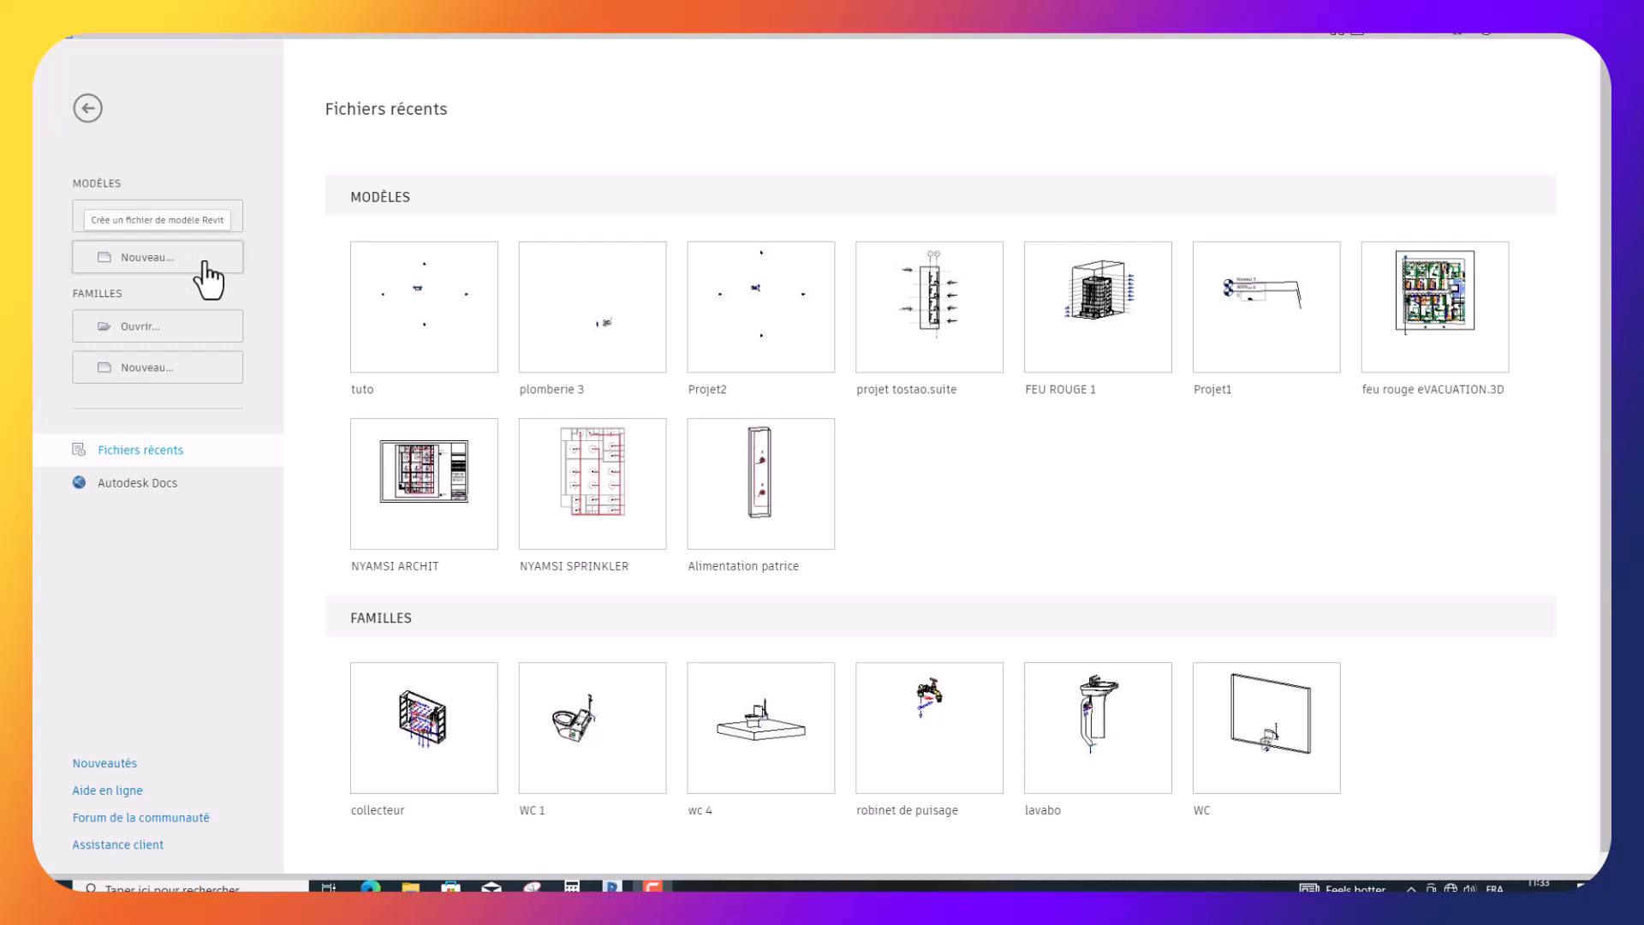
# Create a new project from the plumbing template (Gabarit de plomberie).
pyautogui.click(184, 260)
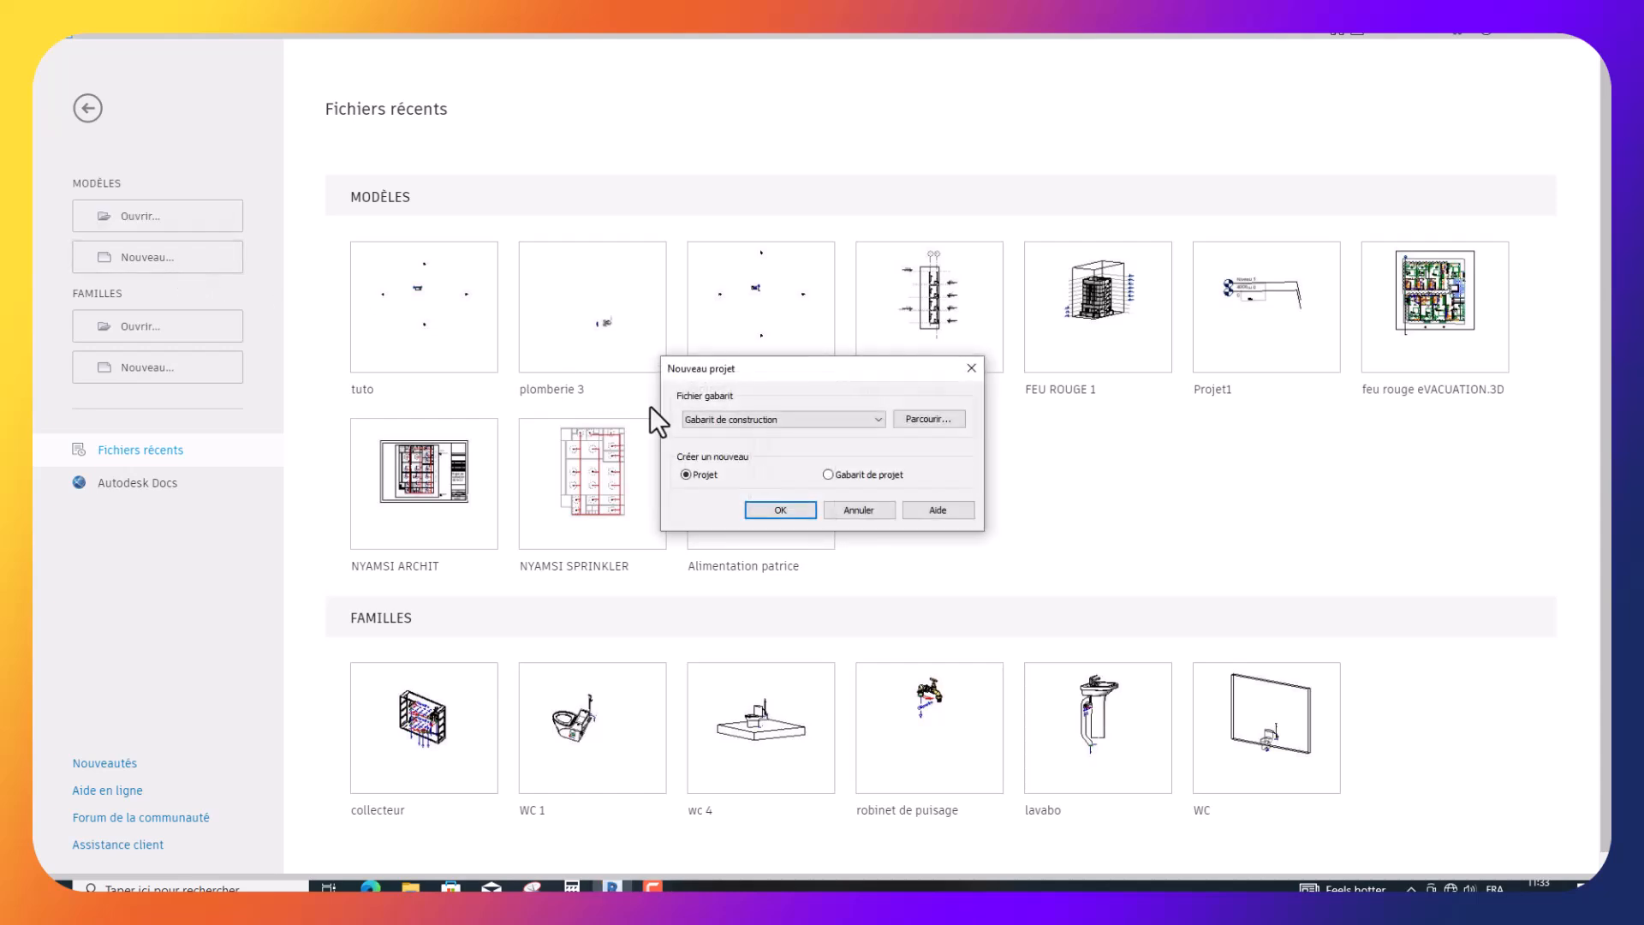
pyautogui.click(874, 421)
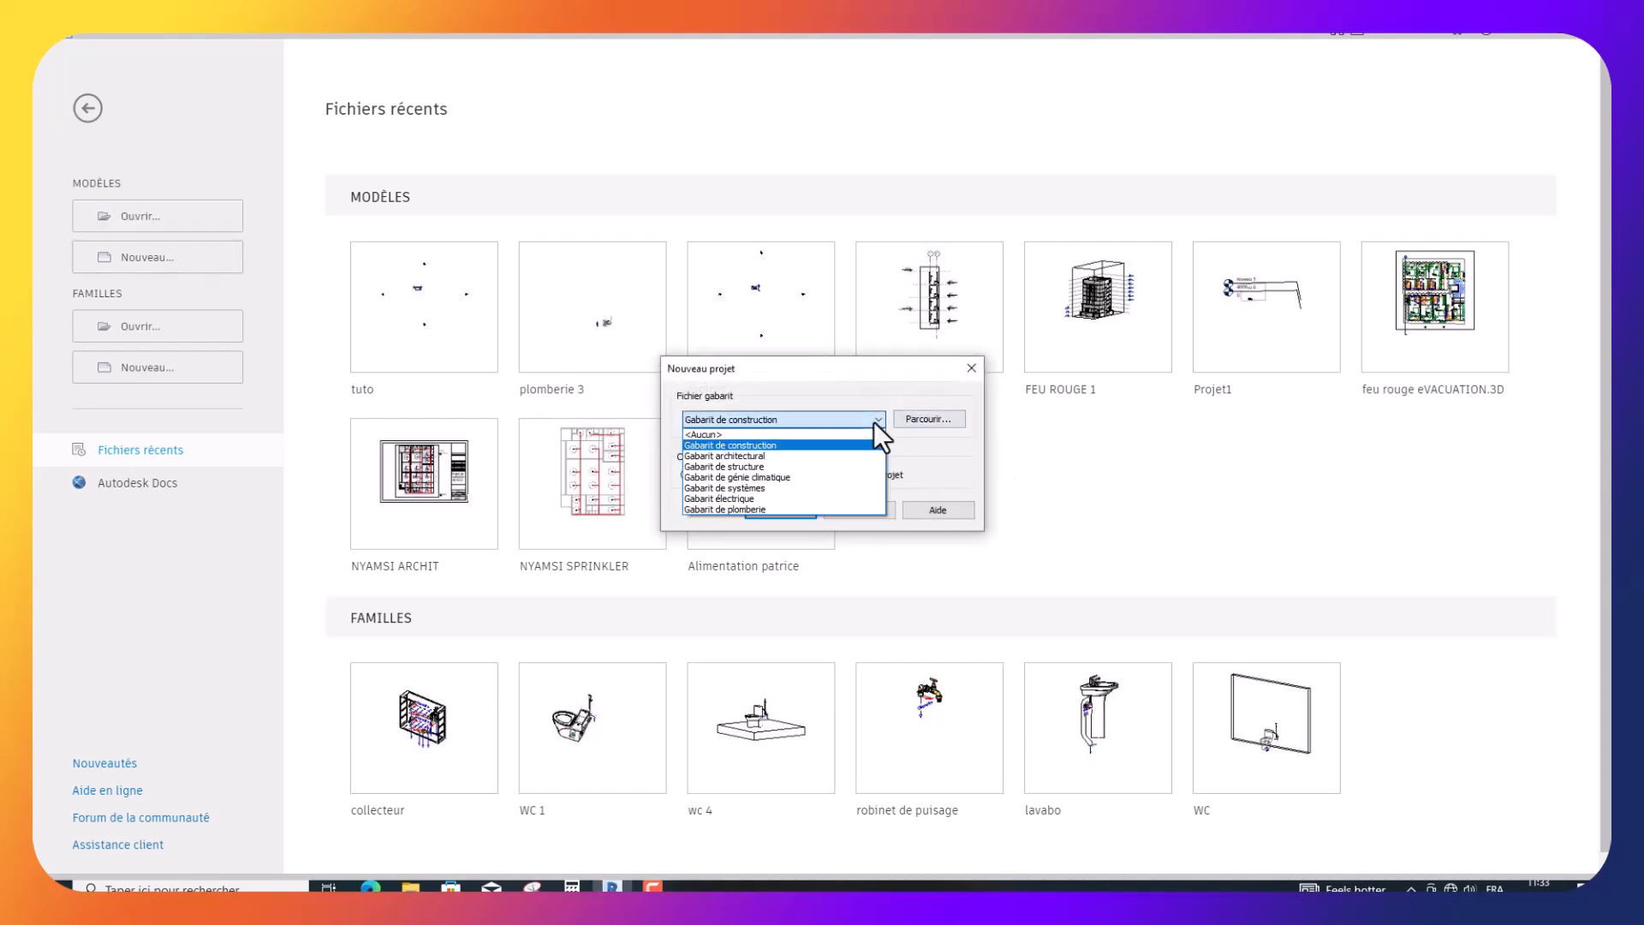
pyautogui.click(752, 511)
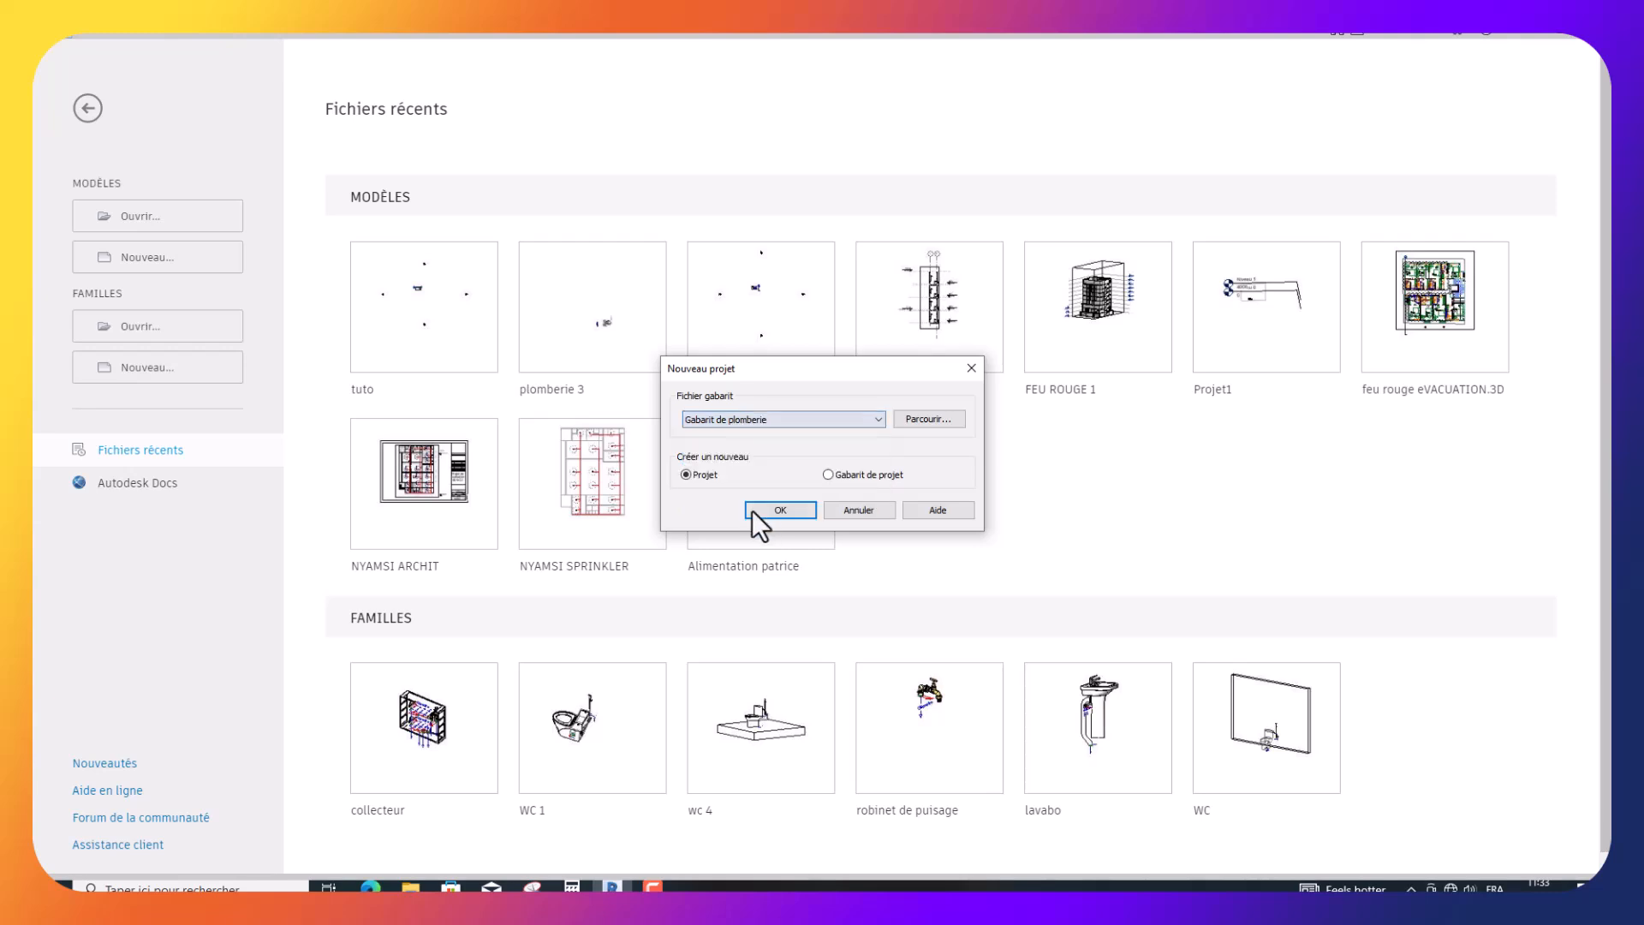
pyautogui.click(785, 512)
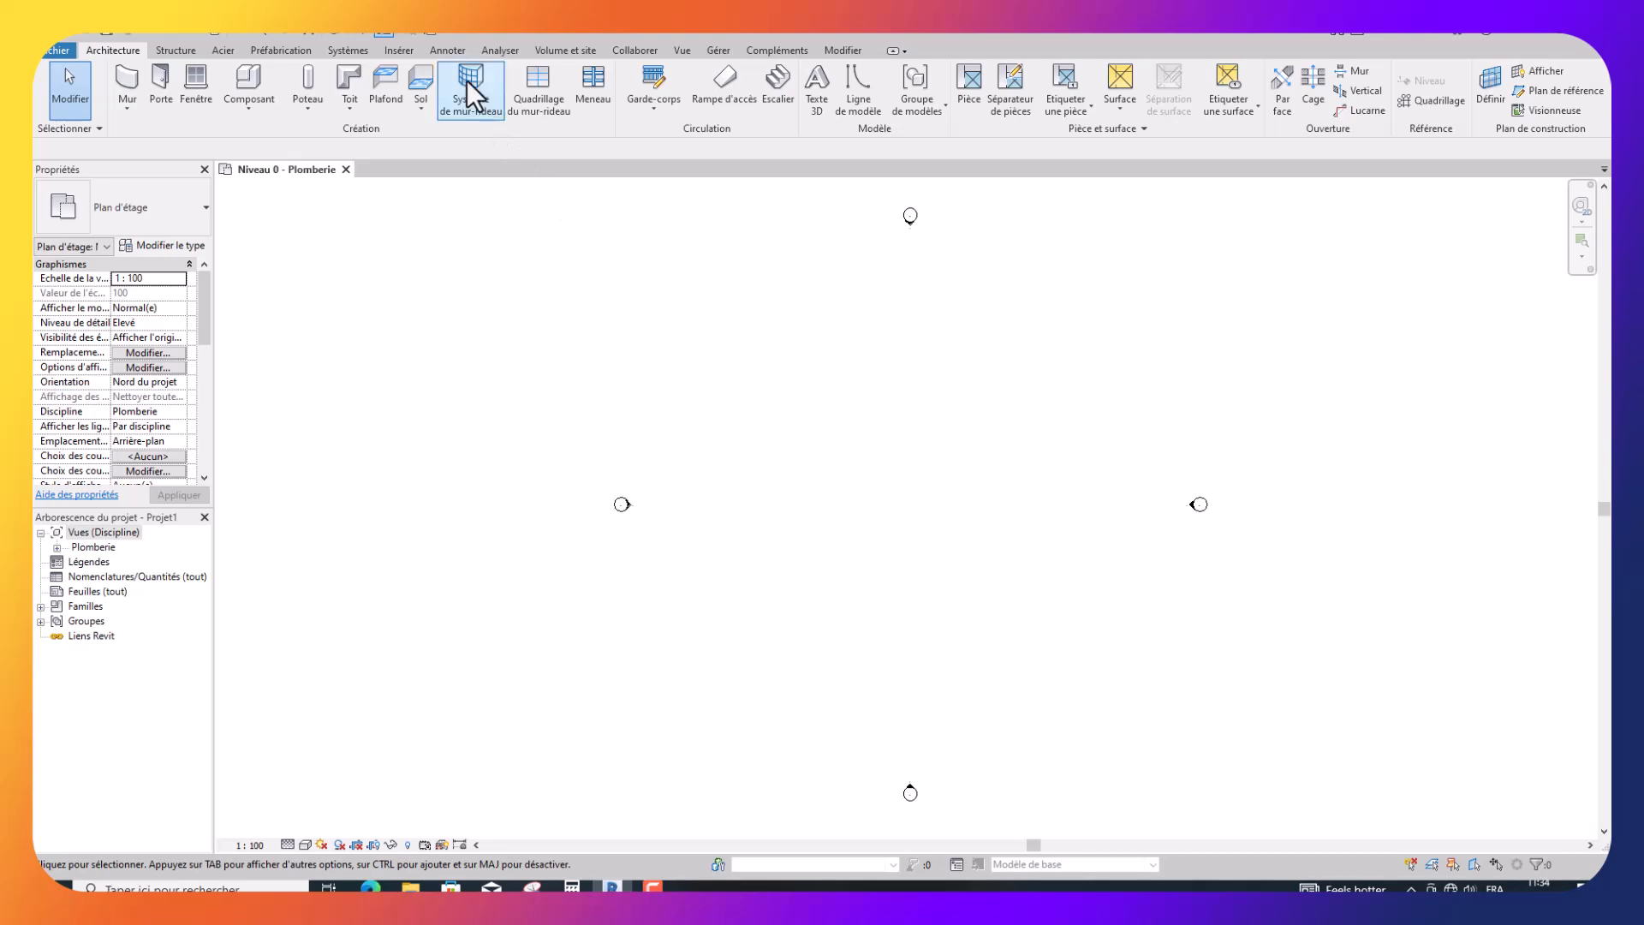
# Link the Revit model tuto.rvt from its desktop subfolder, keeping automatic internal origin to internal origin positioning.
pyautogui.click(399, 51)
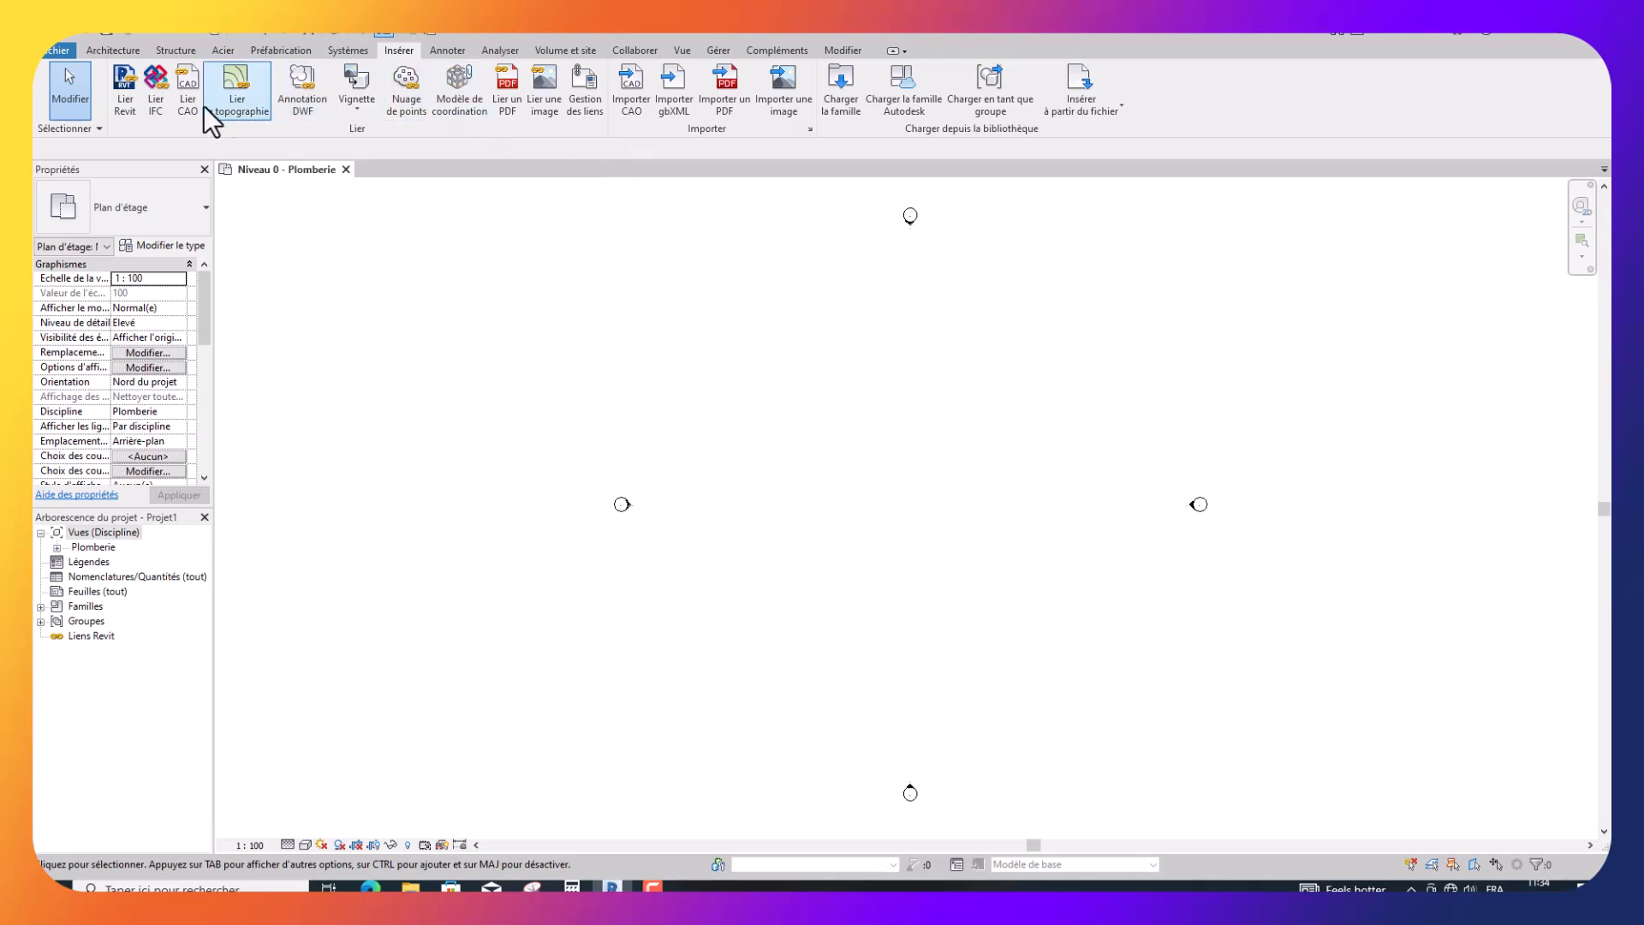
pyautogui.click(126, 96)
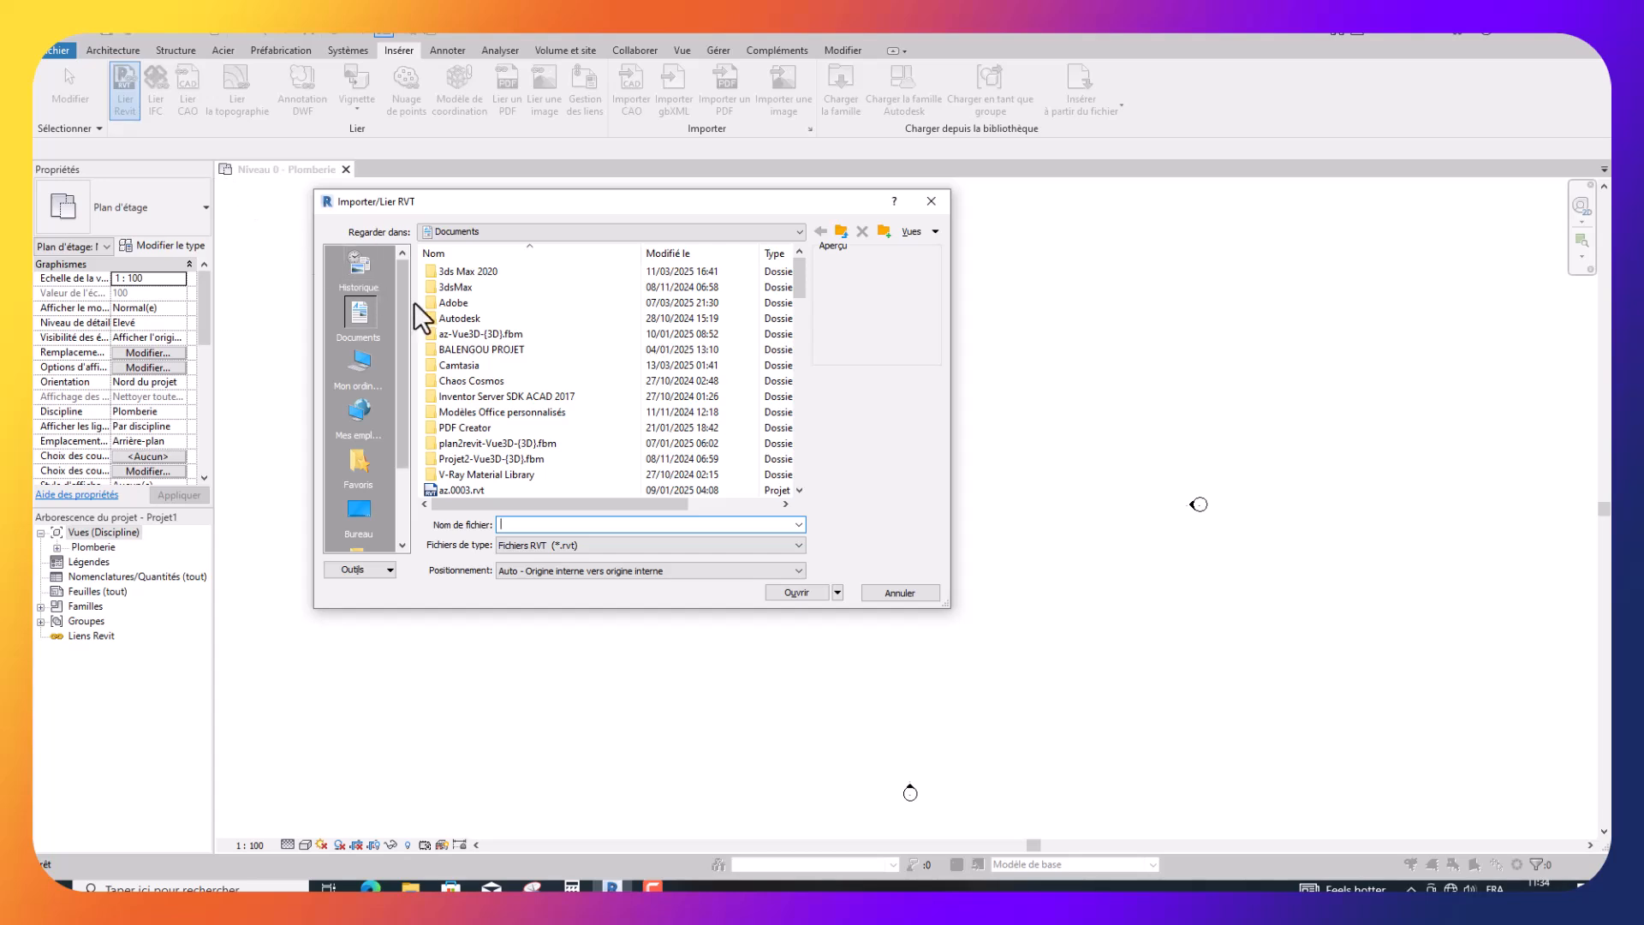
pyautogui.click(357, 516)
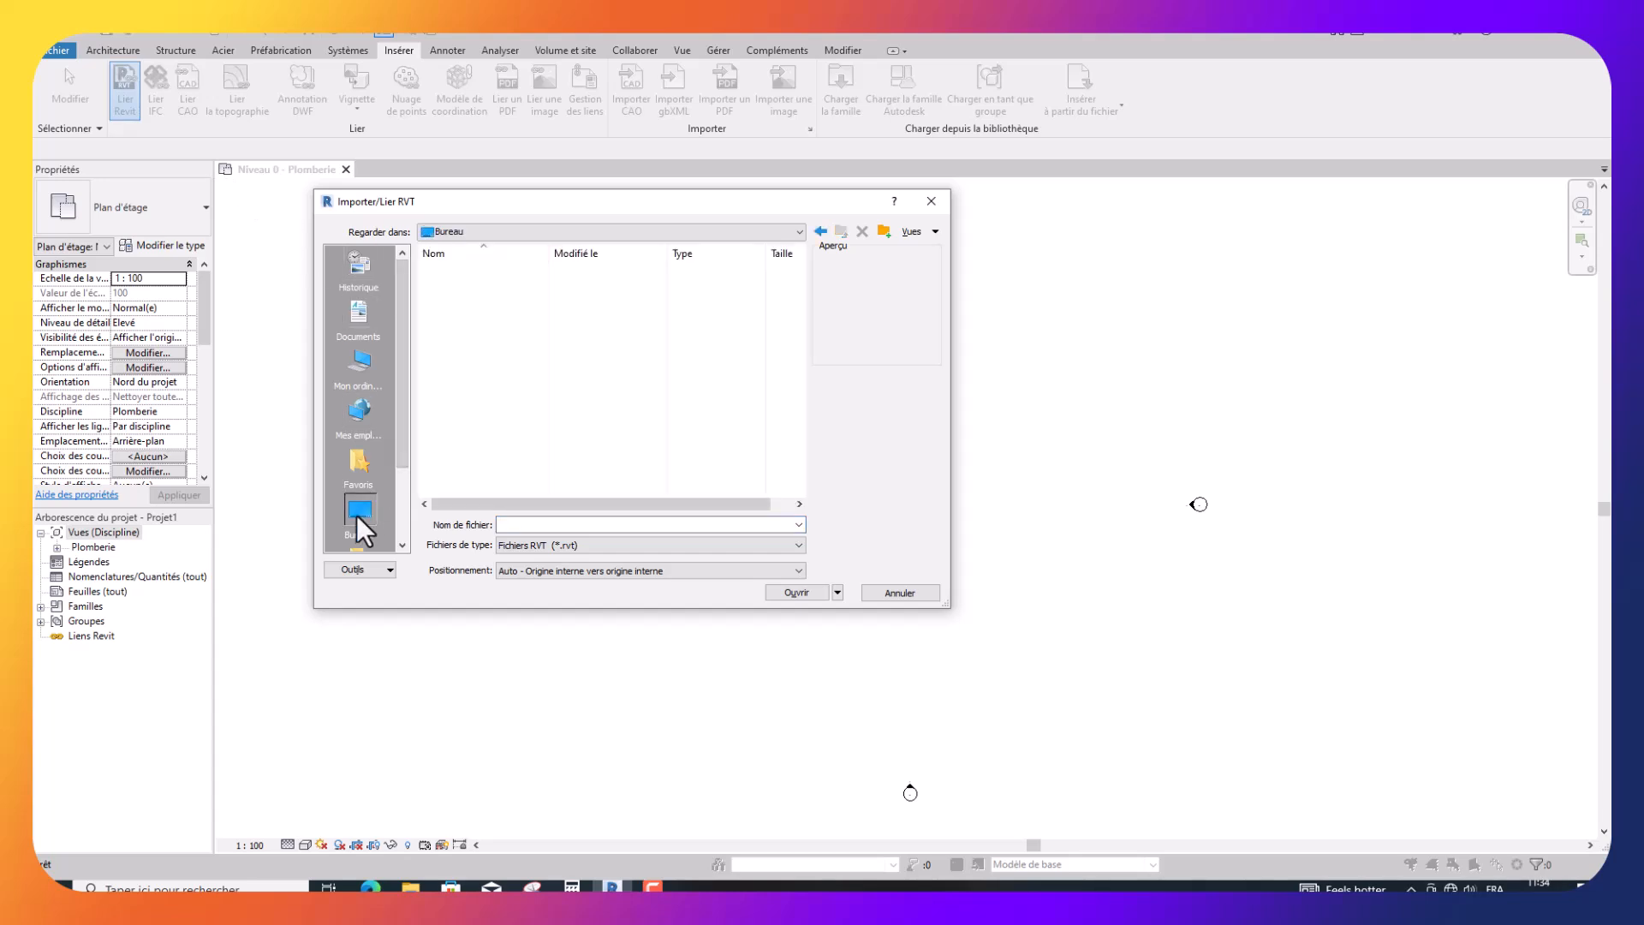
pyautogui.scroll(-1, 505, 447)
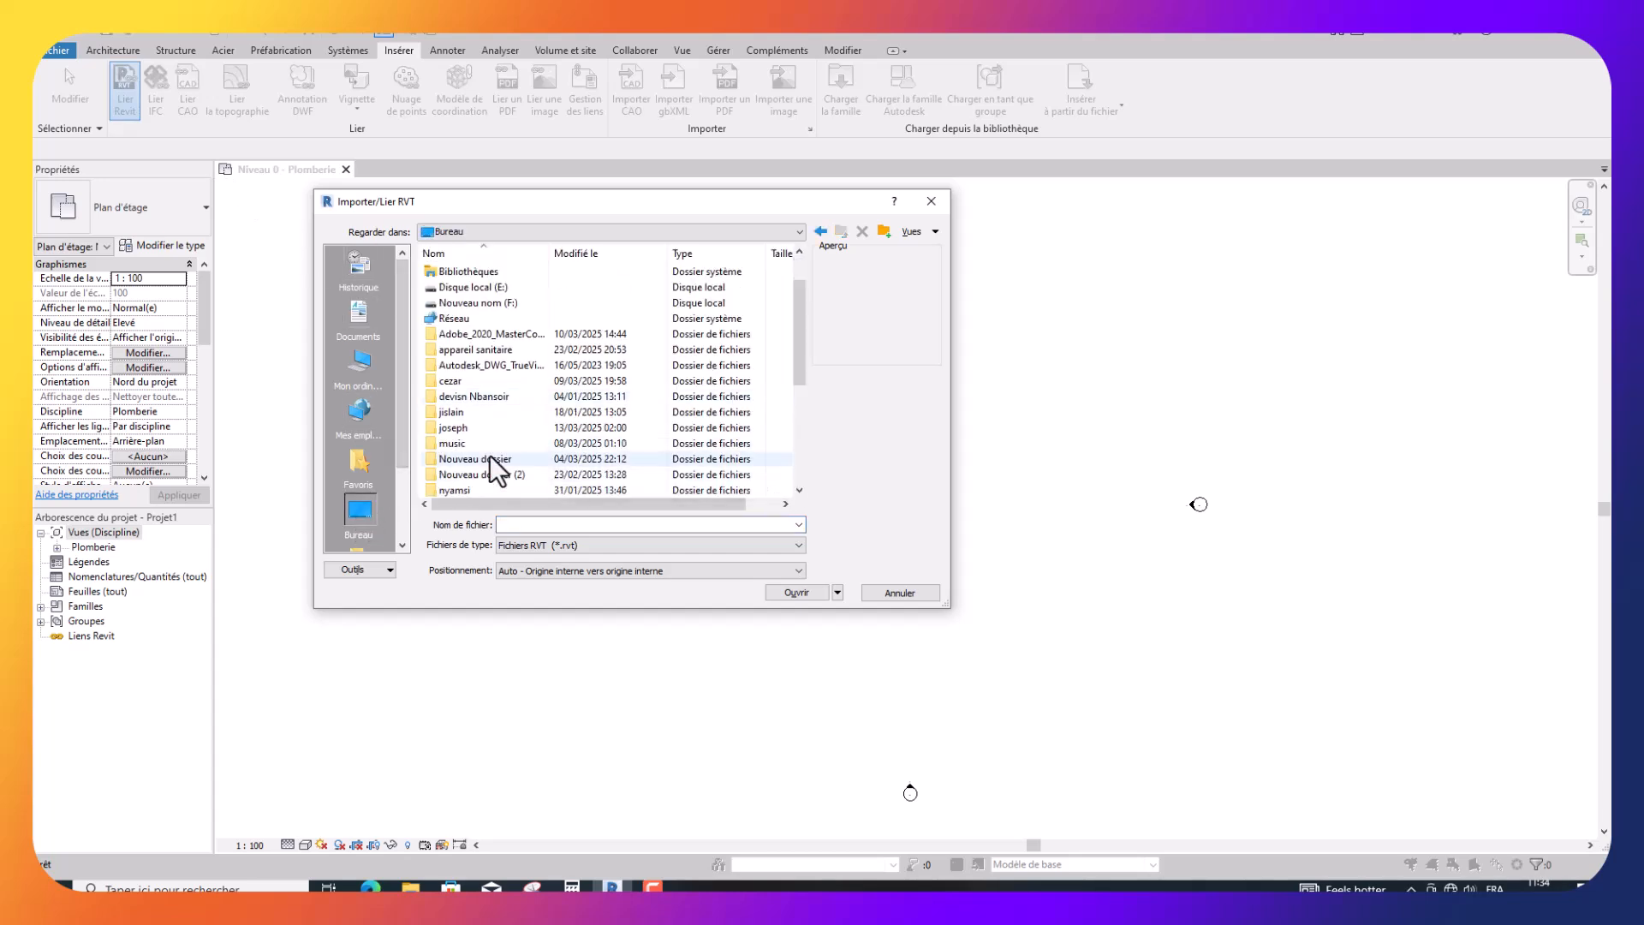
pyautogui.doubleClick(470, 429)
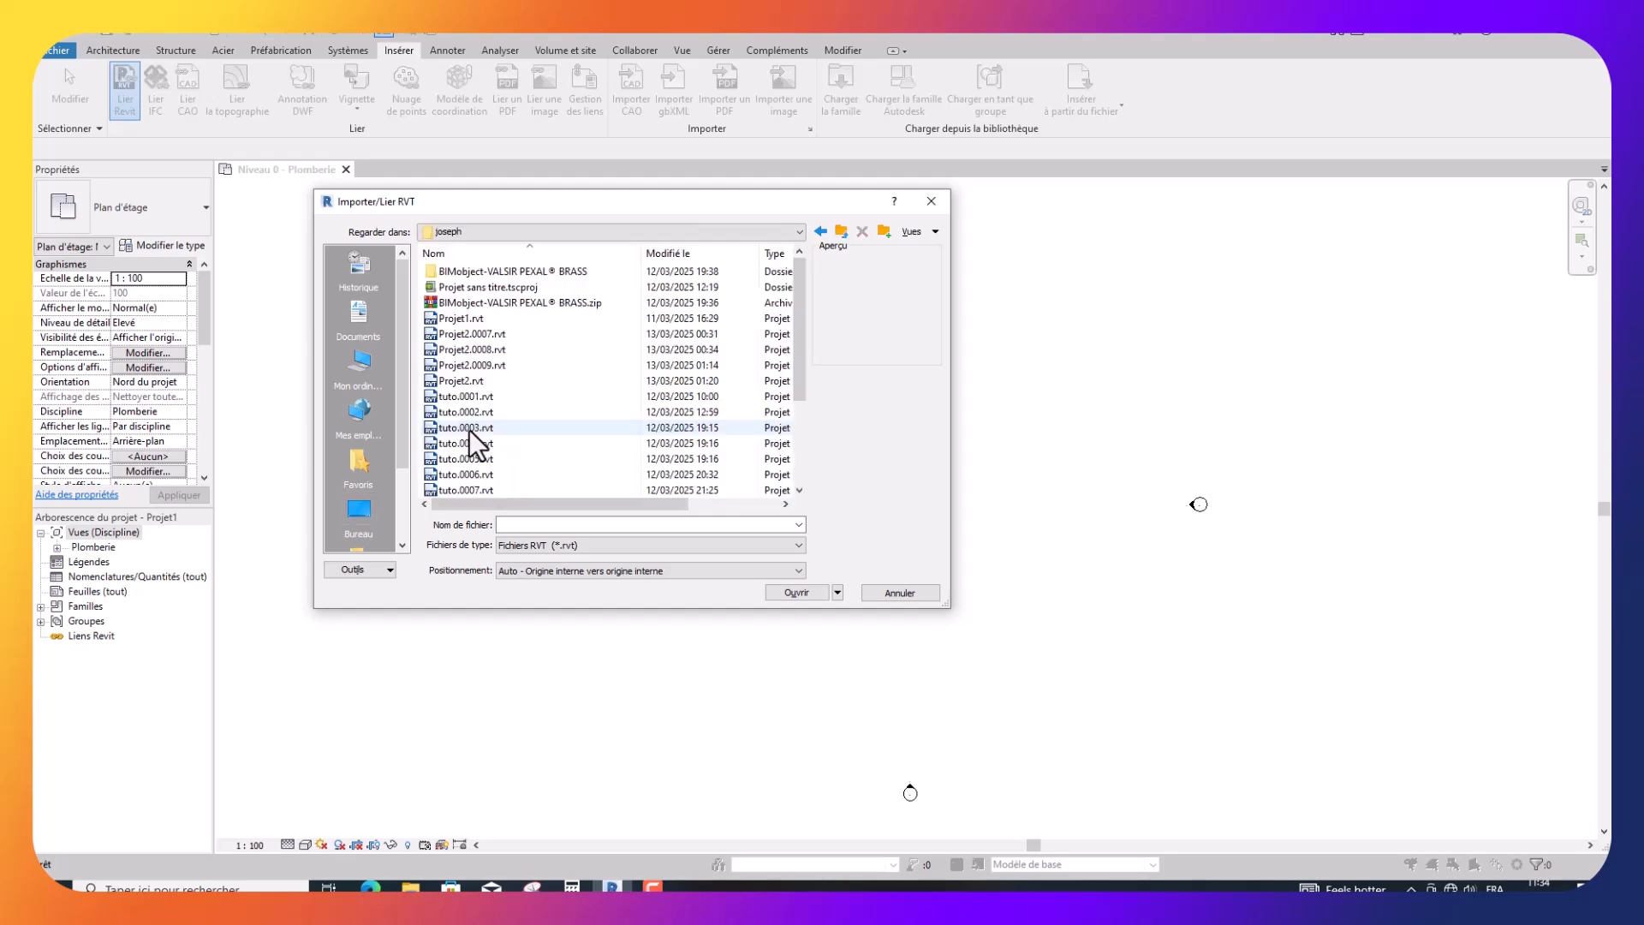
pyautogui.scroll(-3, 469, 429)
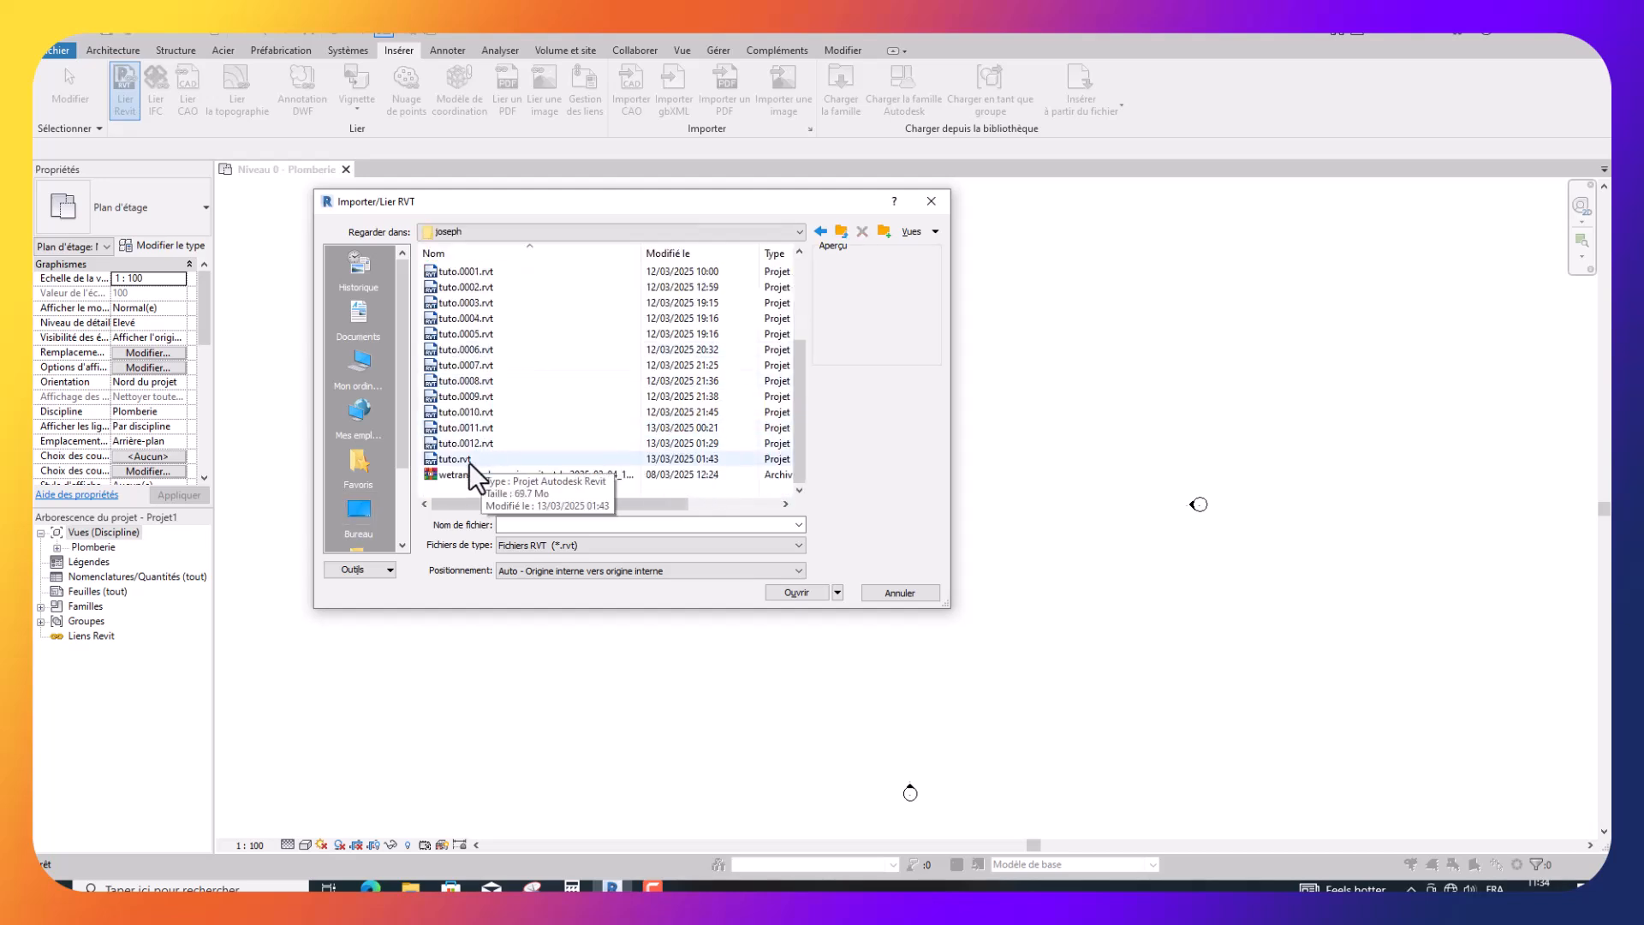
pyautogui.click(457, 461)
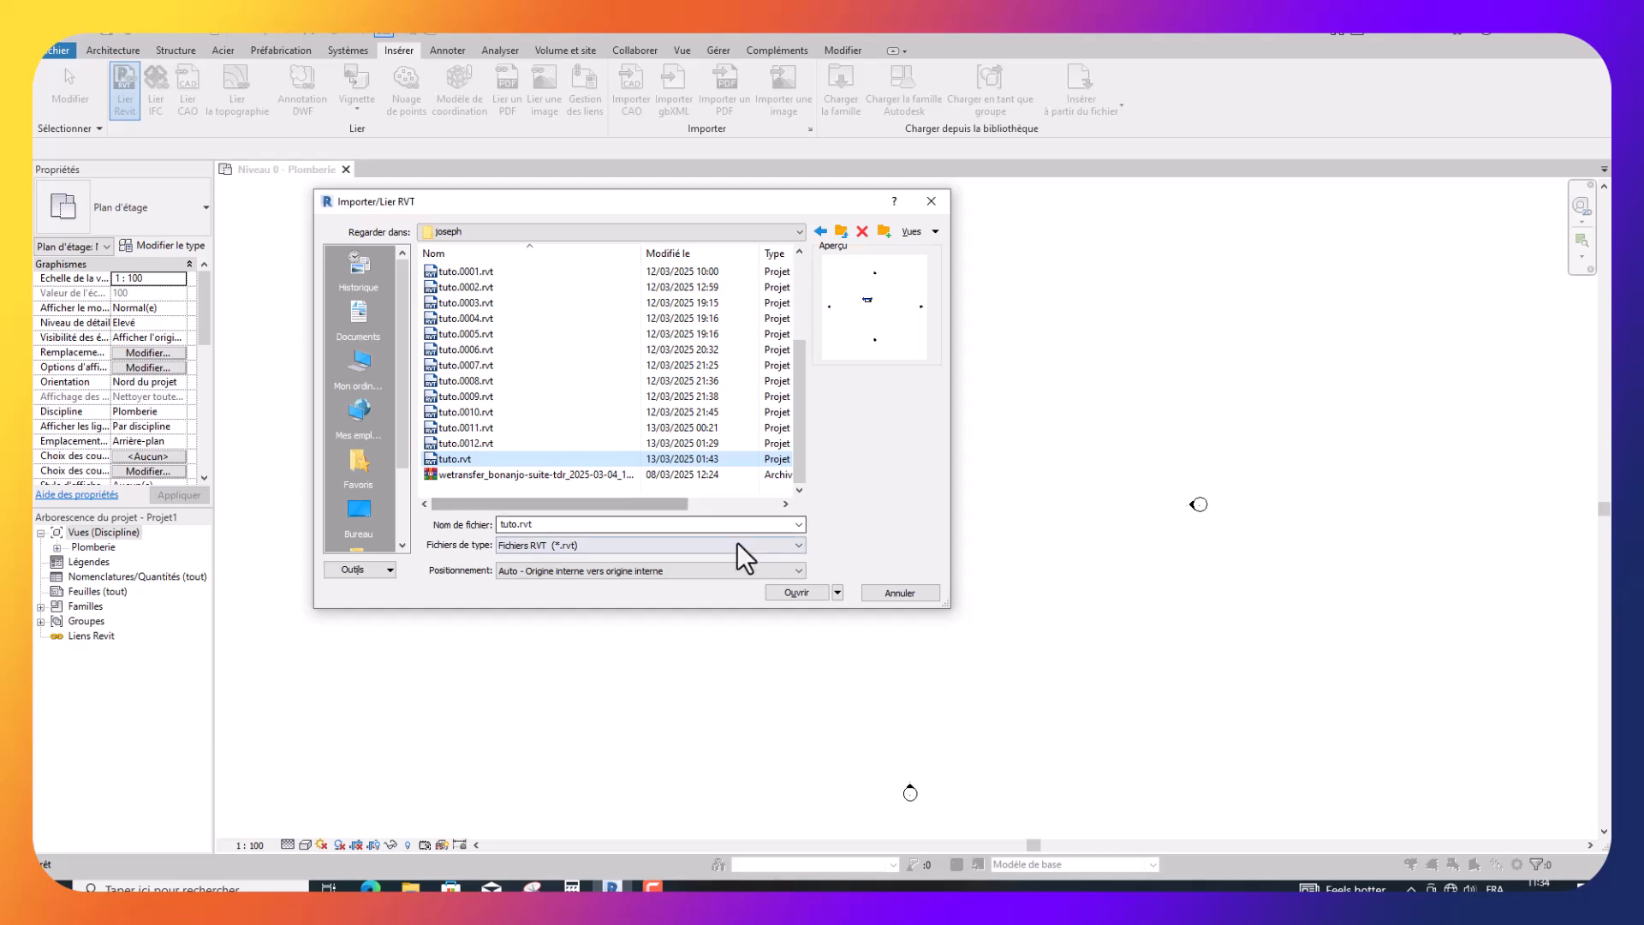
pyautogui.click(796, 598)
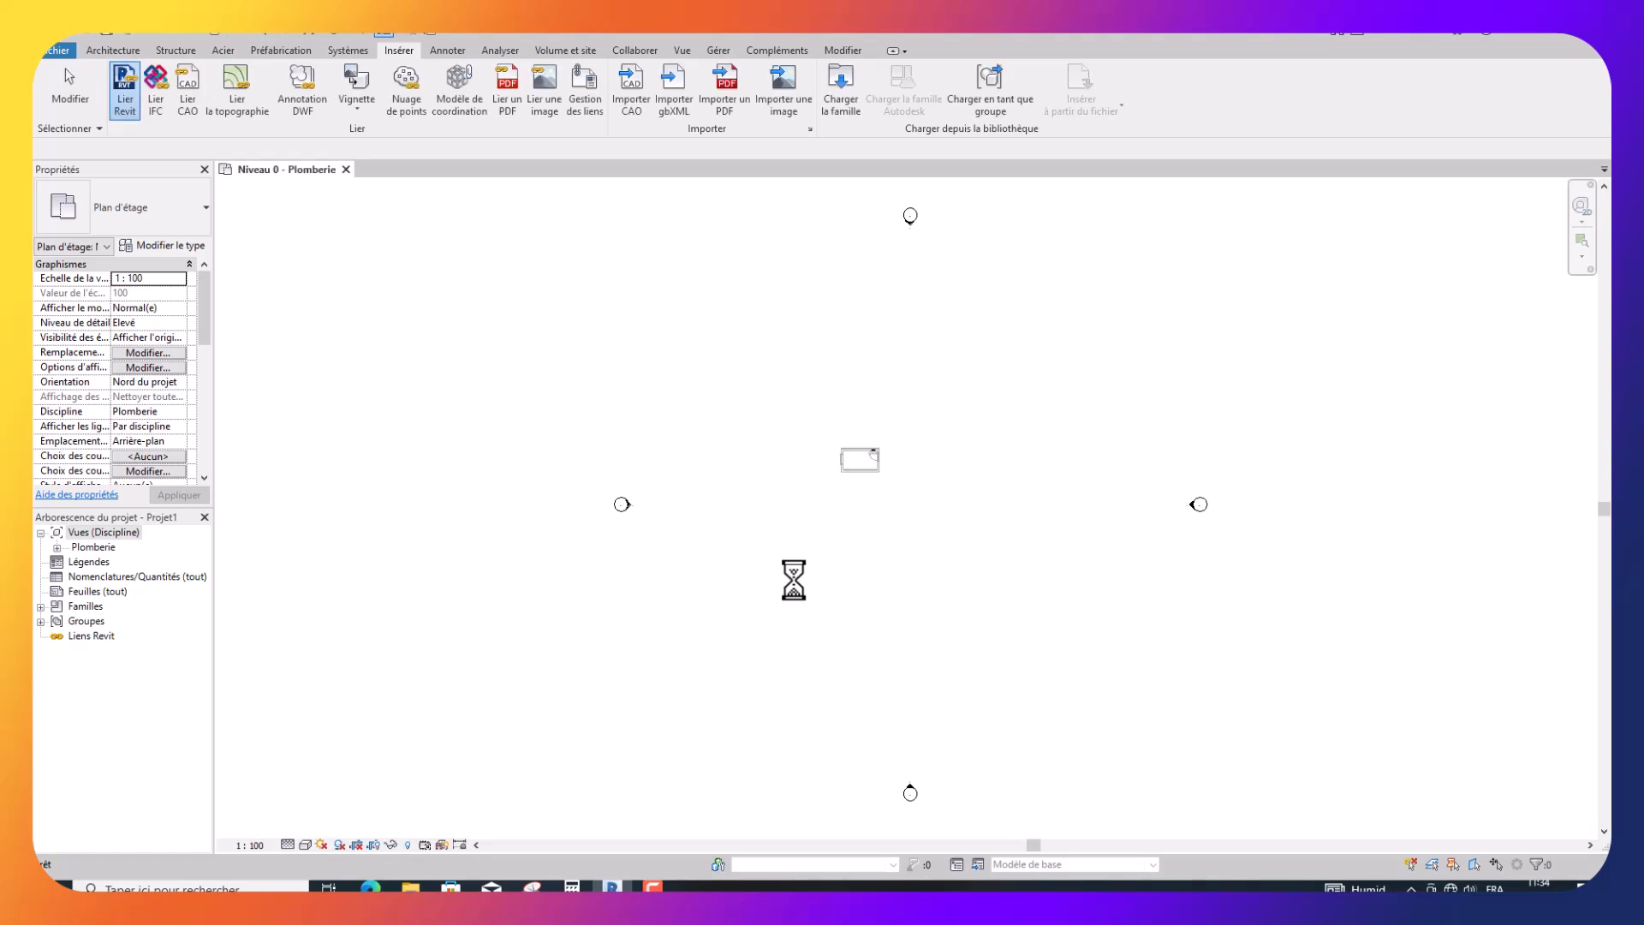
# Open the Plomberie - Est elevation view of the project.
pyautogui.scroll(4, 856, 459)
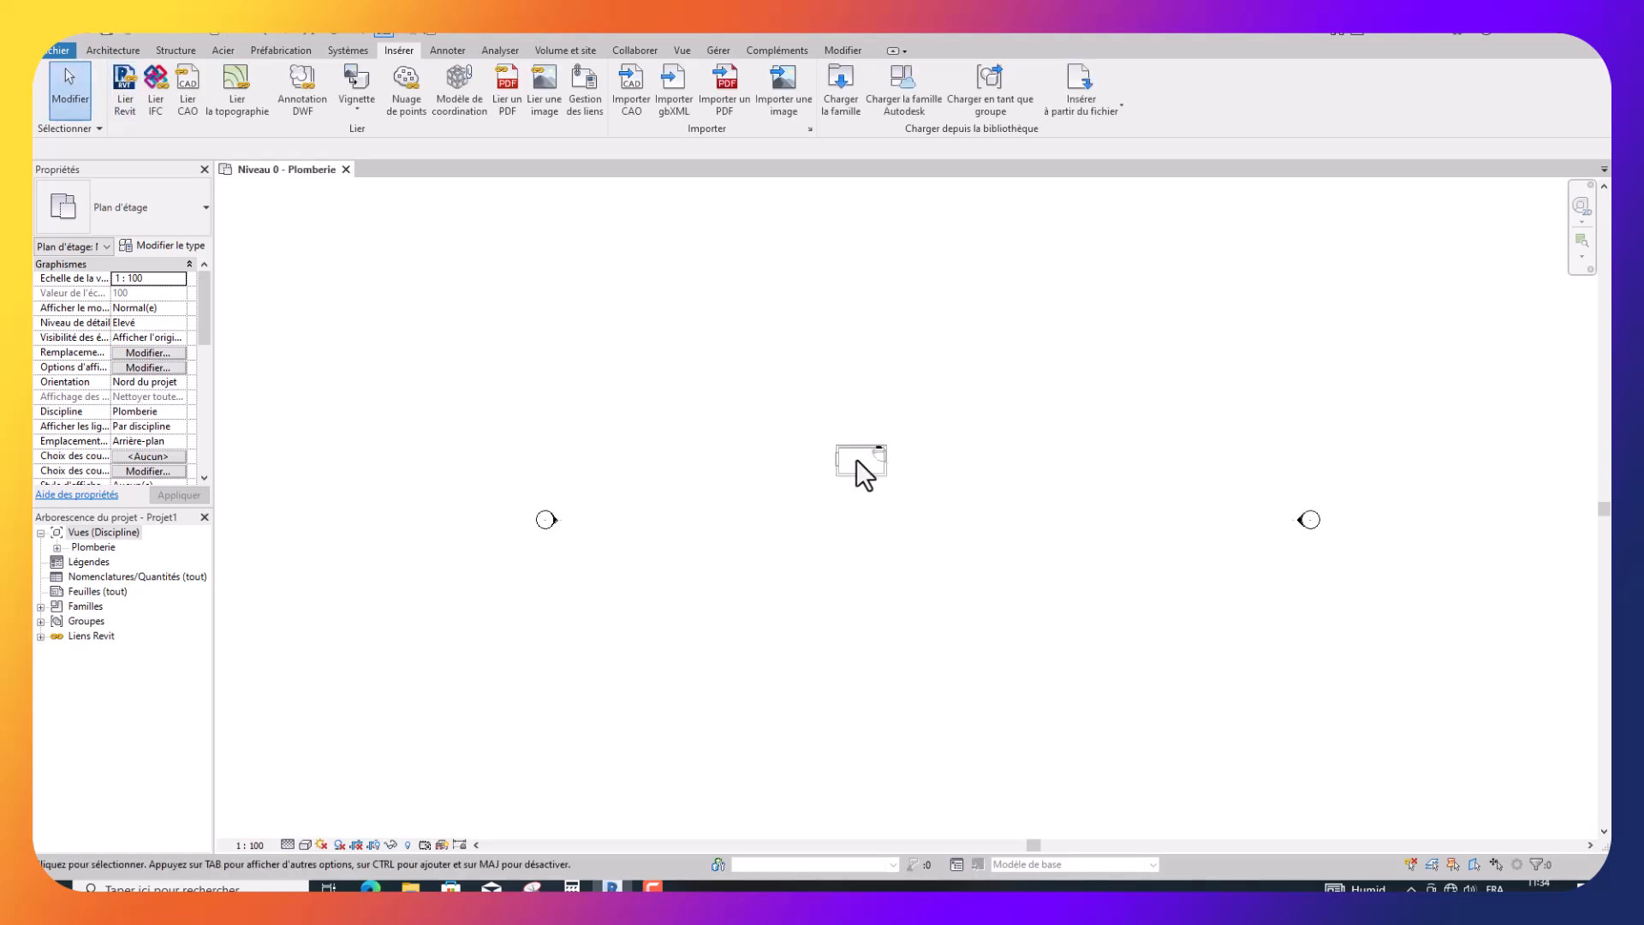
pyautogui.scroll(3, 880, 471)
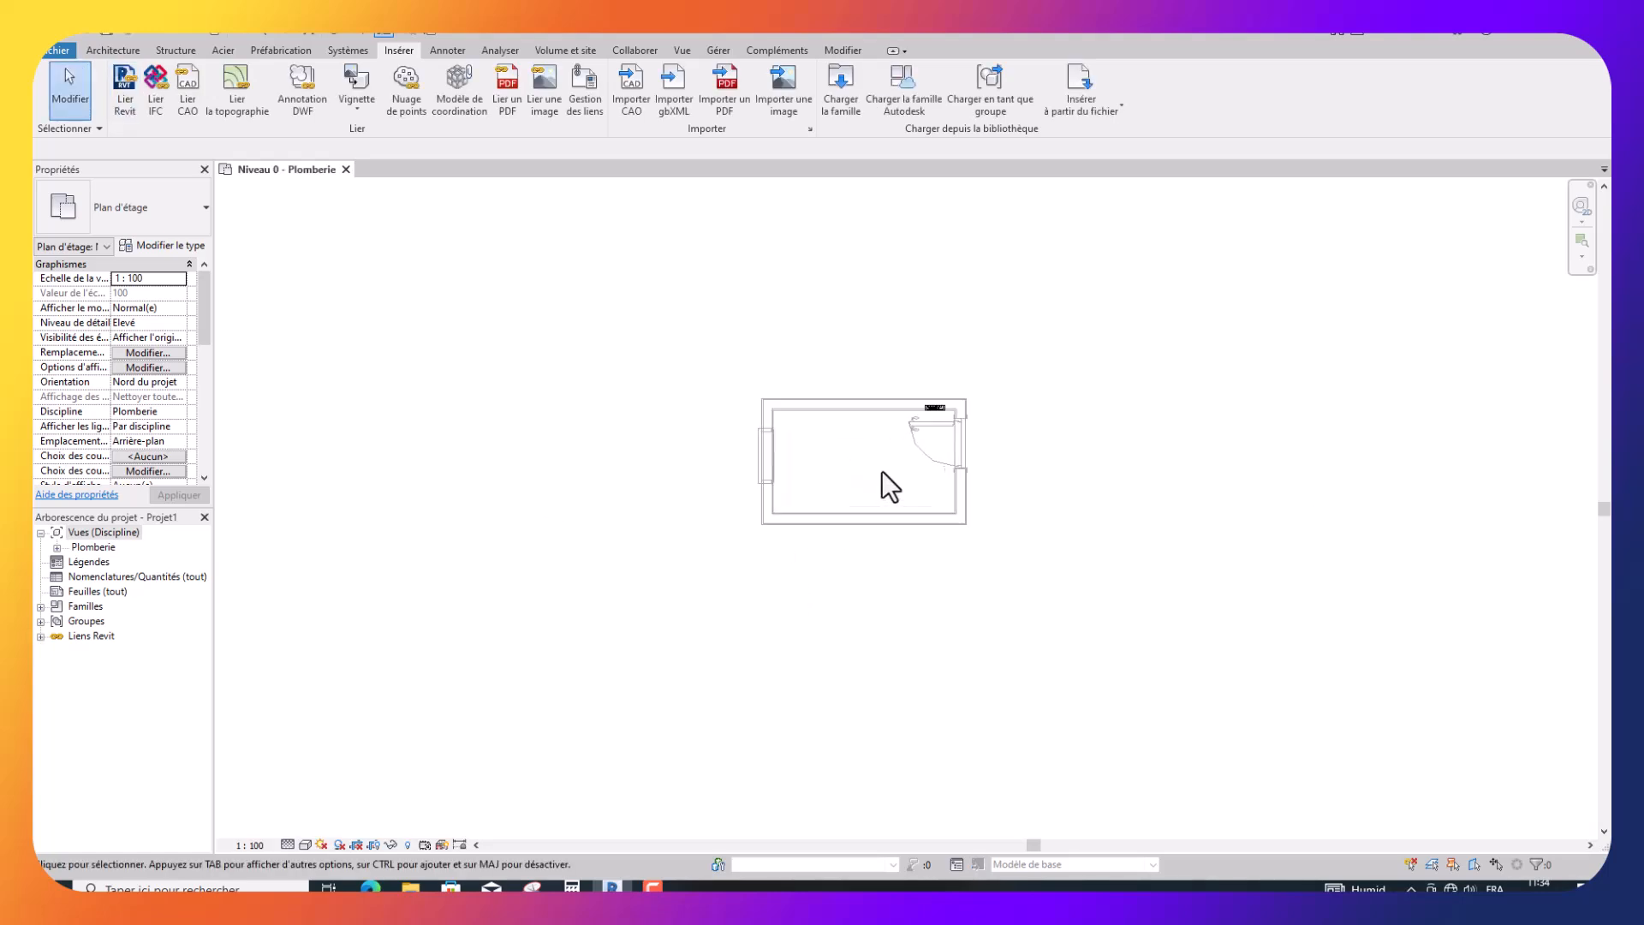
pyautogui.scroll(2, 820, 454)
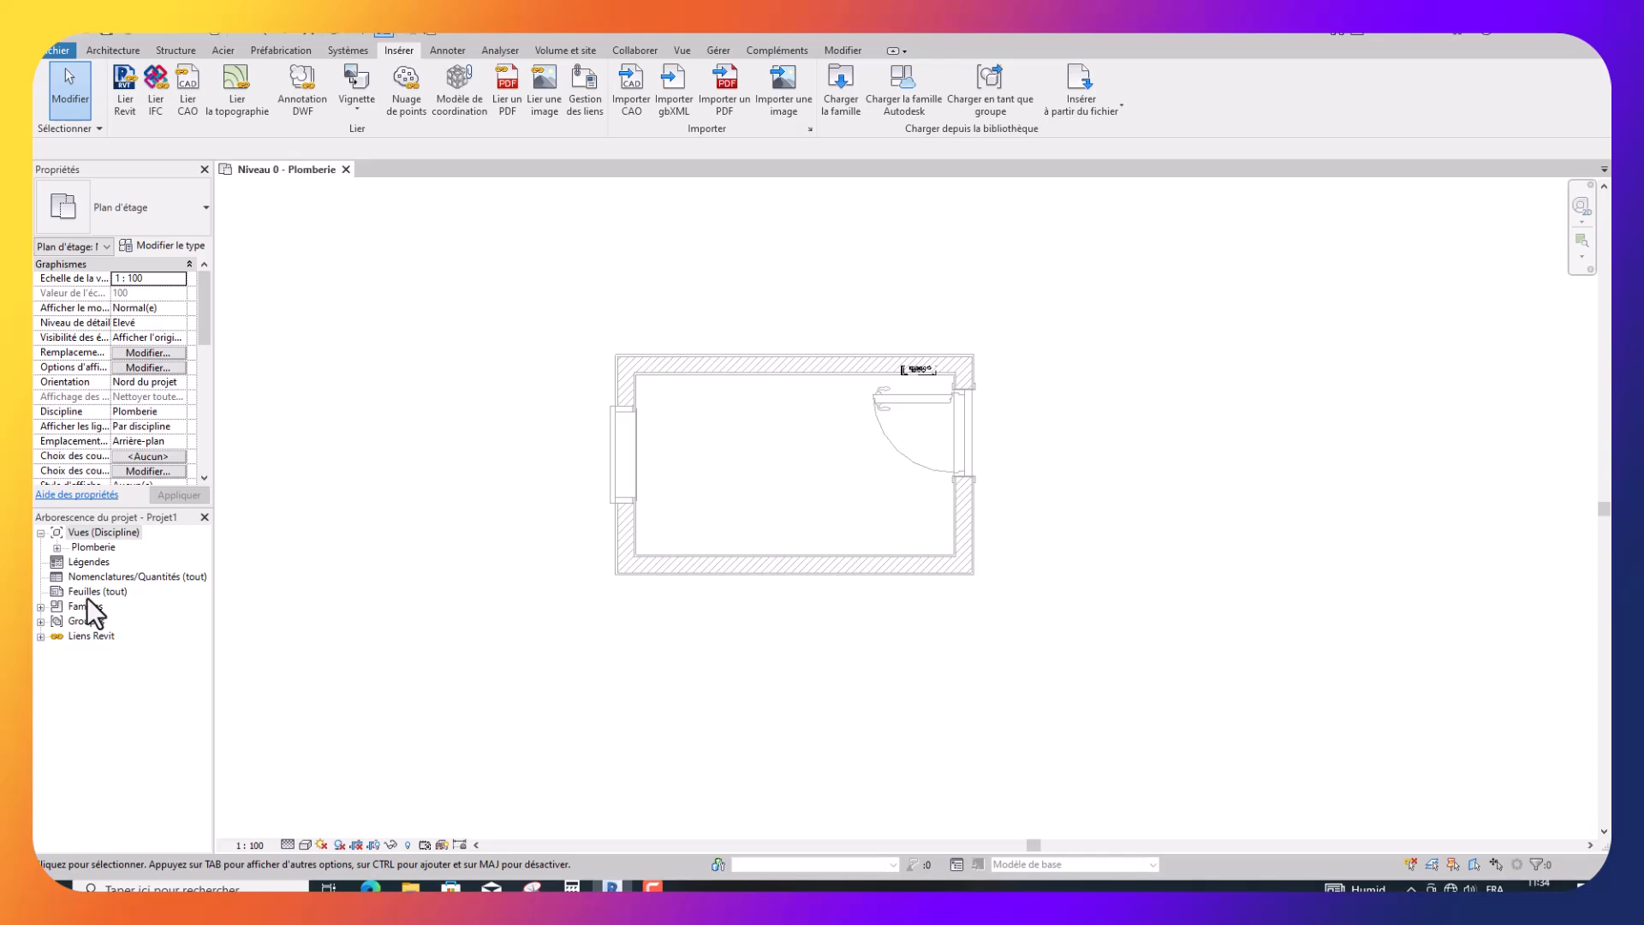
pyautogui.click(57, 548)
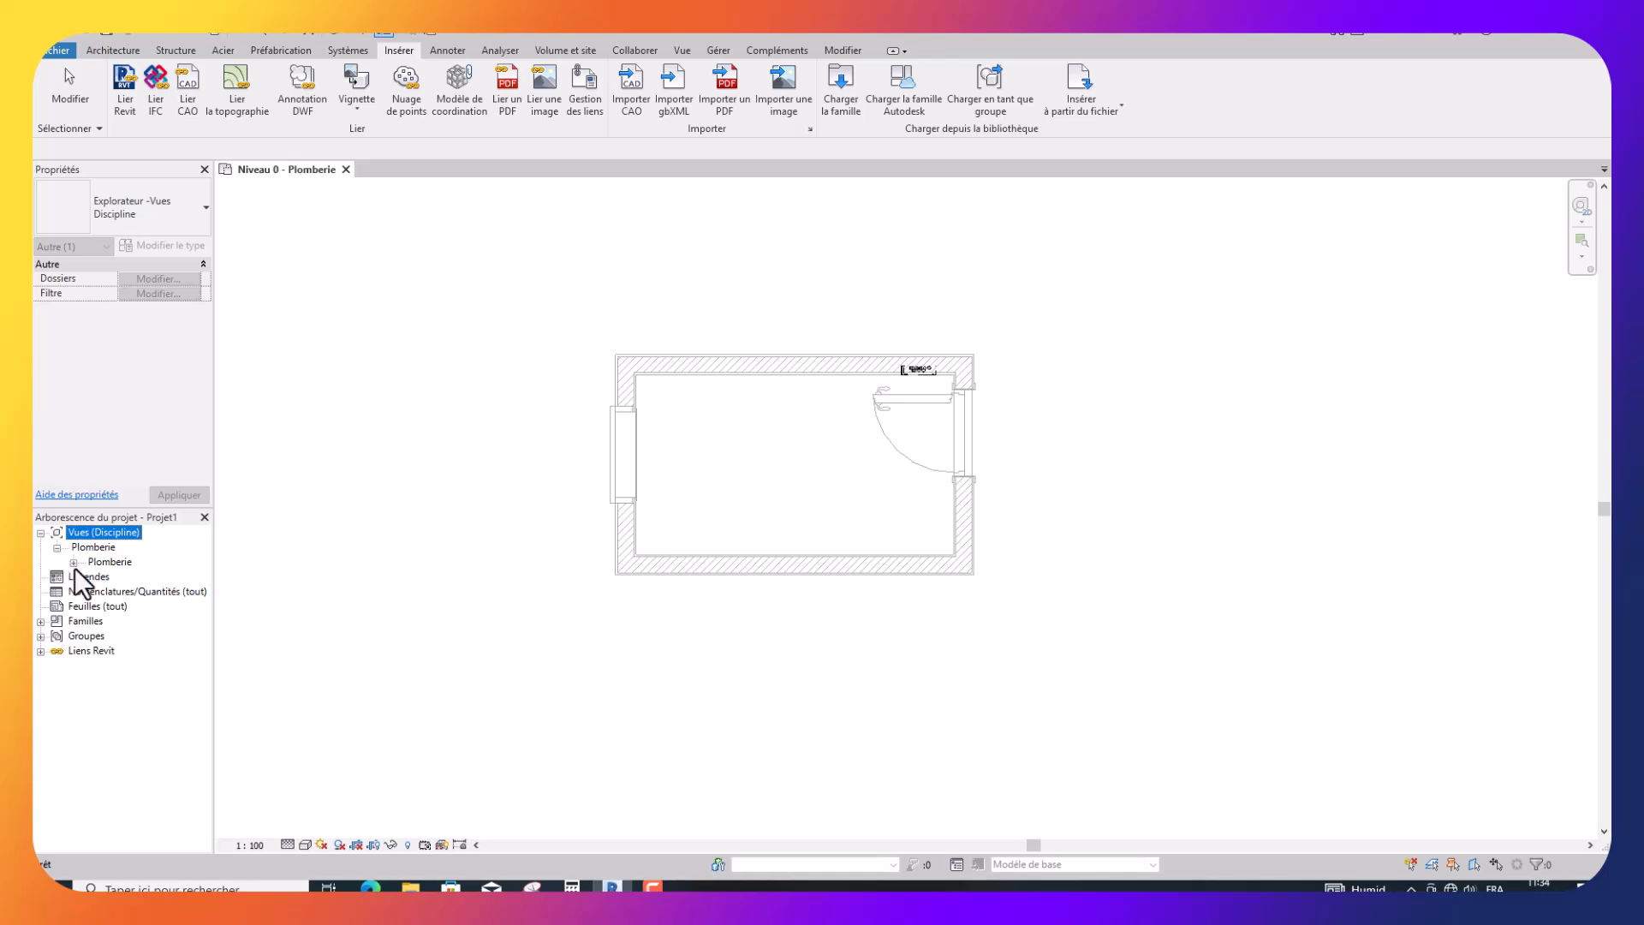
pyautogui.click(74, 563)
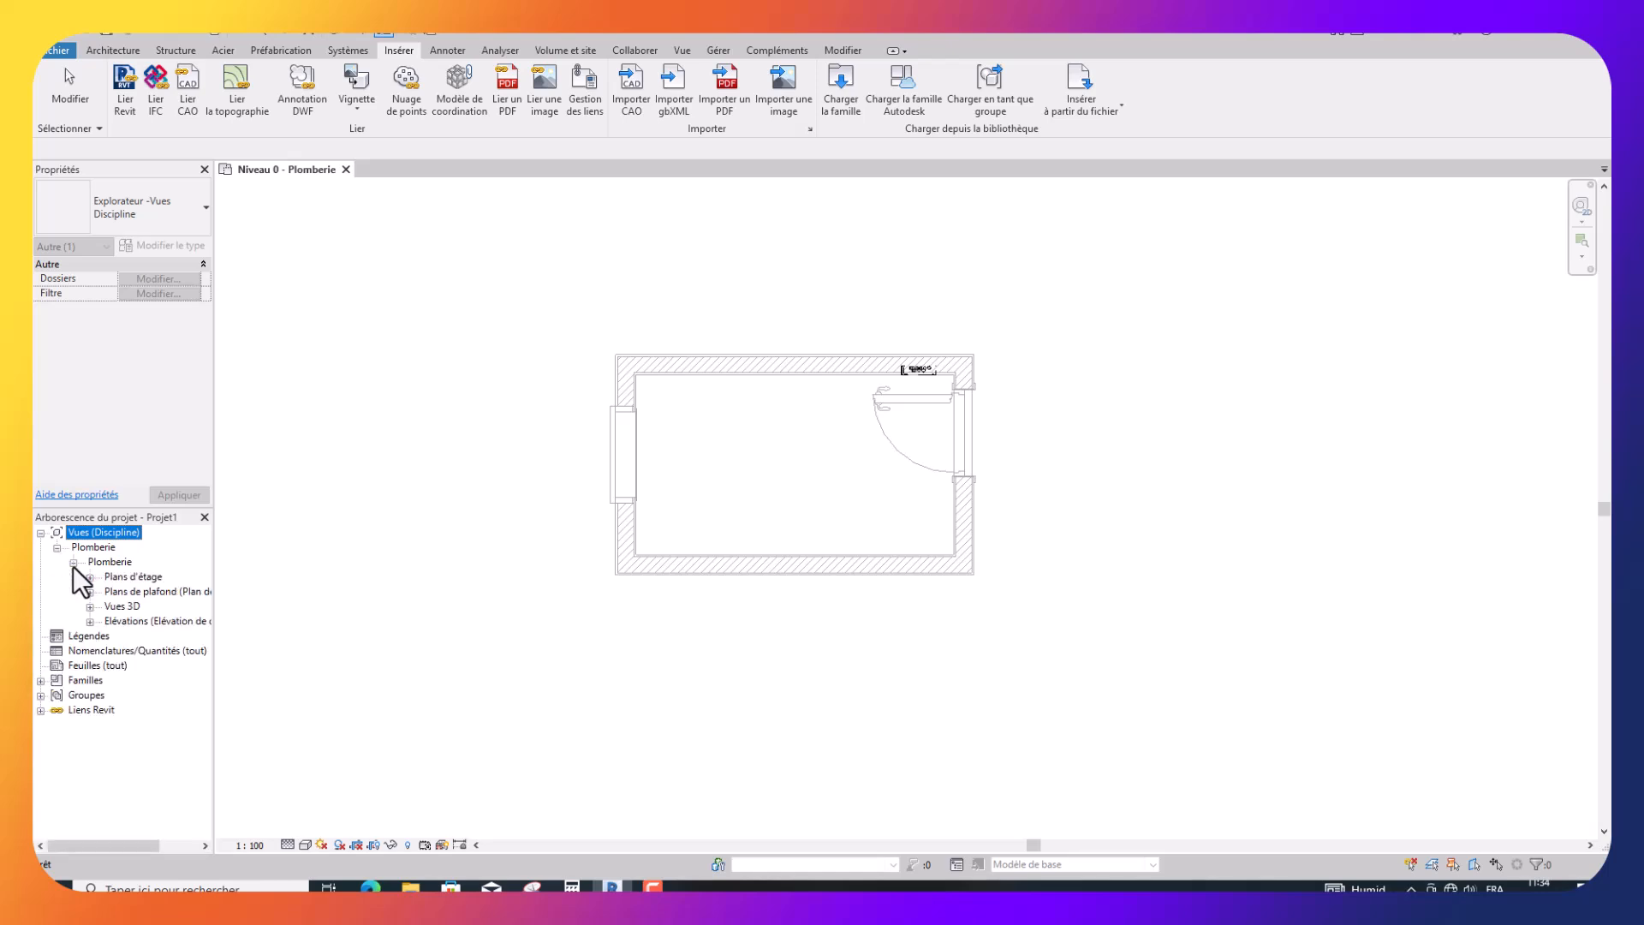
pyautogui.click(90, 622)
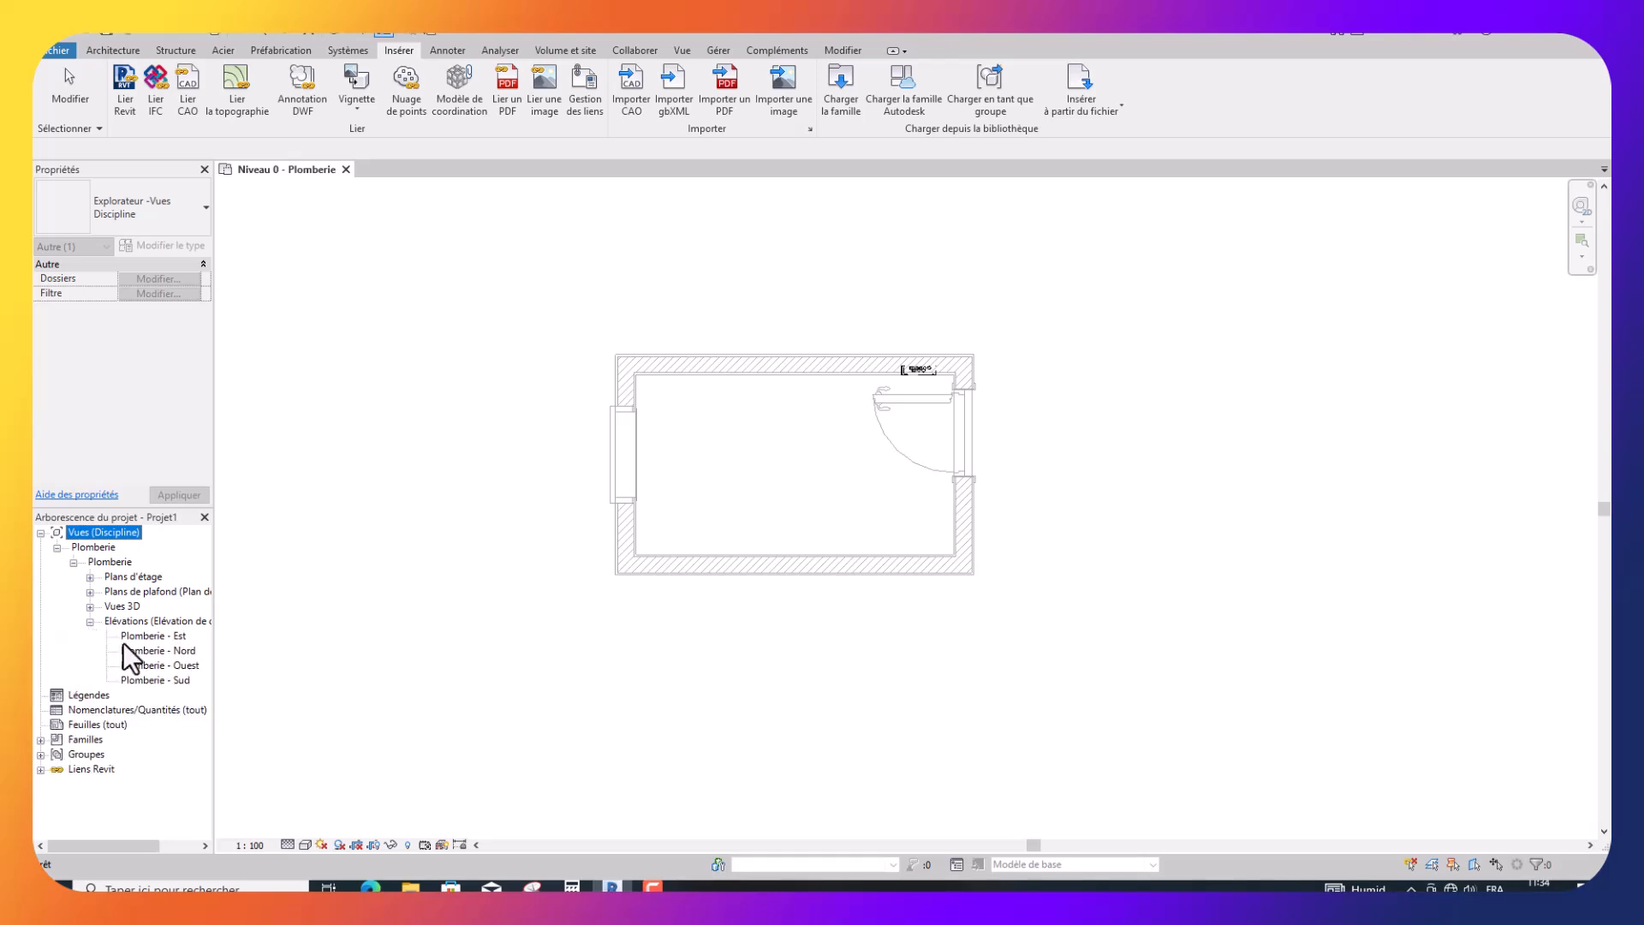
pyautogui.doubleClick(140, 639)
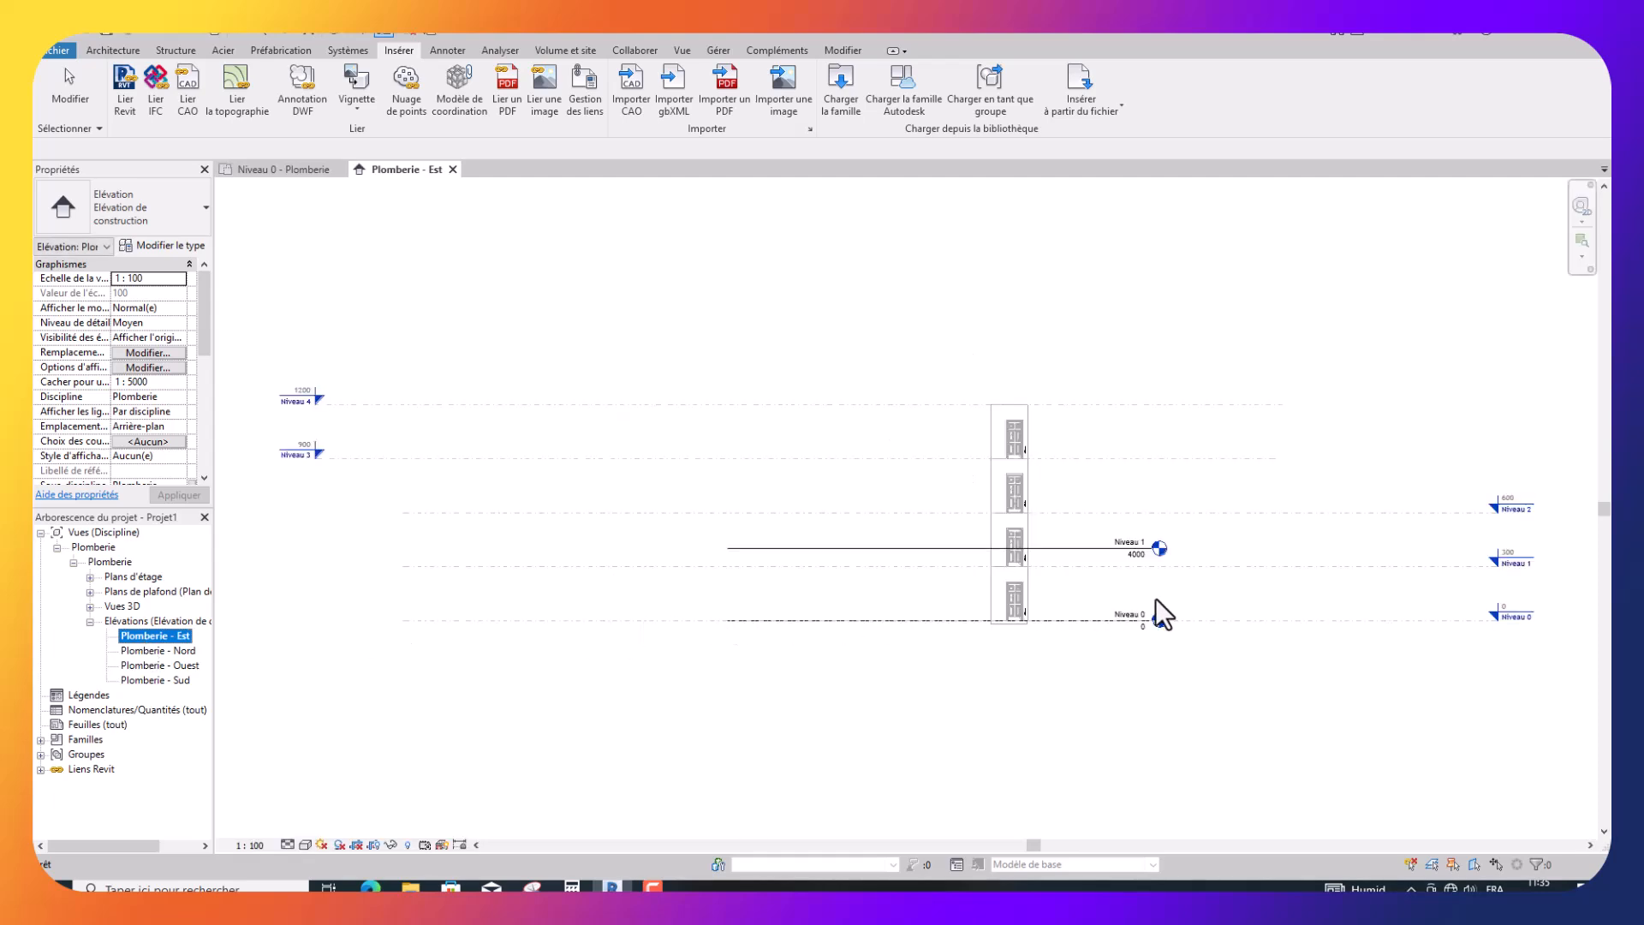
# Align the project's Niveau 1 line to the linked model's Niveau 1 level in the east elevation.
pyautogui.scroll(2, 1159, 596)
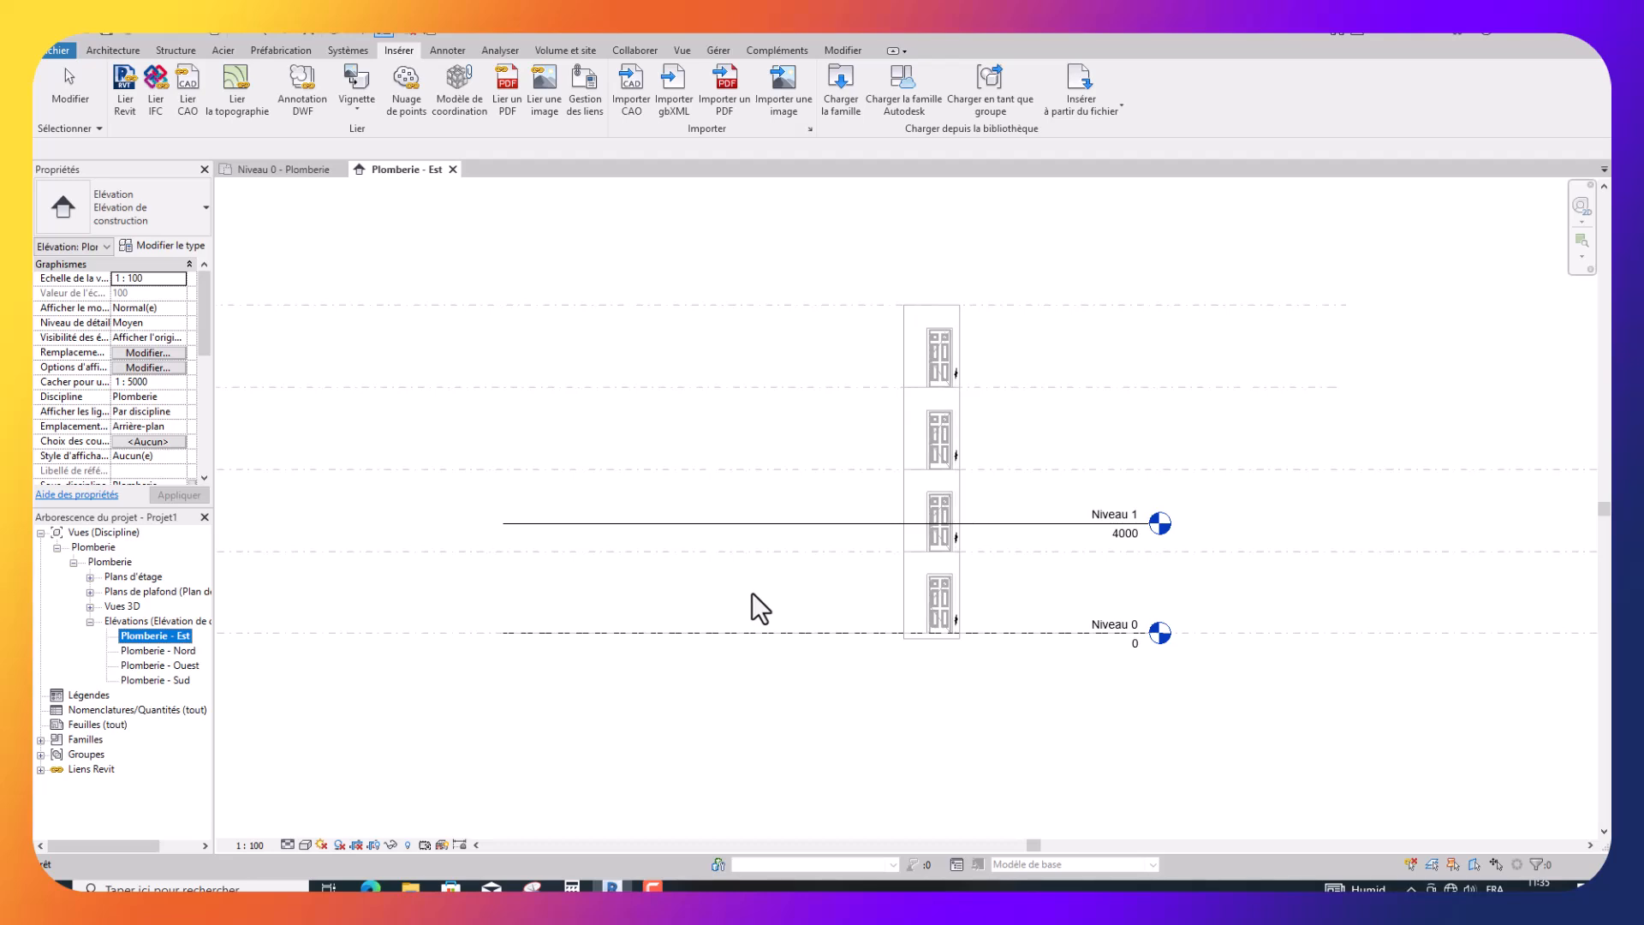
pyautogui.scroll(-2, 752, 593)
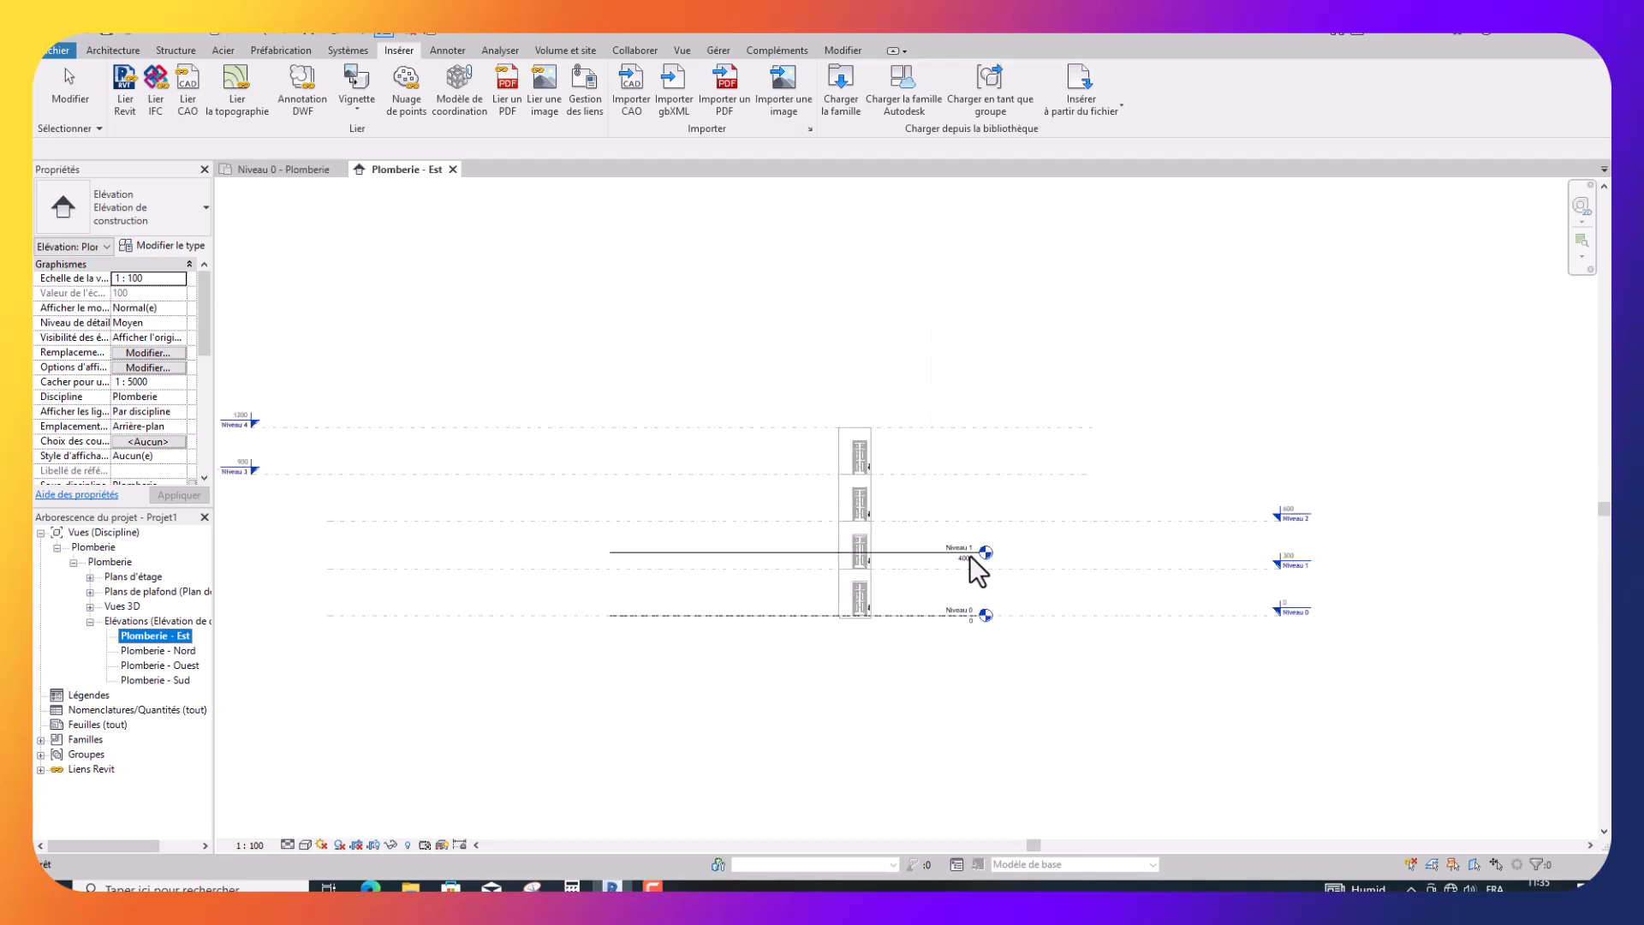
pyautogui.scroll(3, 969, 555)
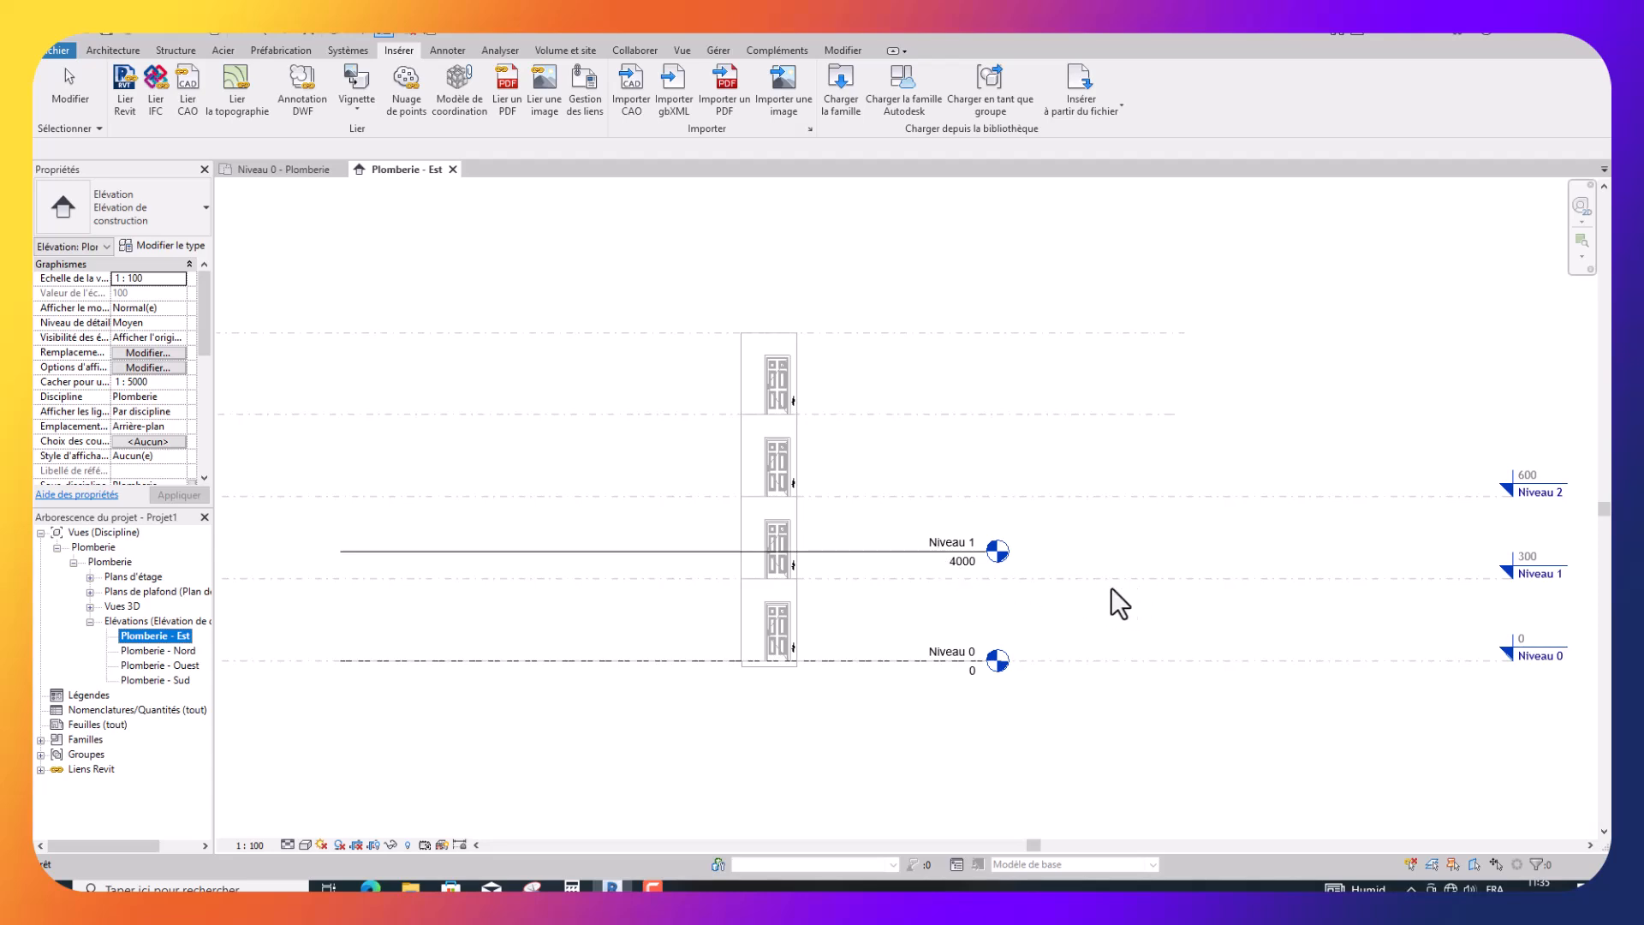
pyautogui.click(842, 51)
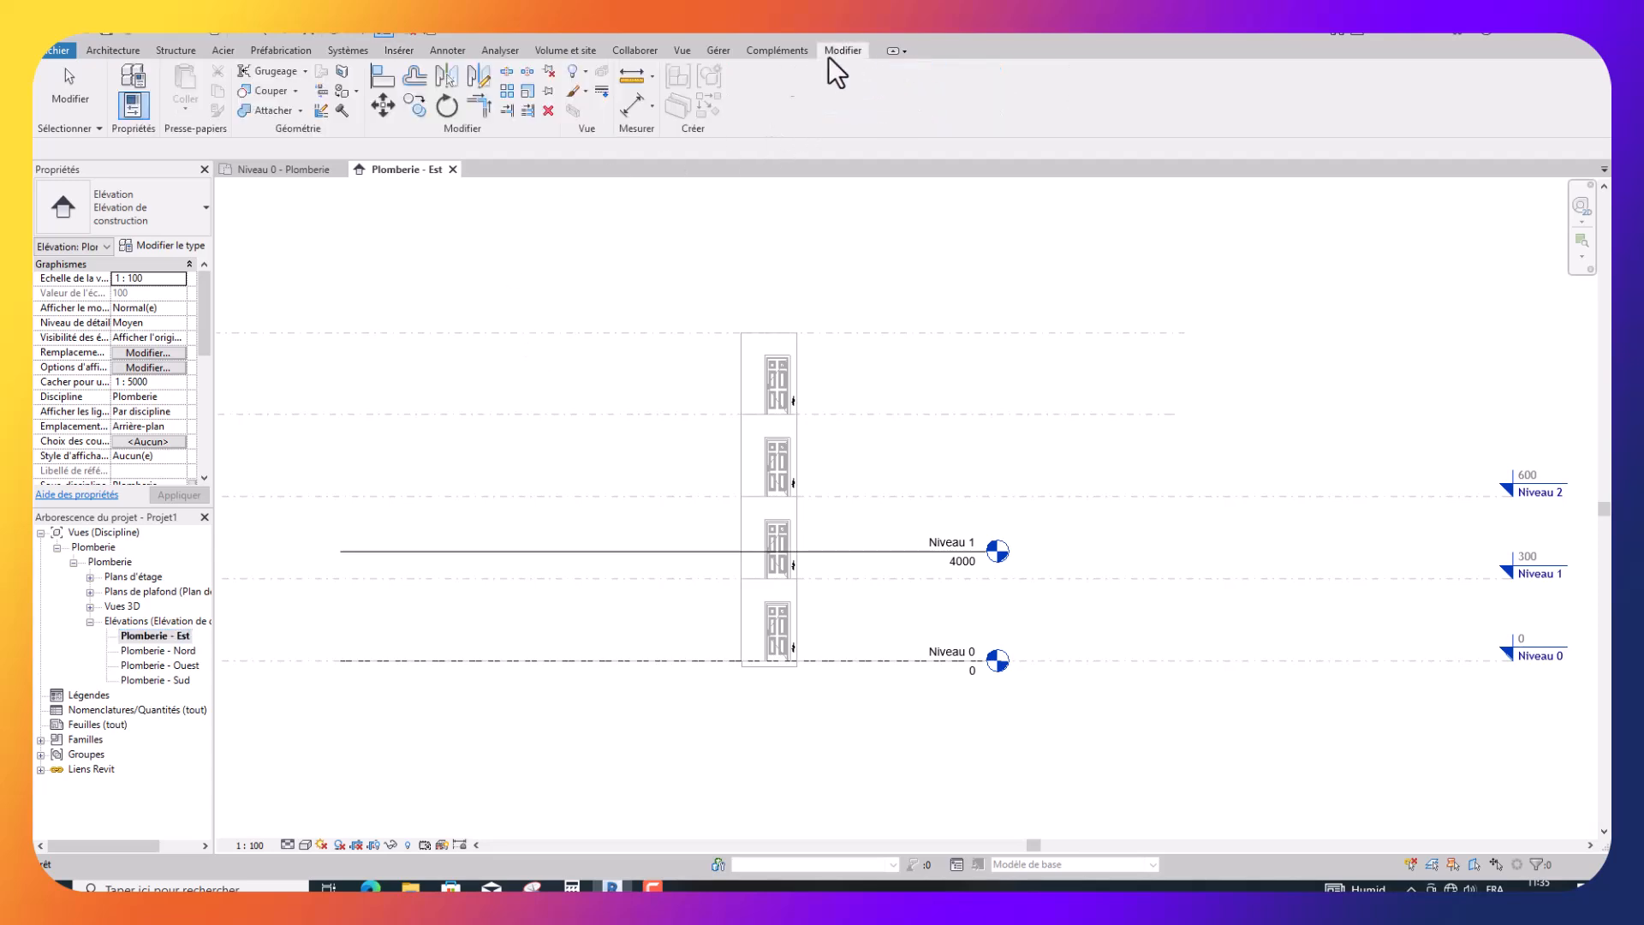
pyautogui.click(382, 76)
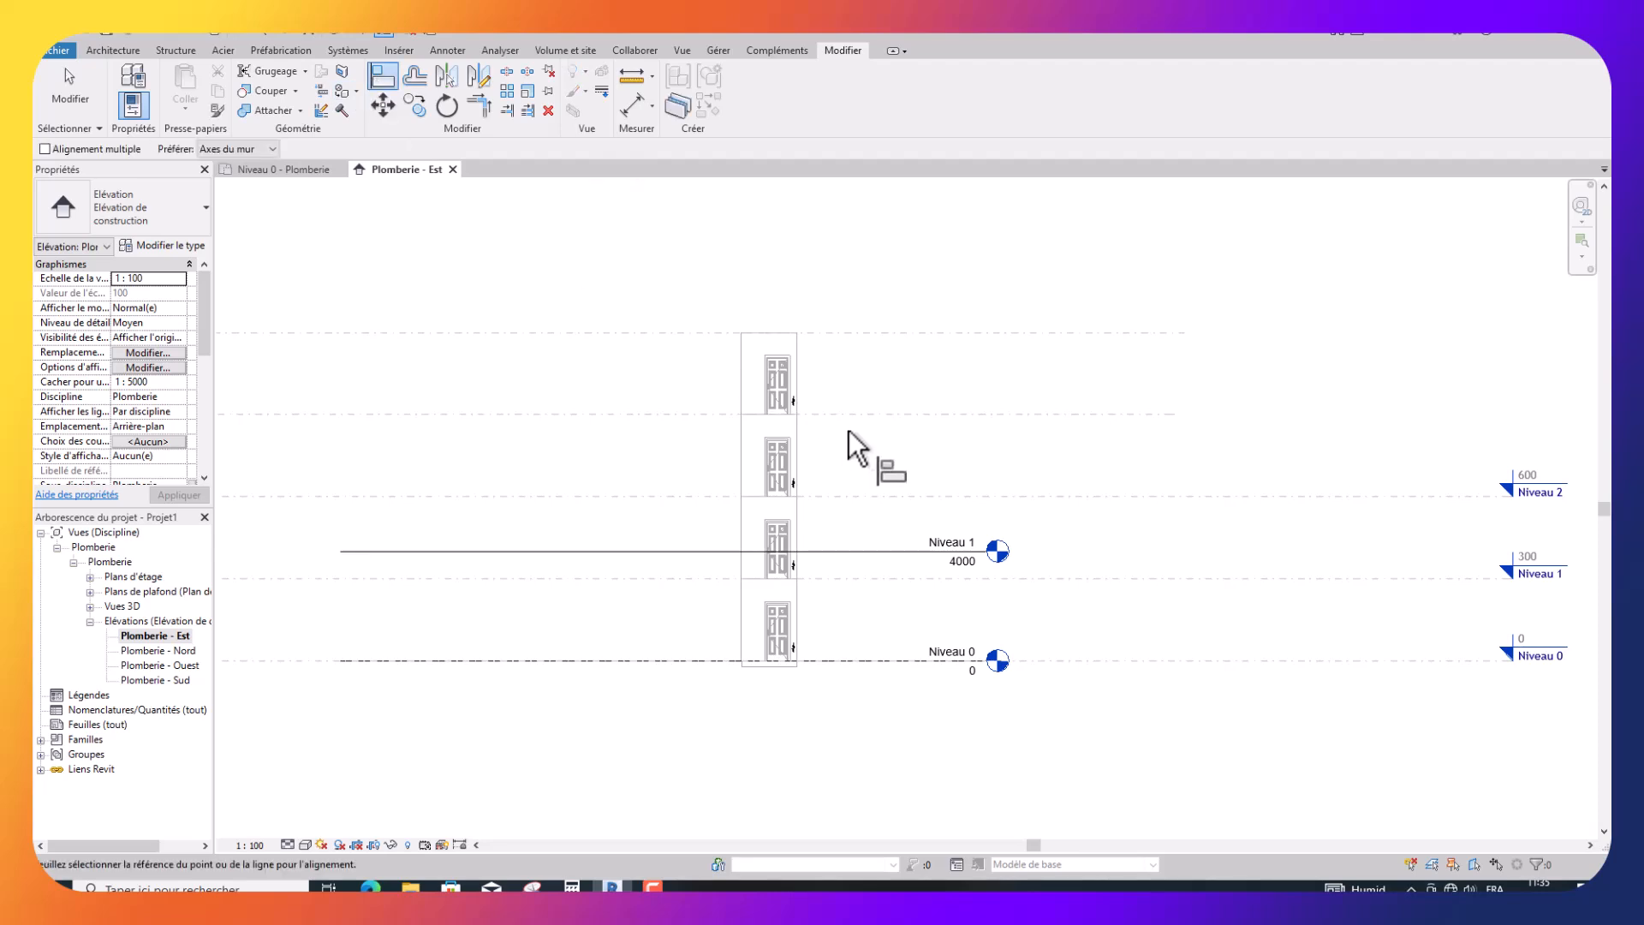
pyautogui.click(1079, 577)
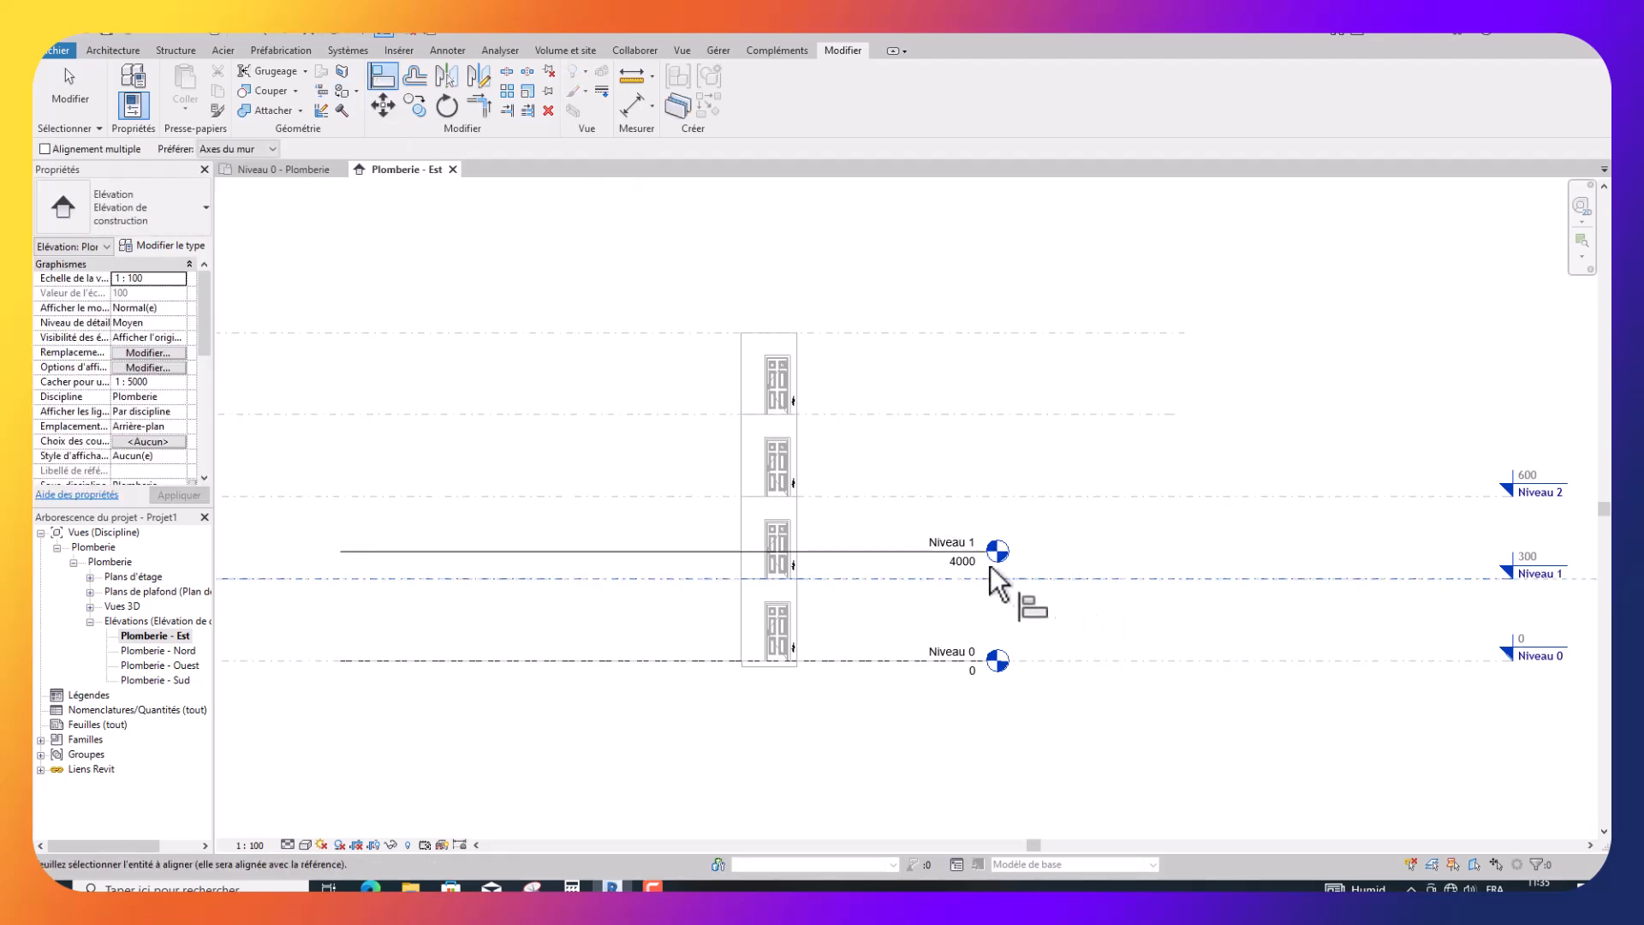
pyautogui.click(921, 553)
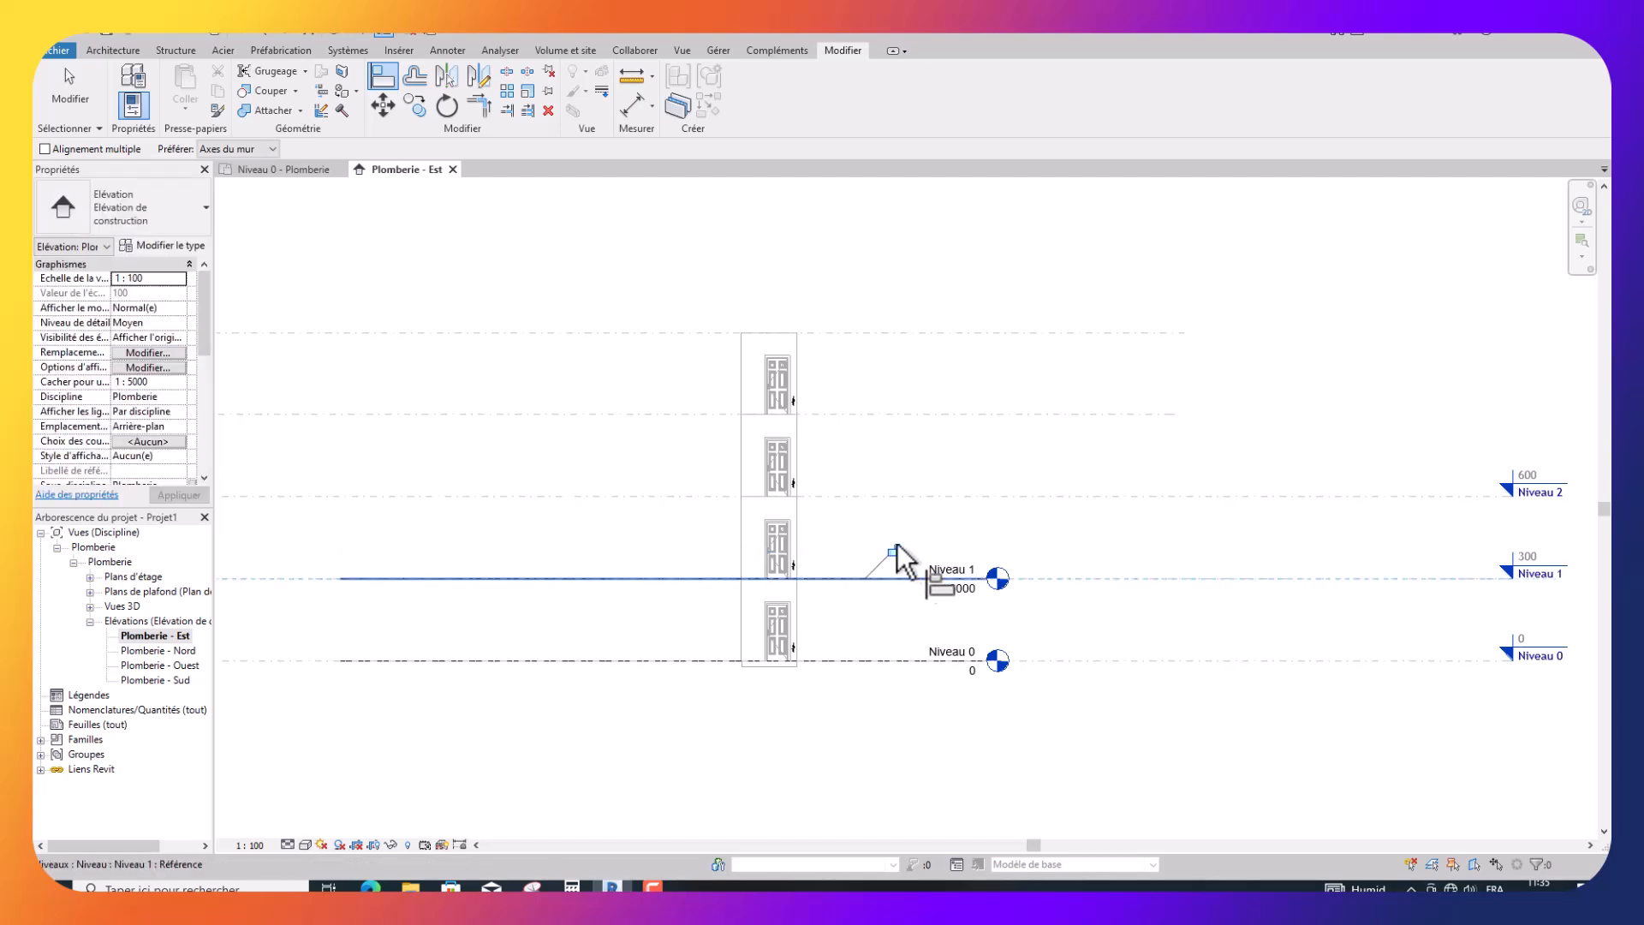
pyautogui.press('Escape')
pyautogui.press('Escape')
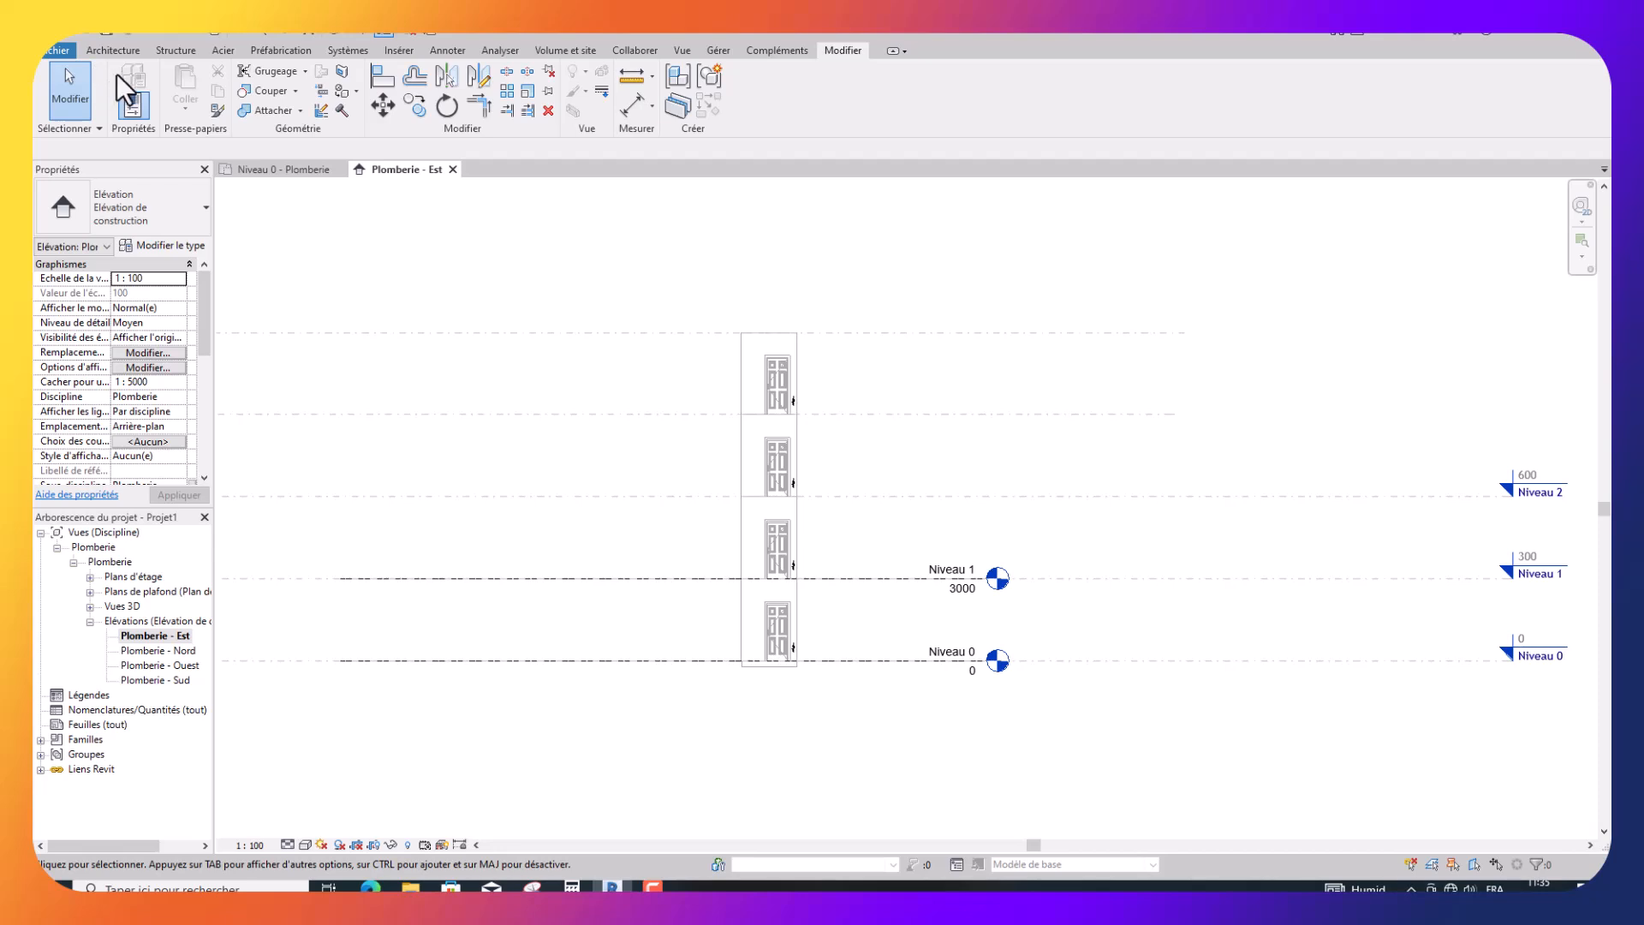
# Draw two levels above Niveau 1 at elevations of about 7200 and 10700, roughly matching the extent of the existing level lines.
pyautogui.click(117, 53)
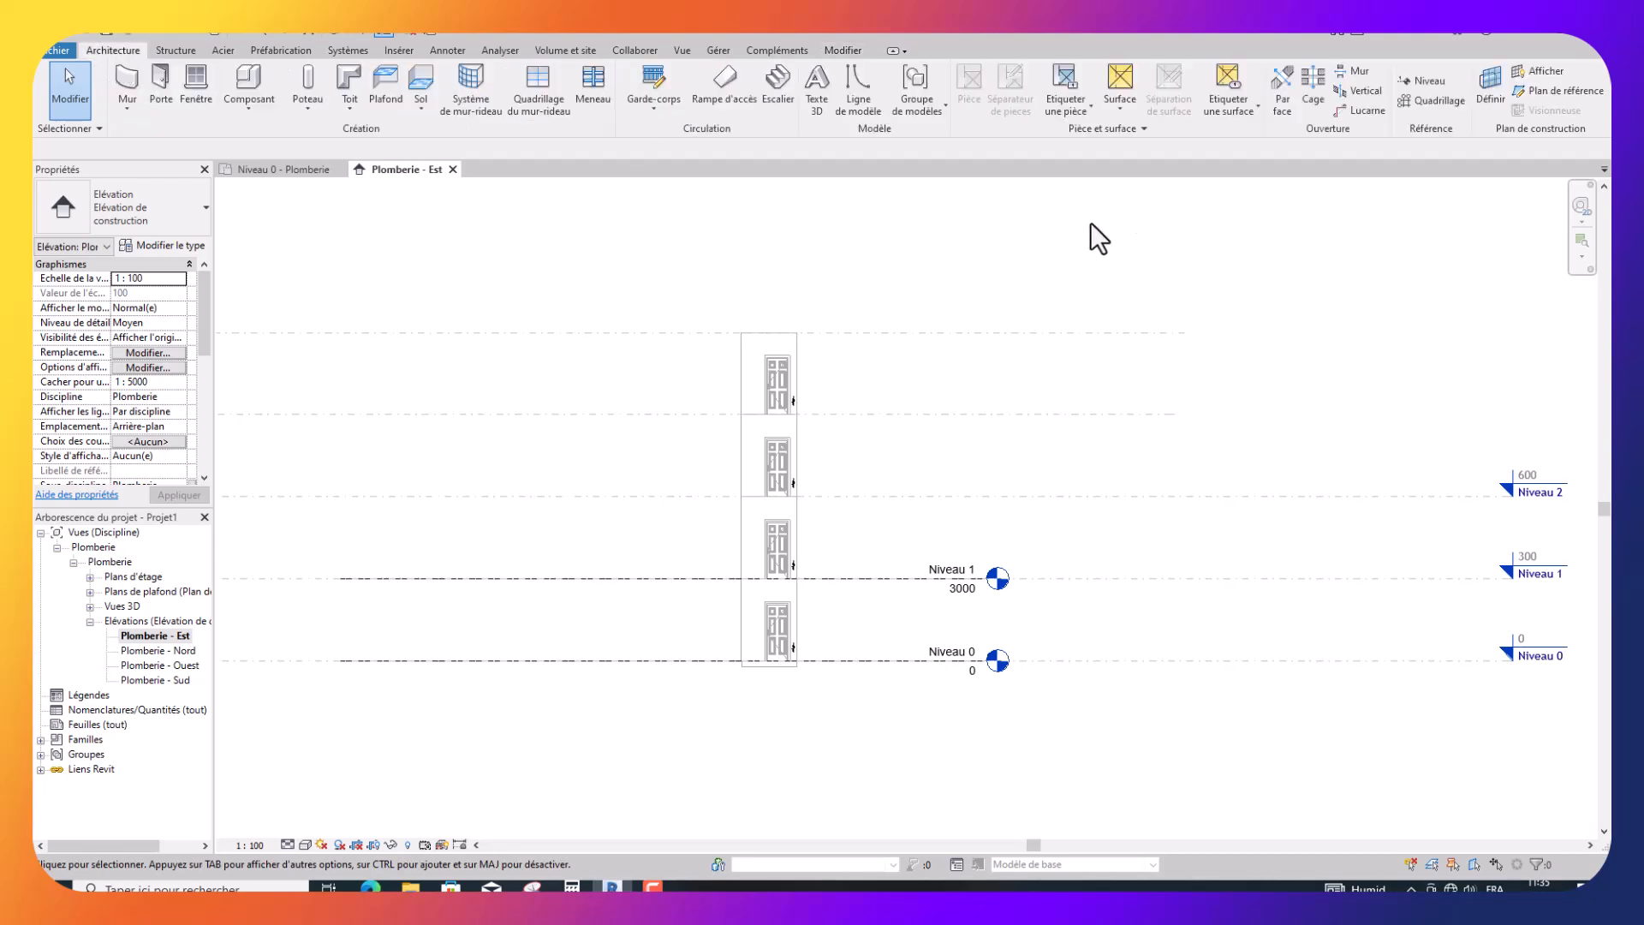
pyautogui.click(1422, 83)
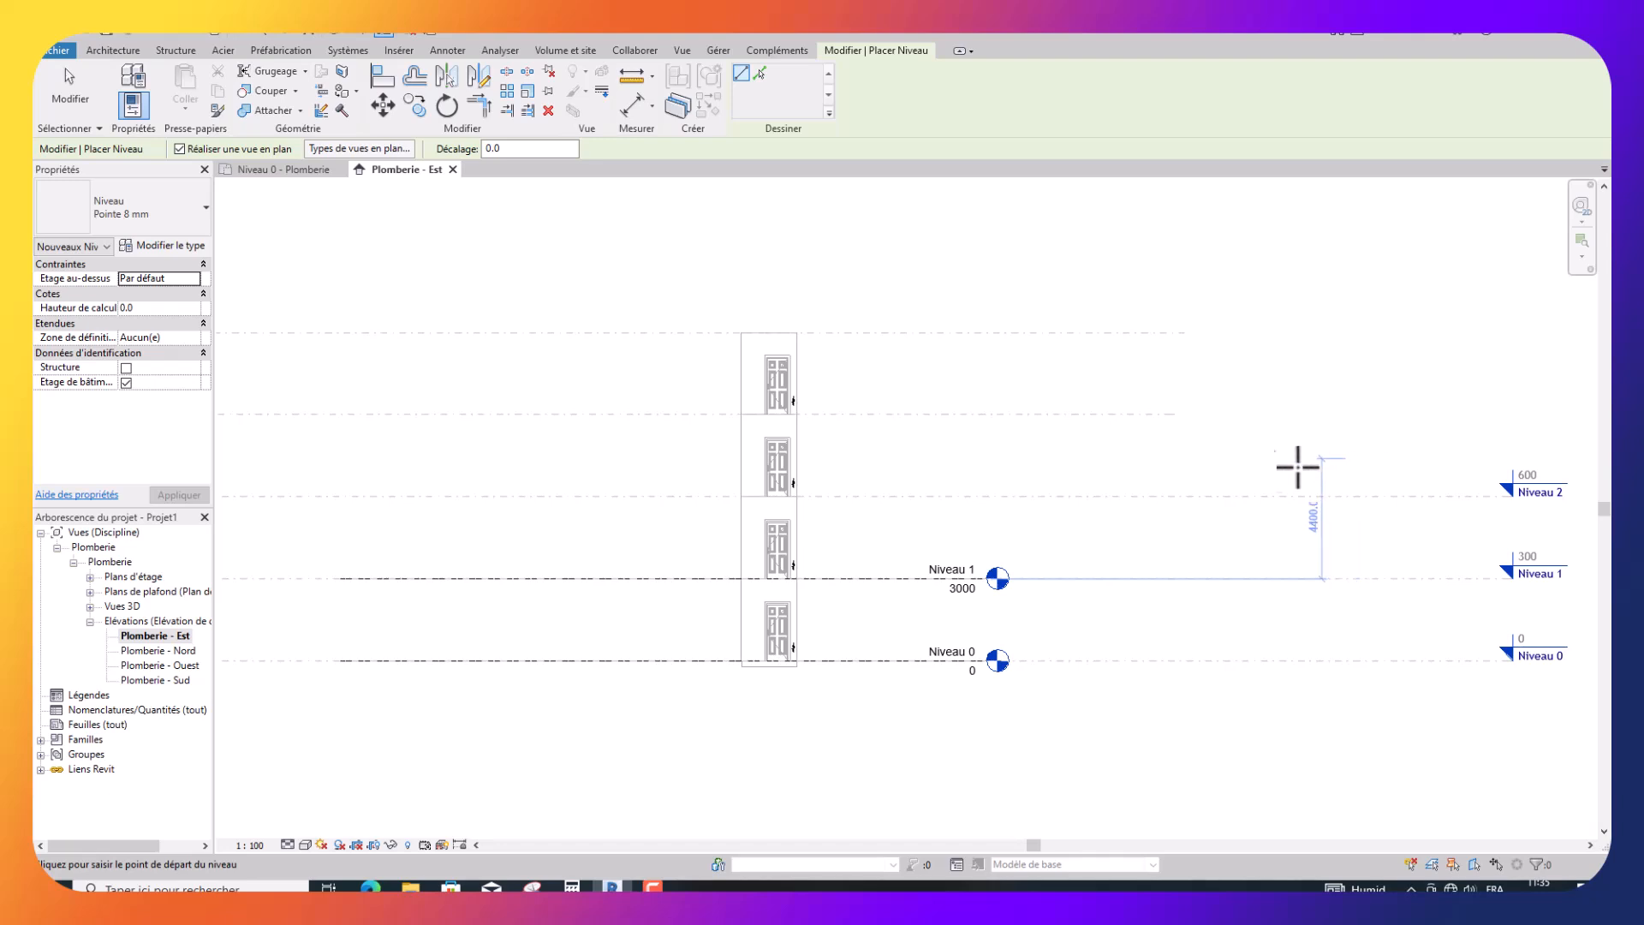
pyautogui.click(1003, 463)
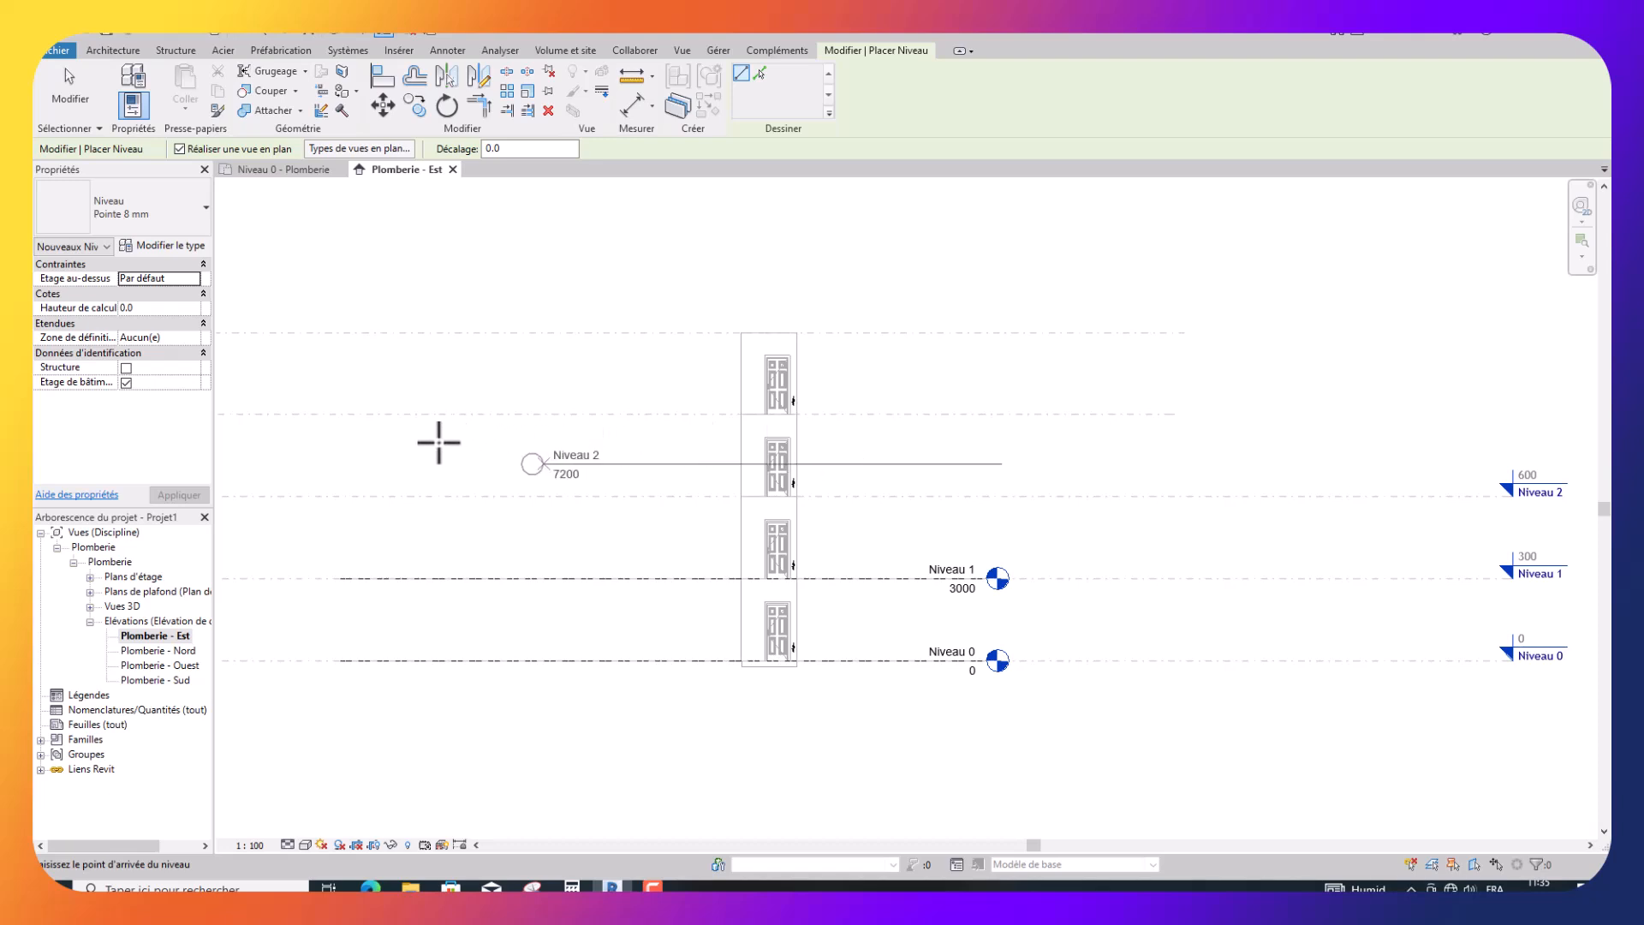
pyautogui.click(347, 464)
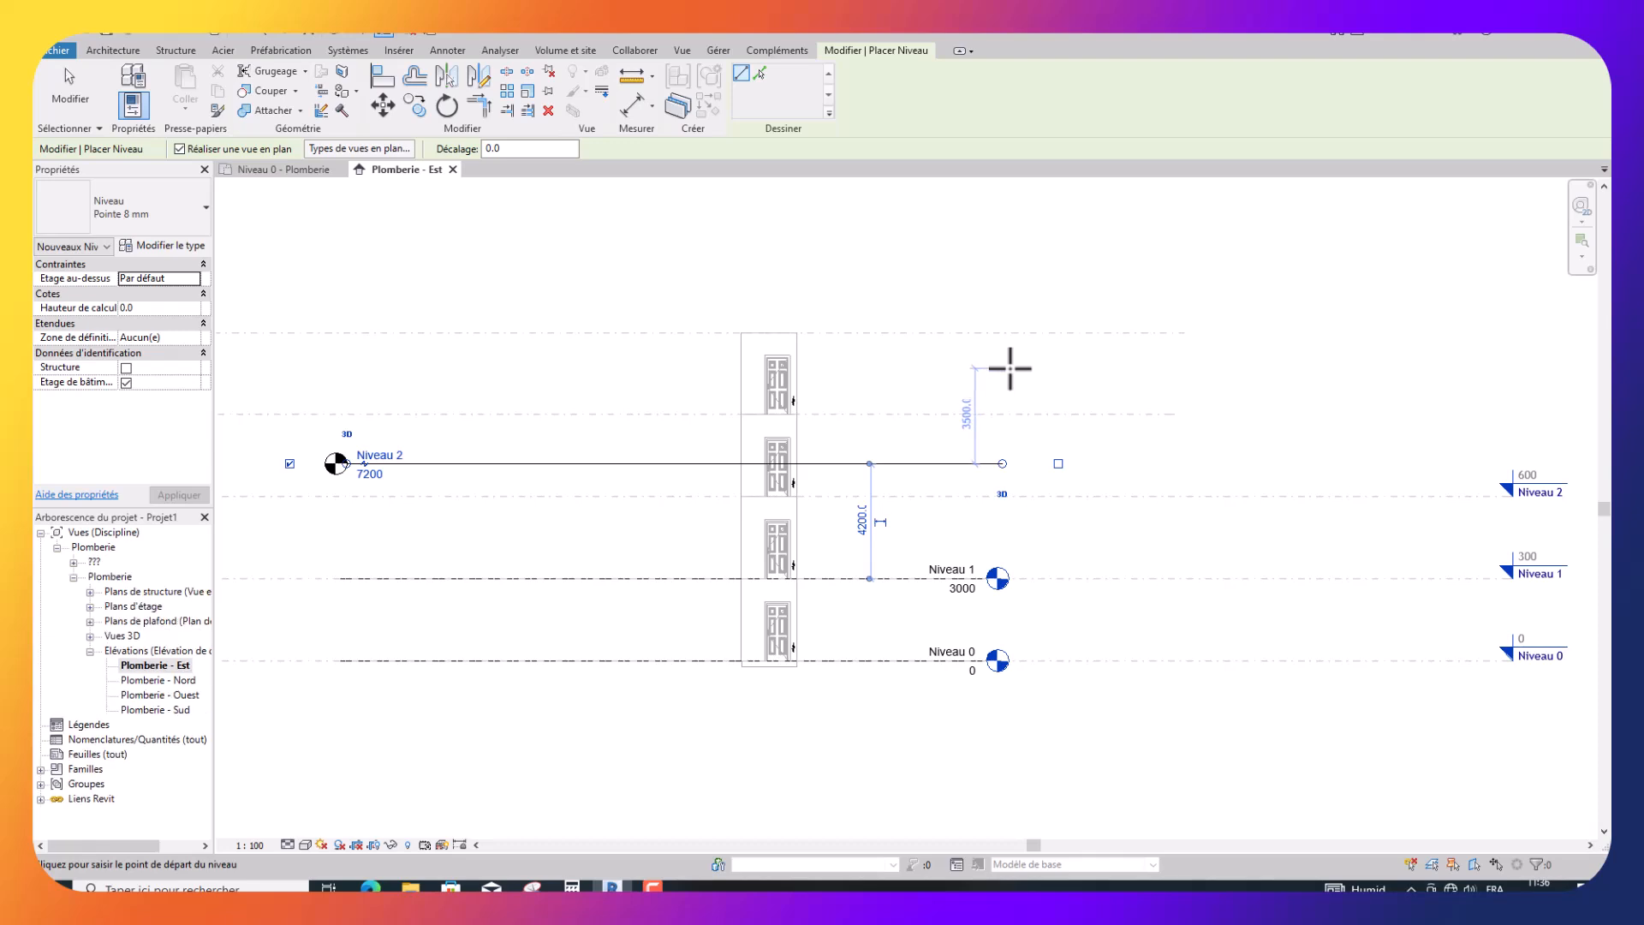
pyautogui.click(1011, 368)
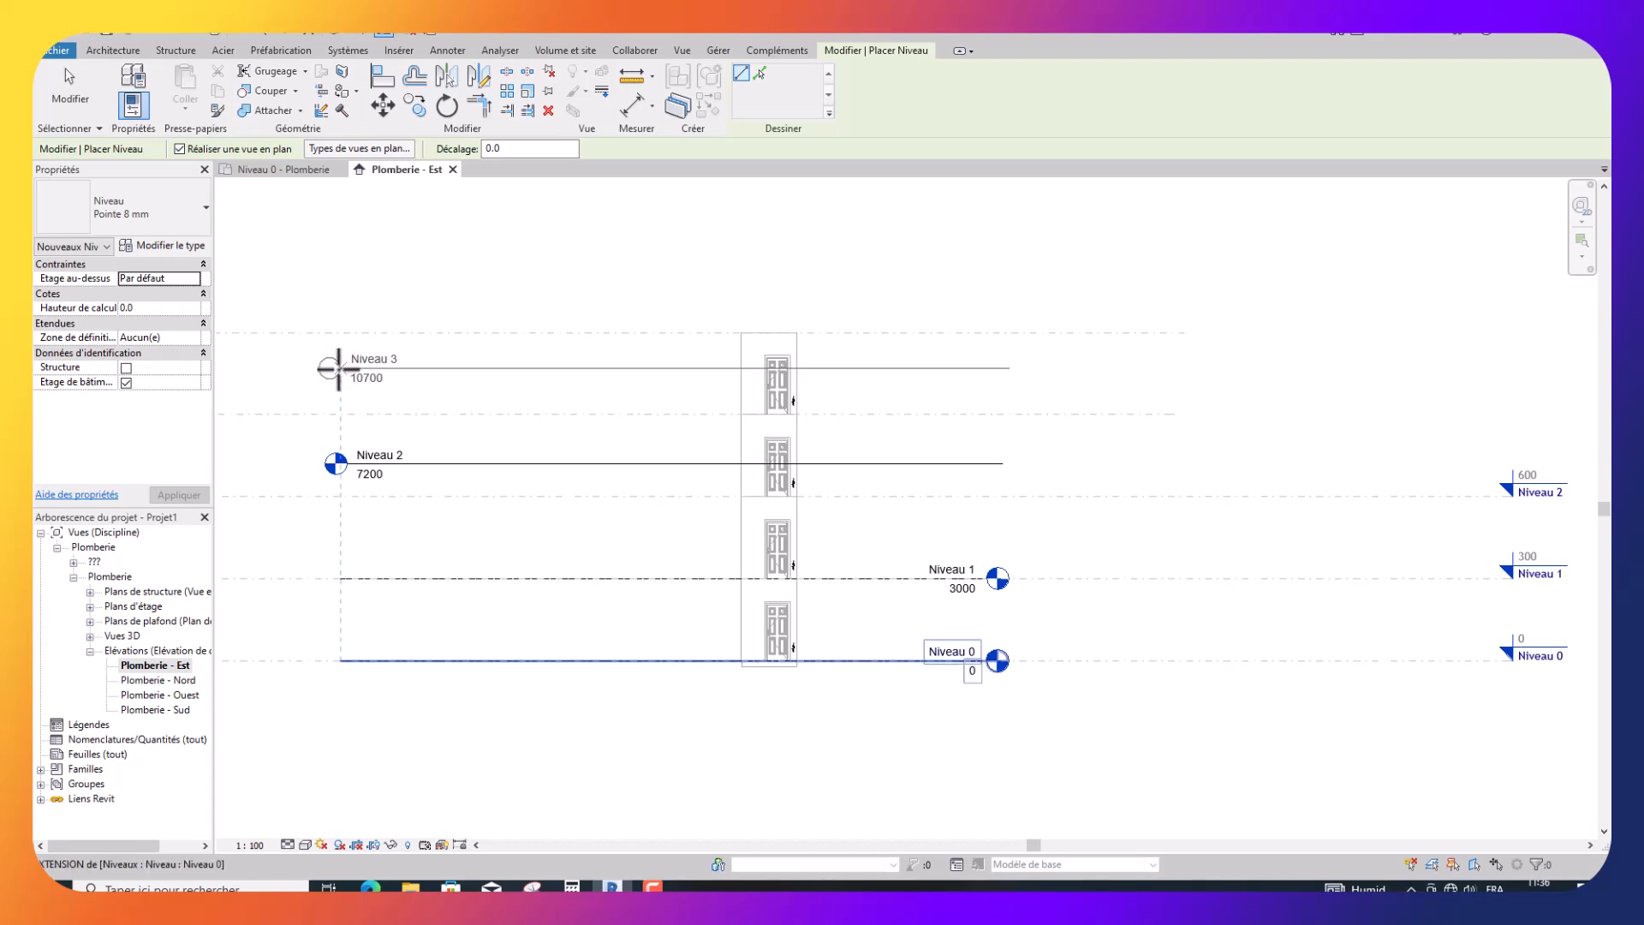
pyautogui.click(339, 368)
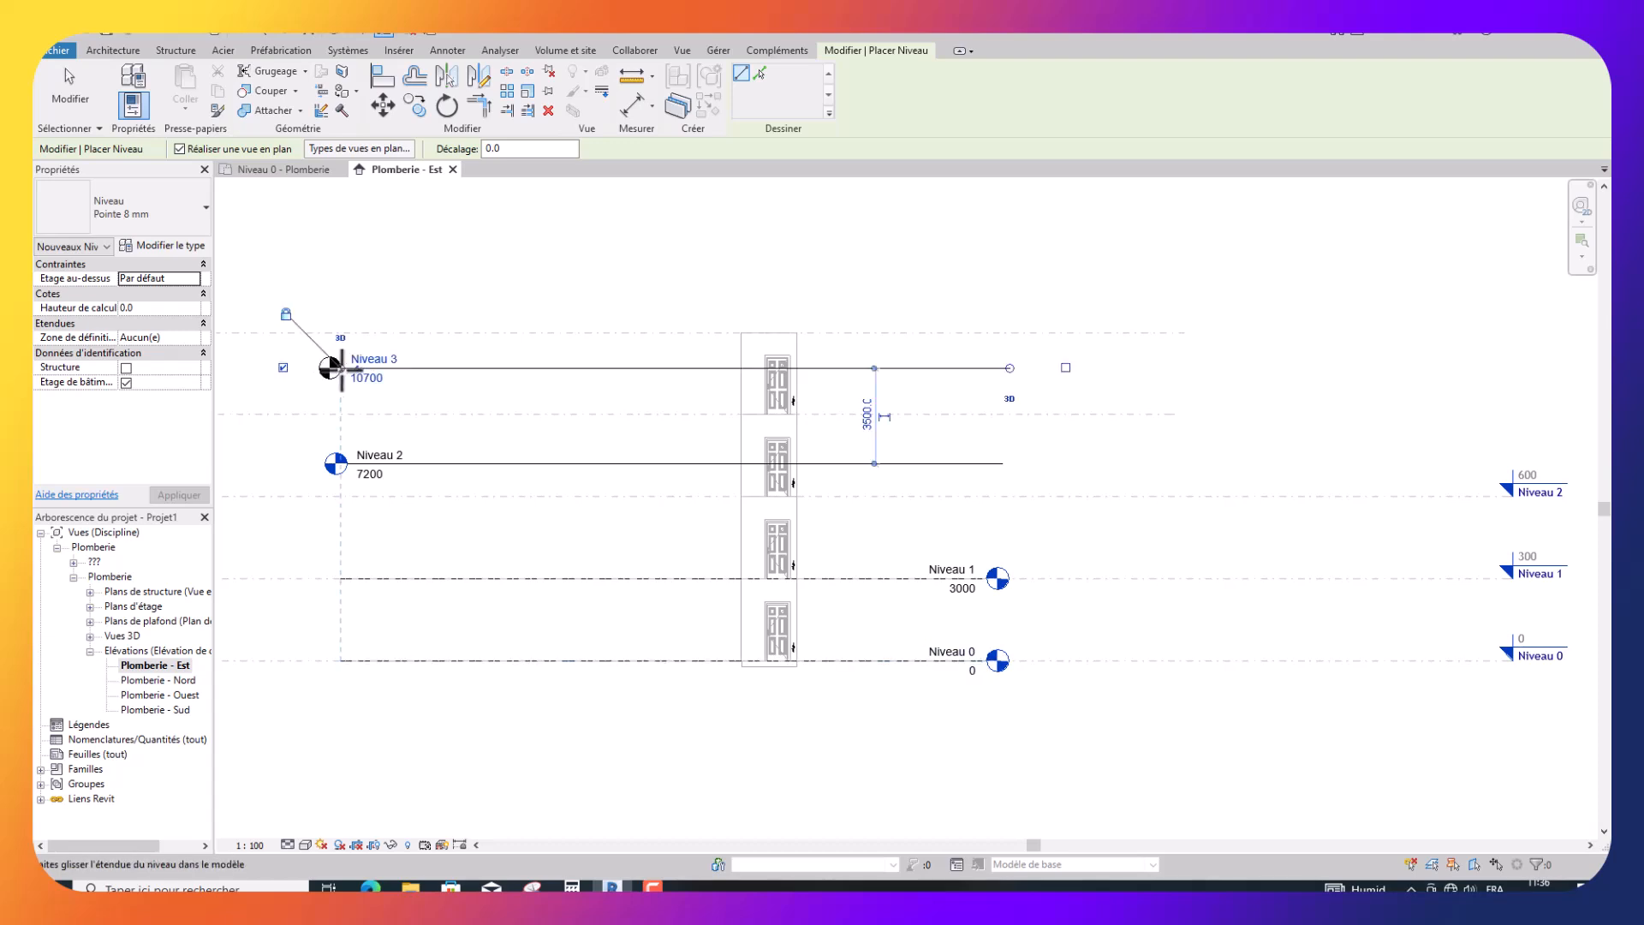
pyautogui.press('Escape')
pyautogui.press('Escape')
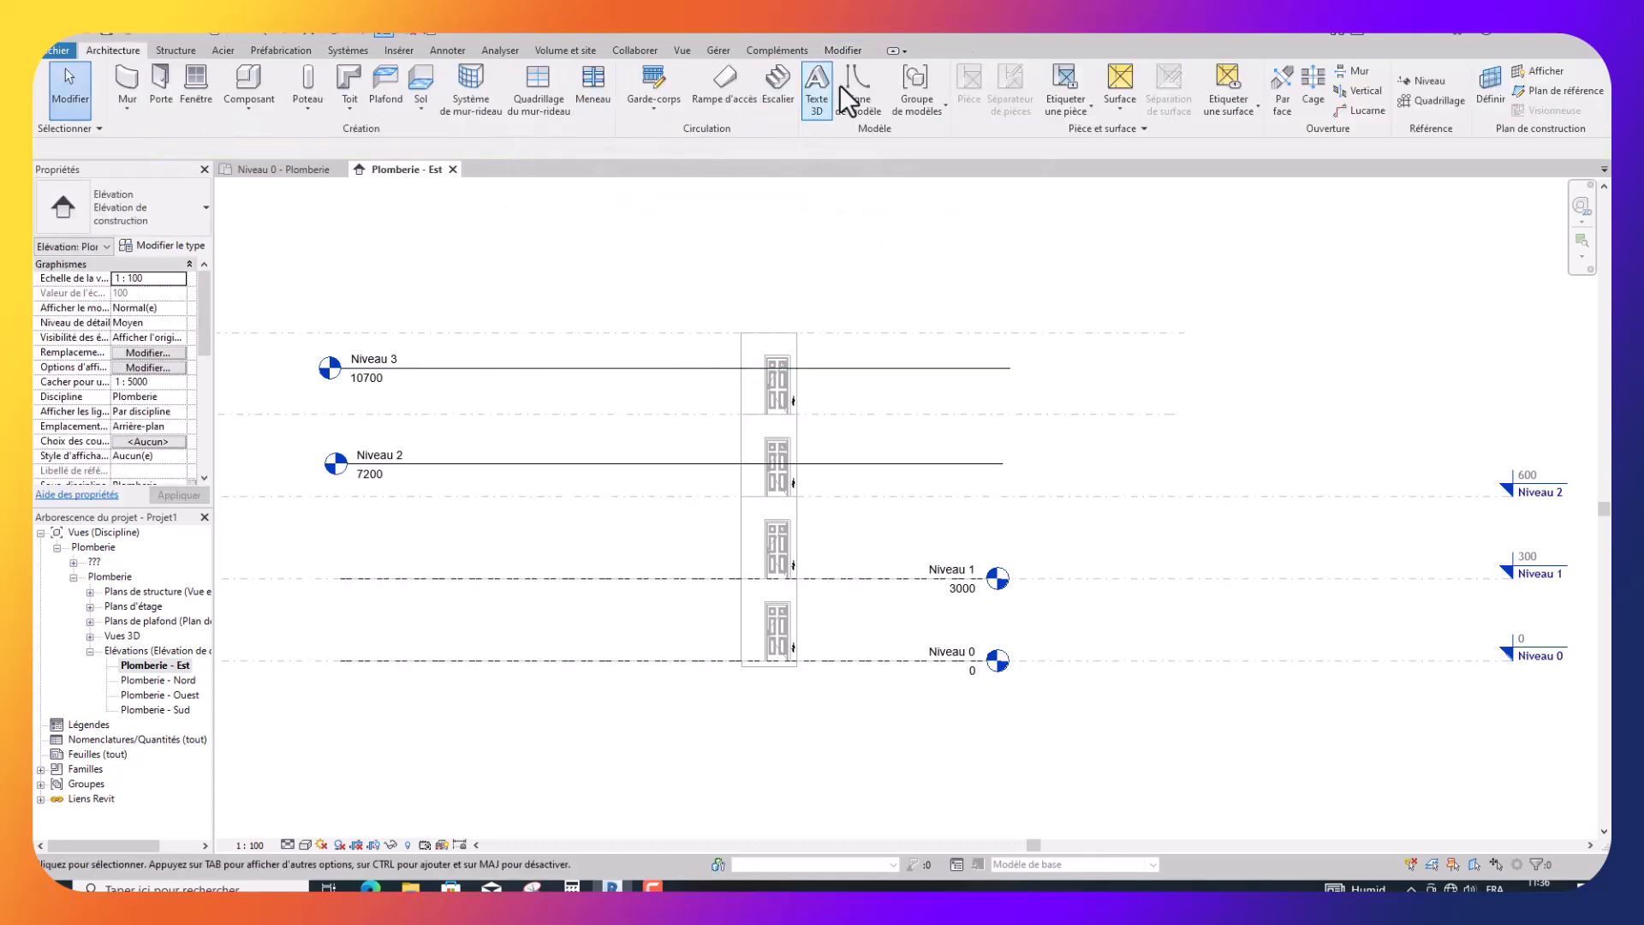
# Align the project's Niveau 2 and Niveau 3 lines to the corresponding level lines of the linked model in the east elevation.
pyautogui.click(837, 51)
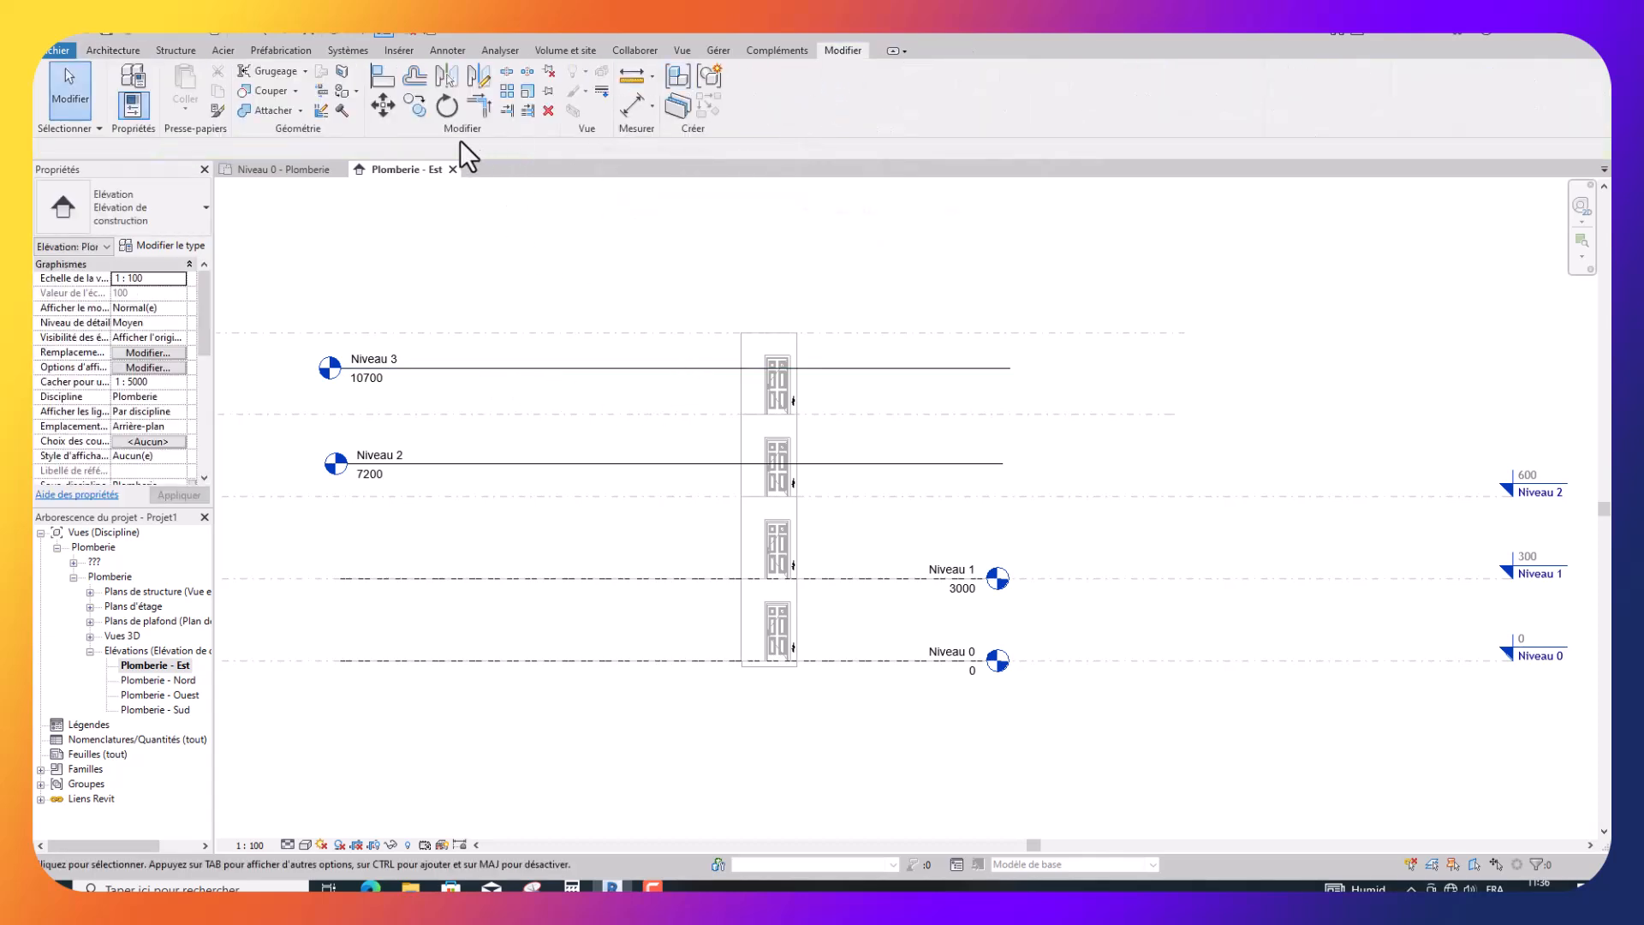
pyautogui.click(380, 79)
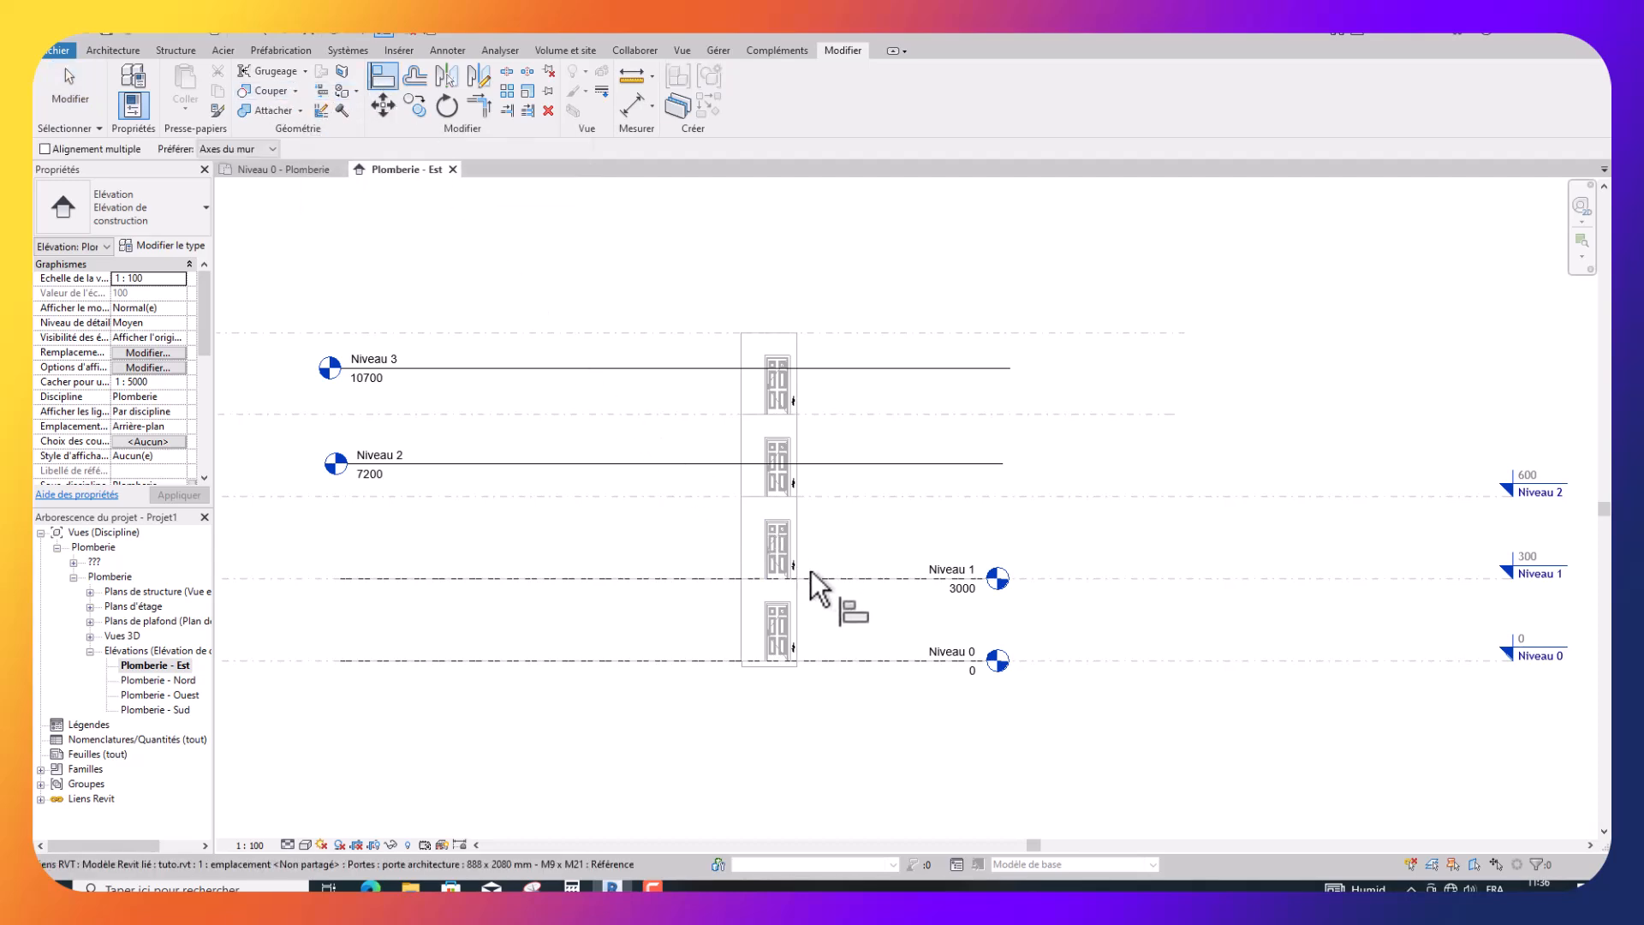
pyautogui.click(970, 496)
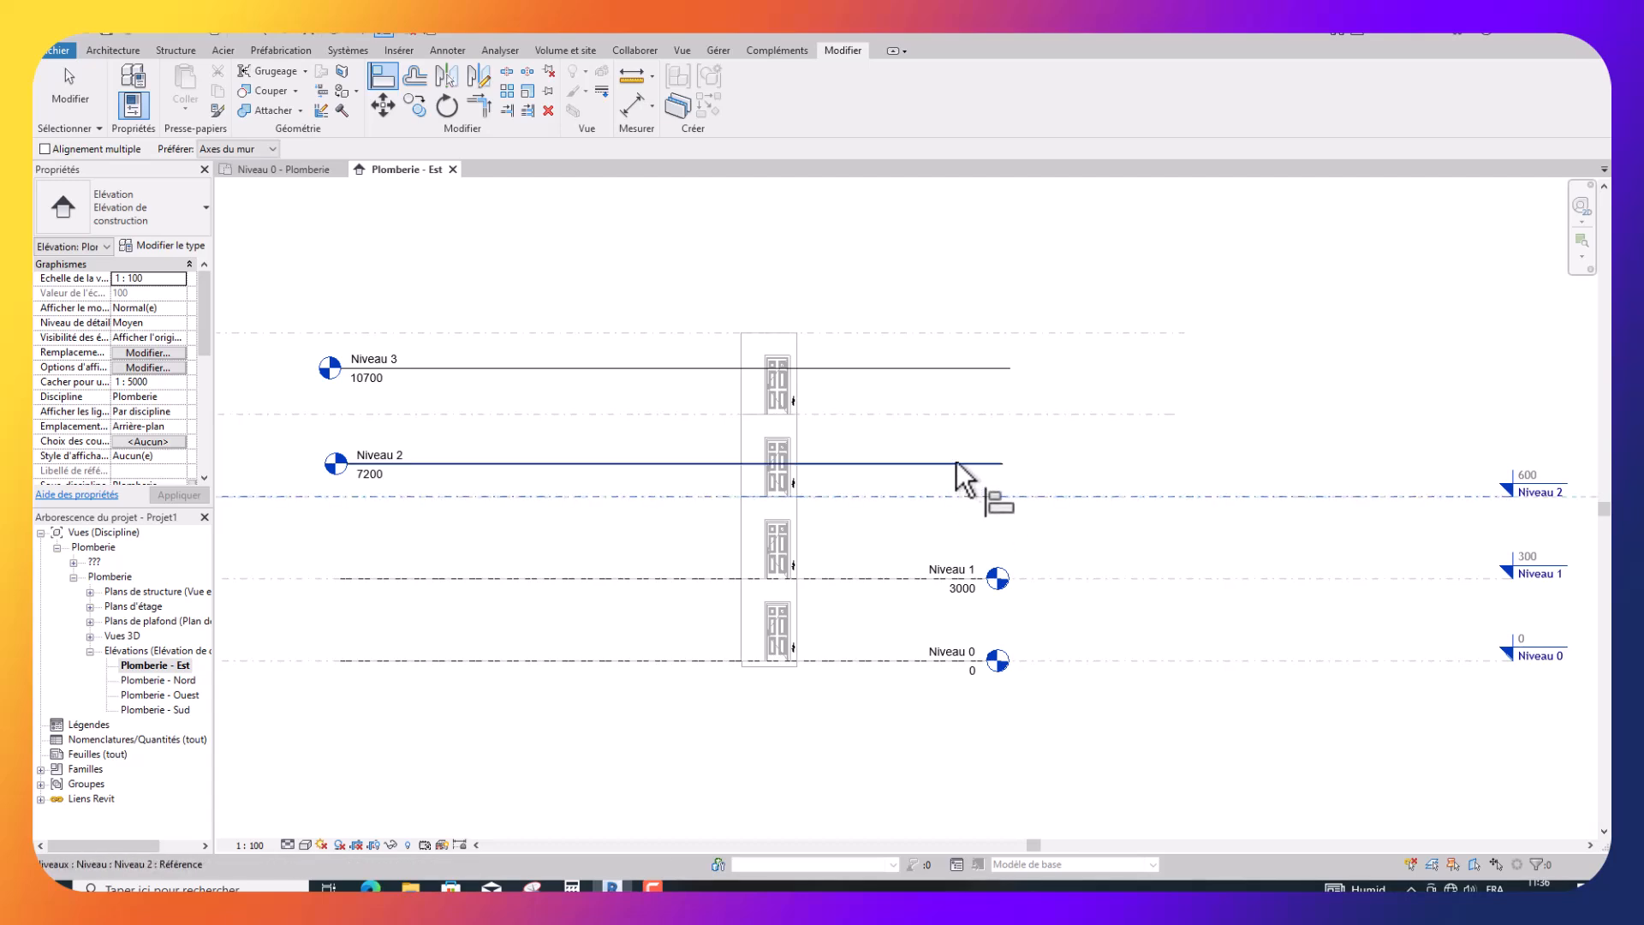
pyautogui.click(957, 463)
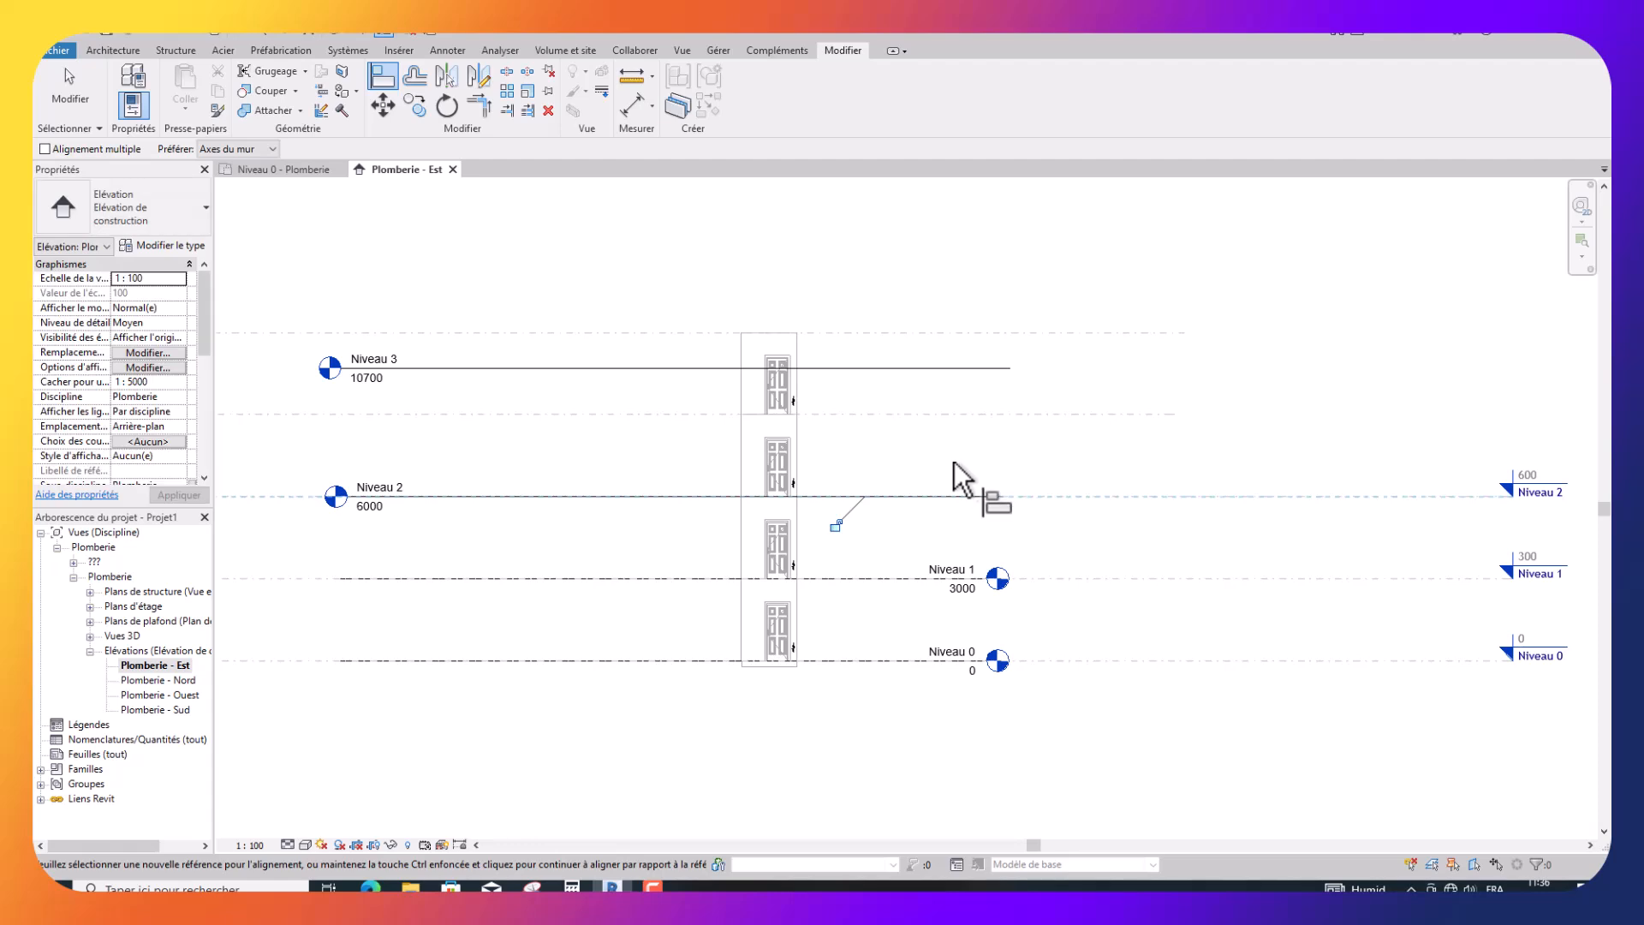
pyautogui.click(949, 416)
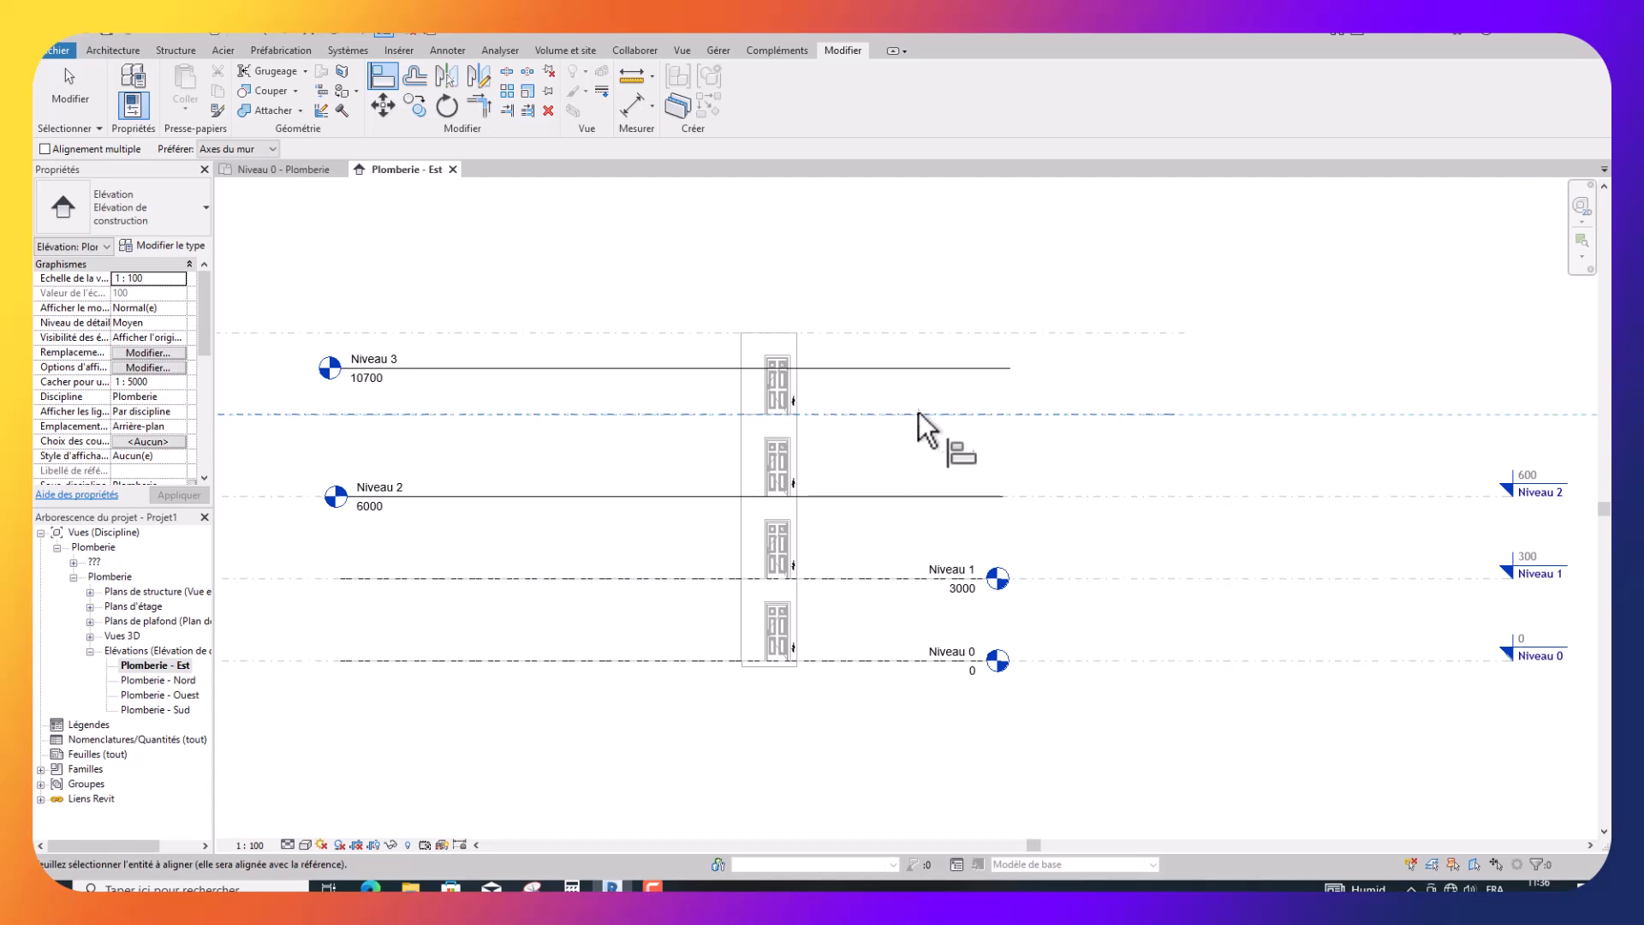
pyautogui.click(907, 367)
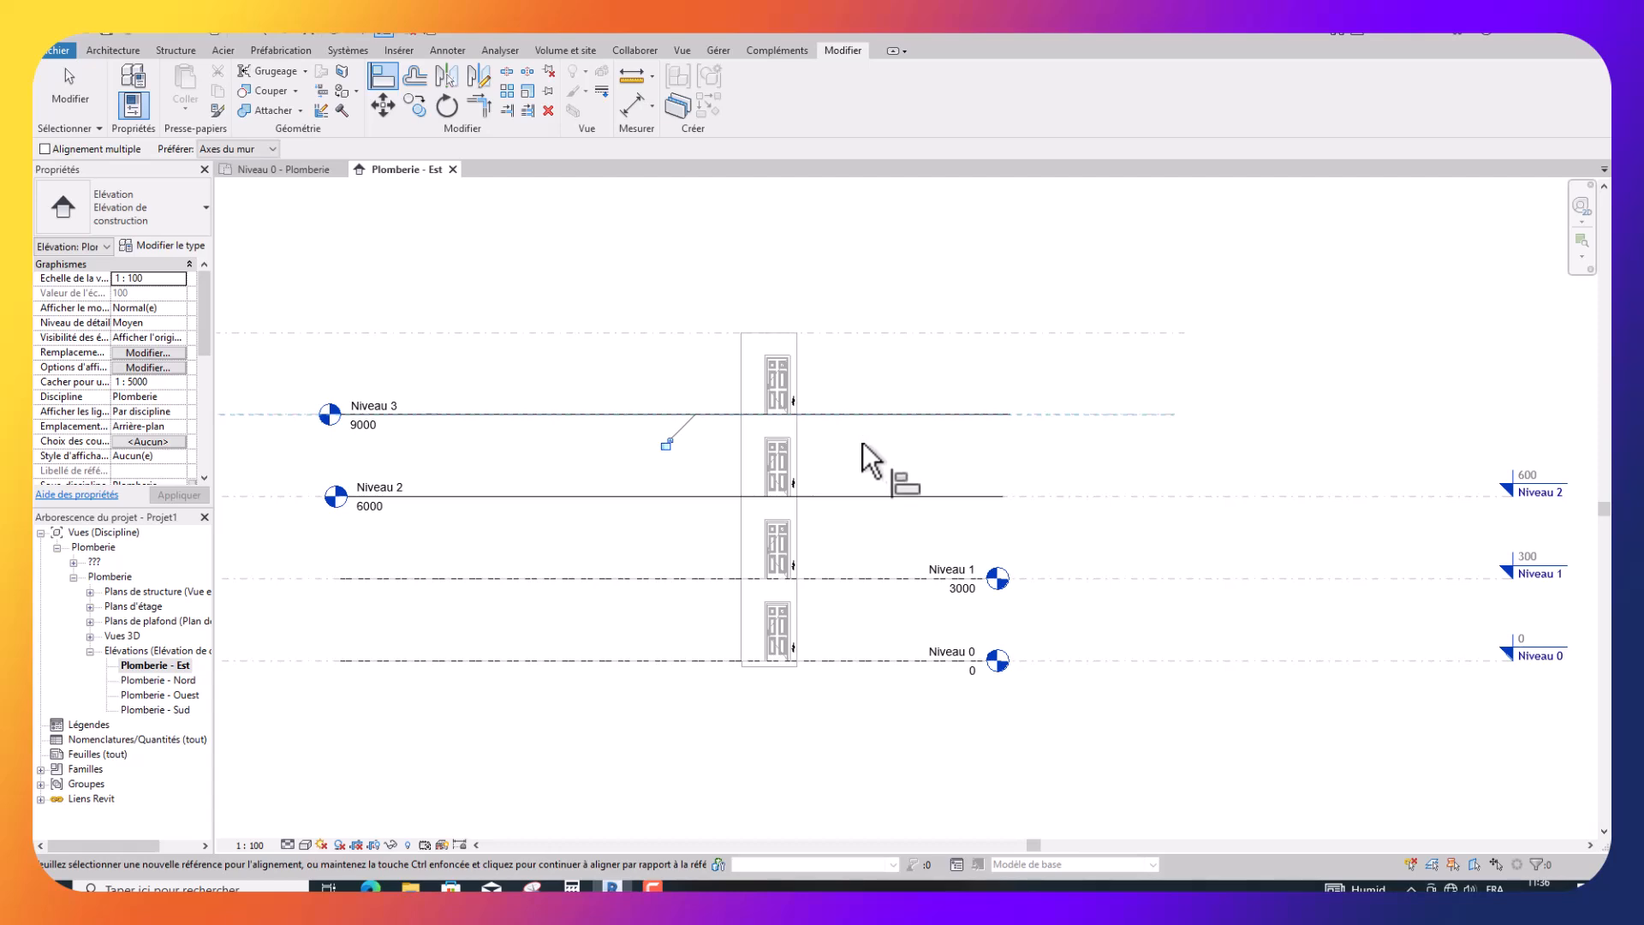
pyautogui.press('Escape')
pyautogui.press('Escape')
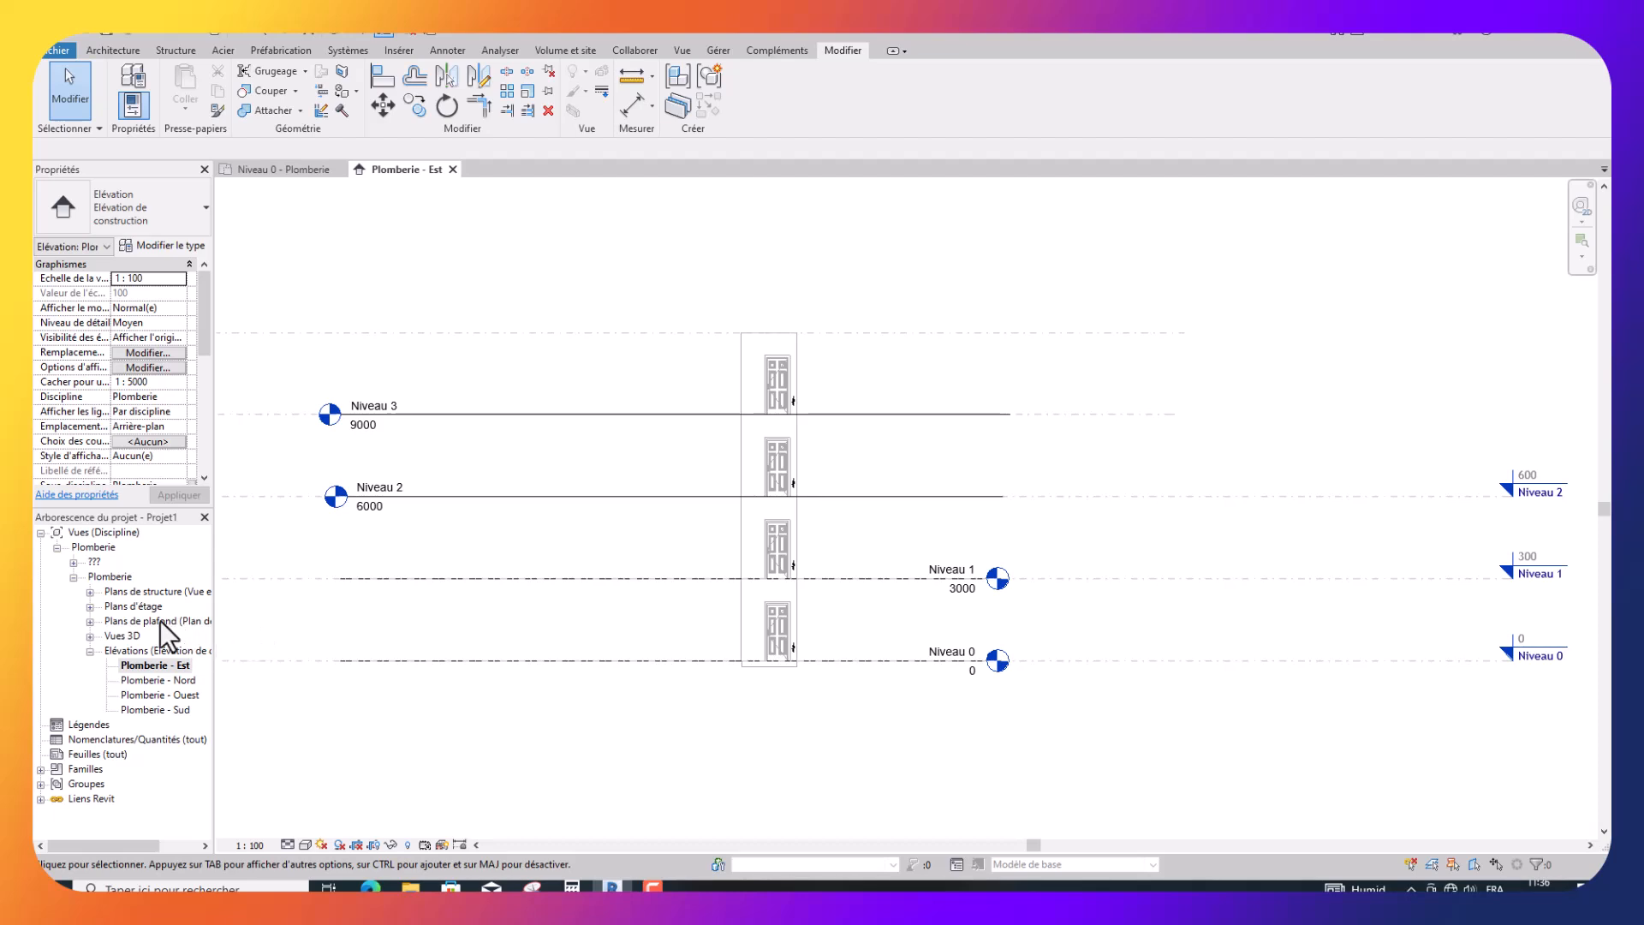
# Expand the list of floor plans and switch to the Niveau 0 - Plomberie plan view.
pyautogui.click(90, 606)
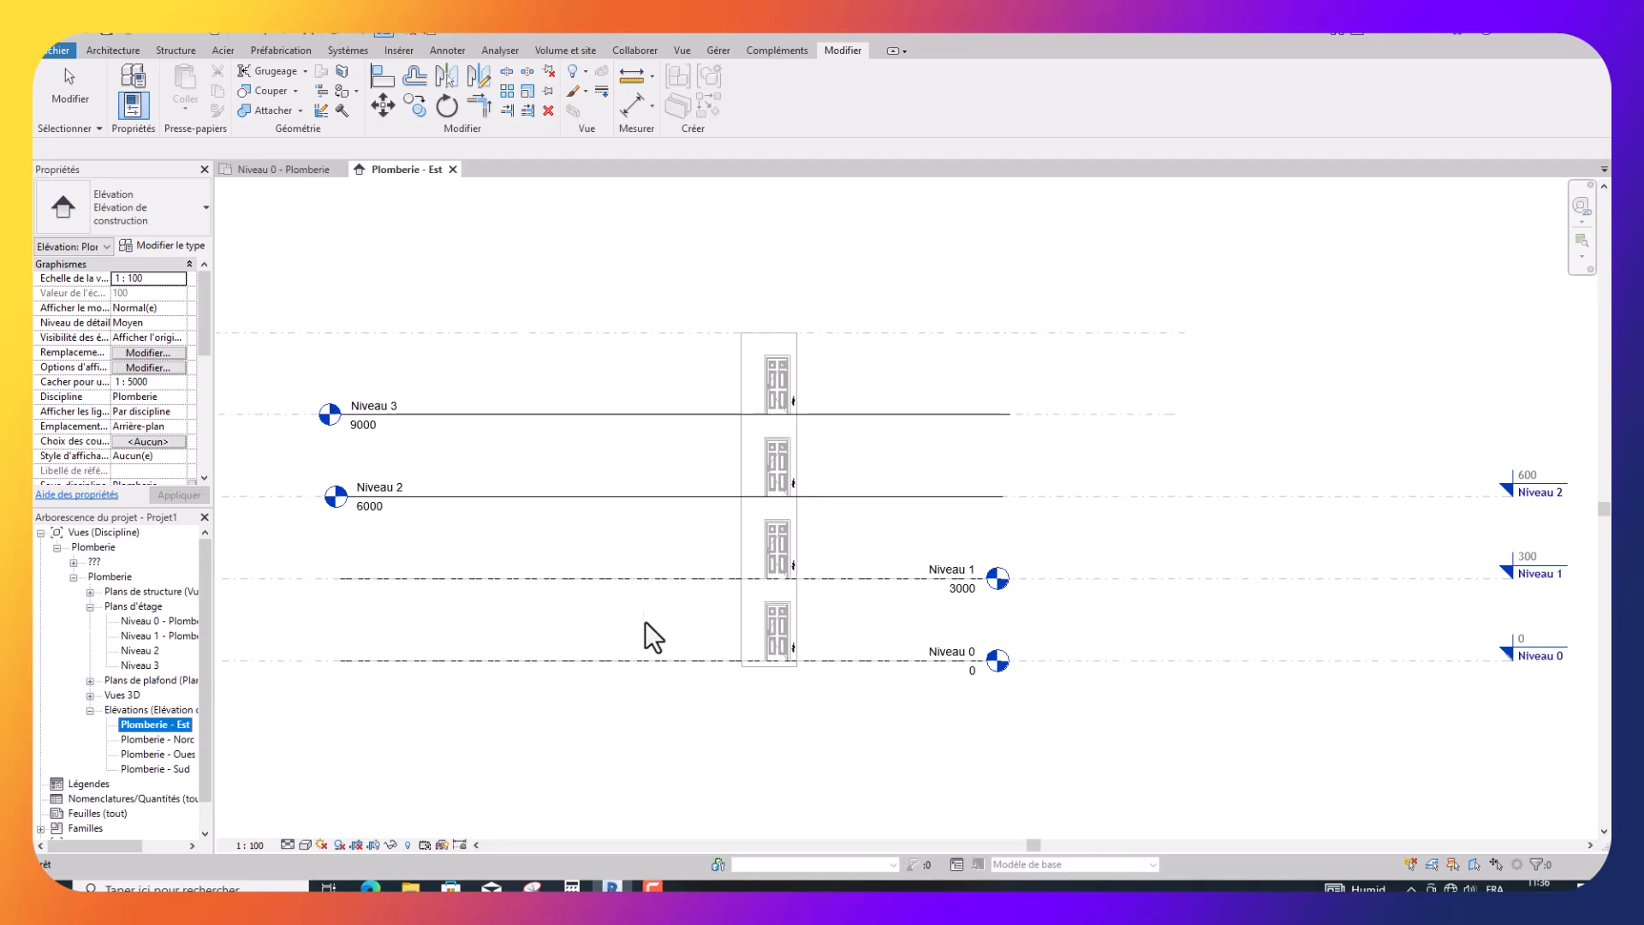
pyautogui.click(294, 170)
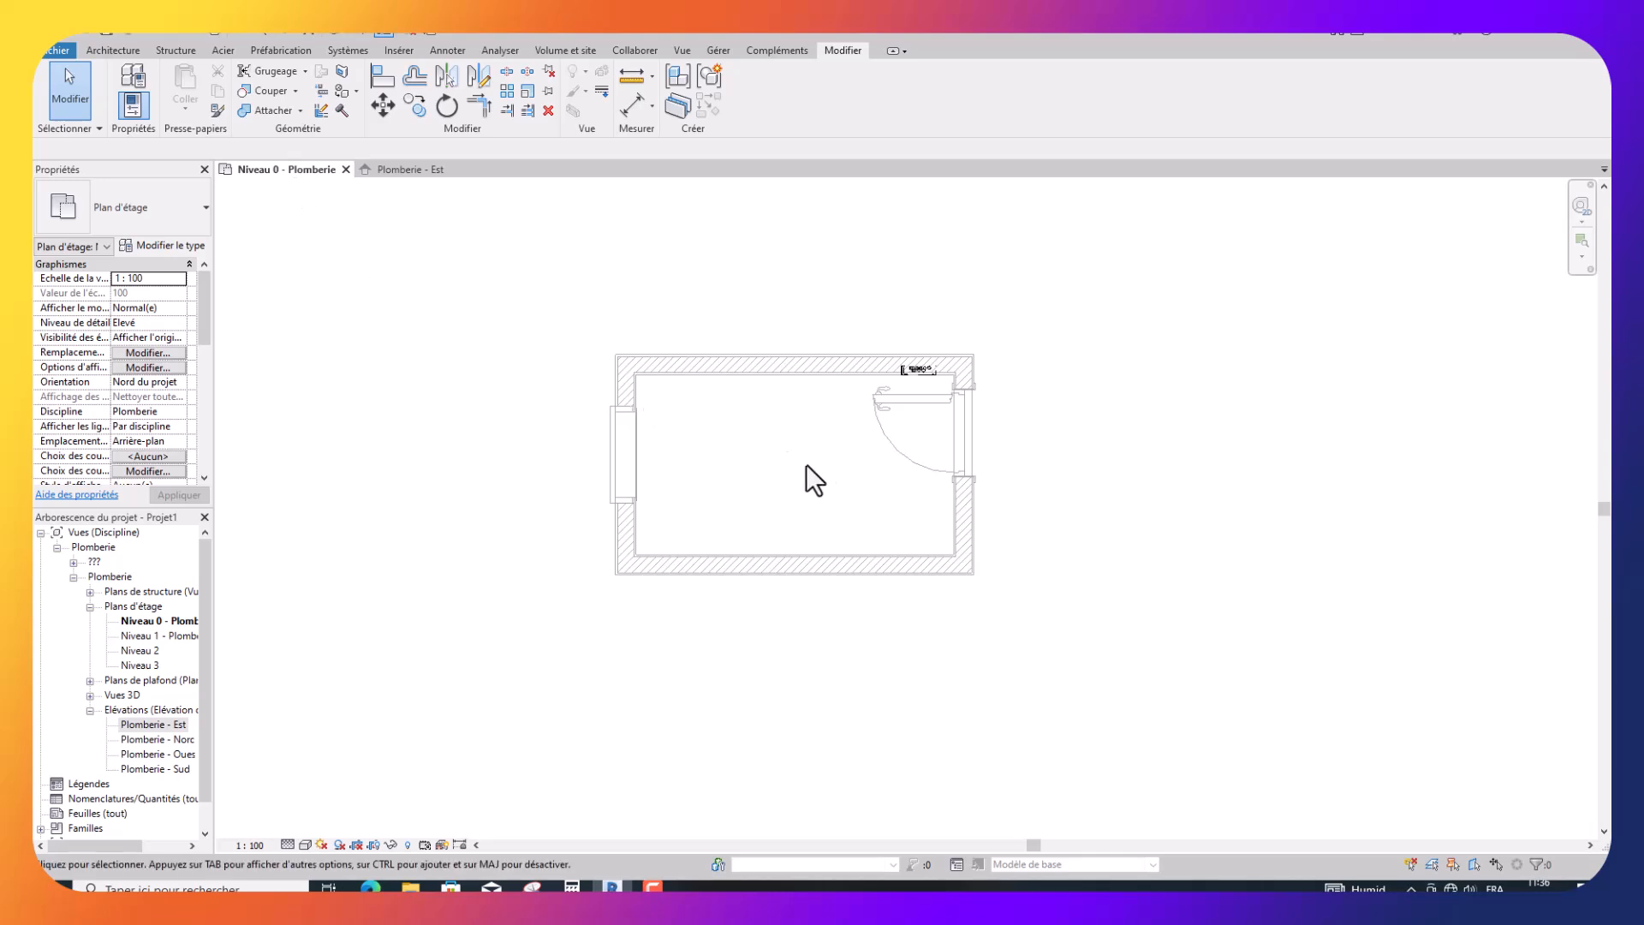
pyautogui.scroll(4, 791, 468)
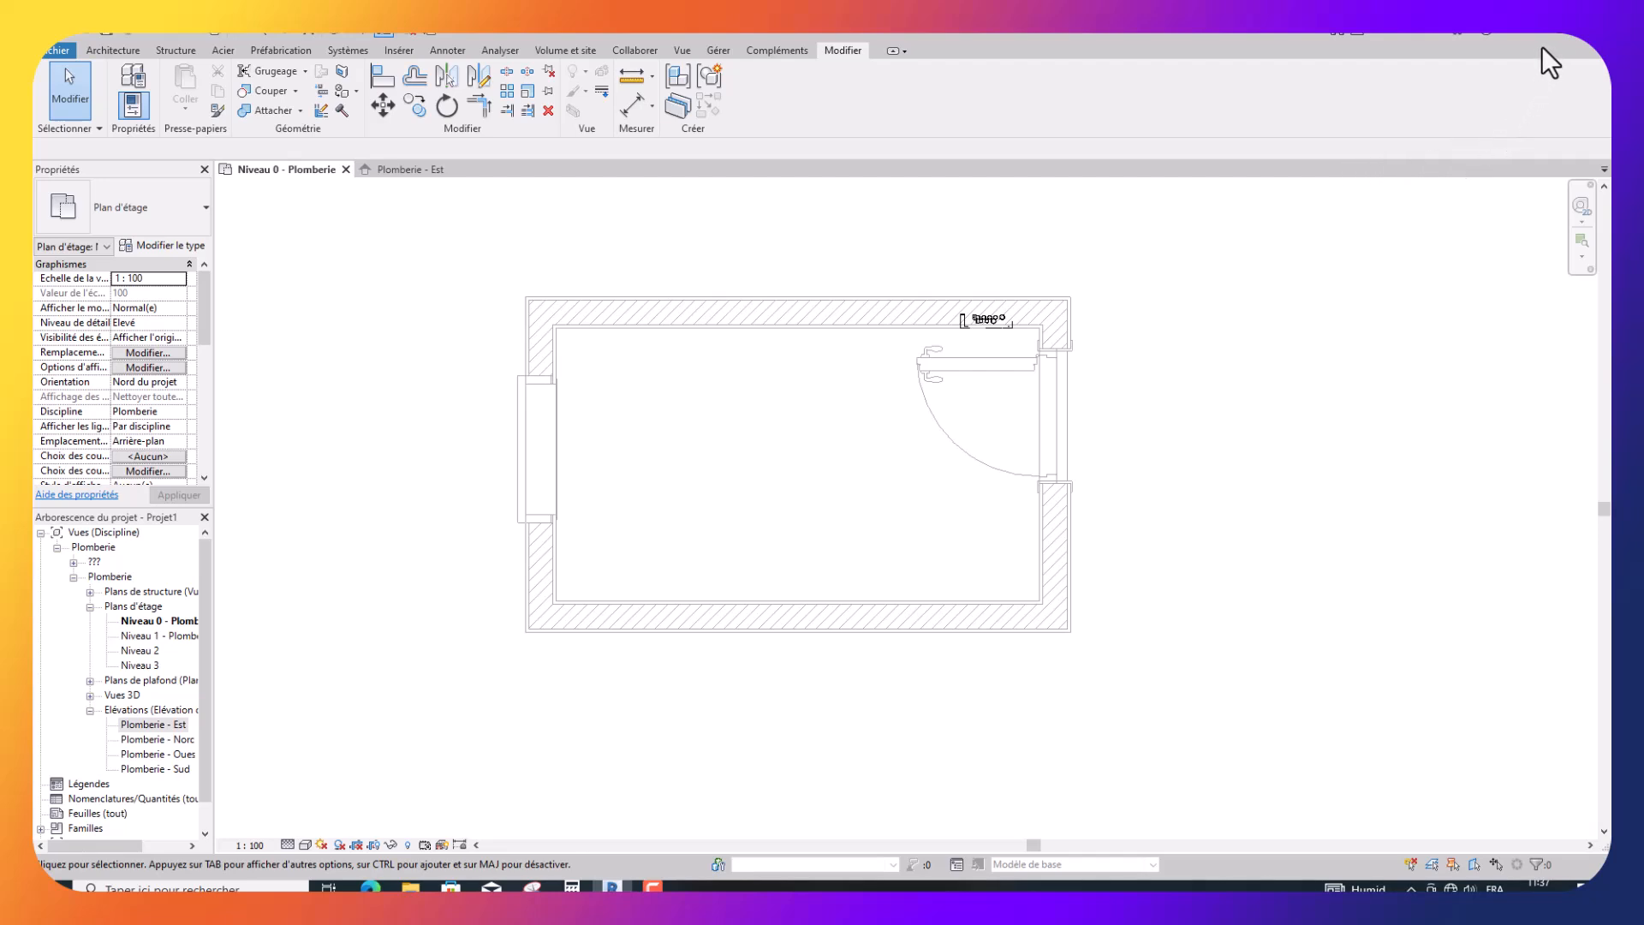
# Open the family file baignoire.rfa and load it into the project.
pyautogui.click(85, 30)
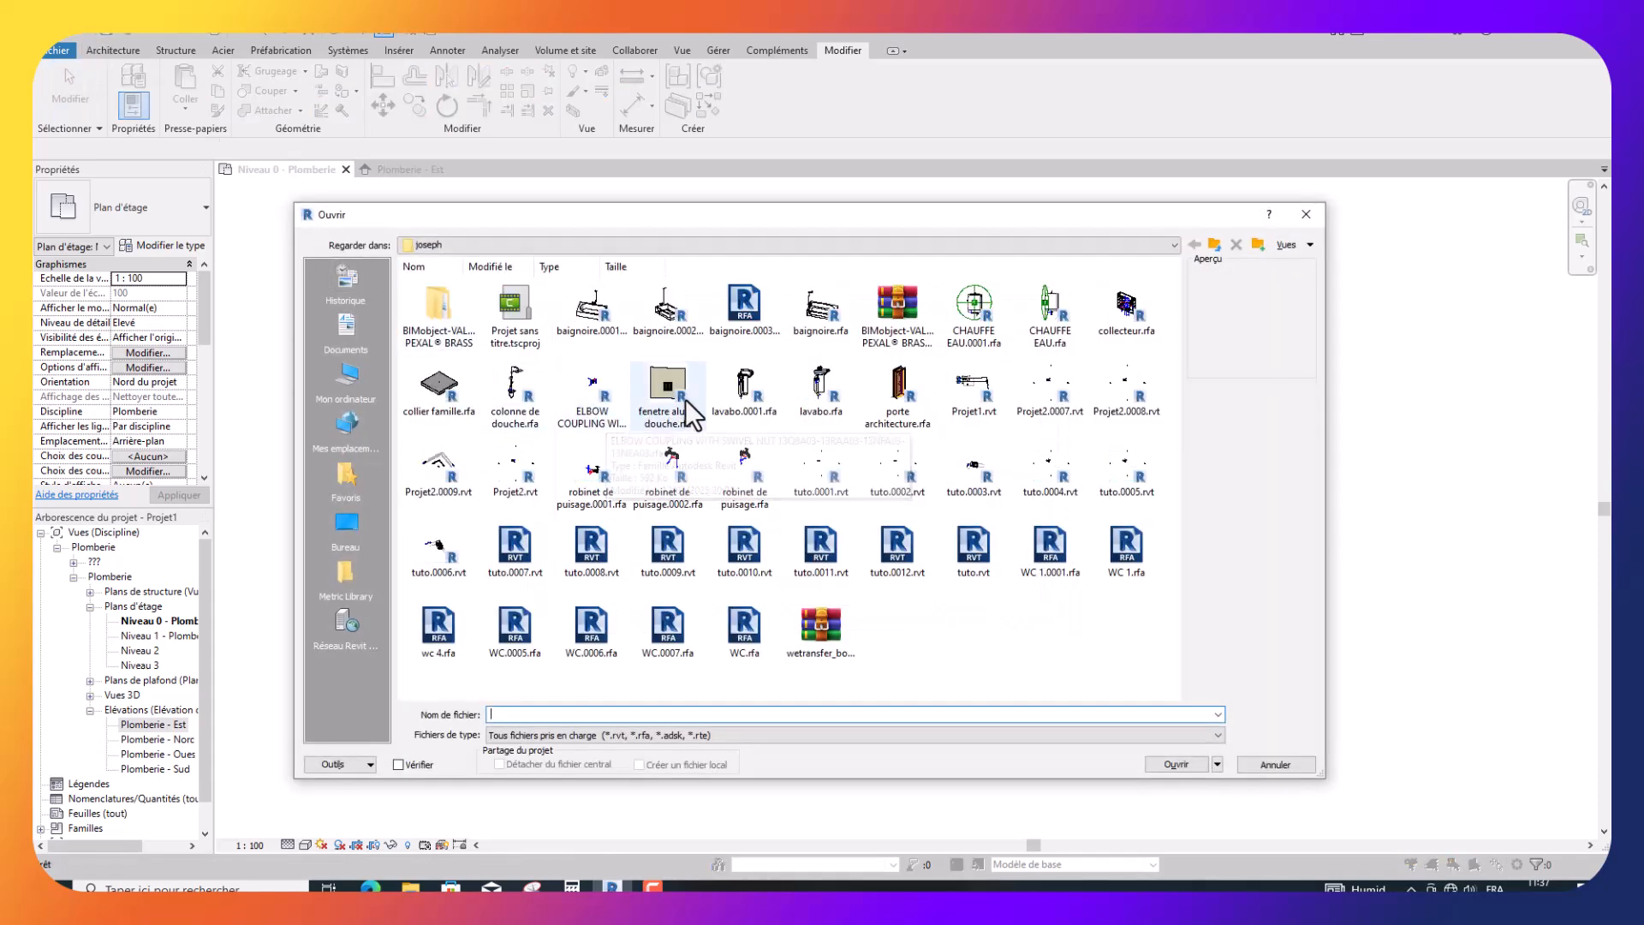
pyautogui.click(820, 310)
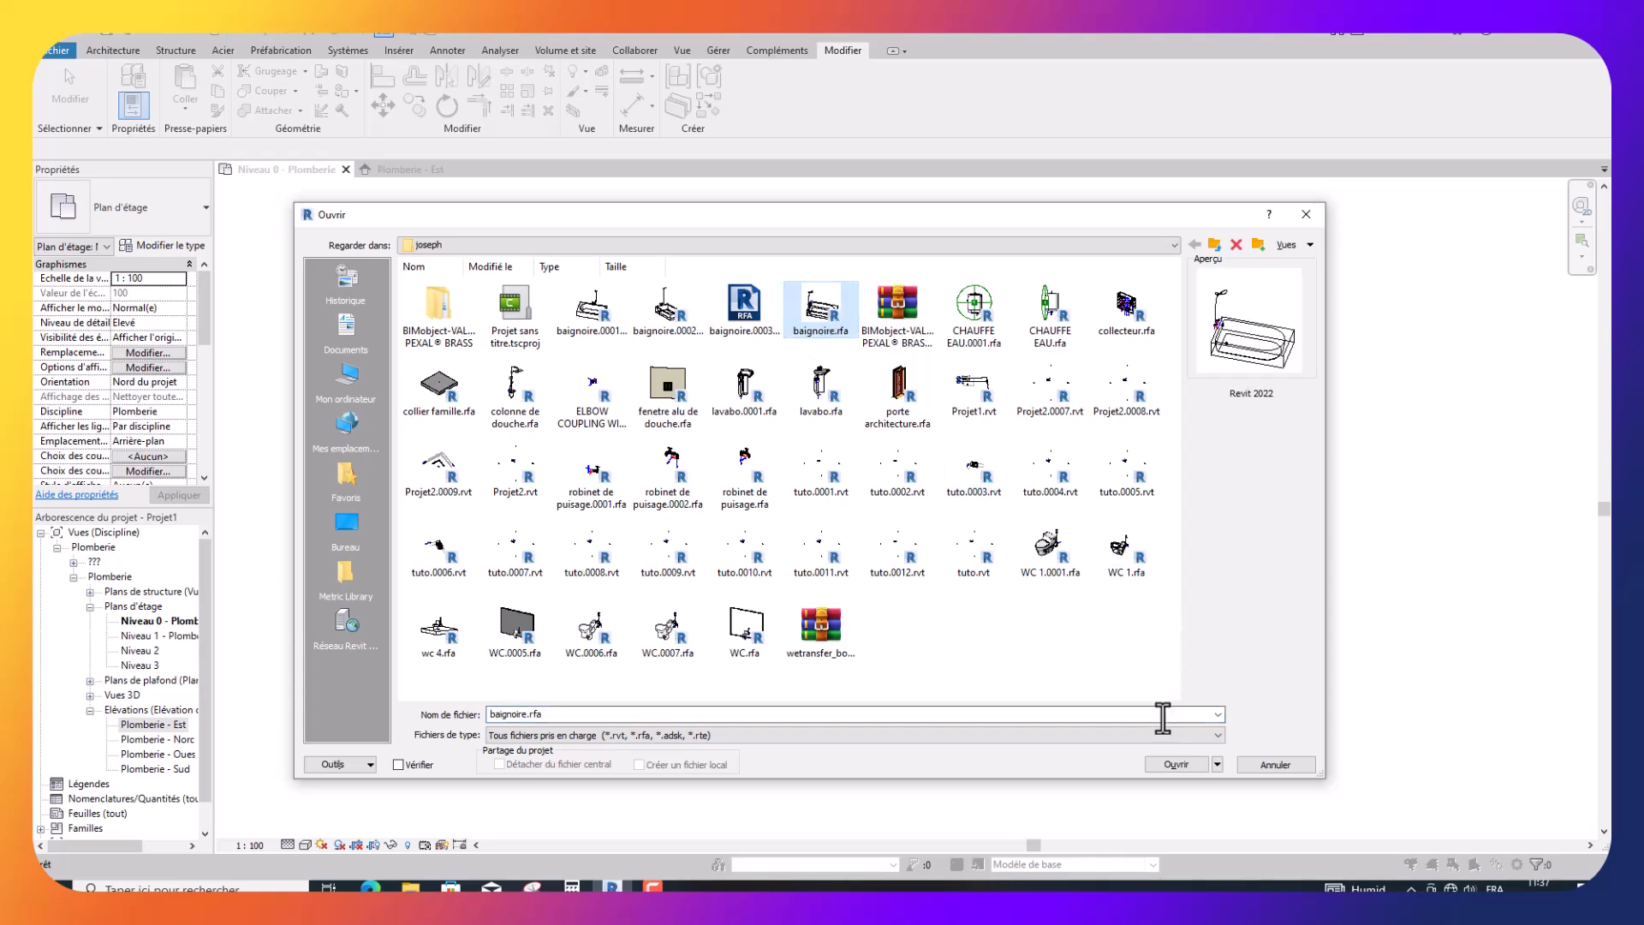
pyautogui.click(1172, 762)
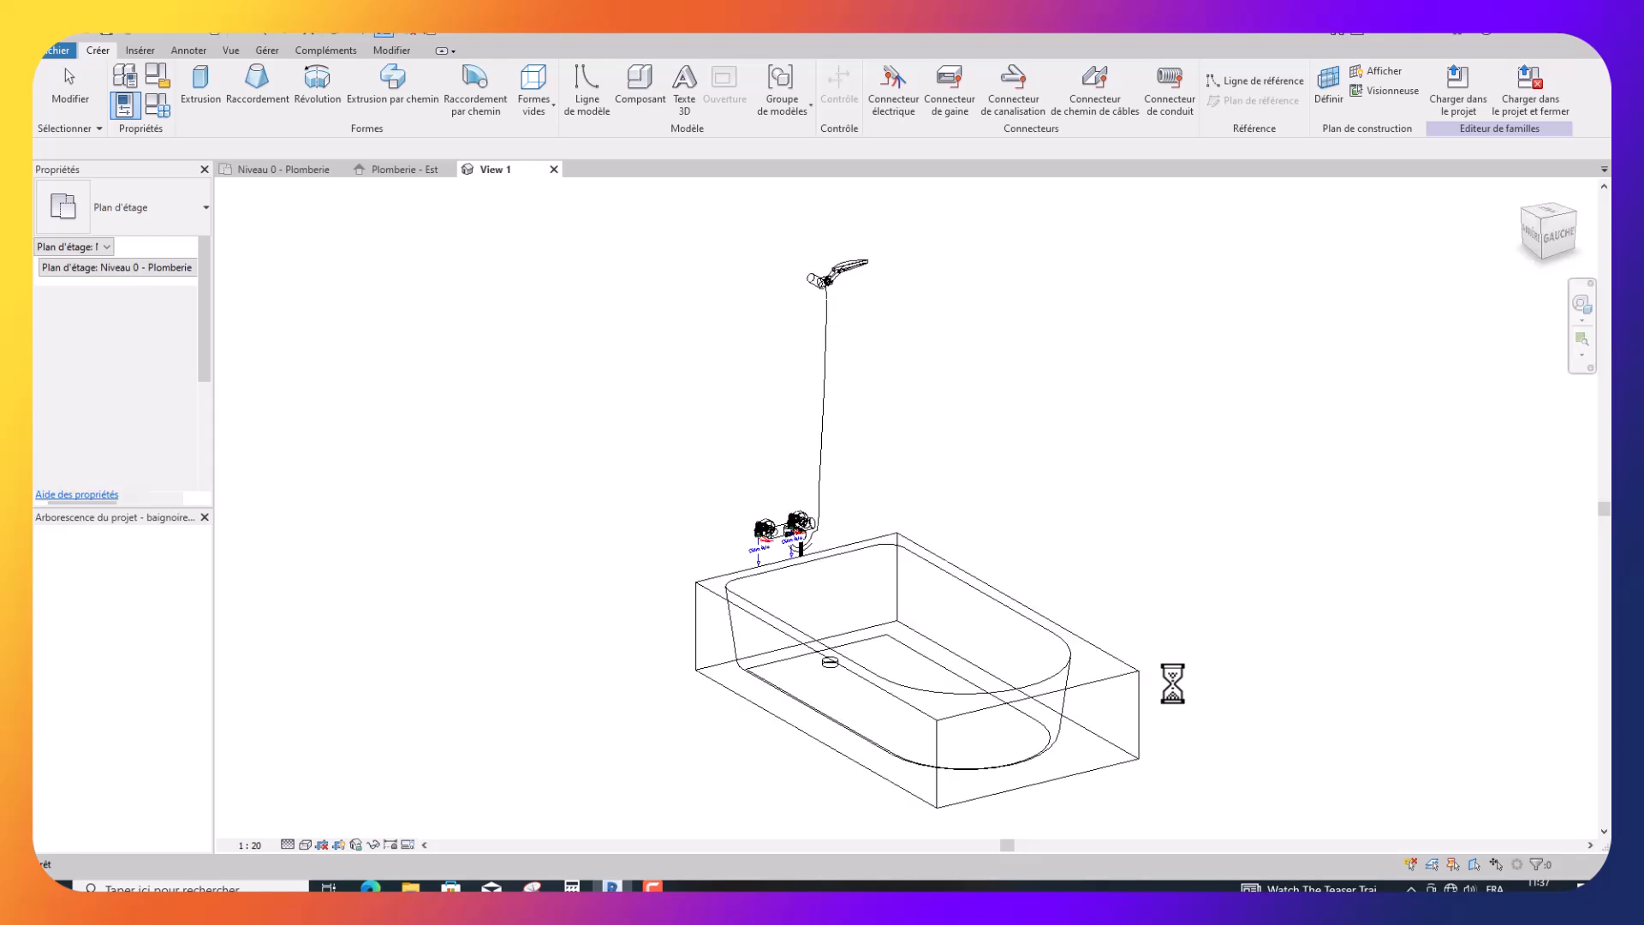
pyautogui.click(1463, 102)
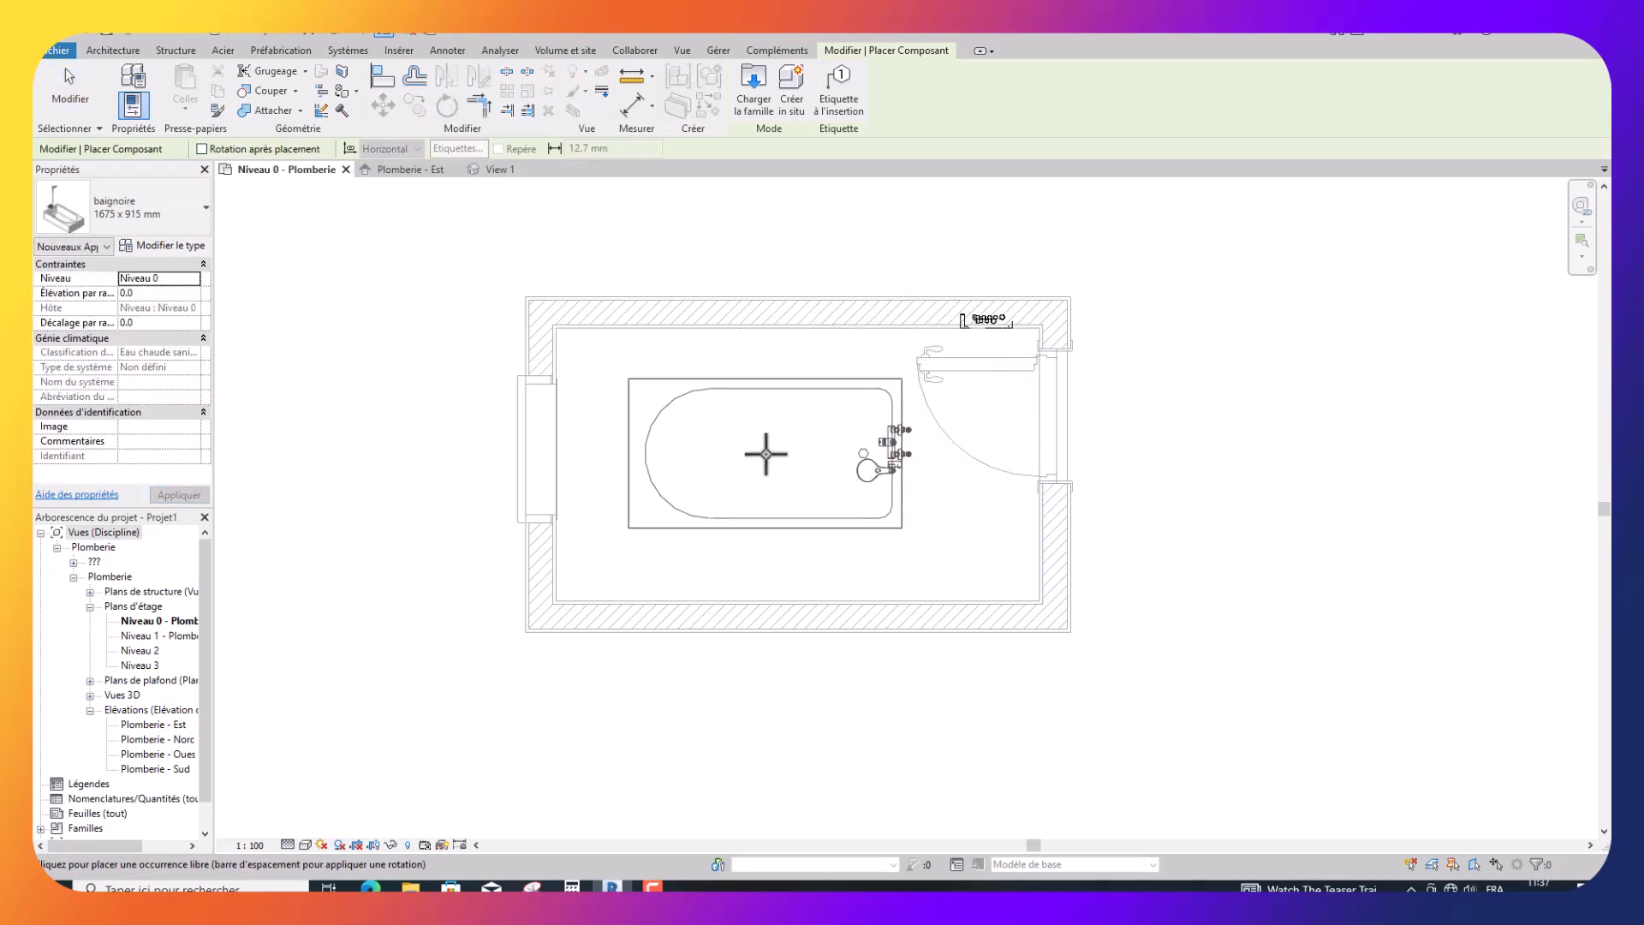
# Place the 1675 x 915 mm bathtub near the window wall on Niveau 0, rotated so its taps face the upper wall.
pyautogui.press('space')
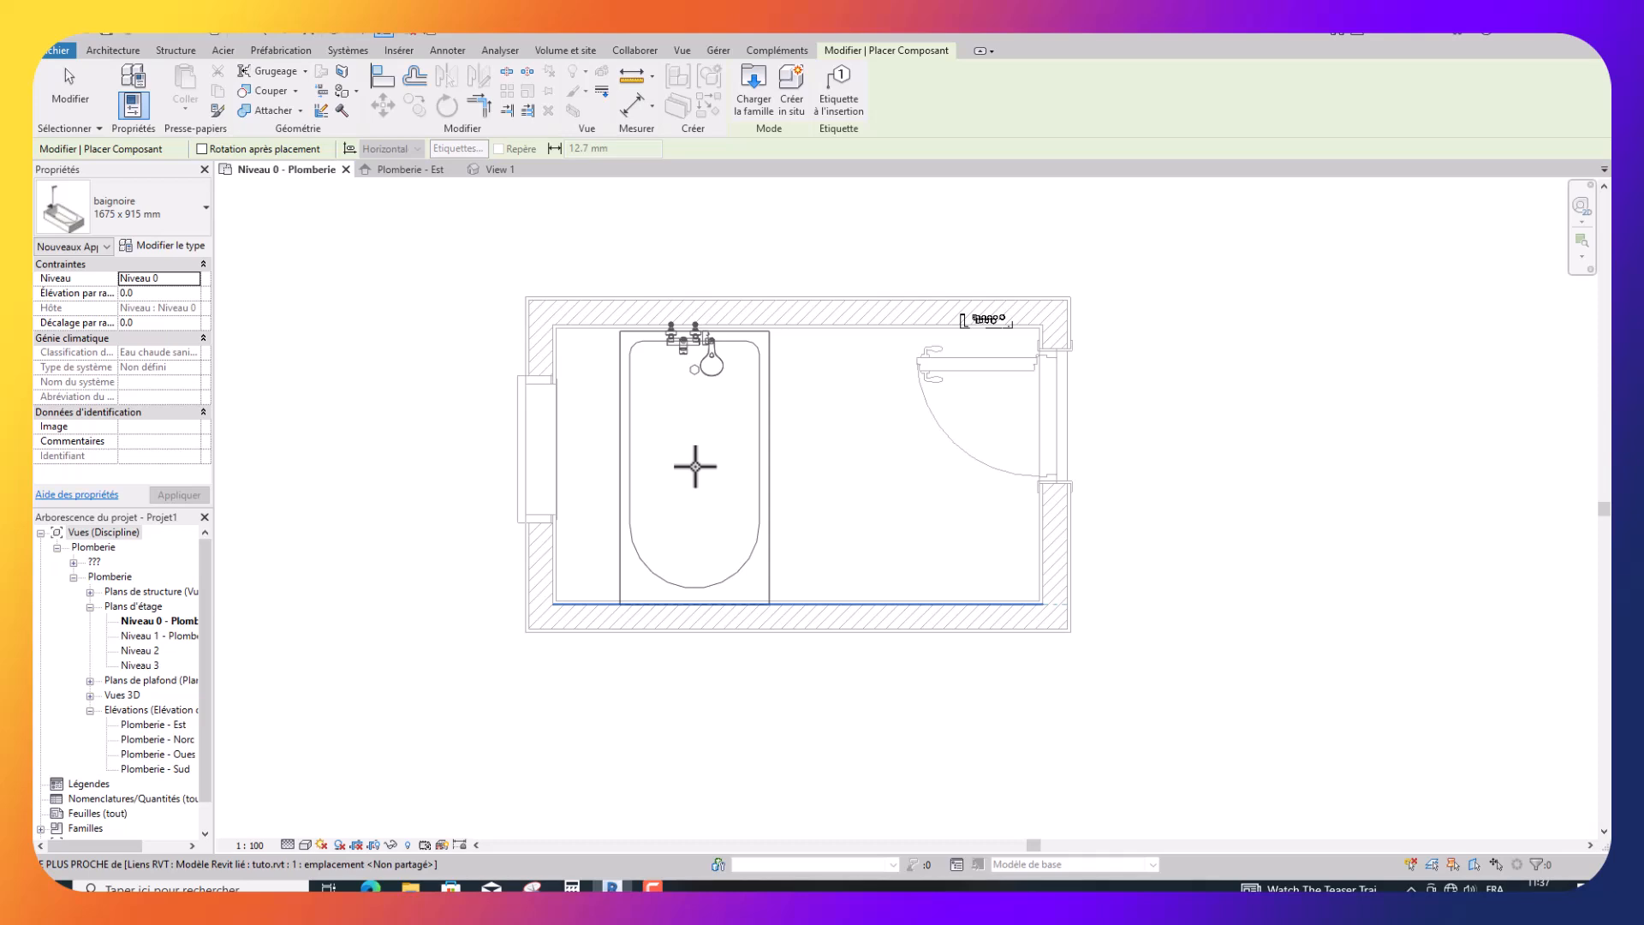
pyautogui.click(695, 465)
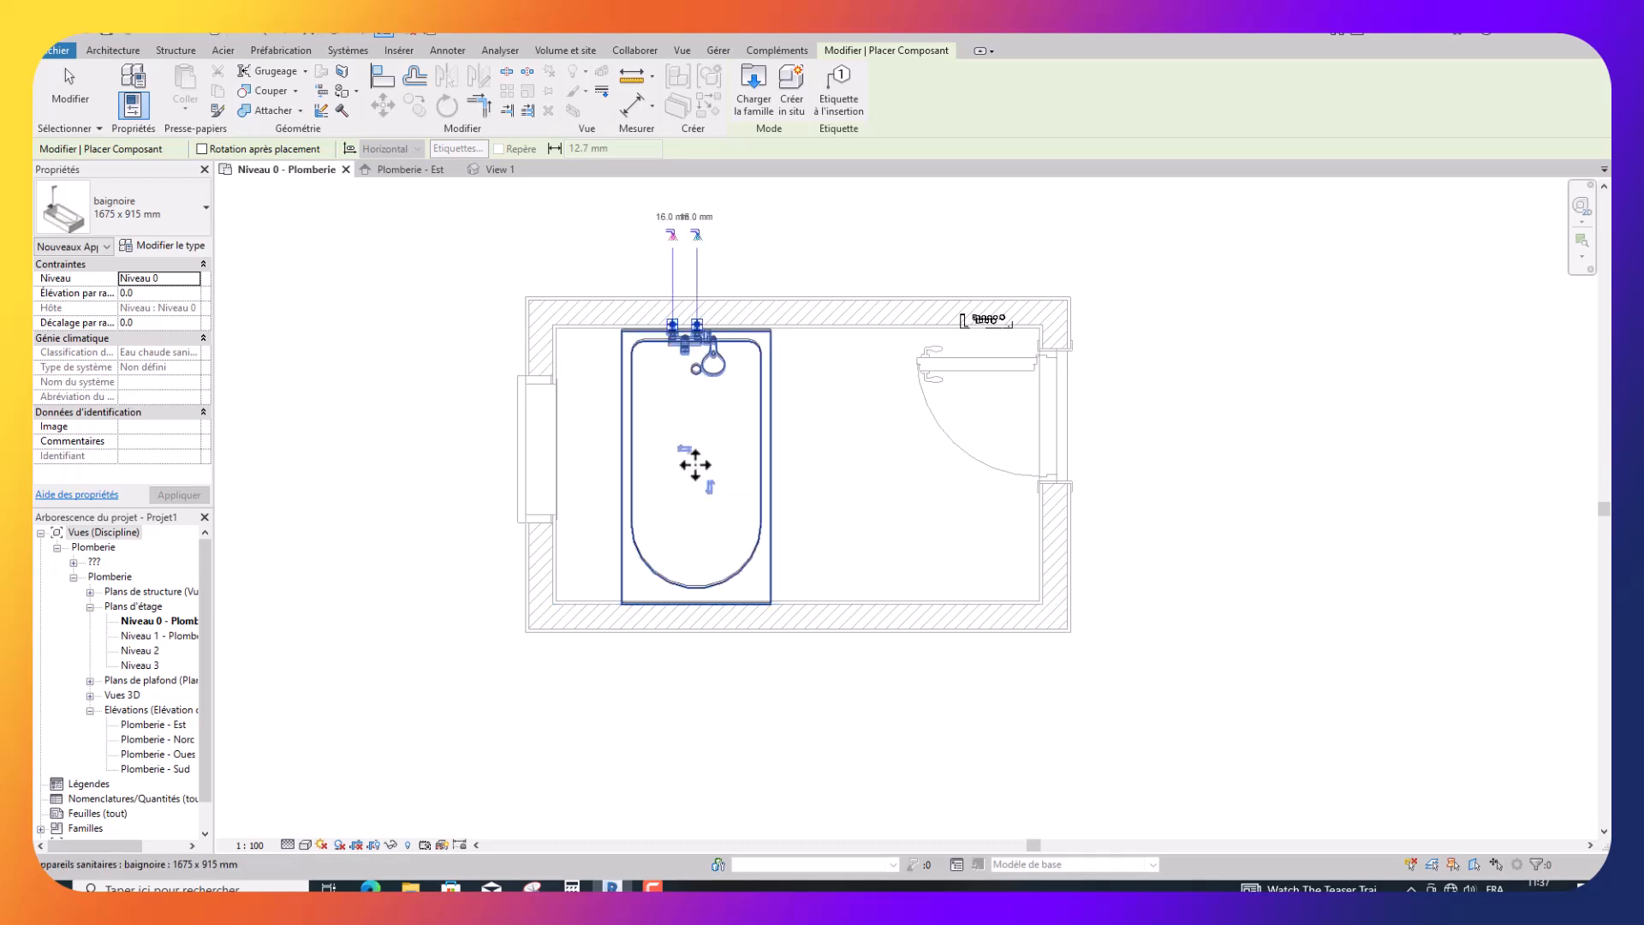
pyautogui.press('Escape')
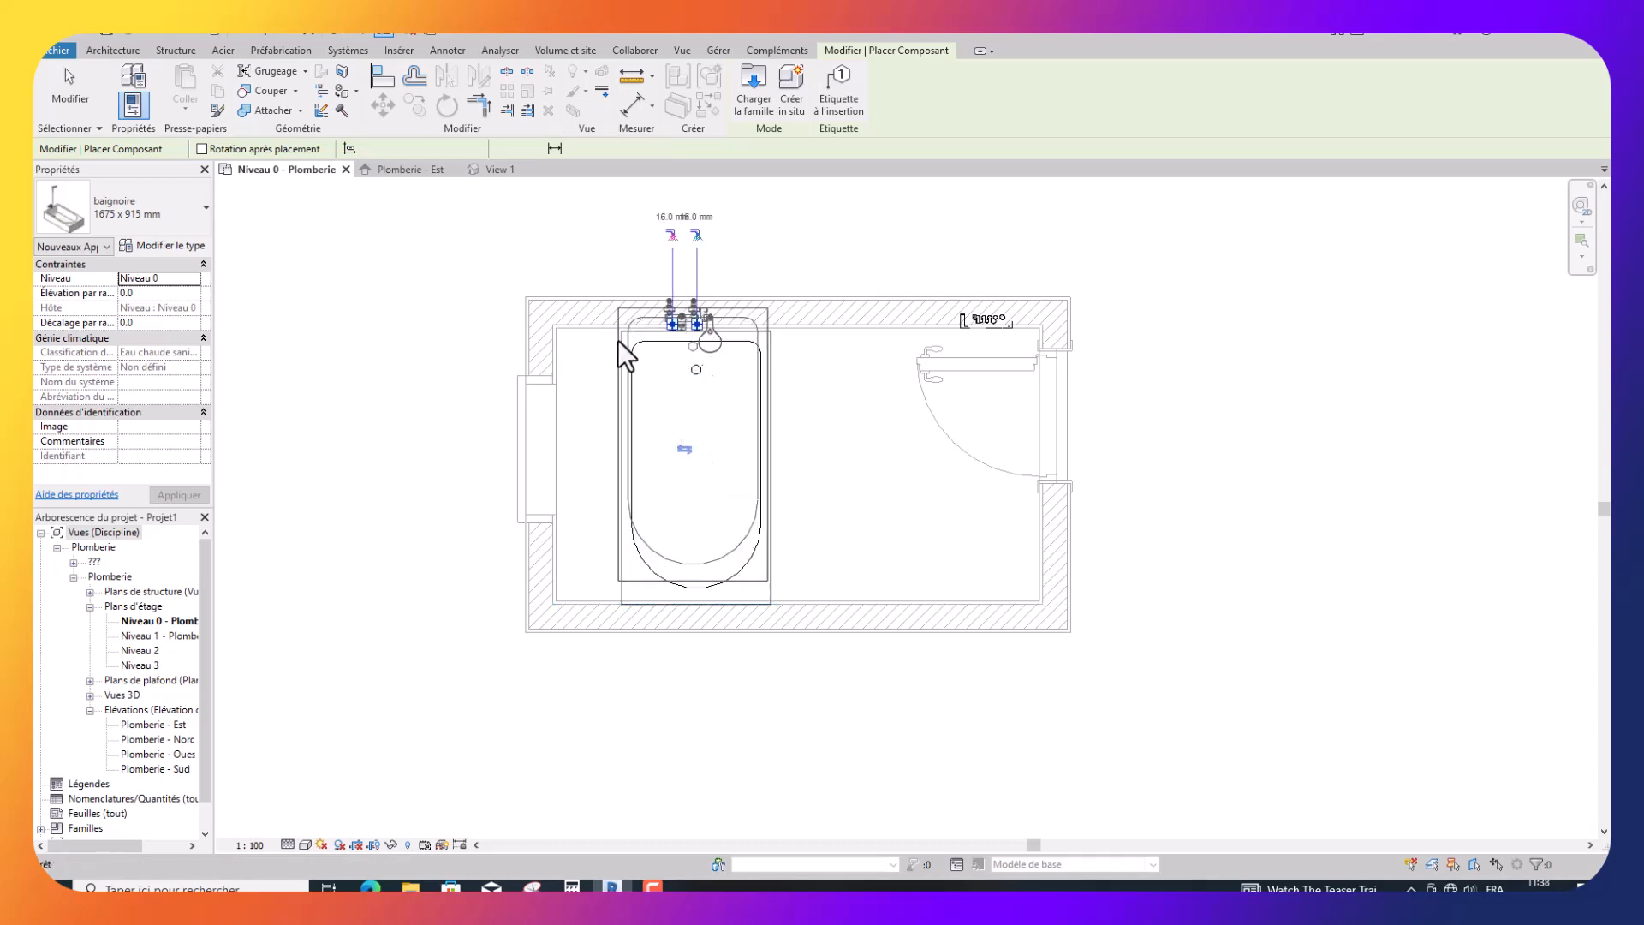
pyautogui.press('Escape')
# Align the bathtub's tap-side edge to the upper wall's inner face and its long side to the window wall's inner face.
pyautogui.scroll(4, 620, 326)
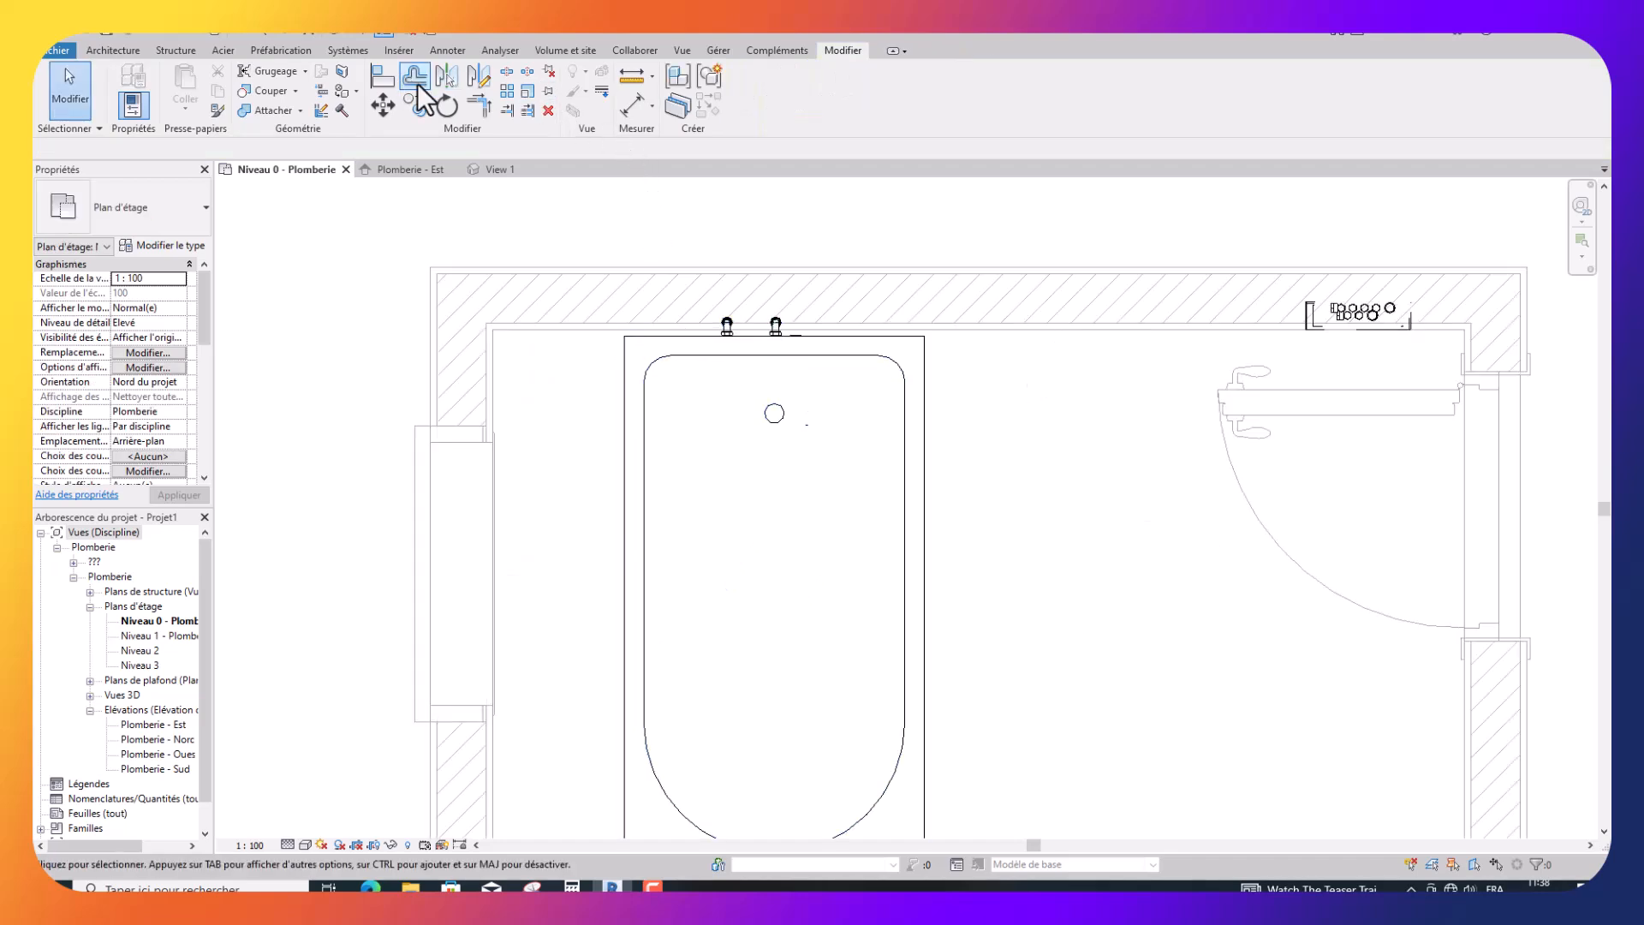
pyautogui.click(382, 77)
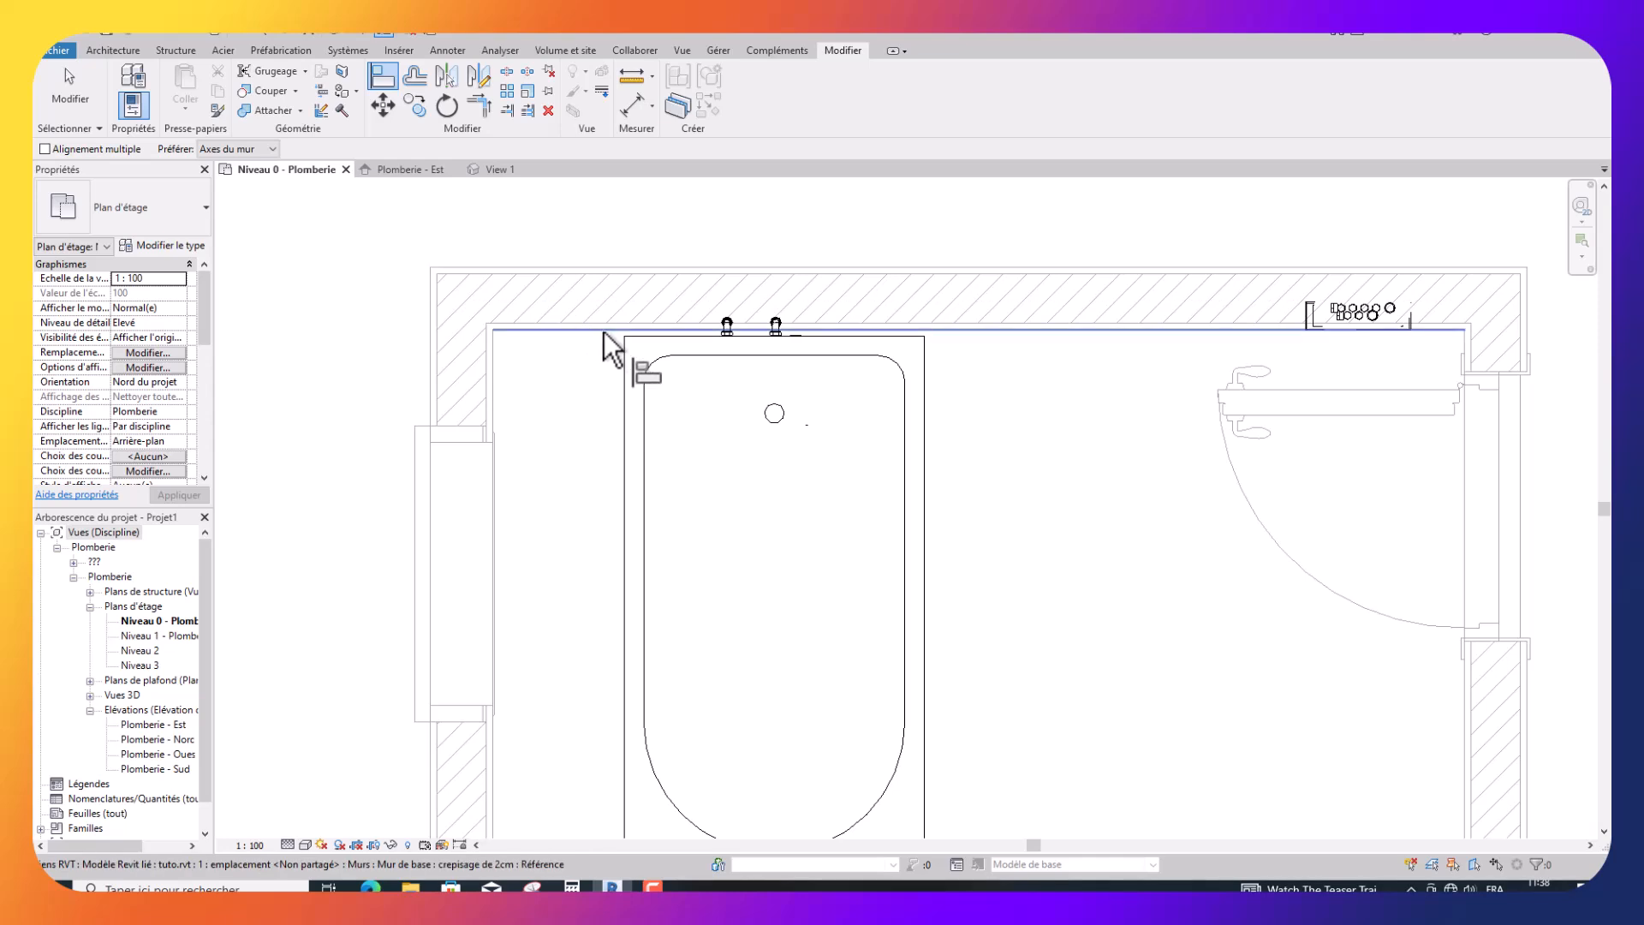
pyautogui.click(666, 334)
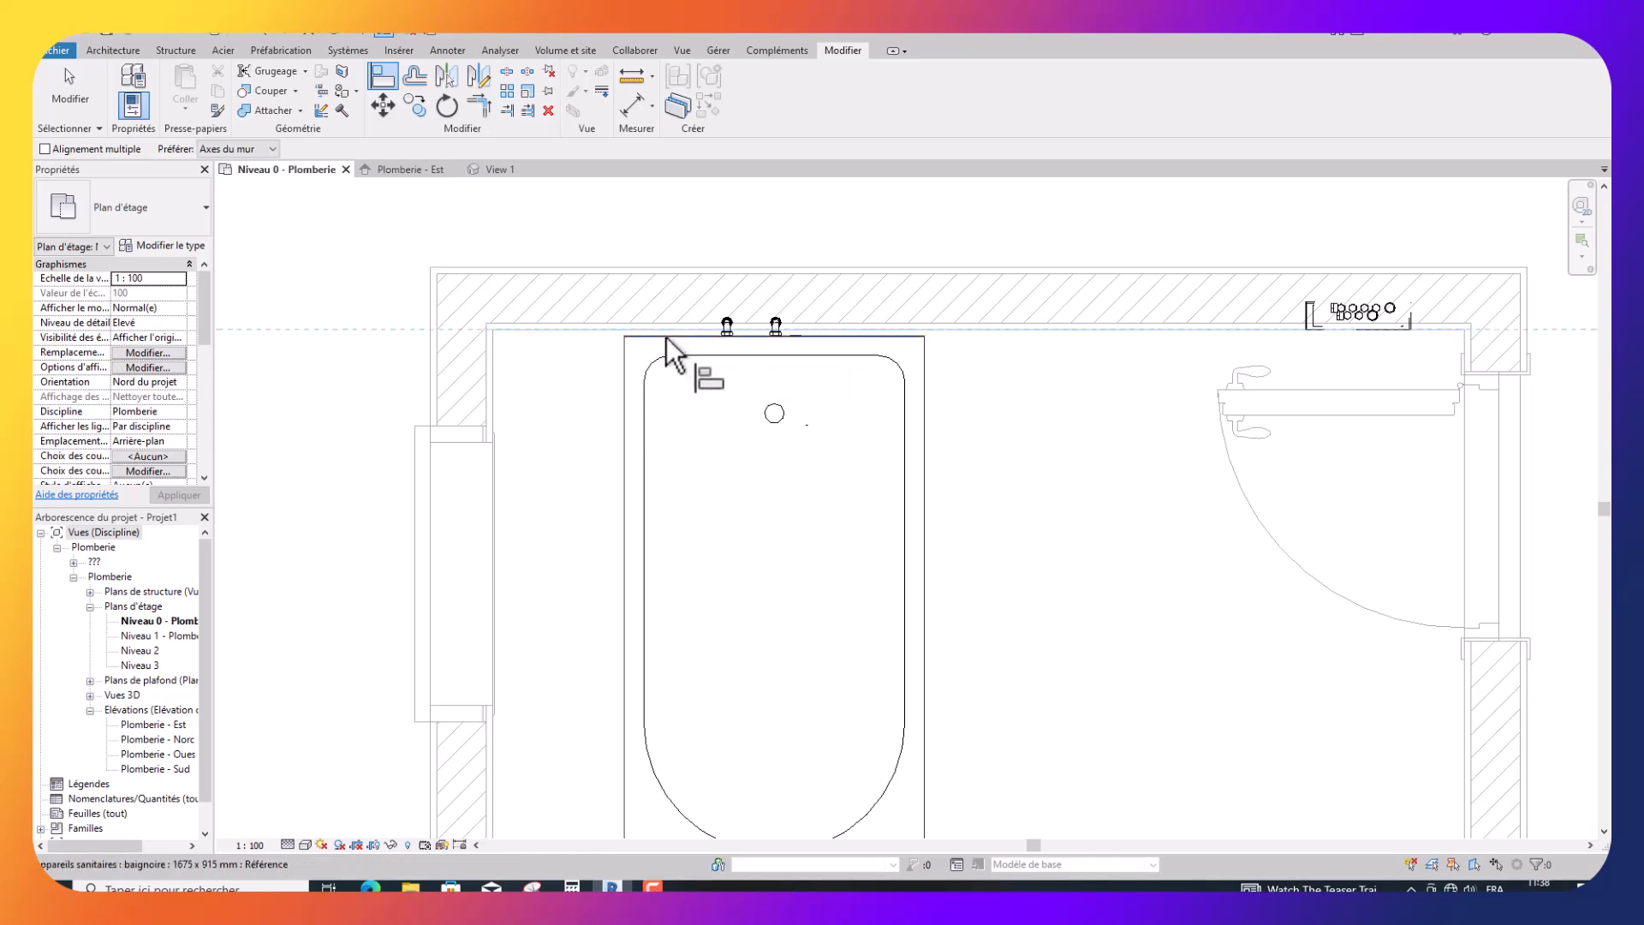
pyautogui.click(666, 338)
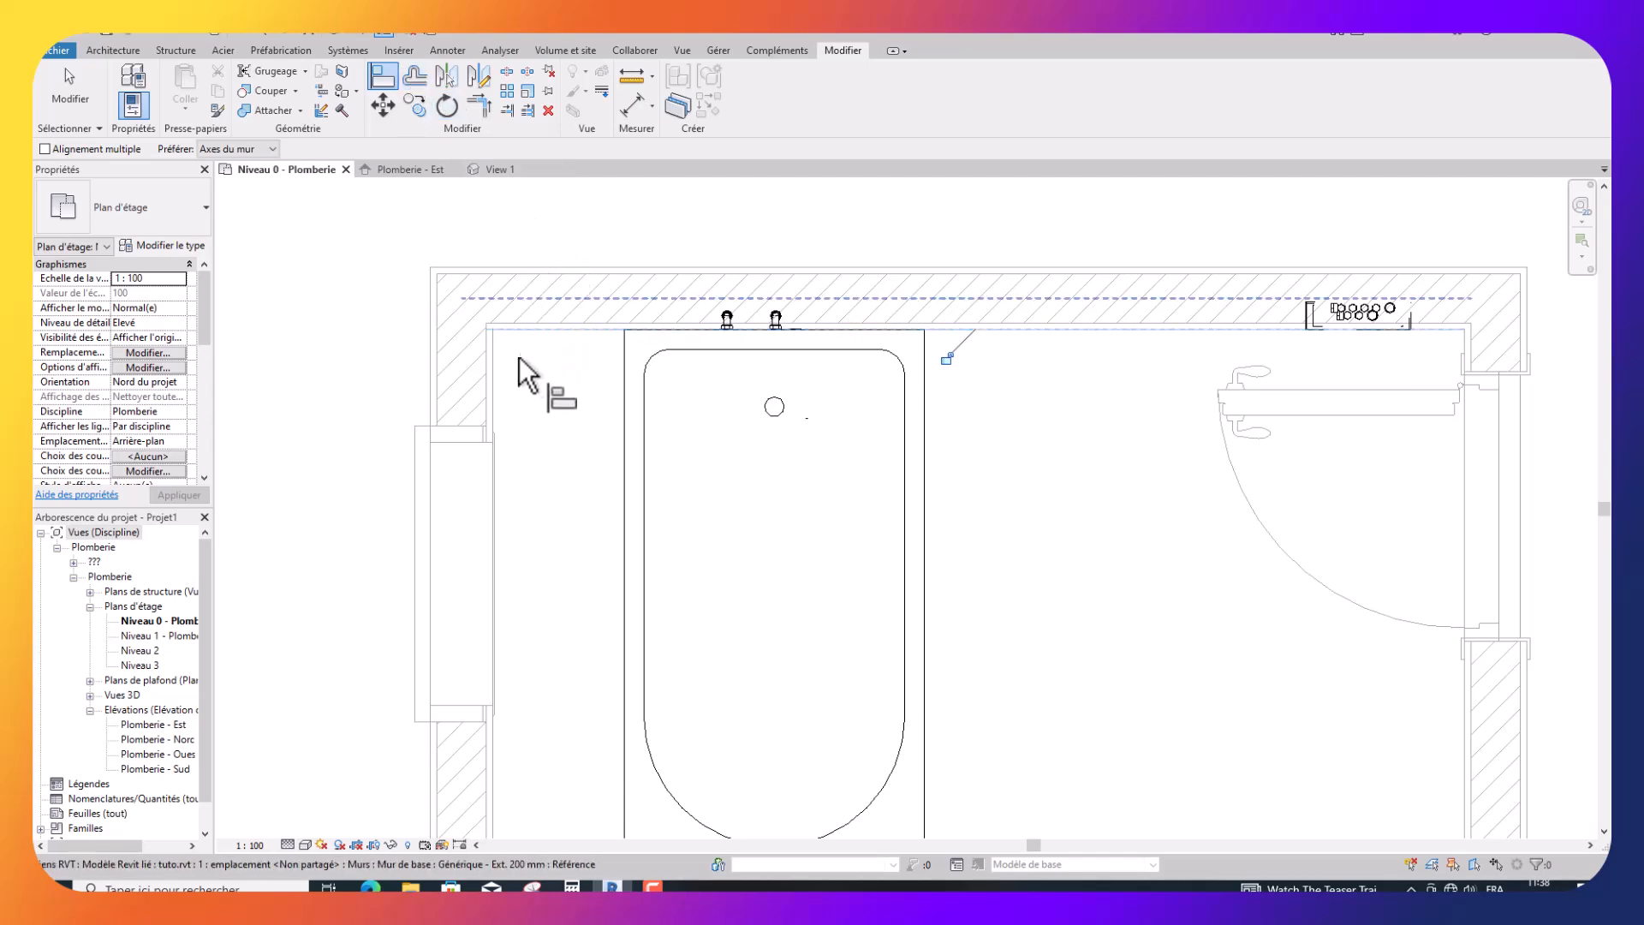
pyautogui.click(495, 354)
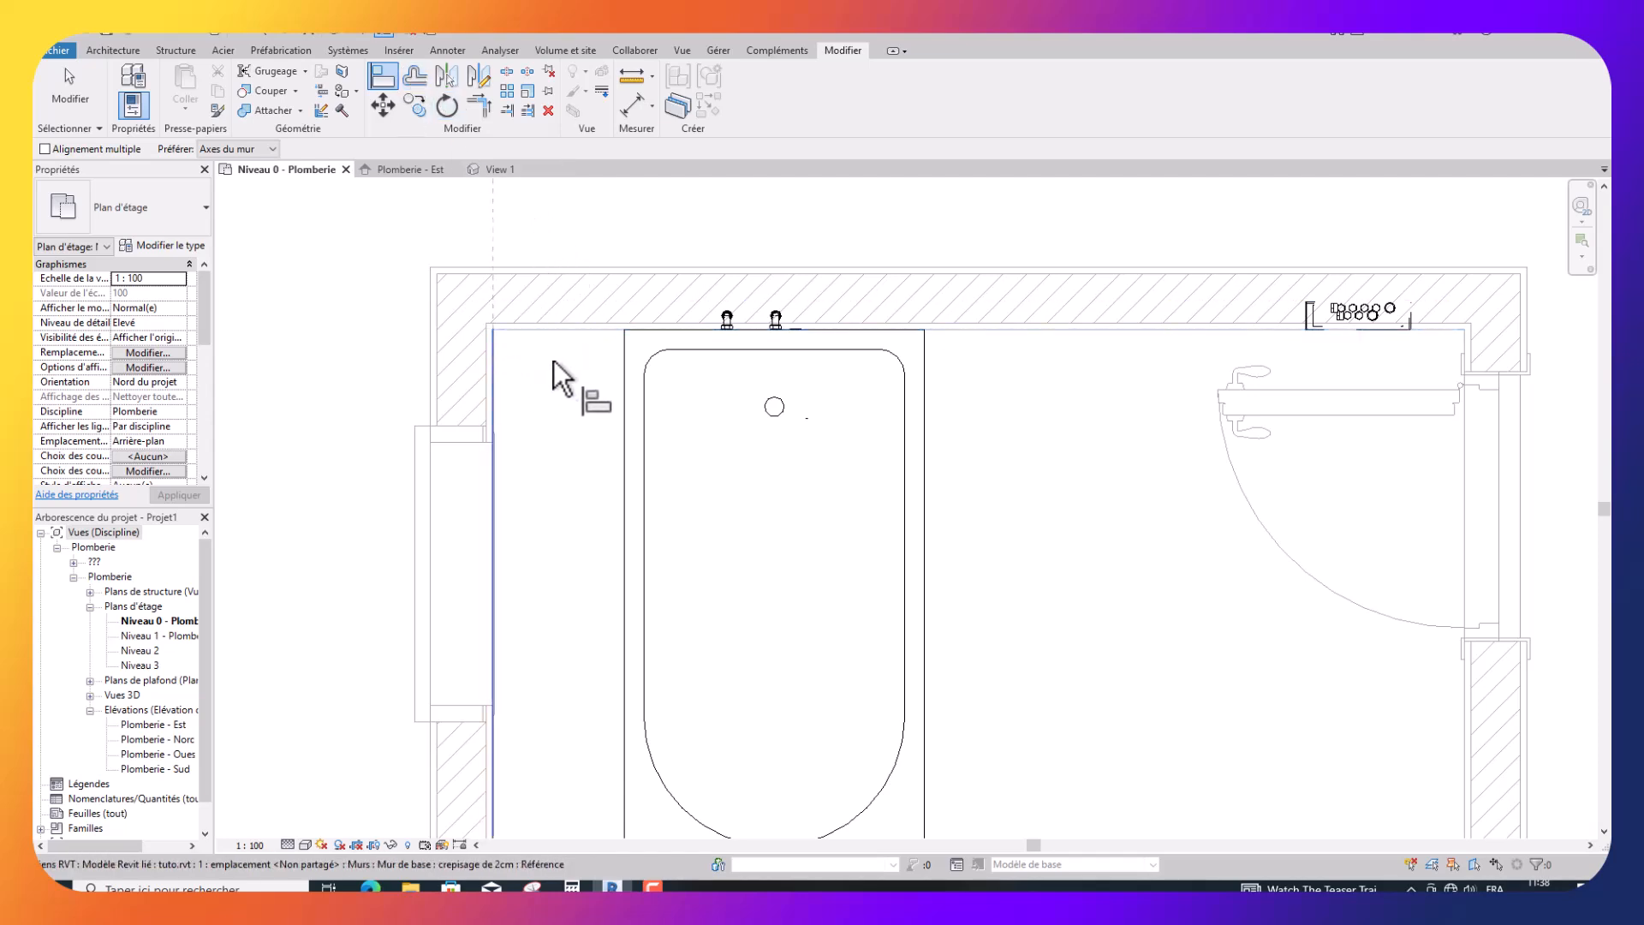
pyautogui.click(624, 363)
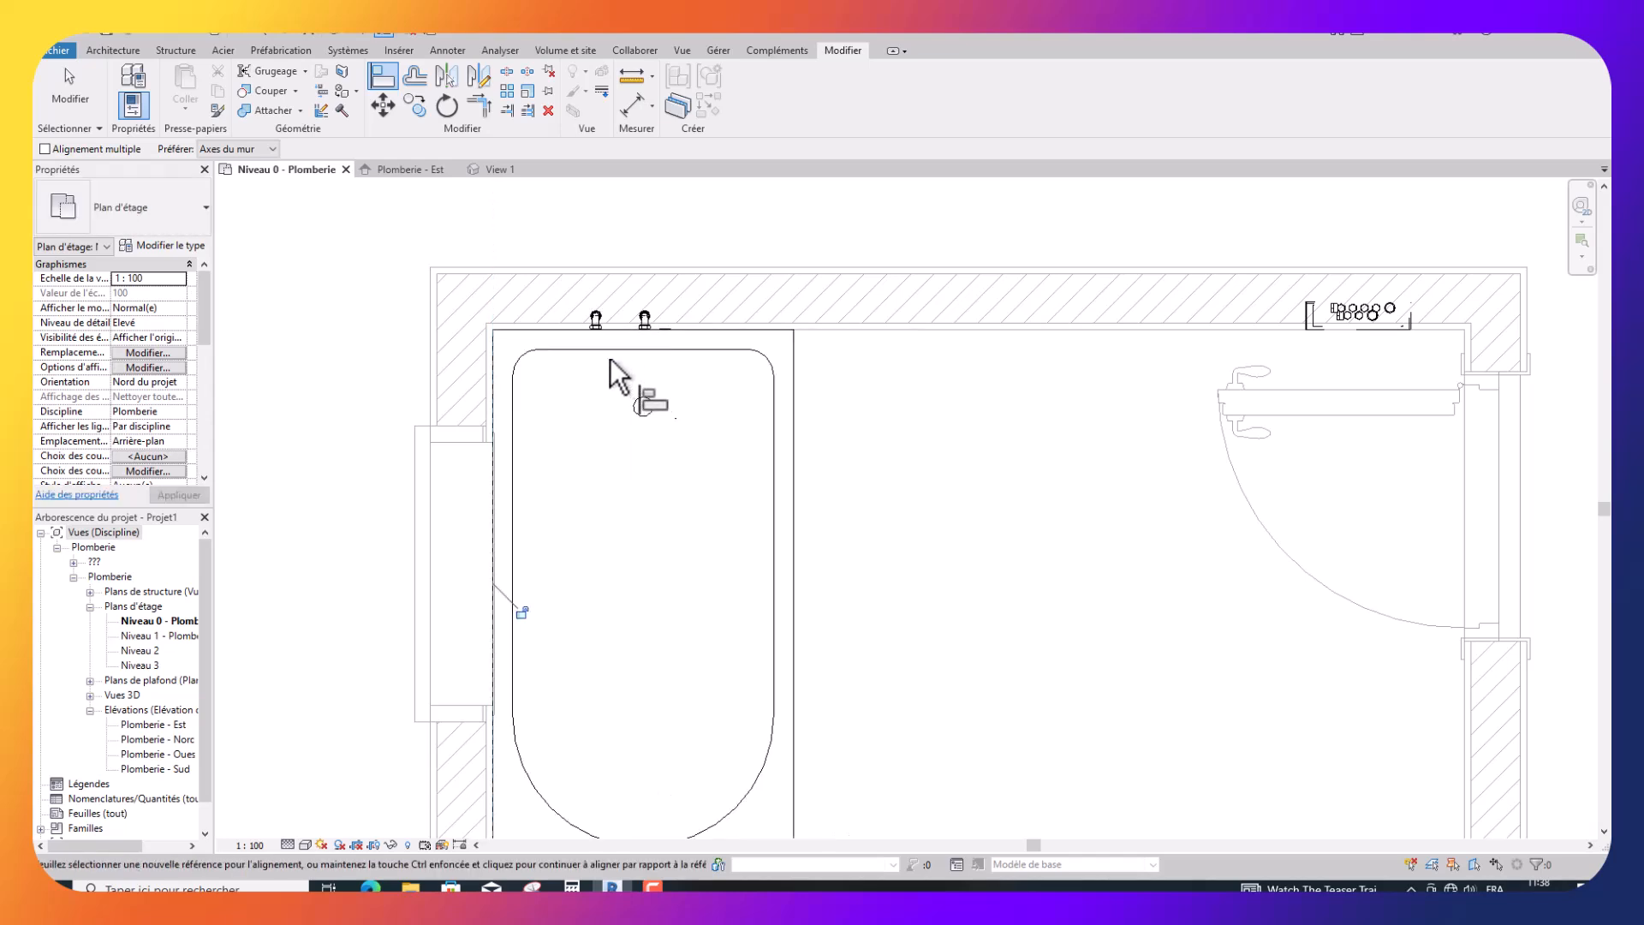
pyautogui.scroll(-3, 604, 353)
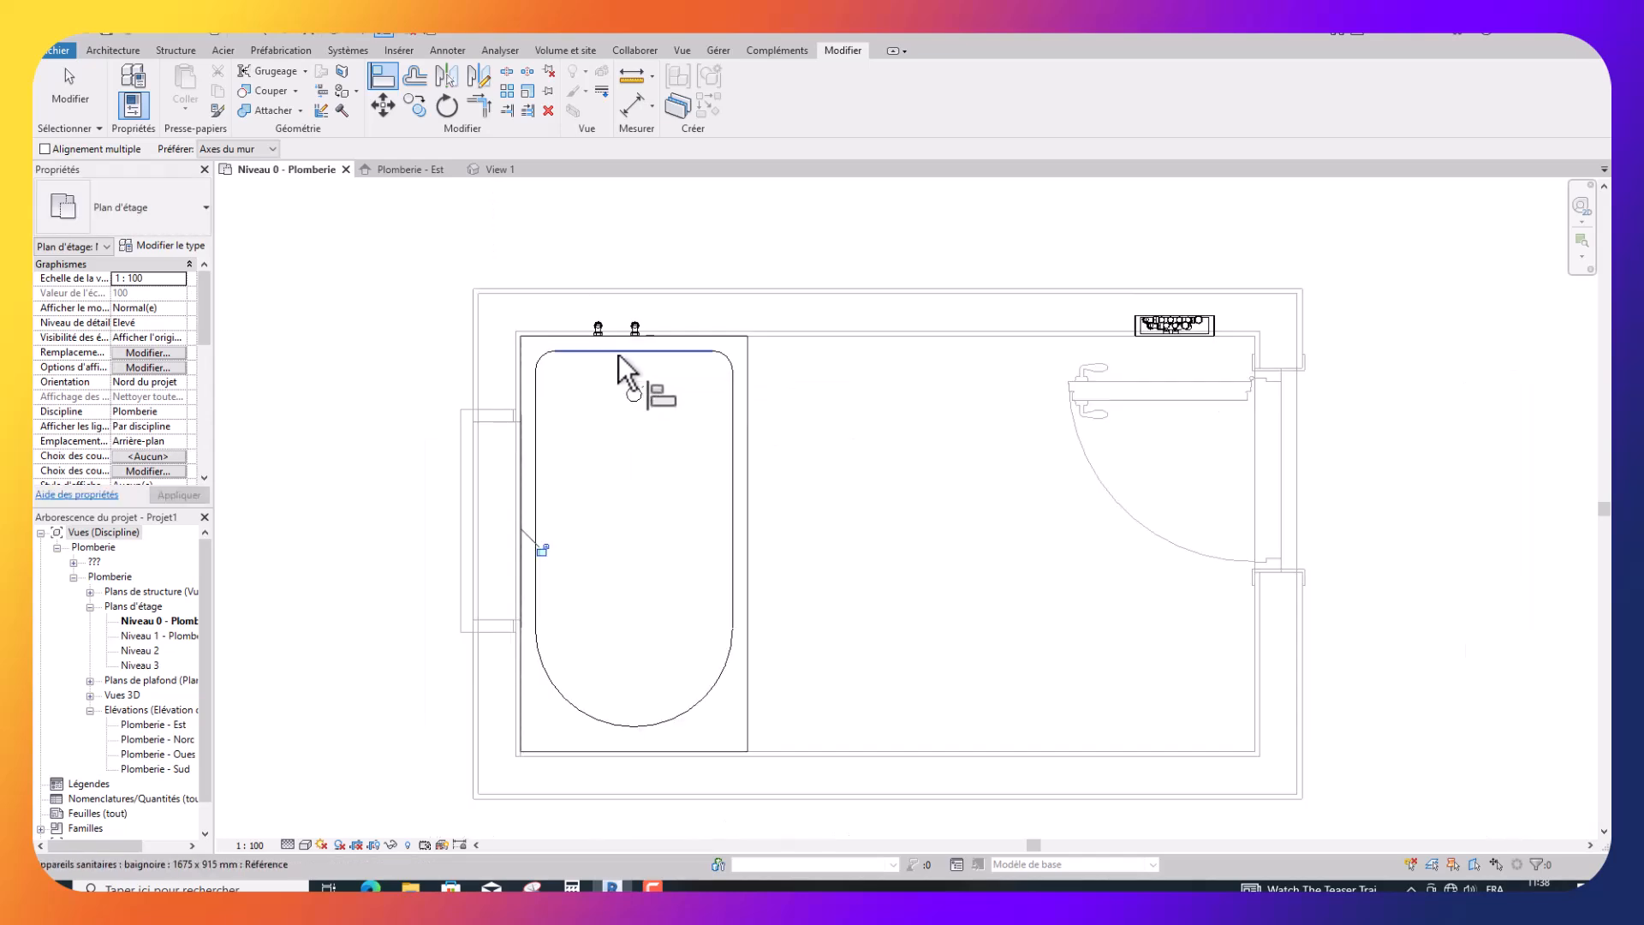
pyautogui.press('Escape')
pyautogui.press('Escape')
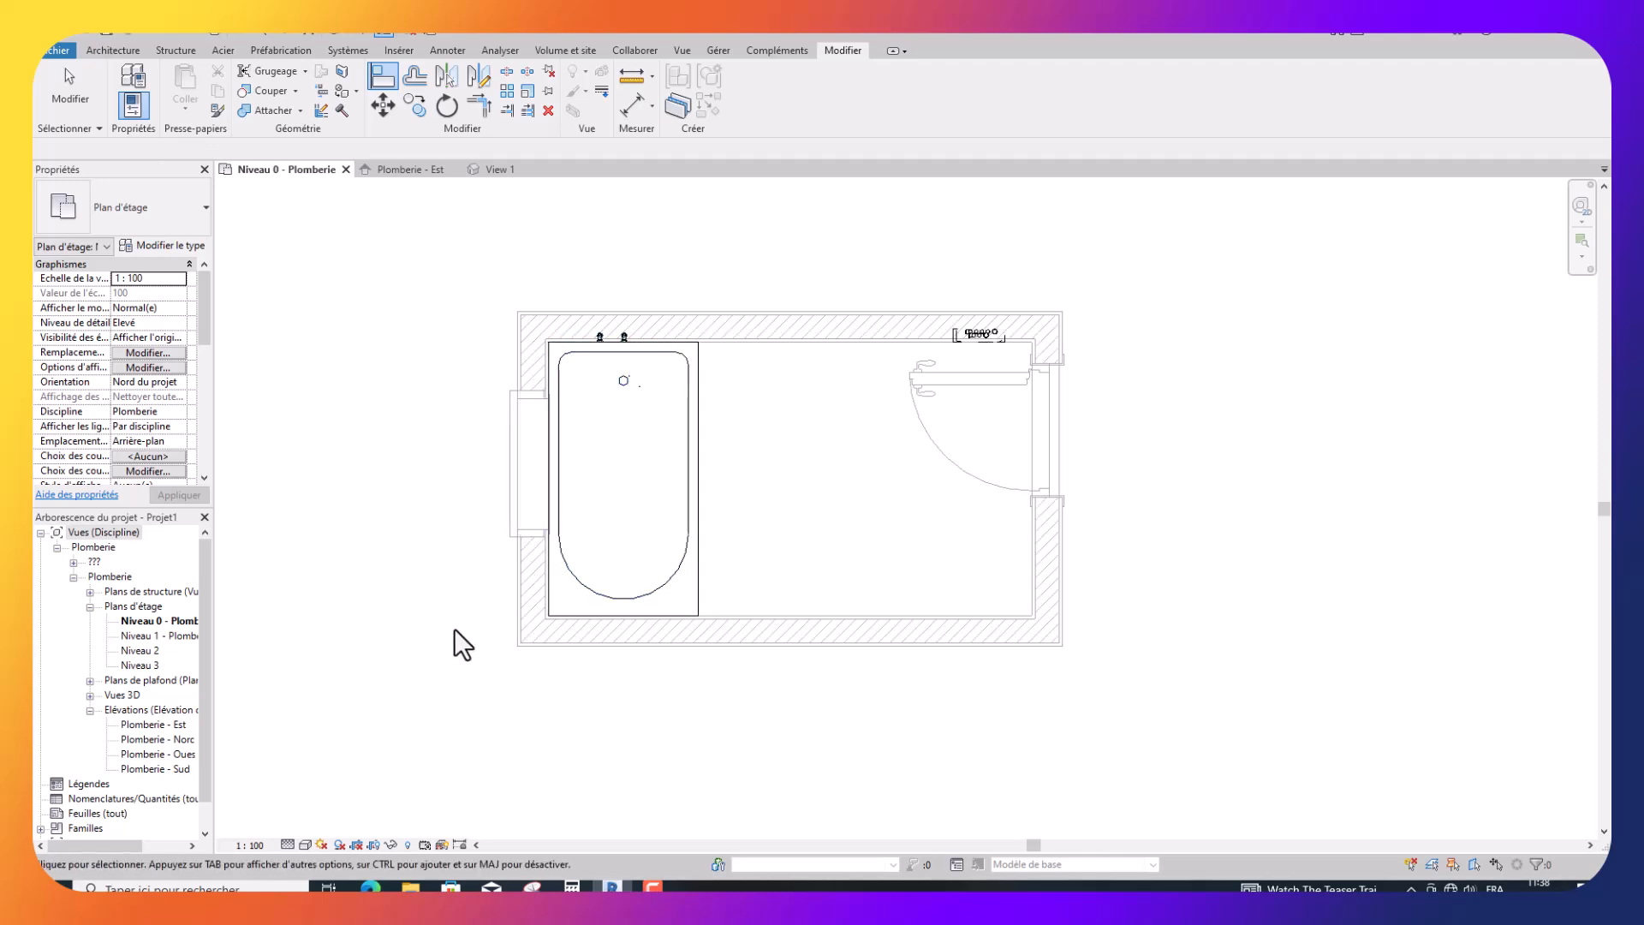
# Set the Niveau 0 plan's detail level to Elevé and its visual style to Image filaire.
pyautogui.click(288, 843)
pyautogui.click(300, 827)
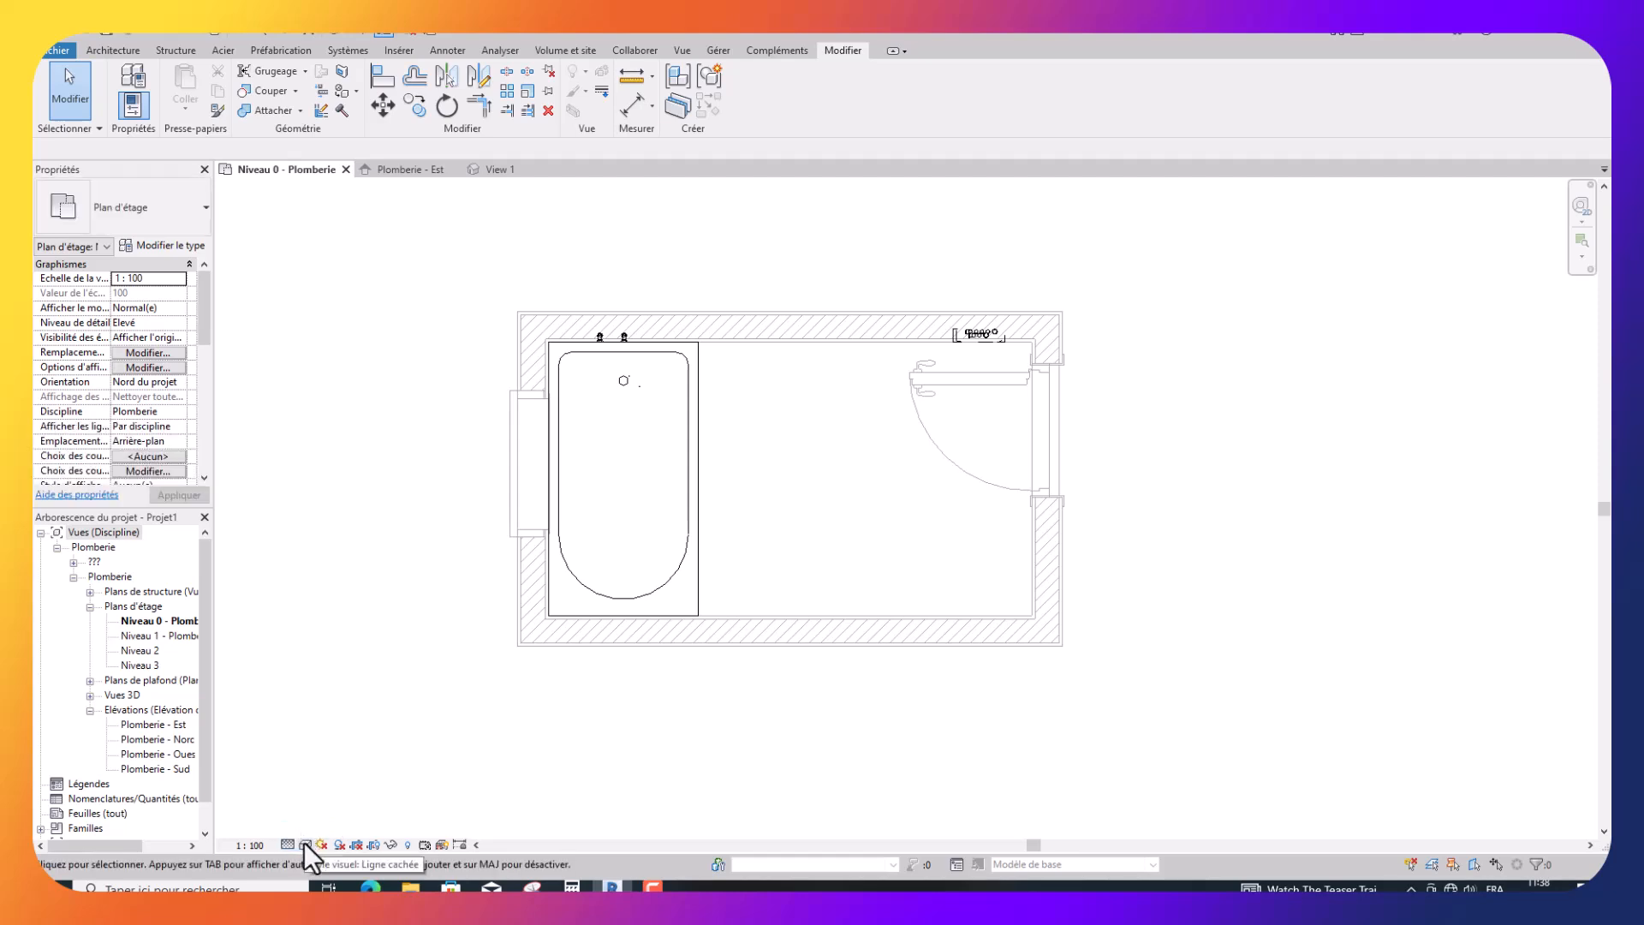
pyautogui.click(304, 844)
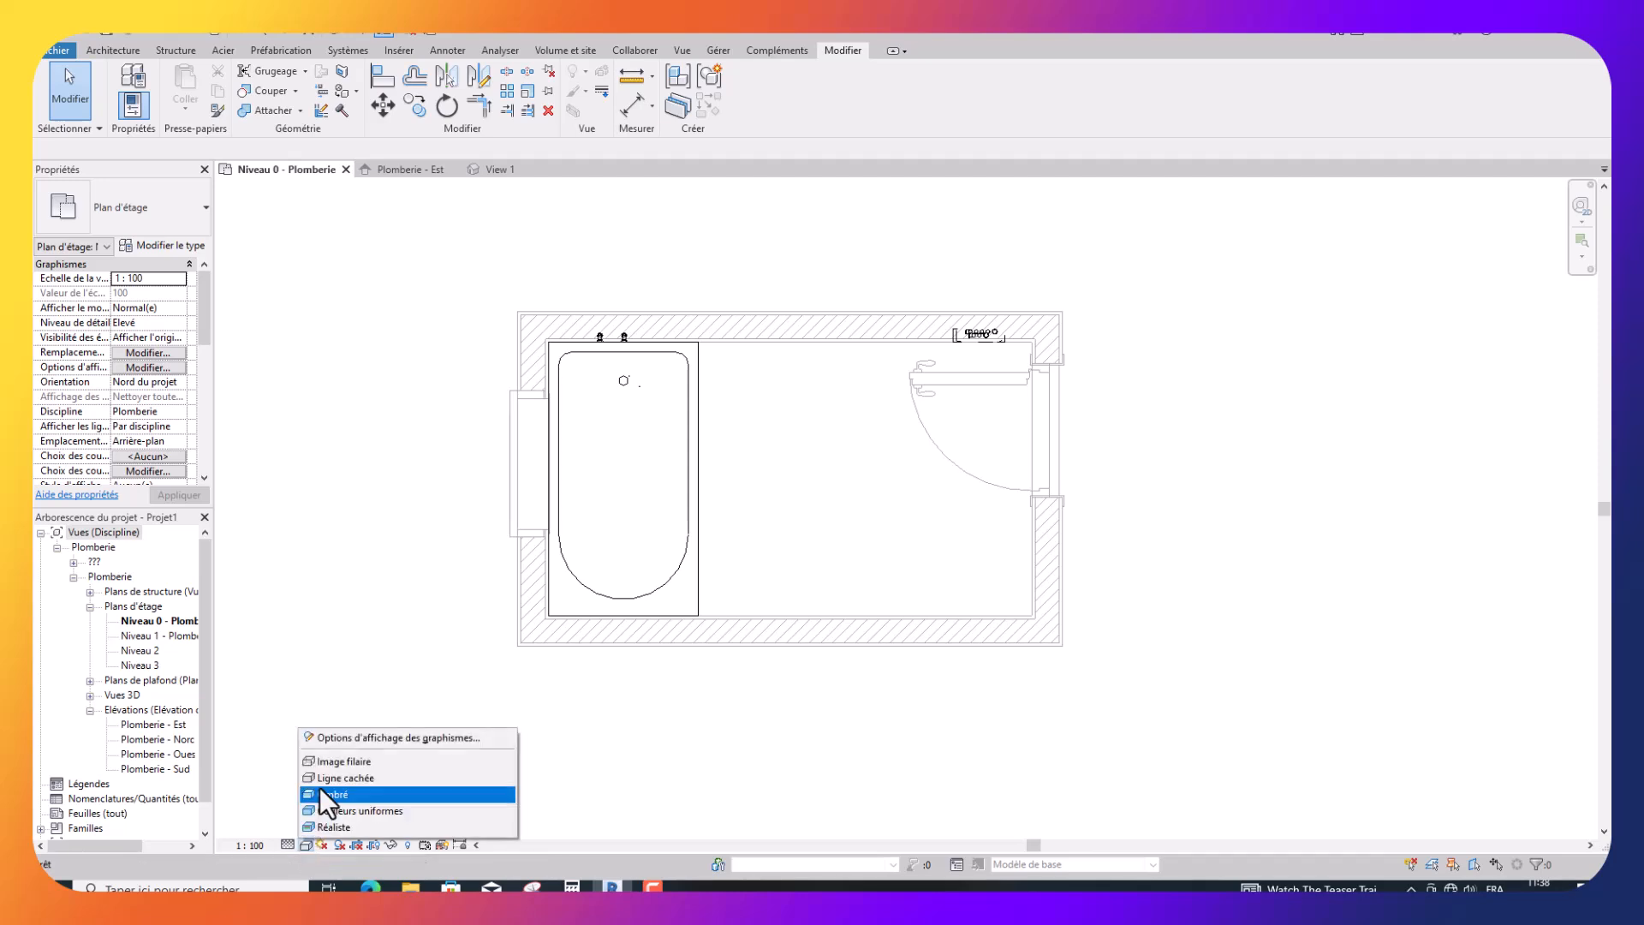
pyautogui.click(333, 763)
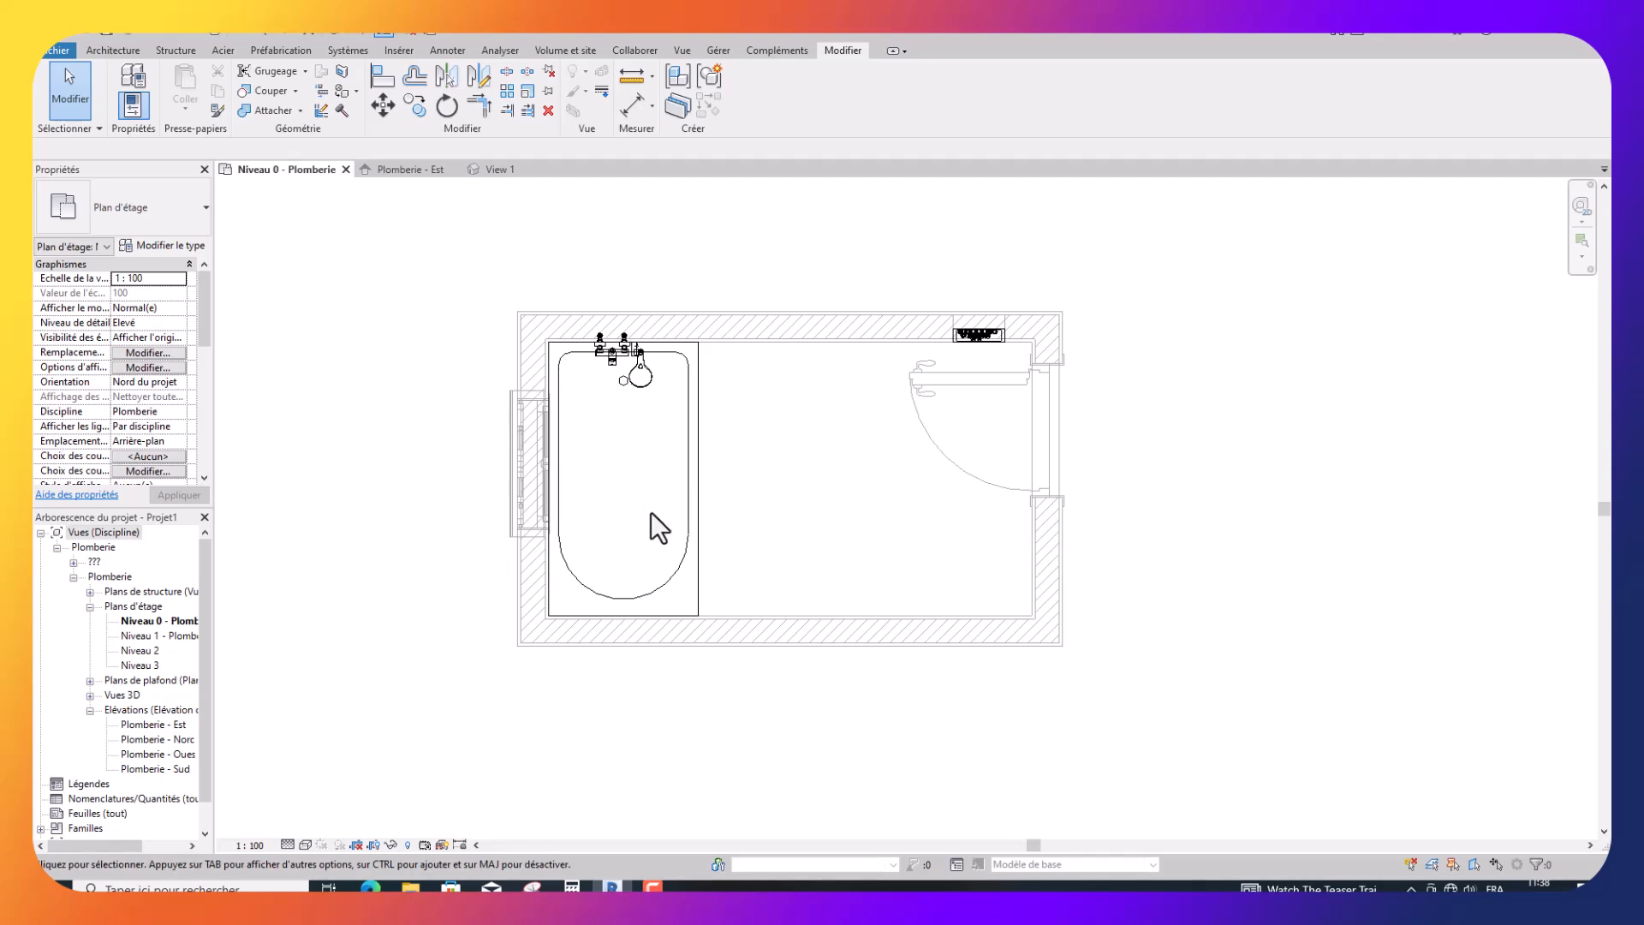
pyautogui.scroll(2, 787, 519)
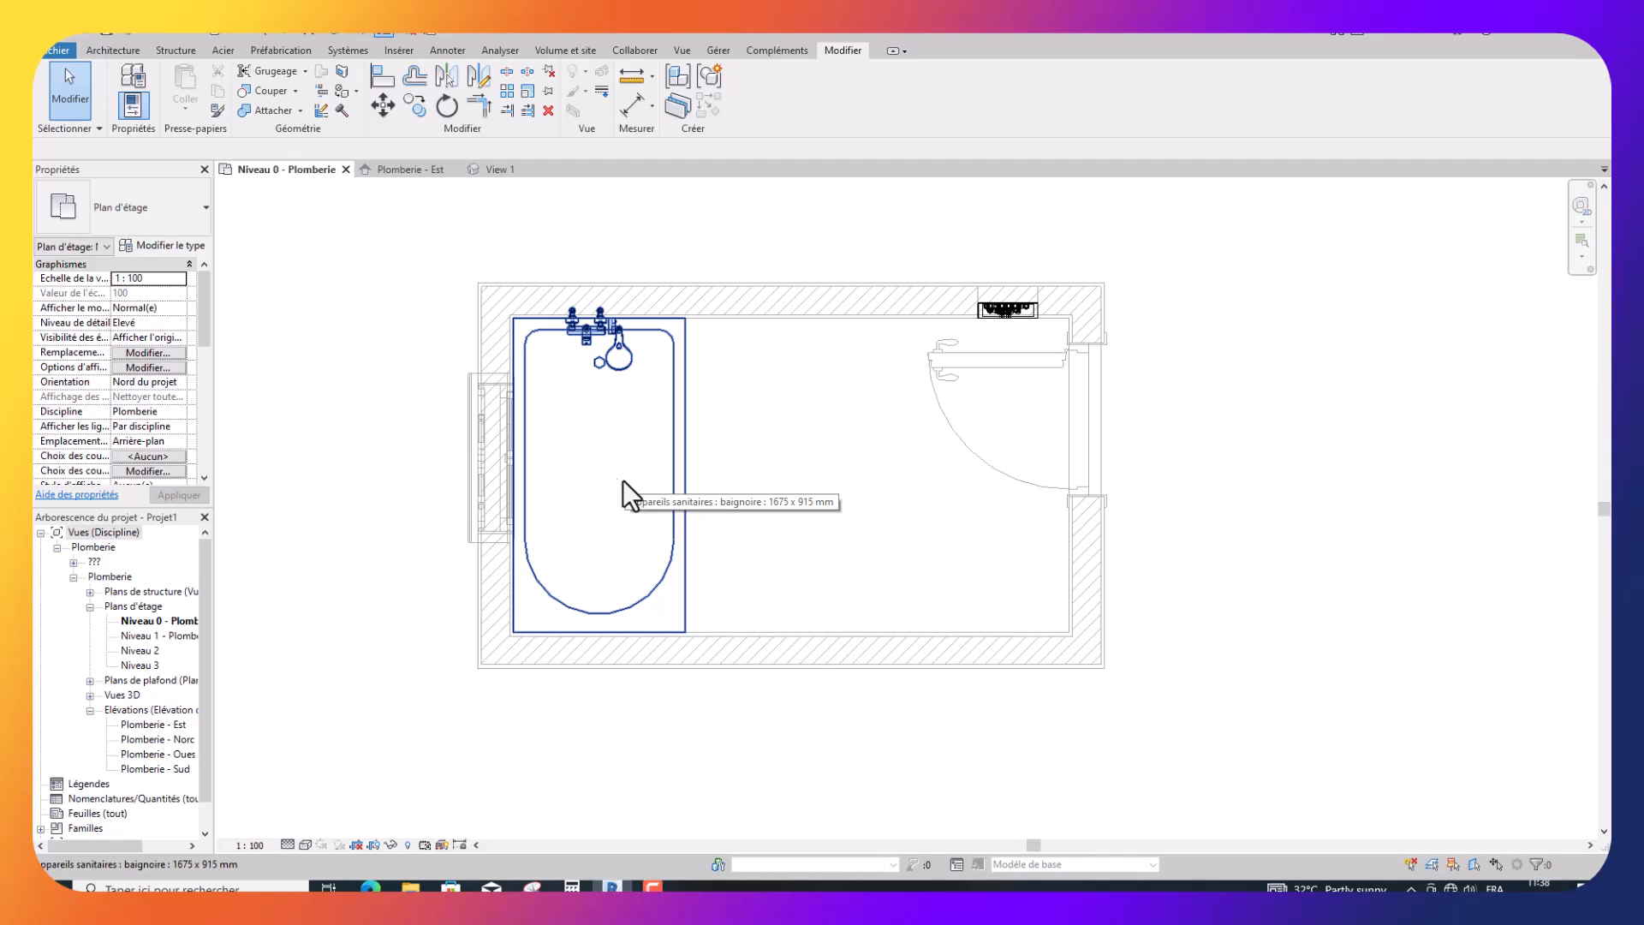
# Open the family file WC 1.rfa and load it into Projet1.
pyautogui.click(87, 32)
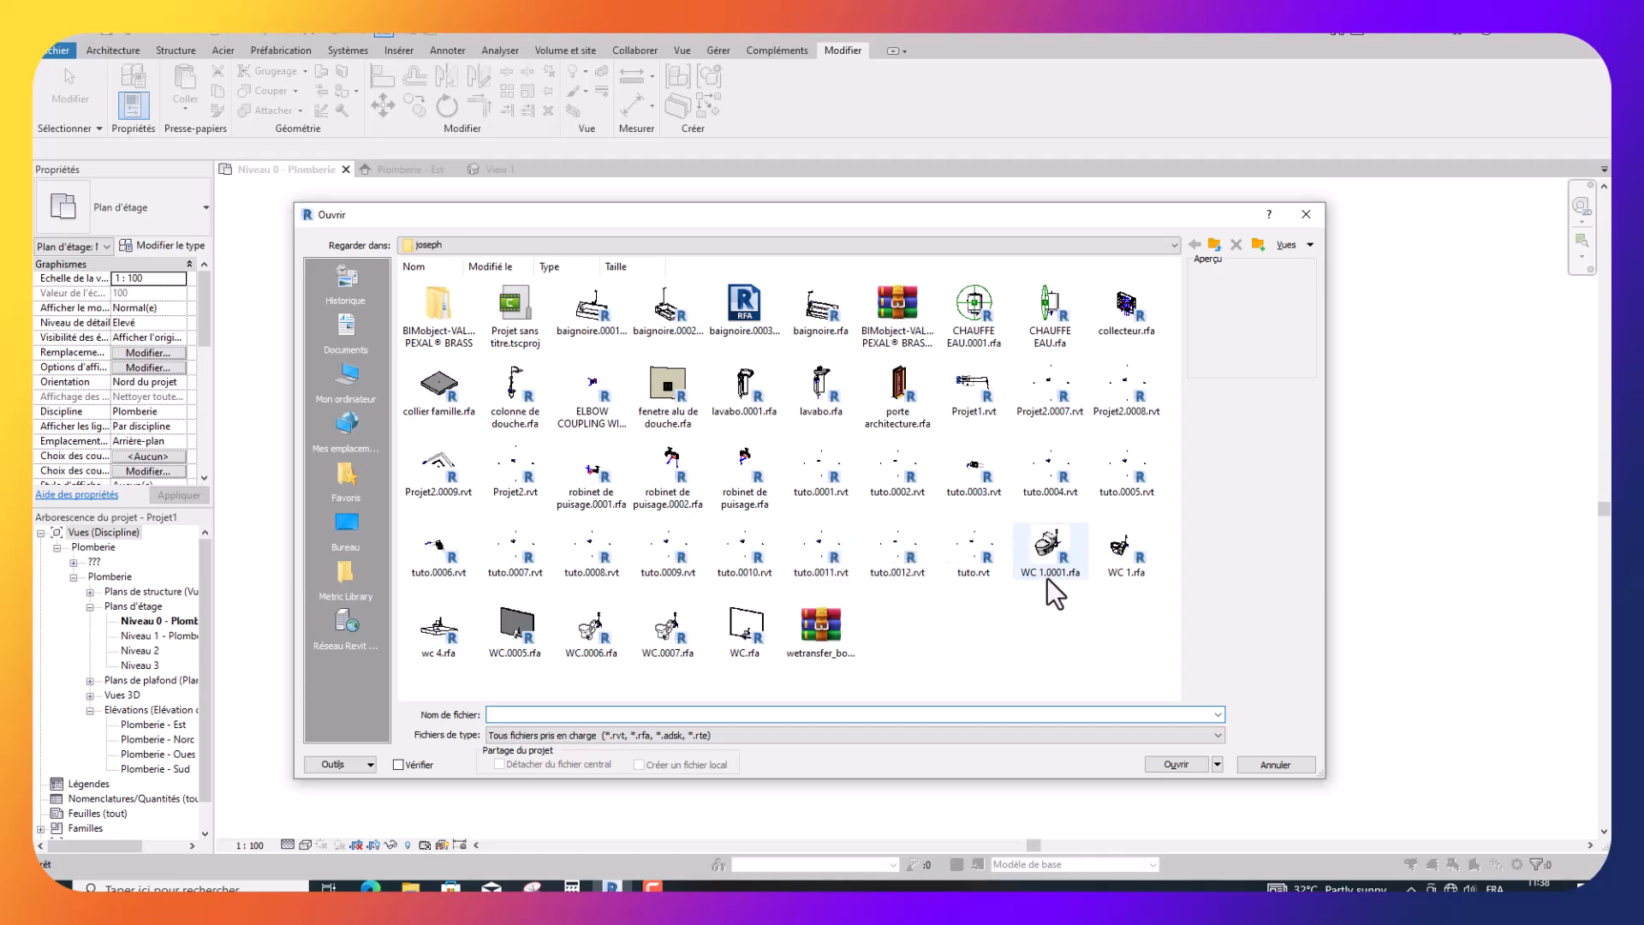
pyautogui.click(1119, 568)
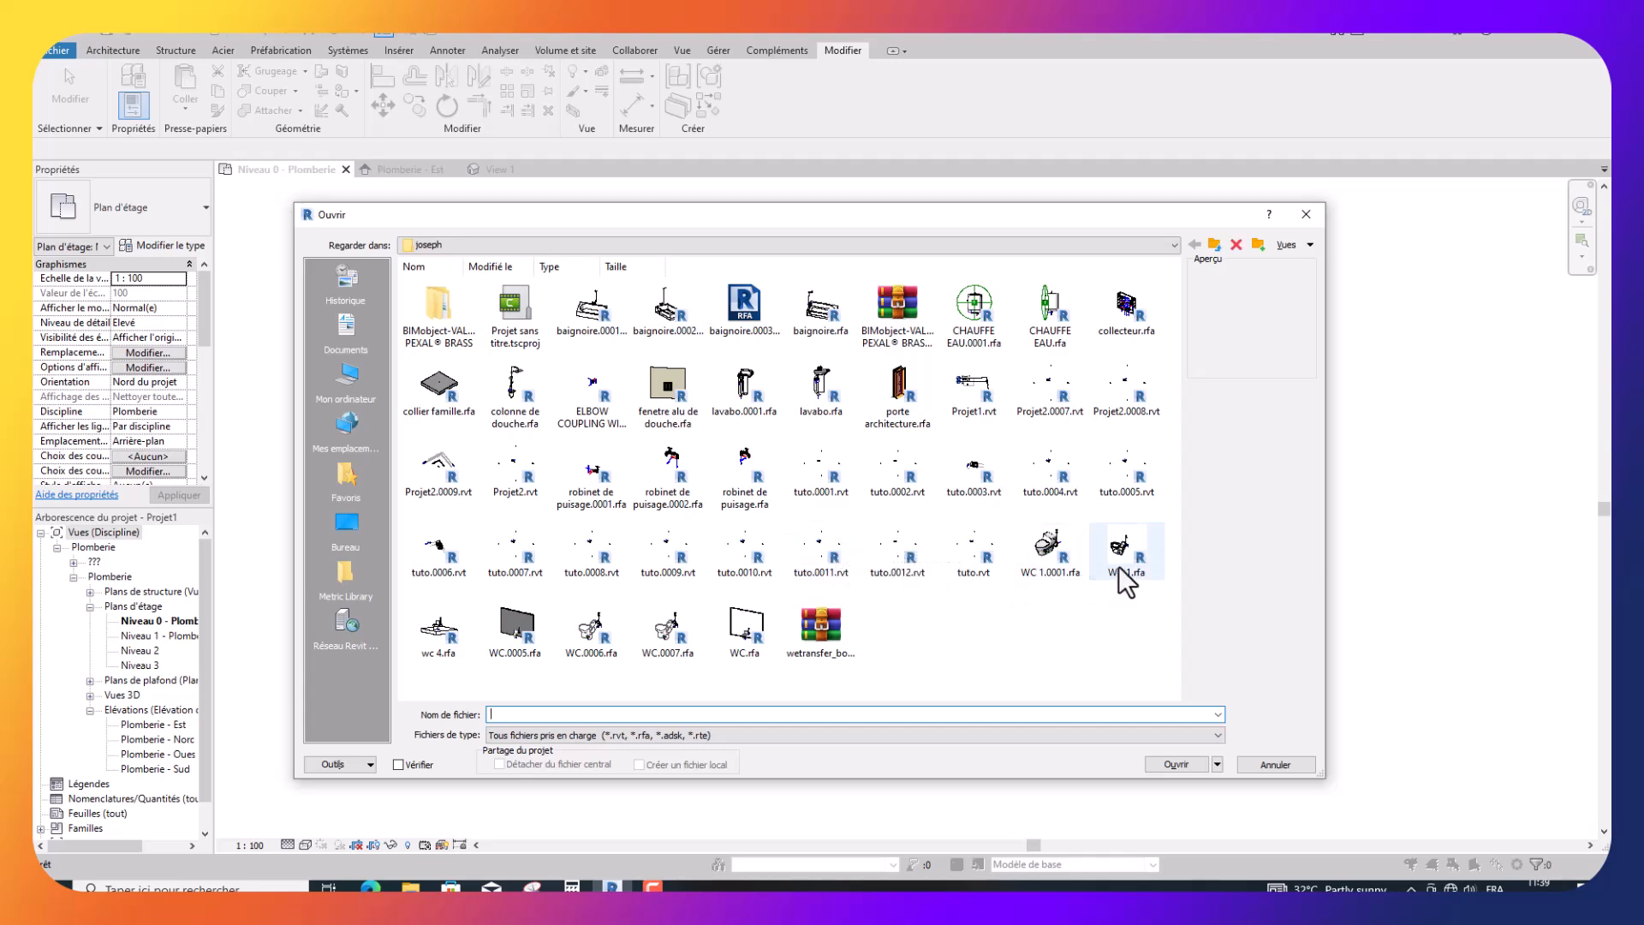
pyautogui.click(1178, 765)
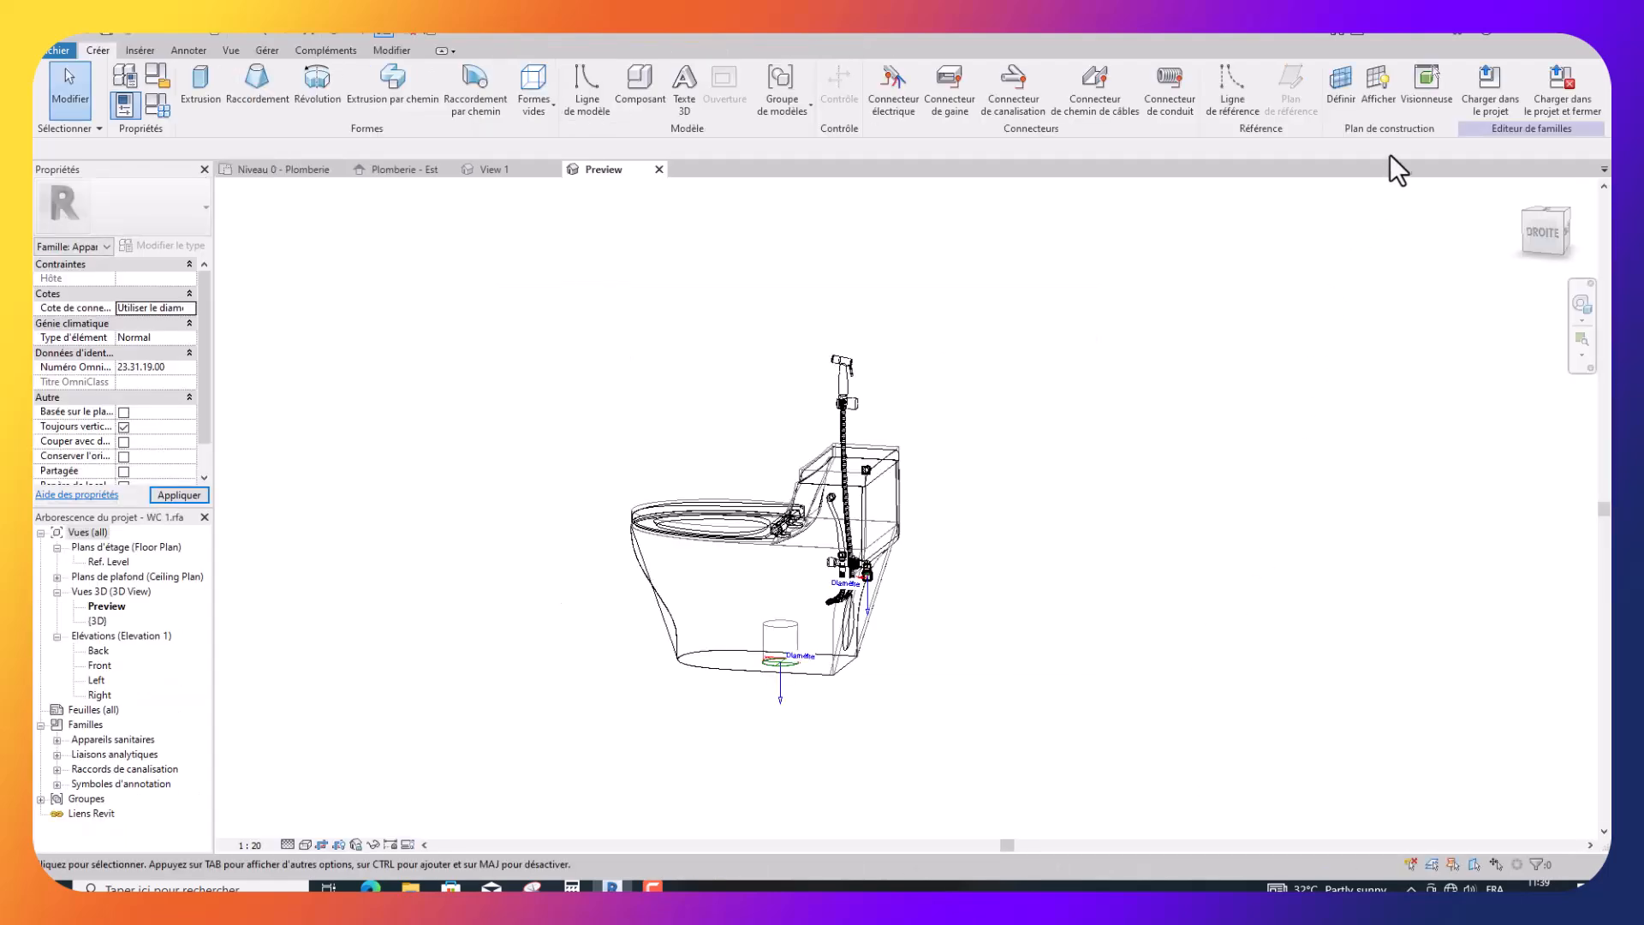
pyautogui.click(1492, 101)
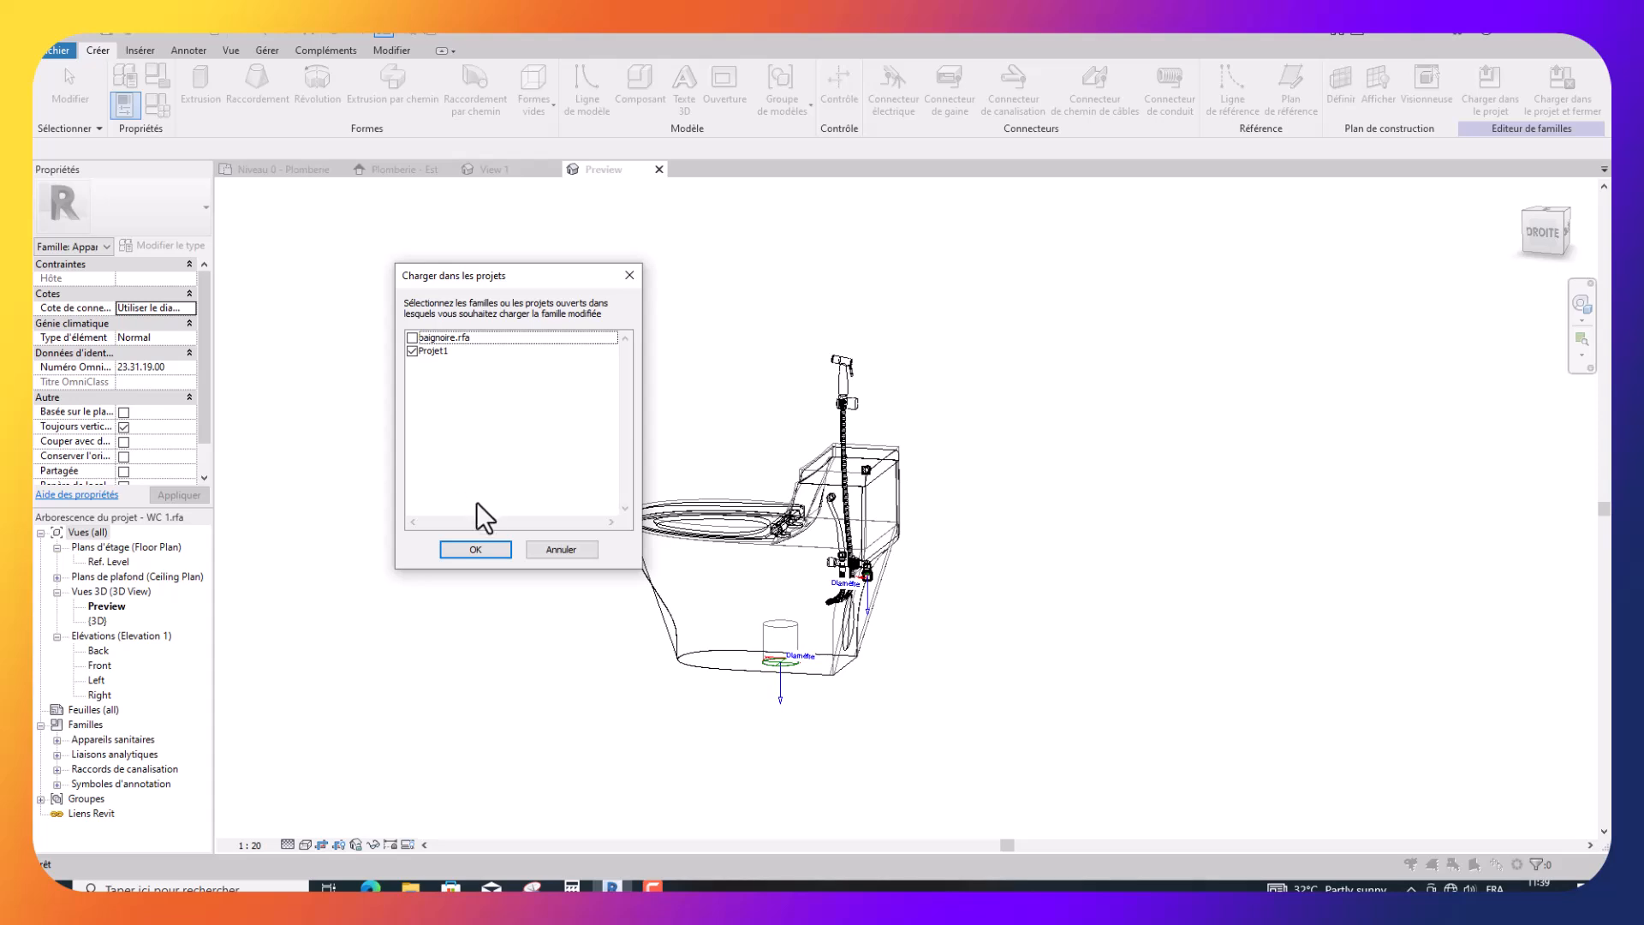
pyautogui.click(477, 549)
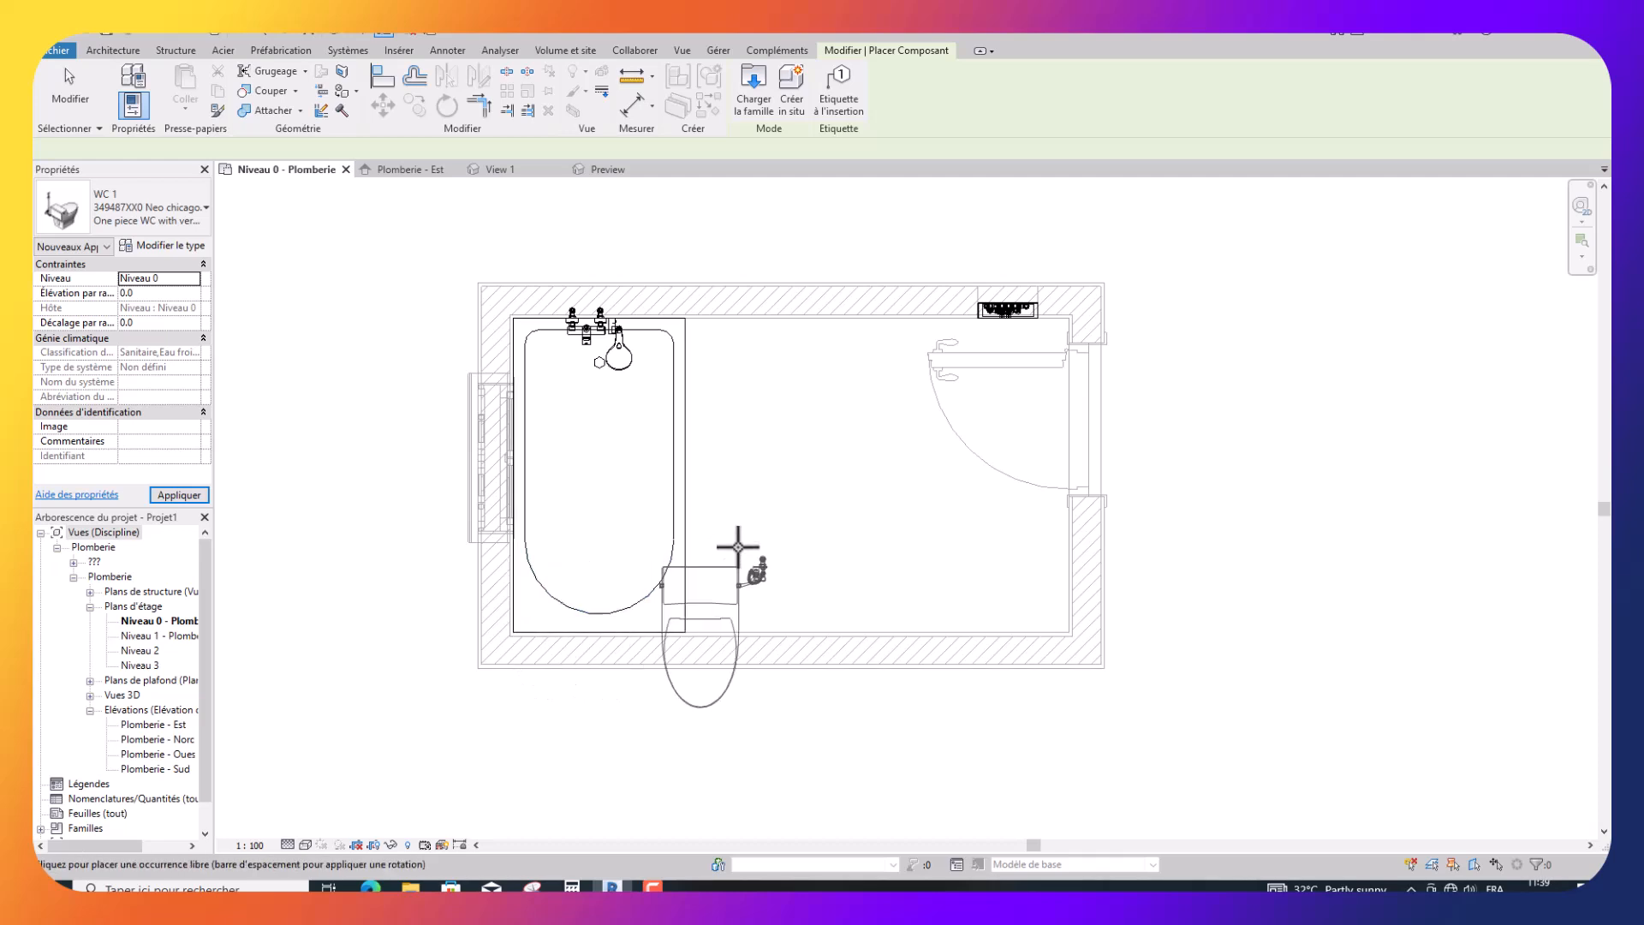
# Place the WC against the lower wall's inner face beside the bathtub, rotated so the bowl faces into the room.
pyautogui.press('space')
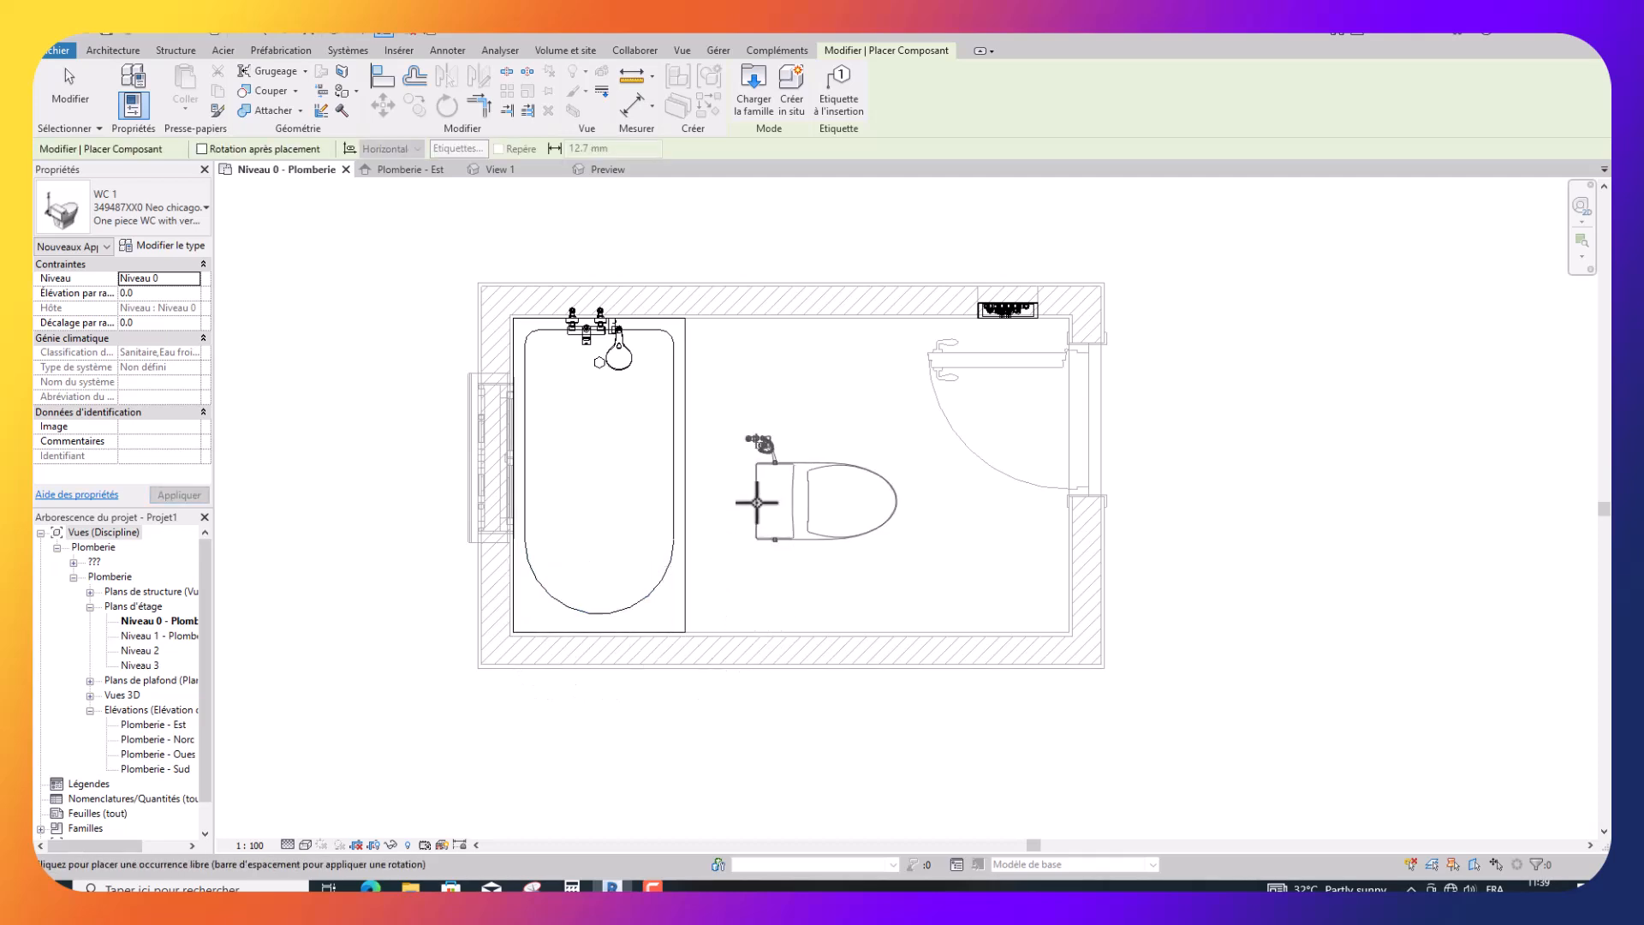
pyautogui.press('space')
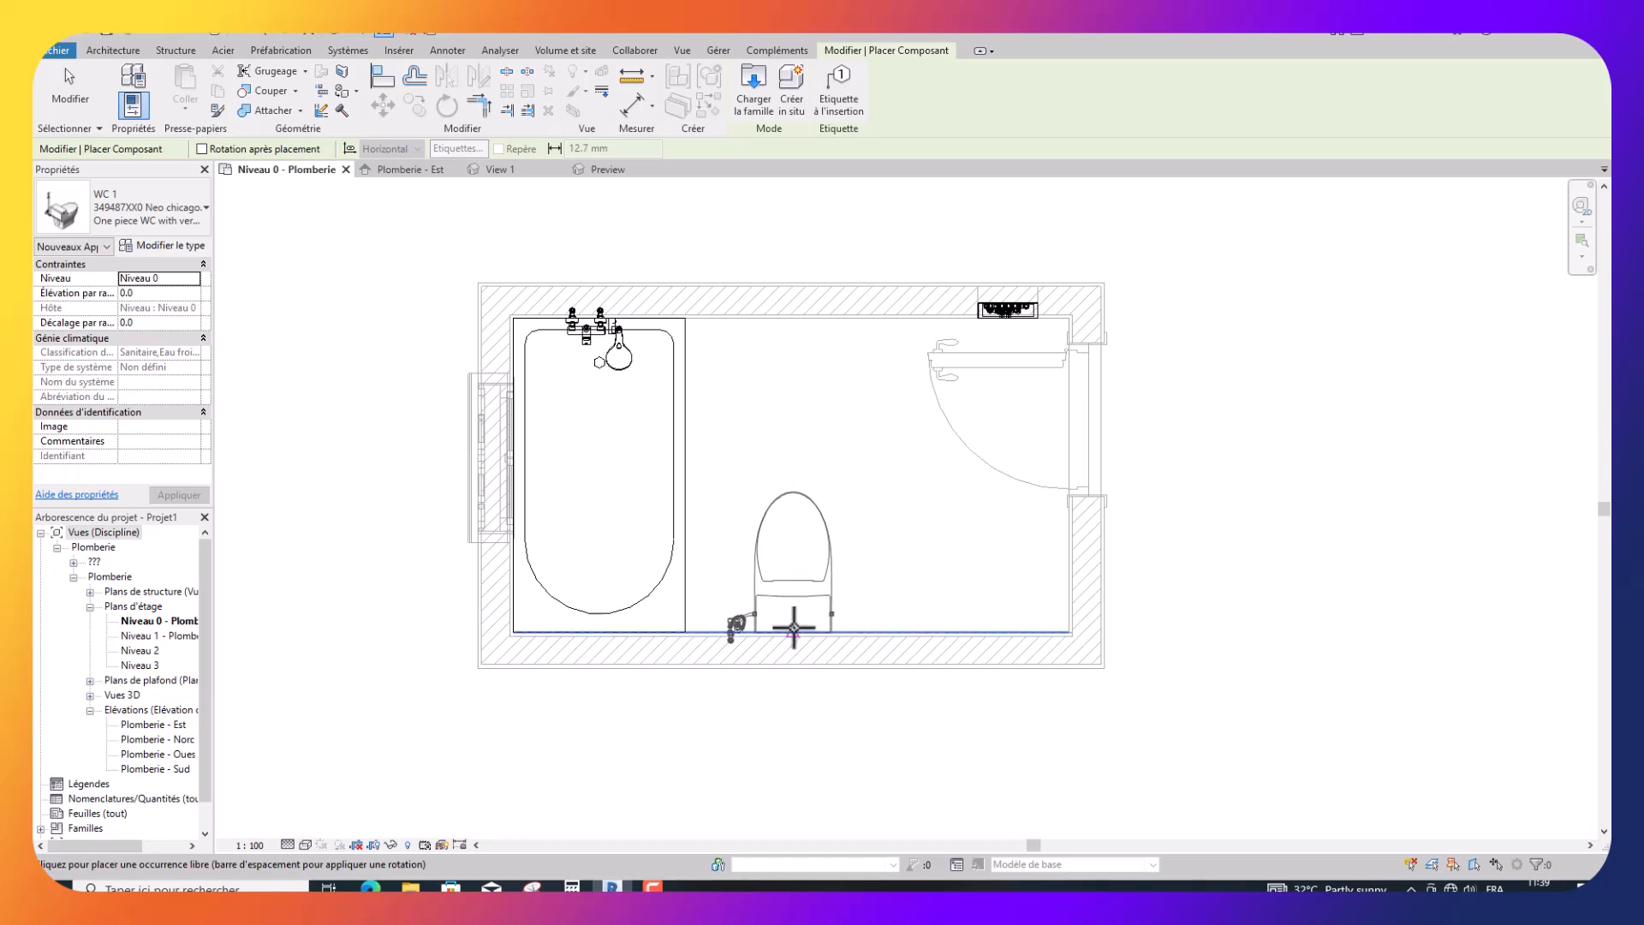
pyautogui.click(794, 627)
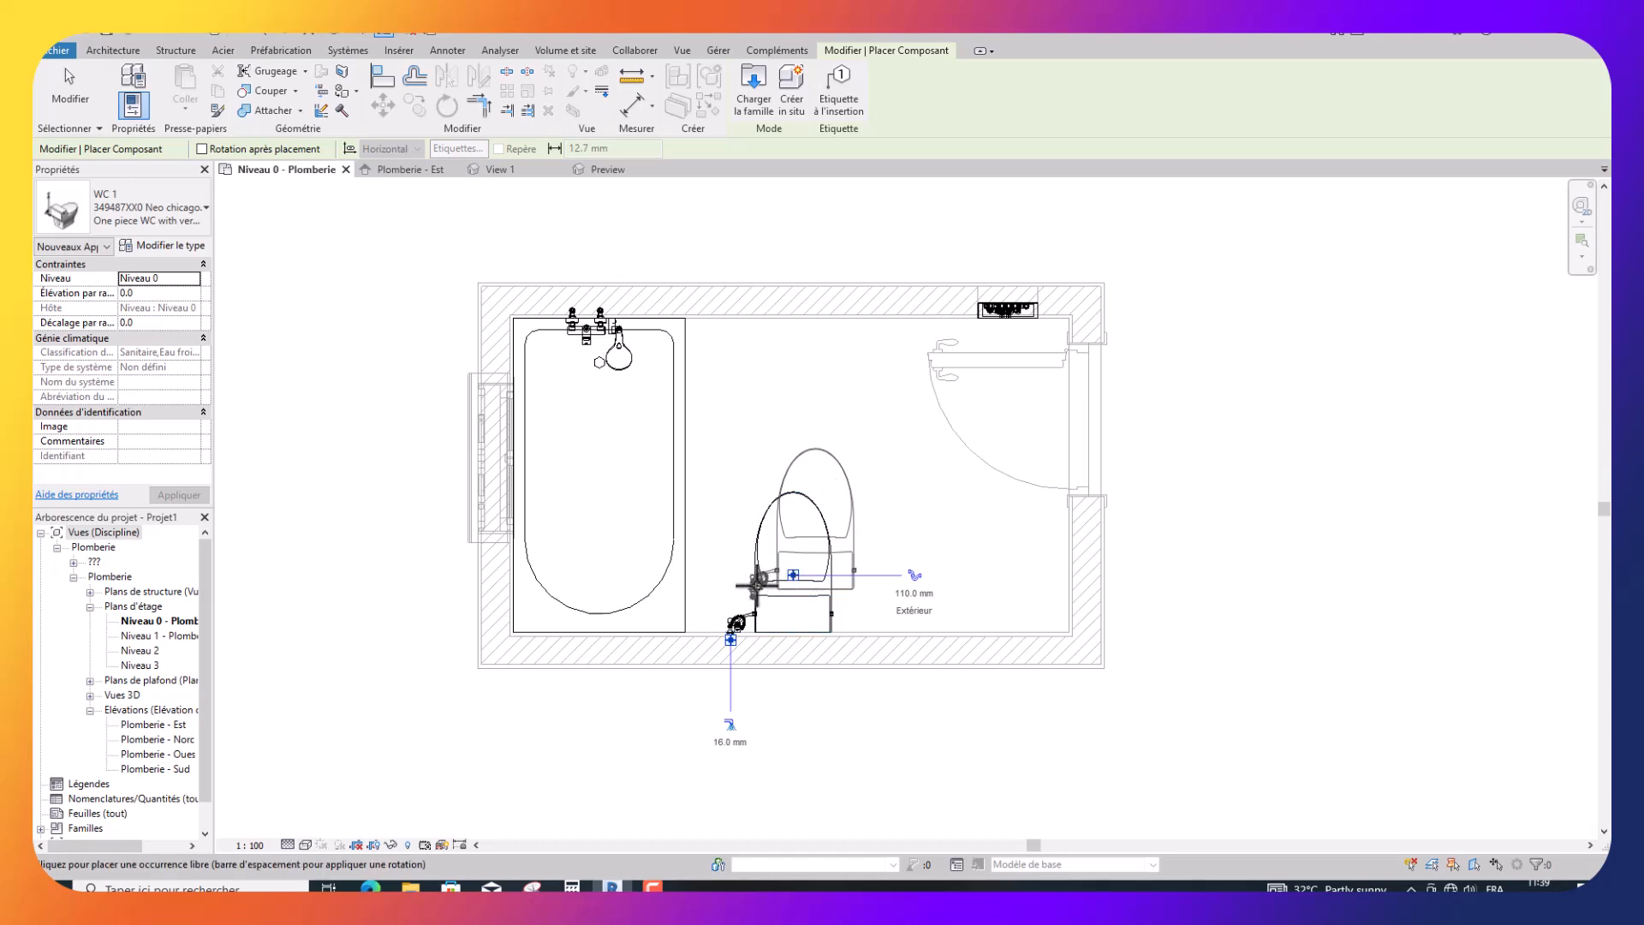
pyautogui.press('Escape')
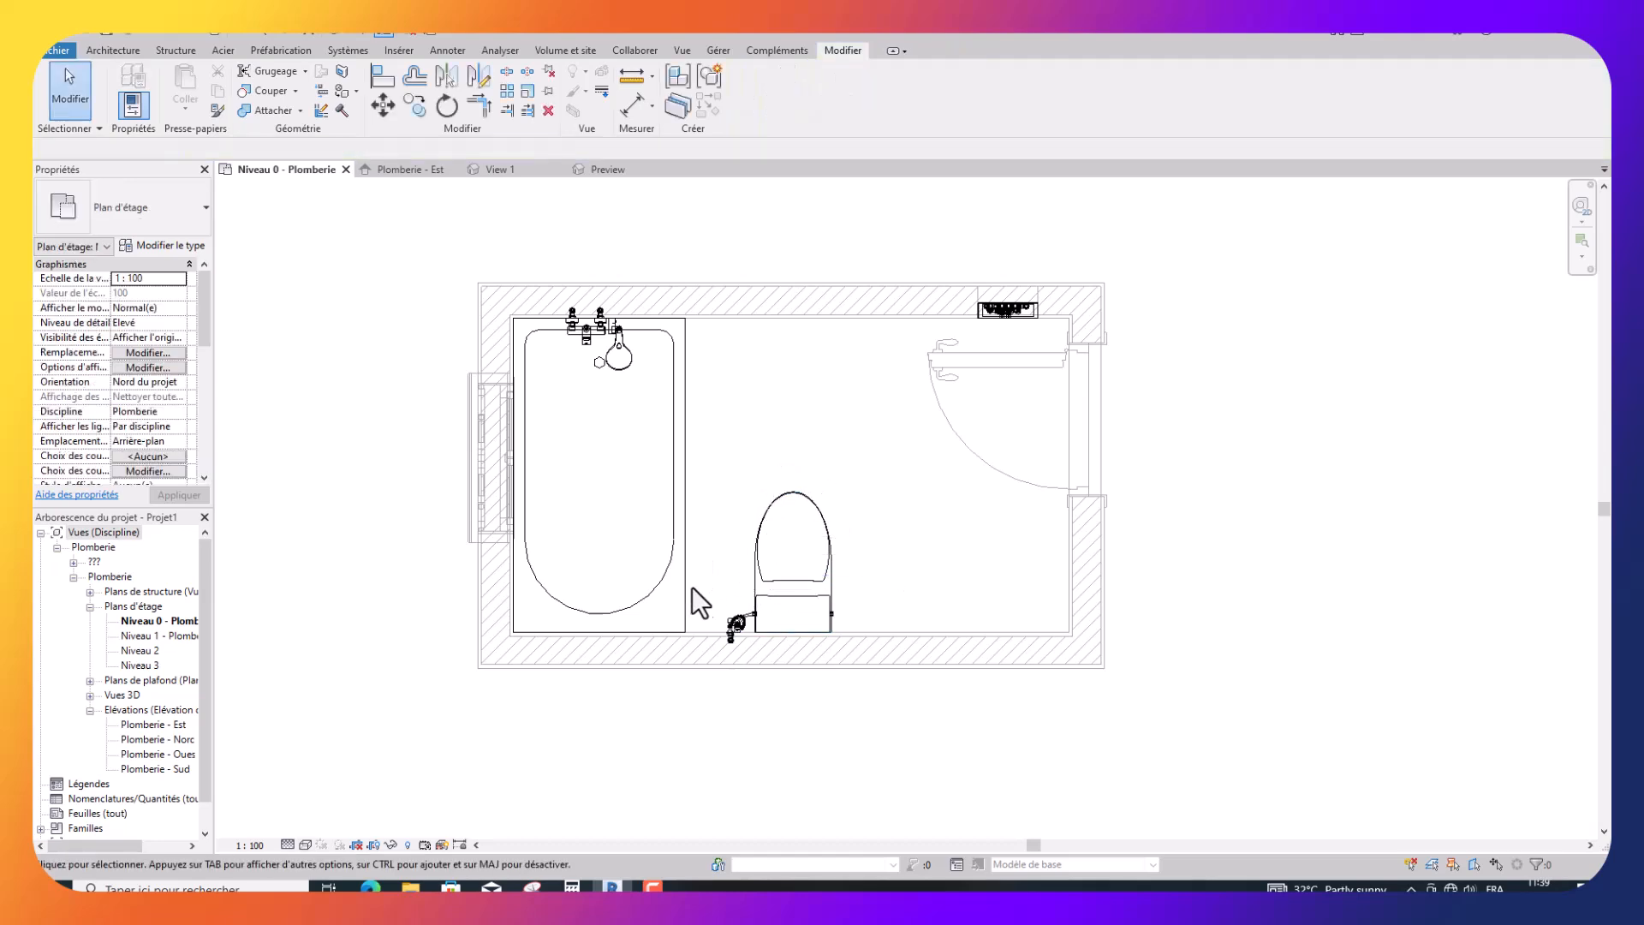
# Measure the horizontal gap between the bathtub's long side and the WC's water supply valve.
pyautogui.click(631, 77)
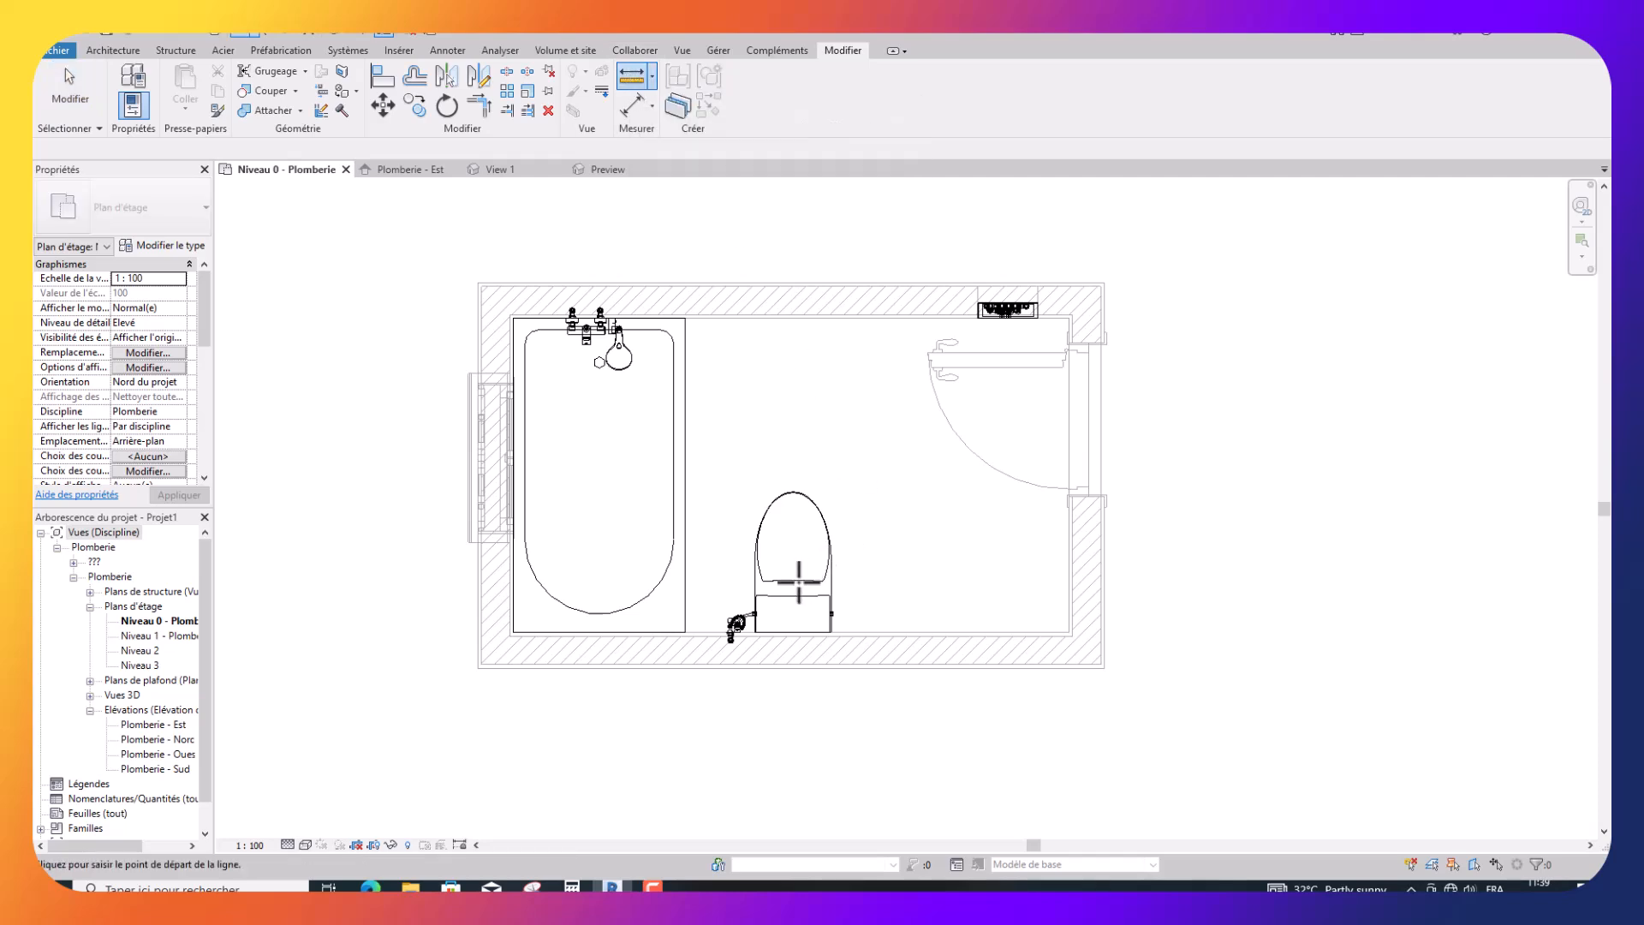
pyautogui.click(686, 595)
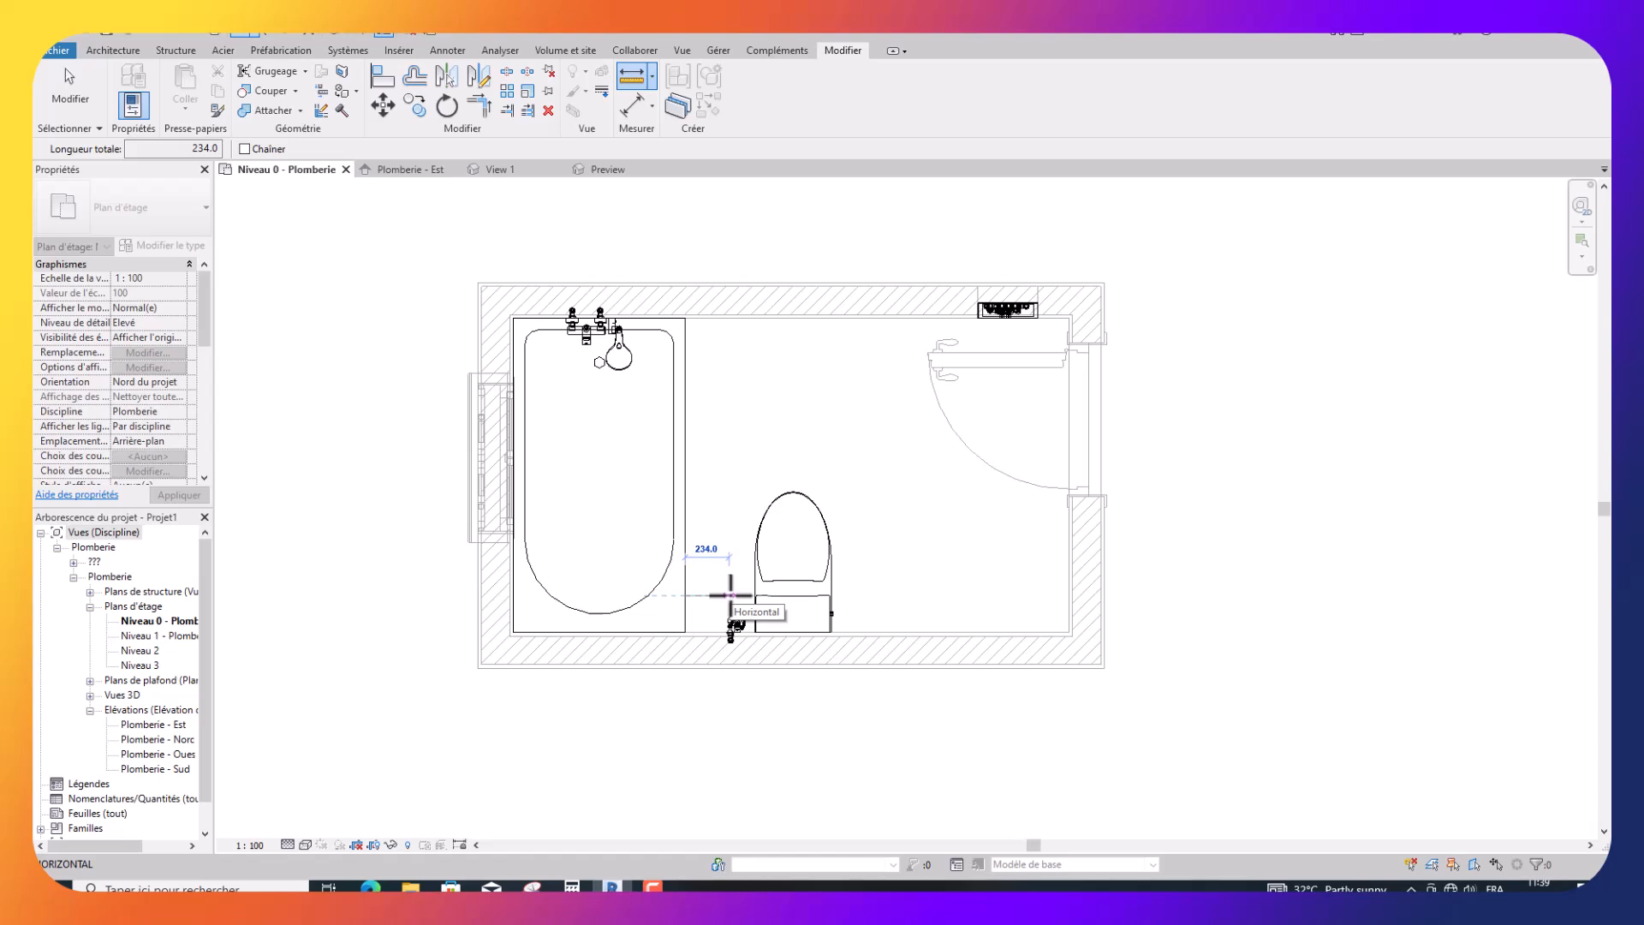
pyautogui.press('Escape')
pyautogui.press('Escape')
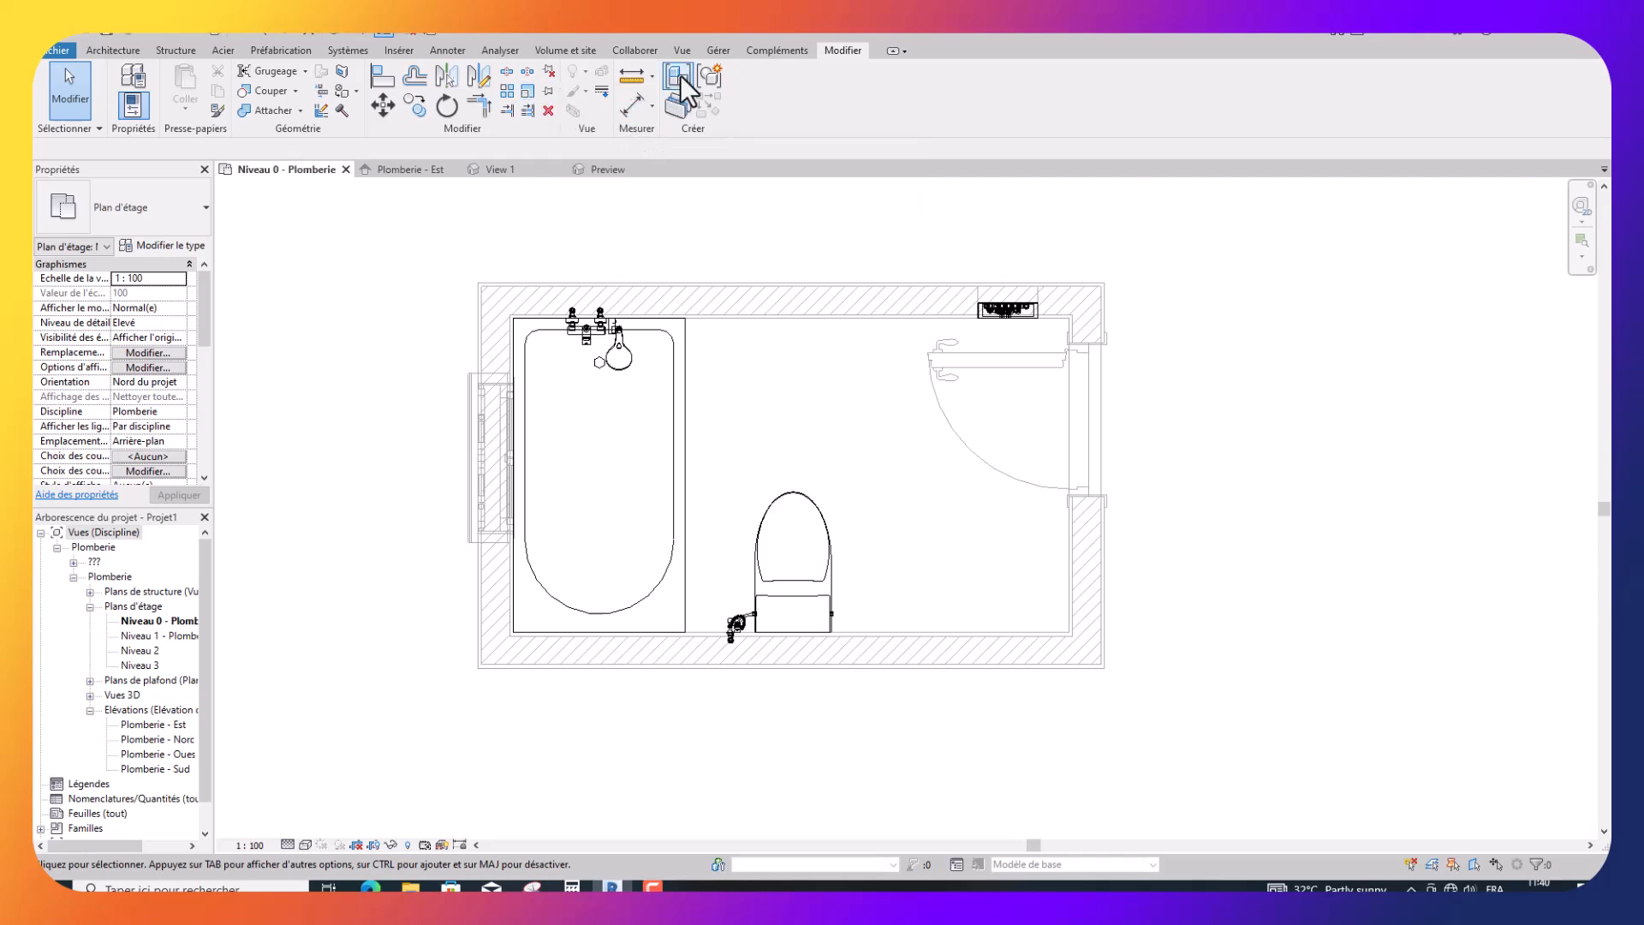
# Draw a 200 mm horizontal detail line from the bathtub's long side, continued by a vertical one about 620 mm long through the lower wall.
pyautogui.click(449, 50)
pyautogui.click(482, 70)
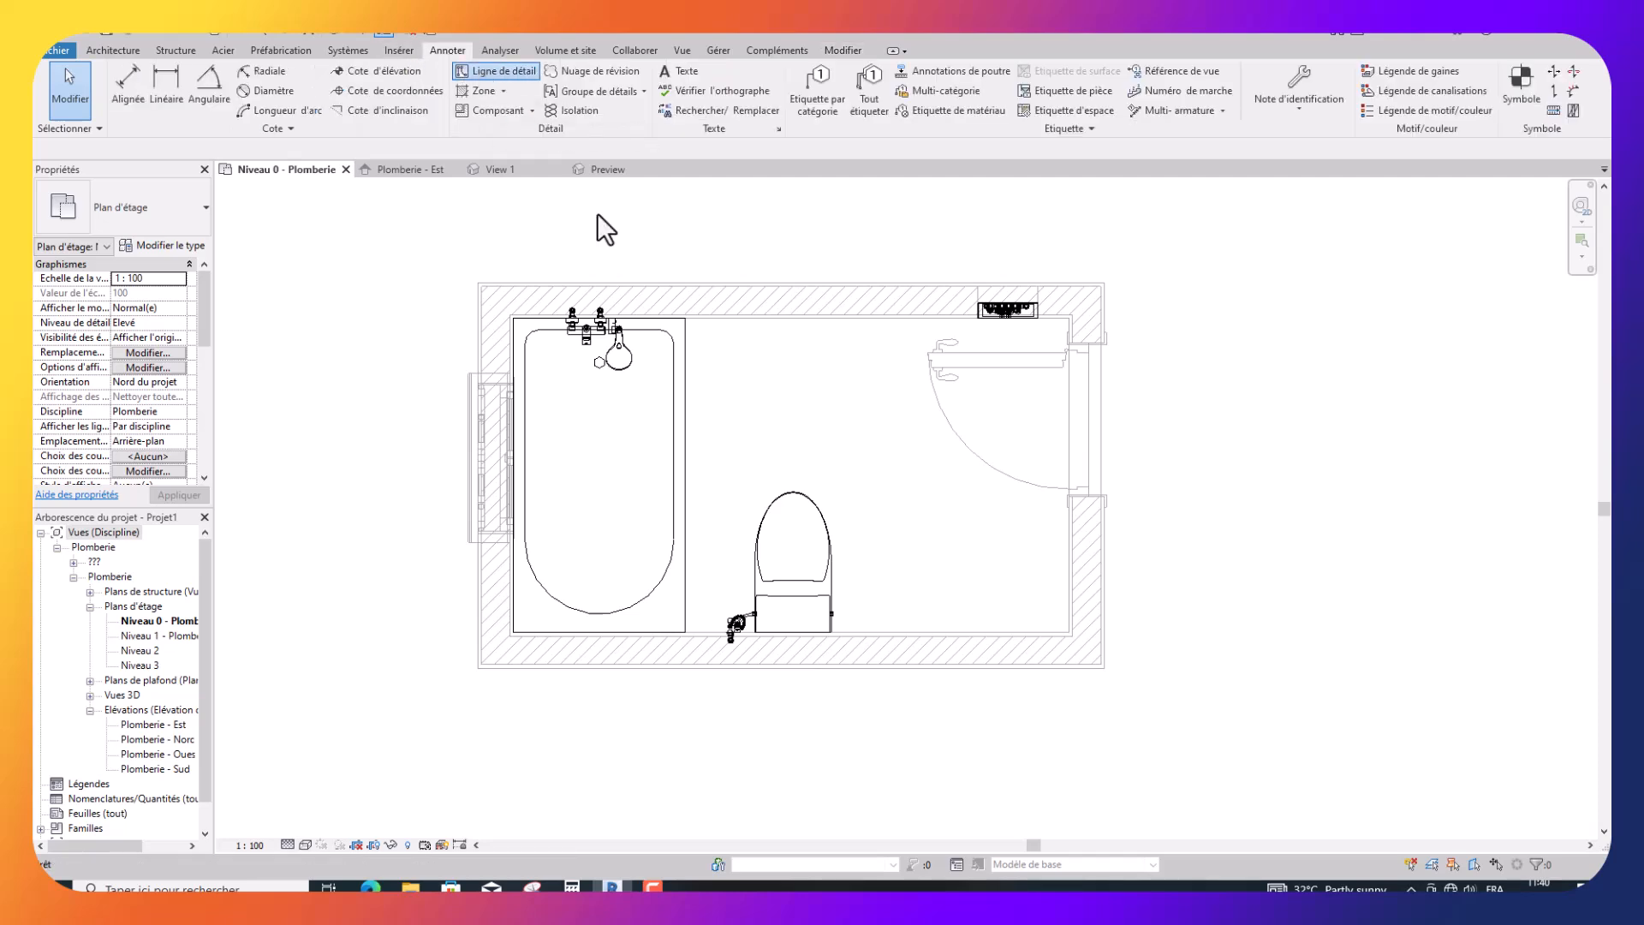
pyautogui.click(686, 580)
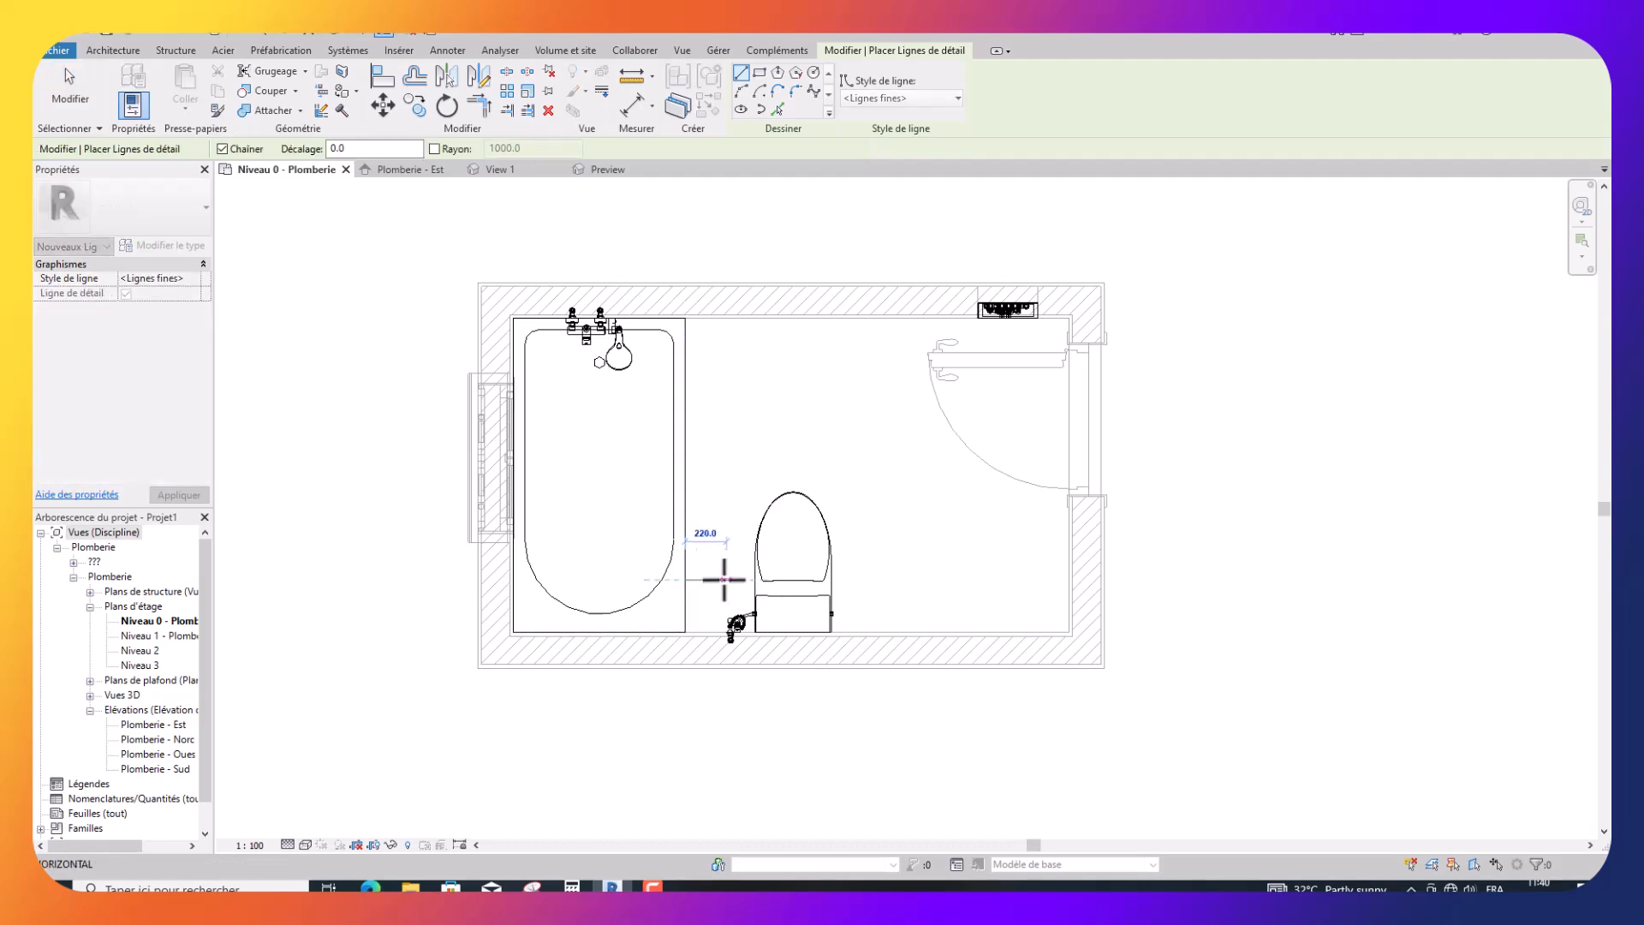
pyautogui.click(722, 579)
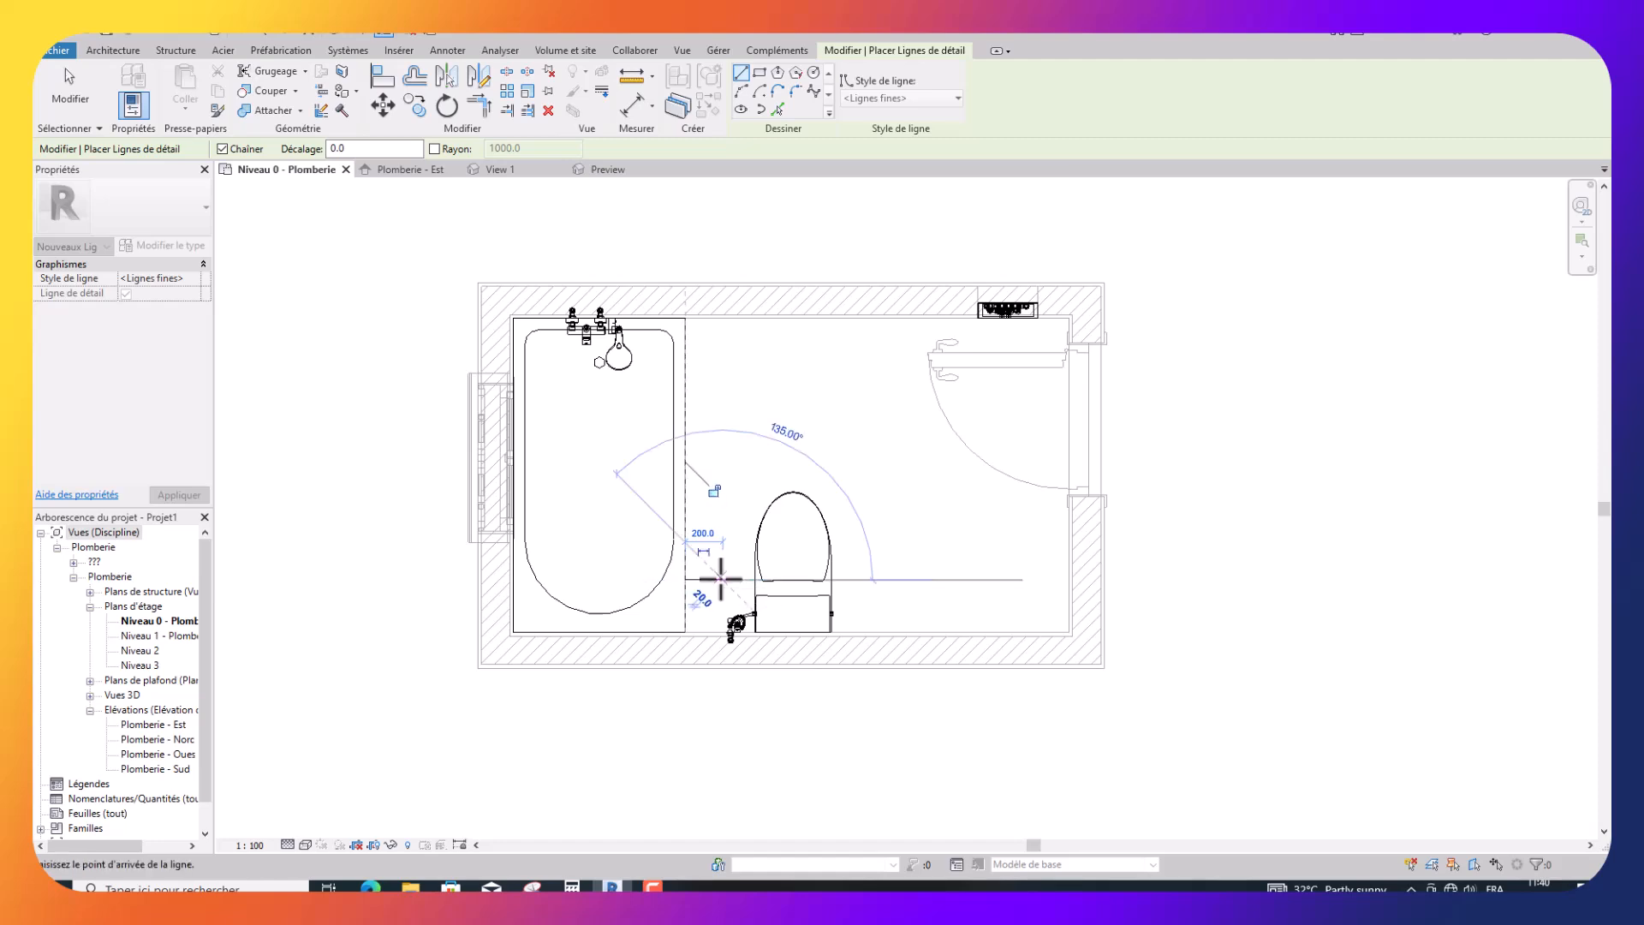
pyautogui.click(722, 696)
pyautogui.press('Escape')
pyautogui.press('Escape')
# Nudge the WC along the lower wall toward the bathtub until its centre is 295 mm from the vertical guide line.
pyautogui.scroll(3, 742, 594)
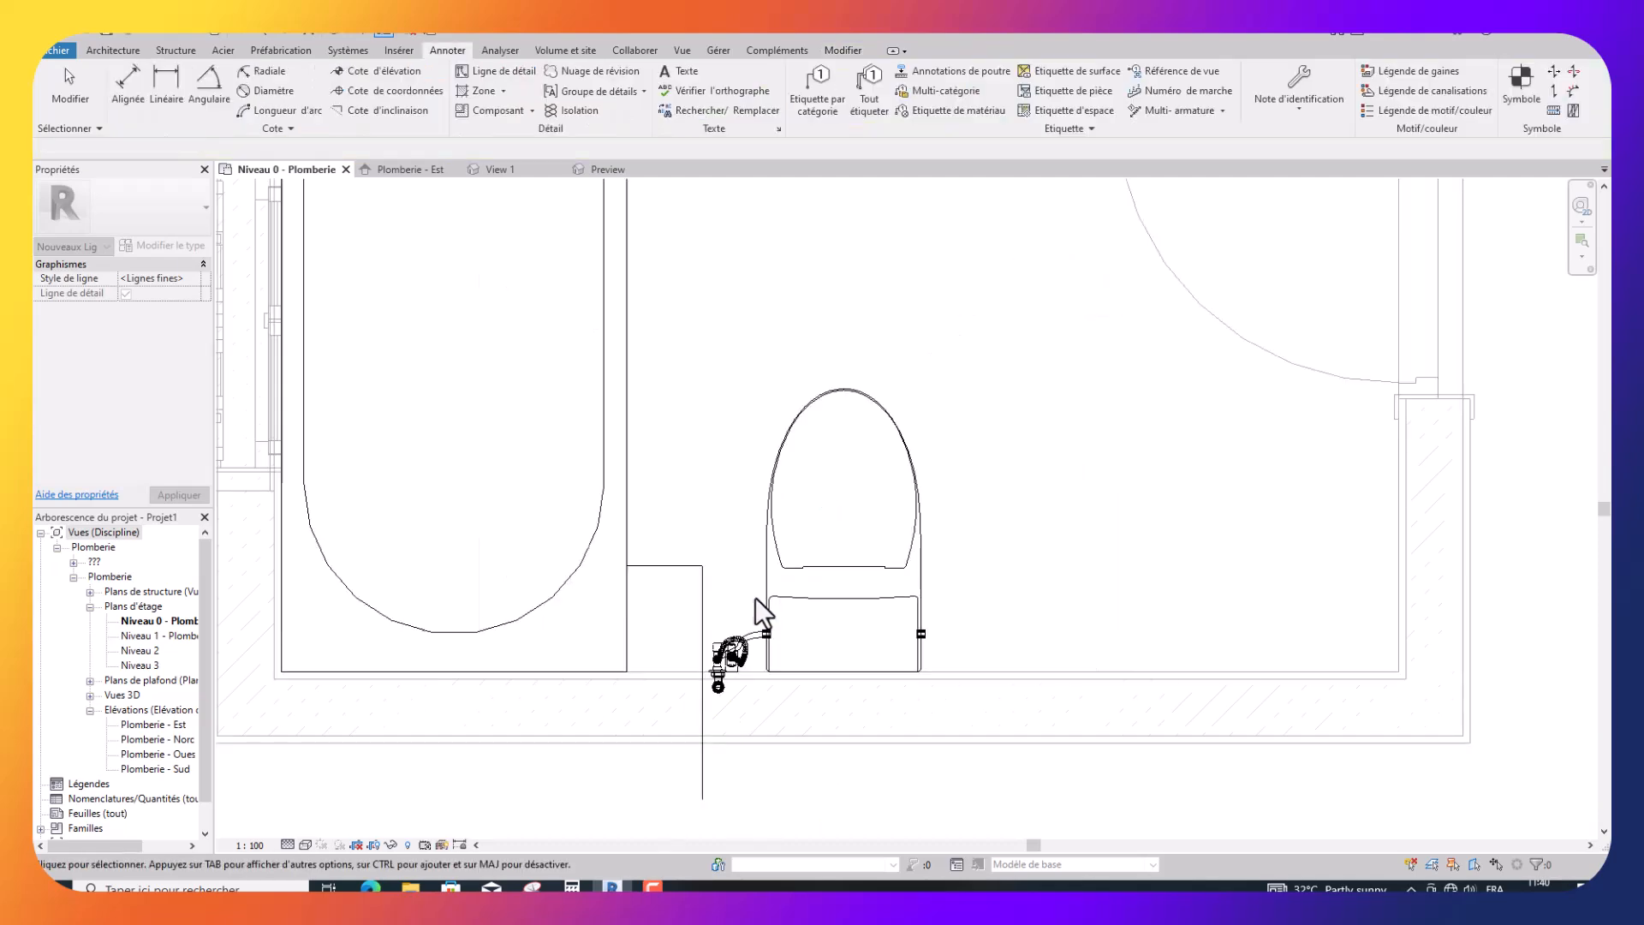
pyautogui.click(768, 609)
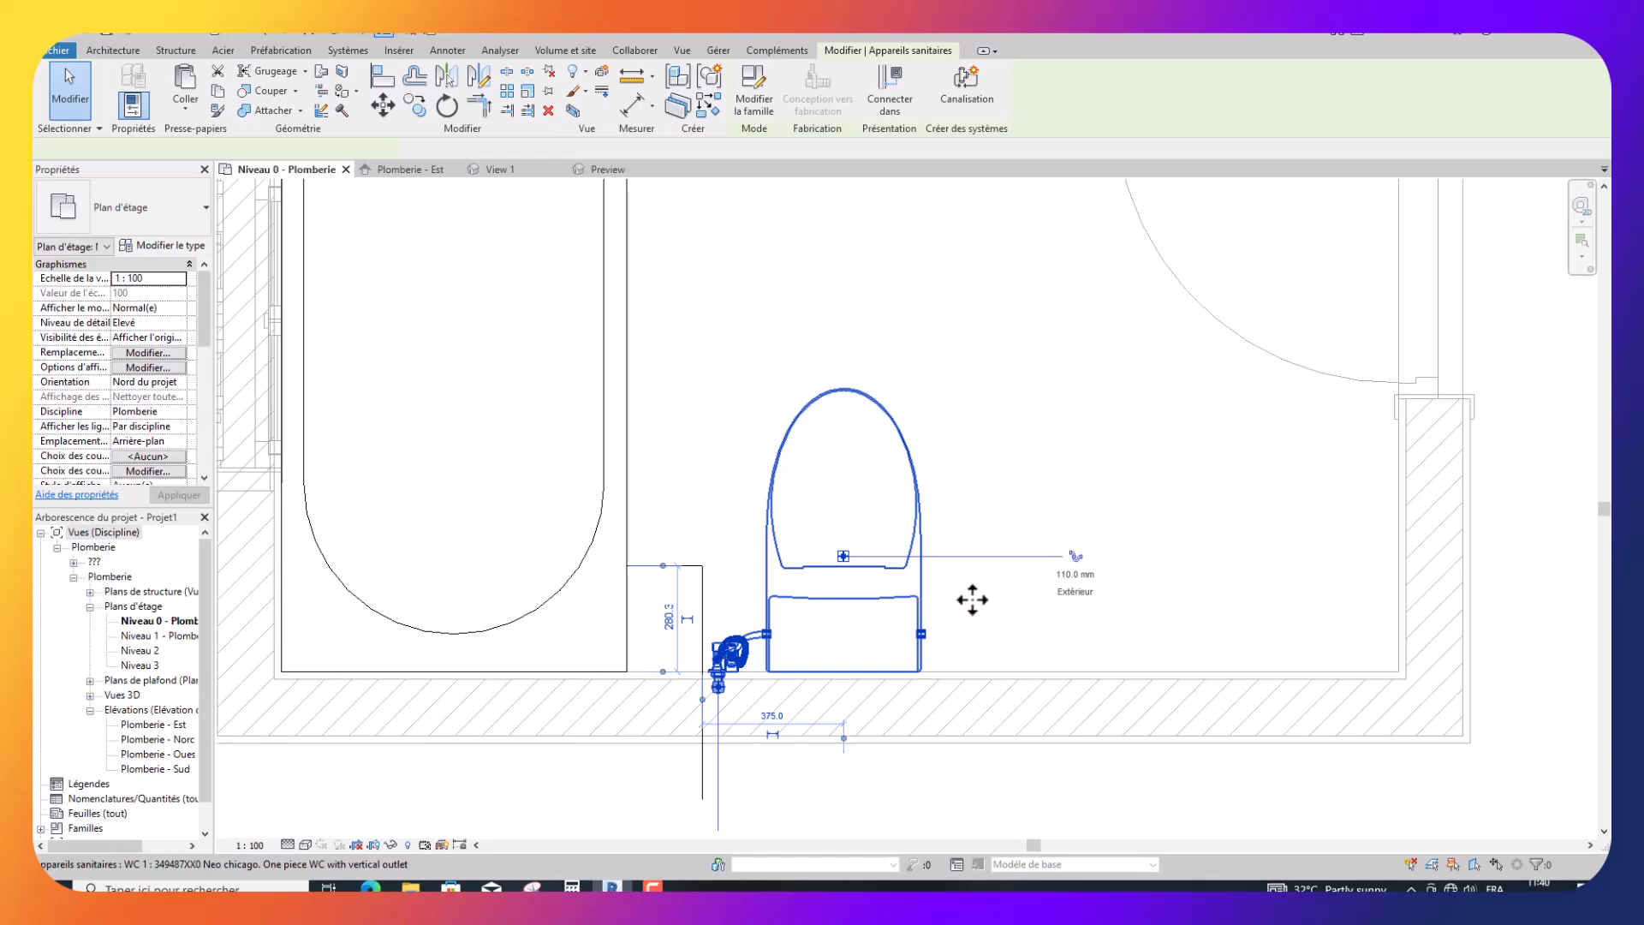
pyautogui.press('Left')
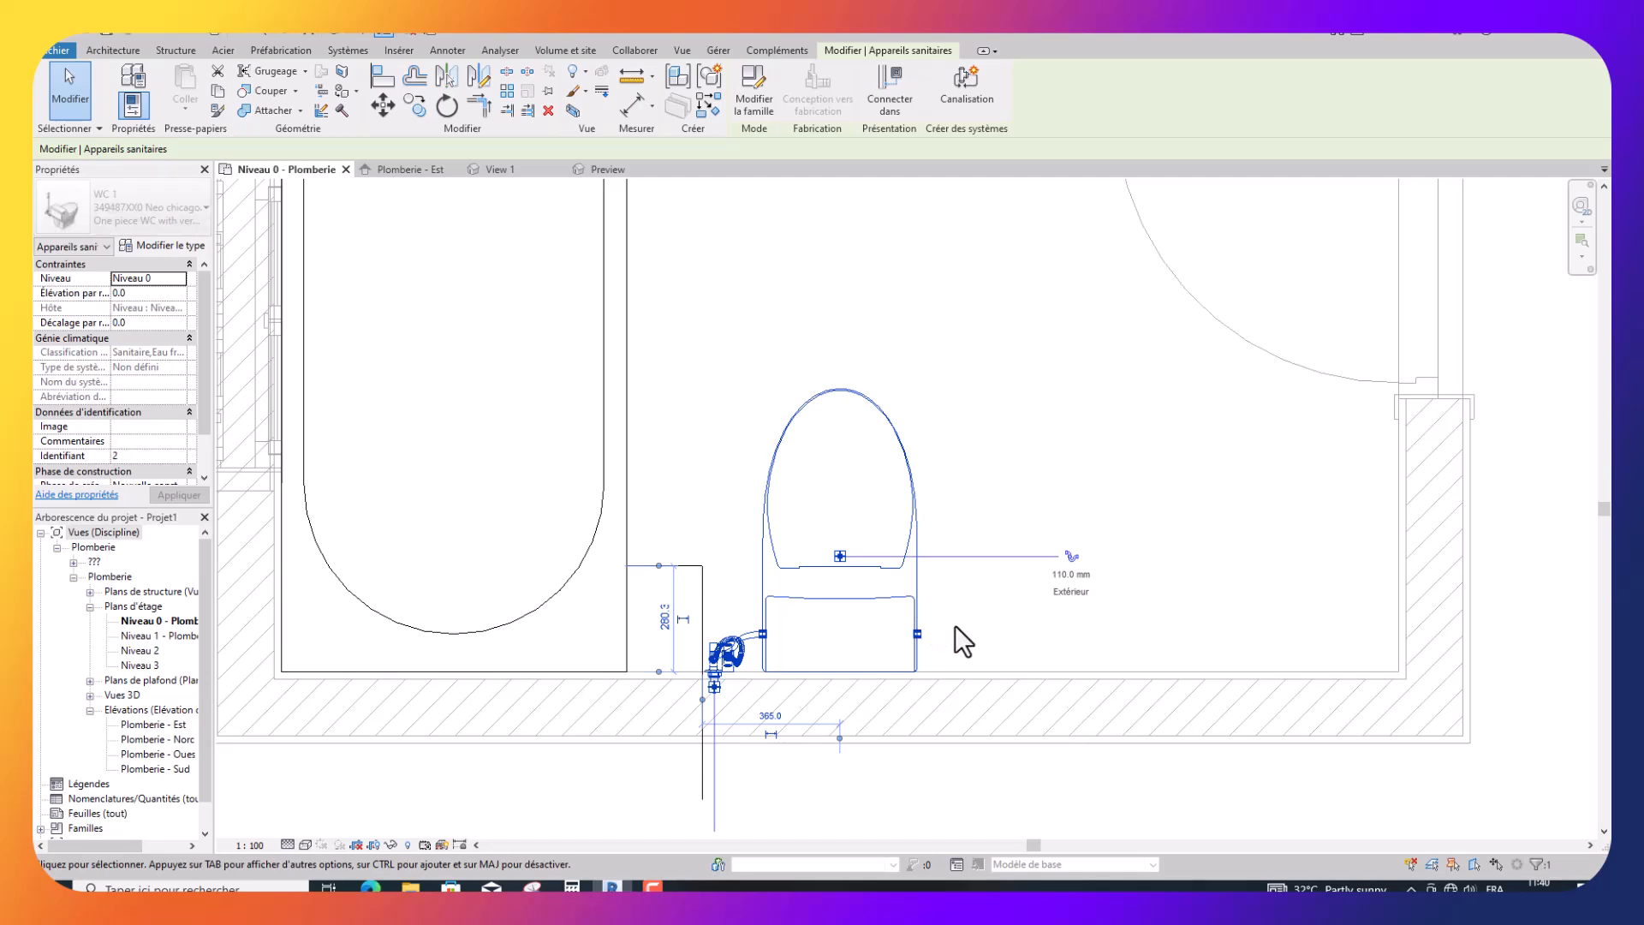
pyautogui.press('Left')
pyautogui.press('Left')
pyautogui.press('Left')
pyautogui.press('Left')
pyautogui.press('Left')
pyautogui.press('Left')
pyautogui.press('Left')
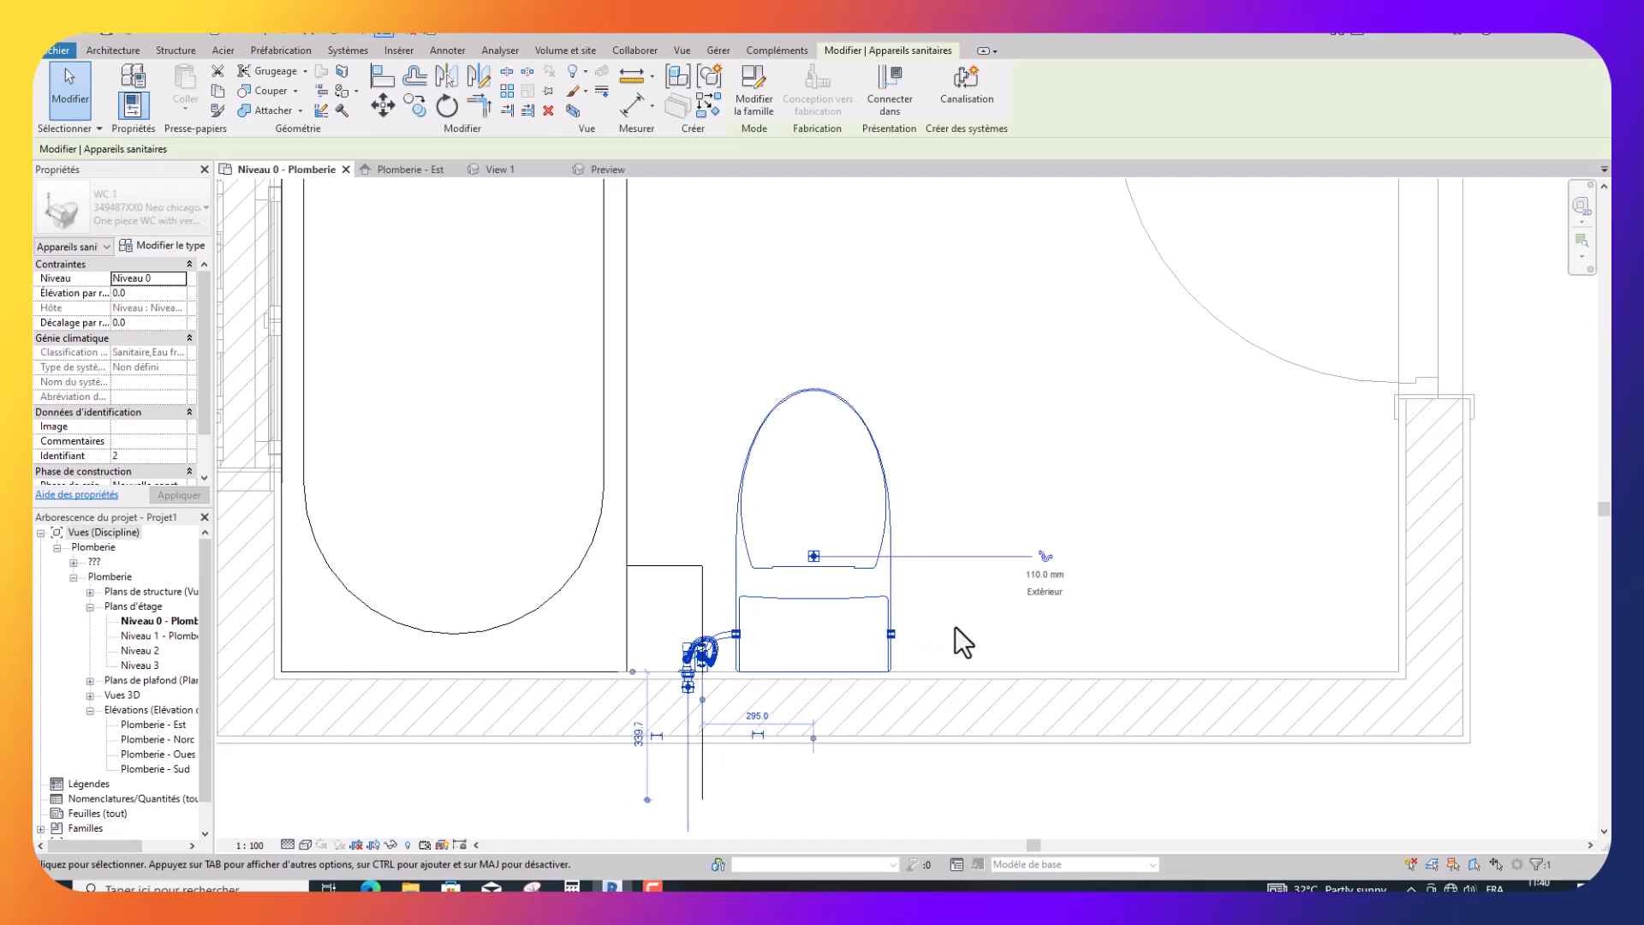
pyautogui.press('Left')
pyautogui.press('Left')
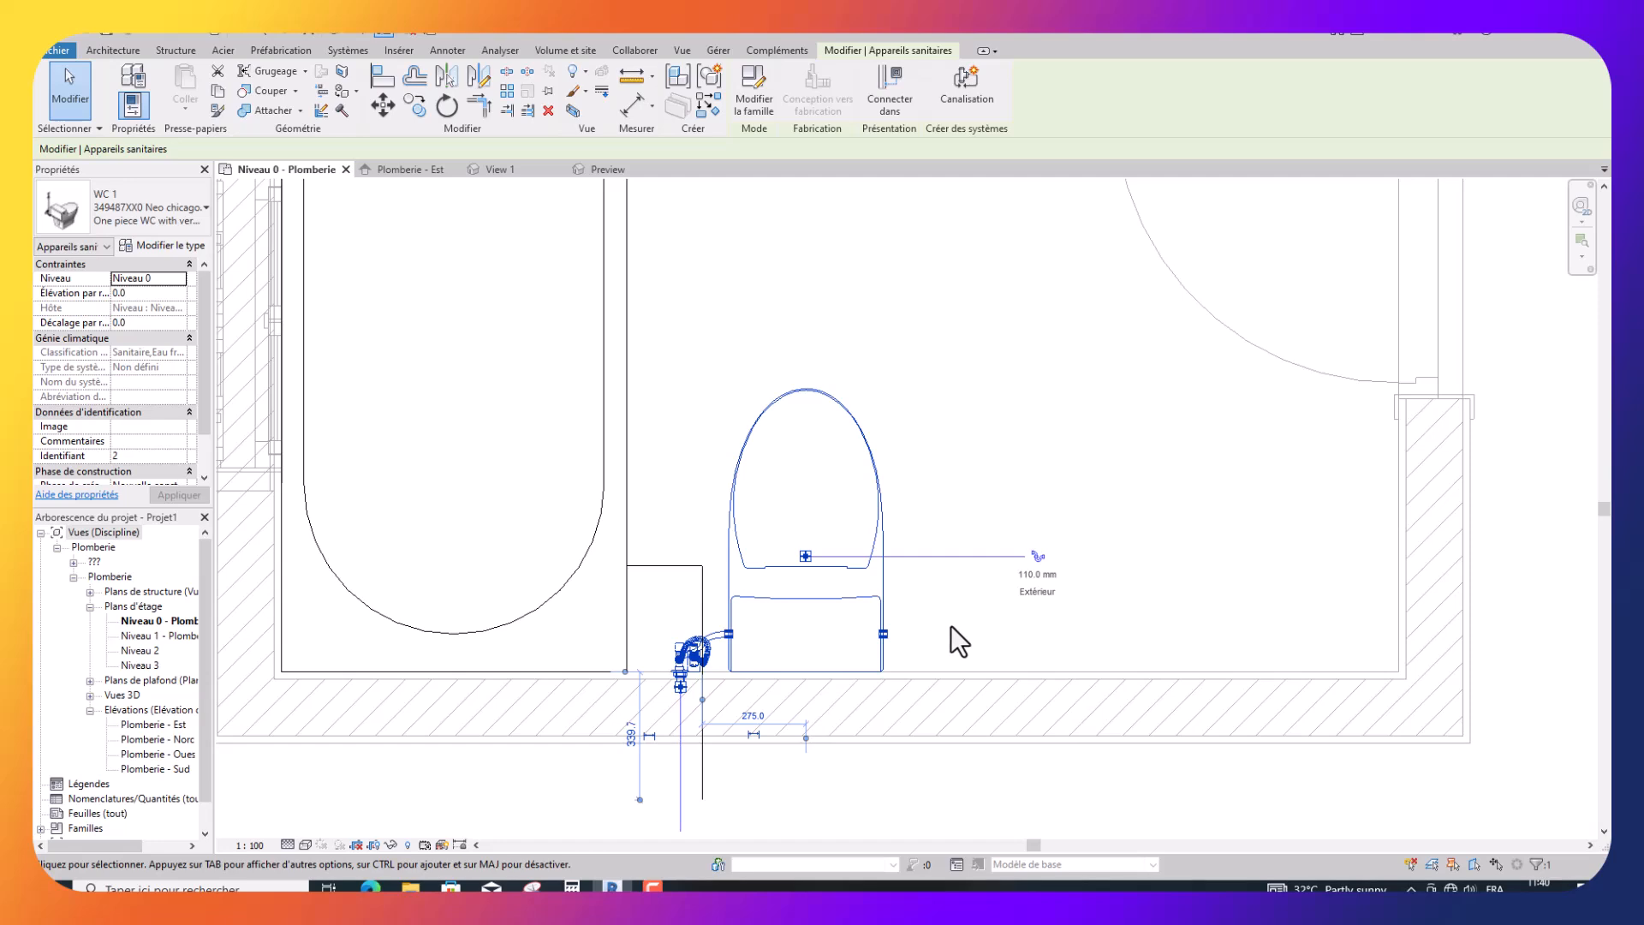
pyautogui.press('Right')
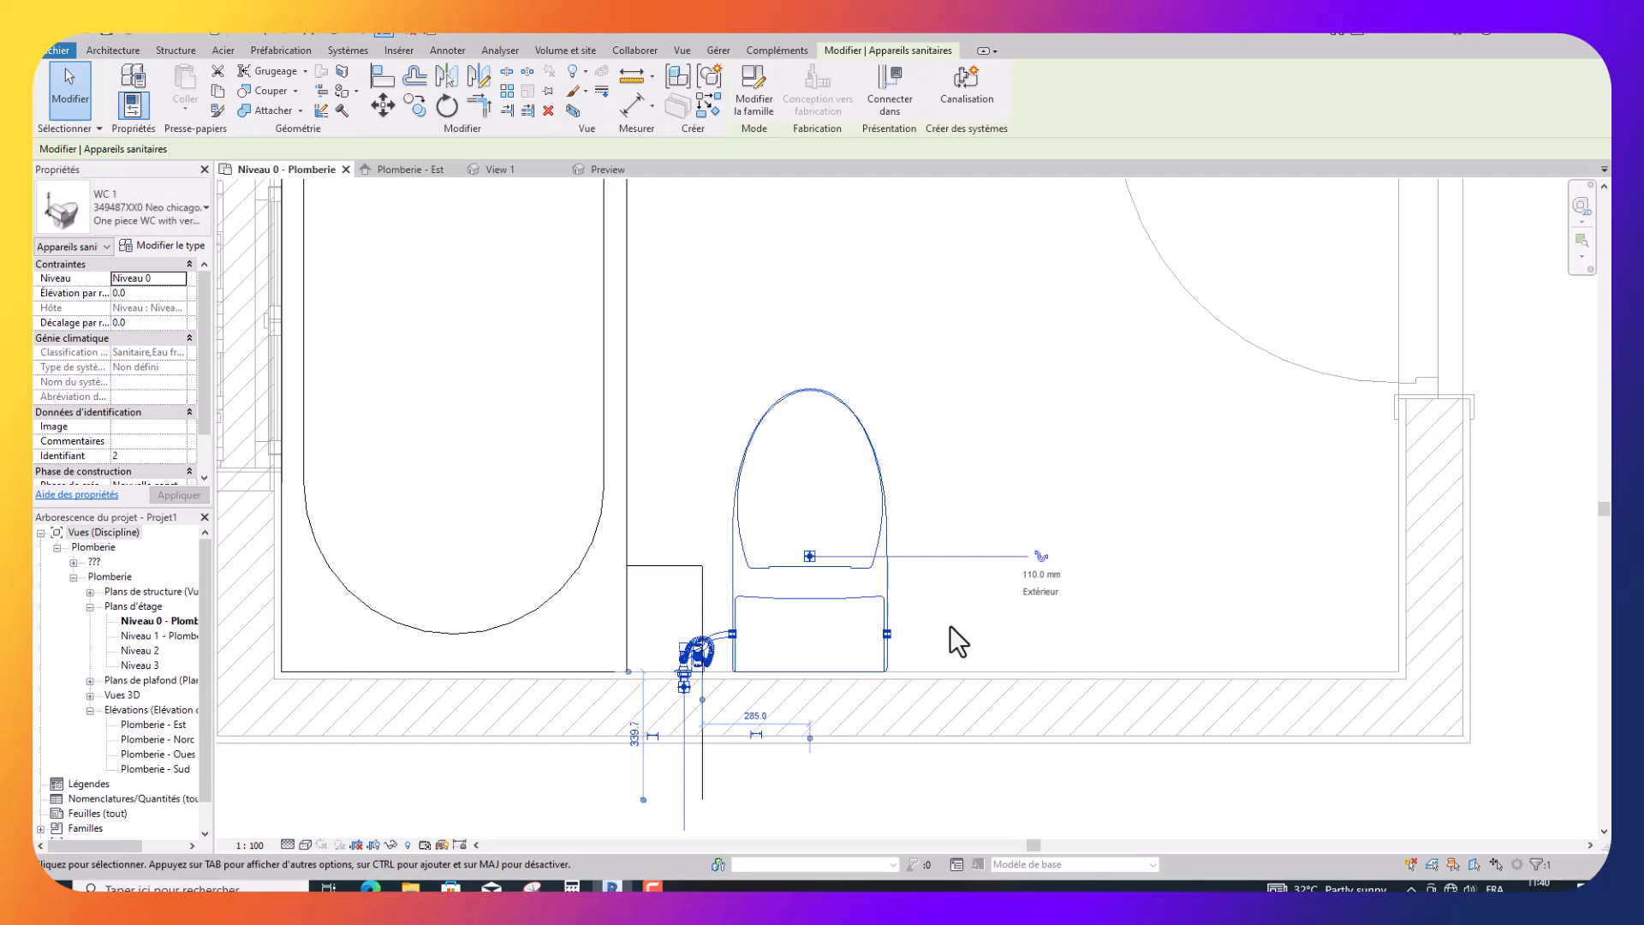
pyautogui.press('Right')
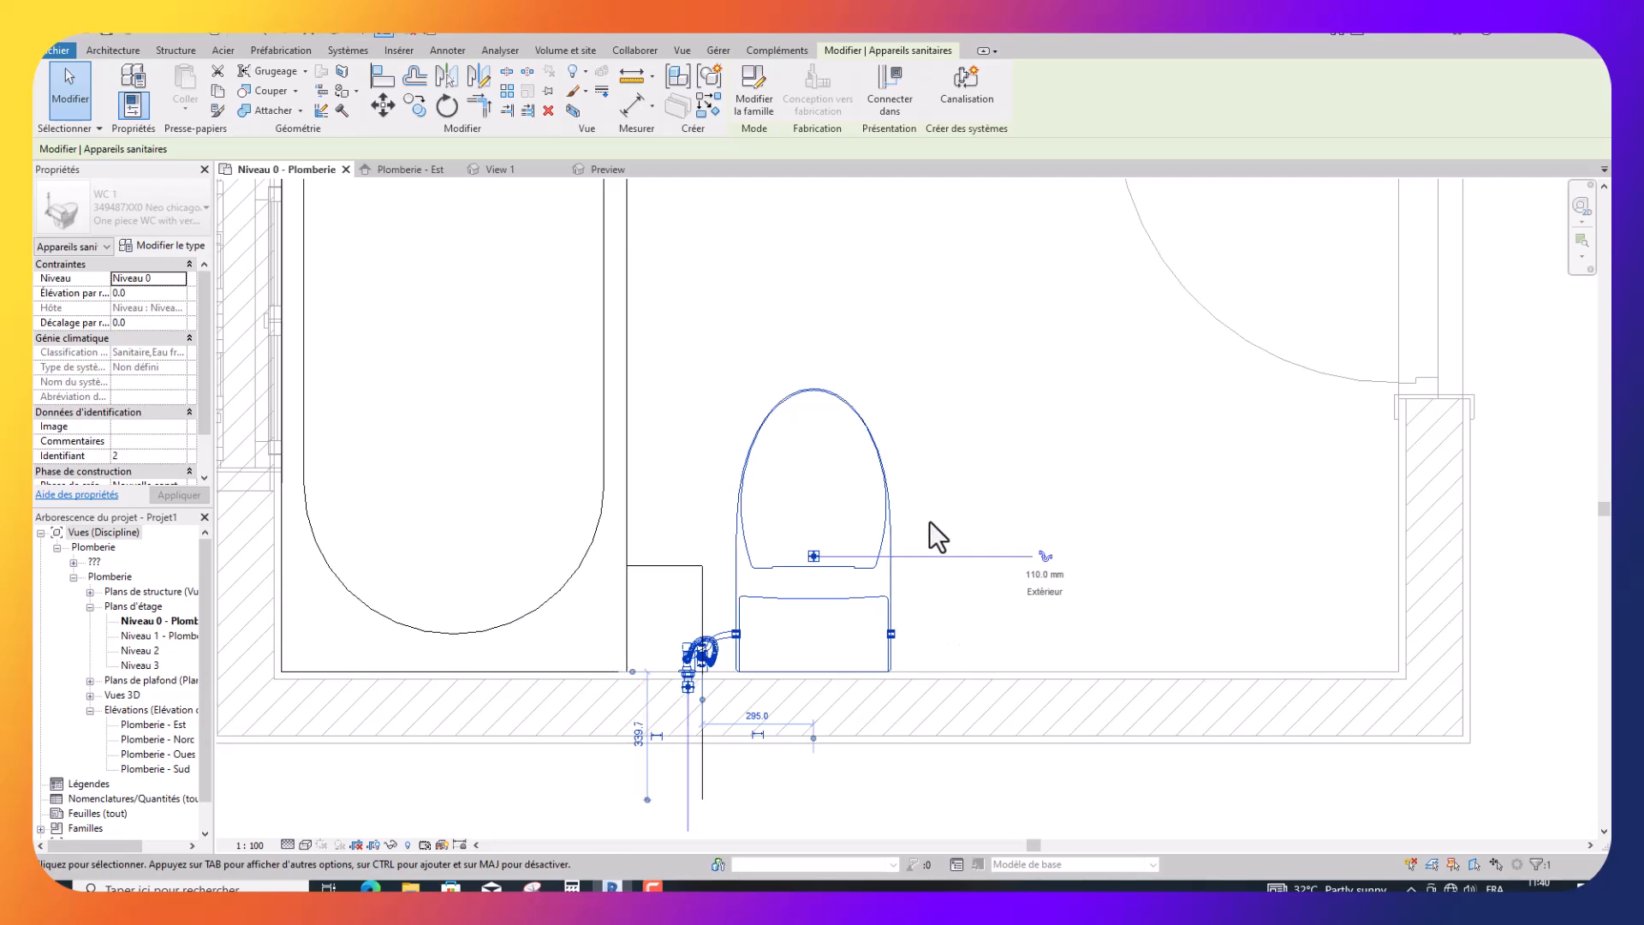
pyautogui.click(938, 435)
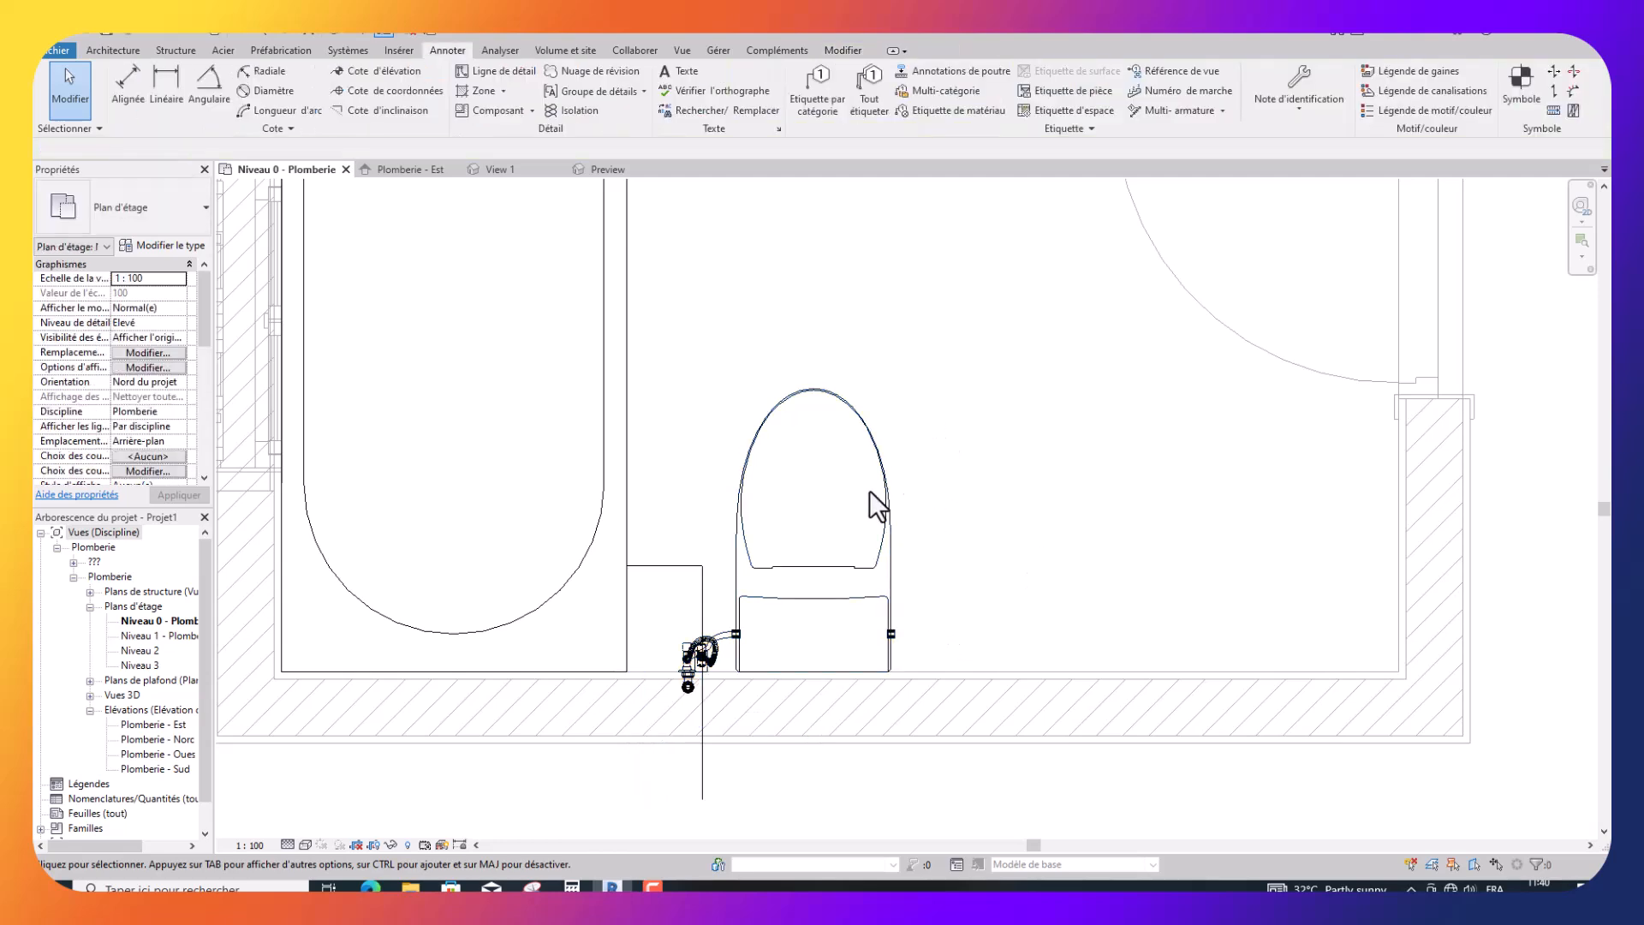
# Delete the vertical and horizontal detail lines between the bathtub and the WC.
pyautogui.click(703, 605)
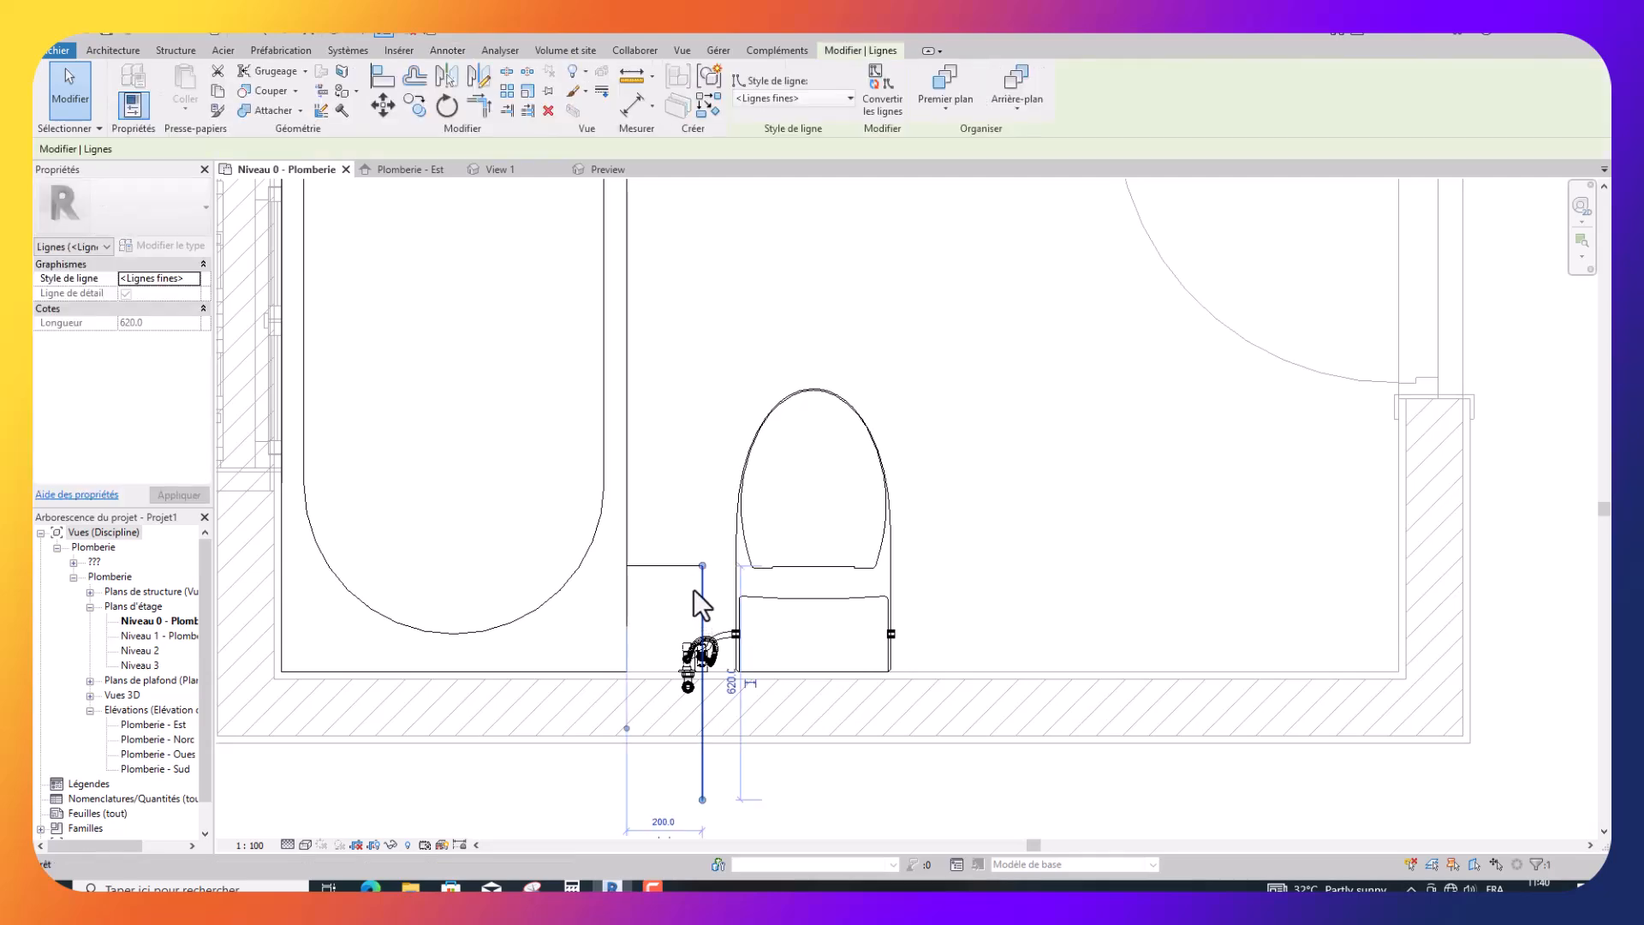
pyautogui.press('Delete')
pyautogui.click(683, 567)
pyautogui.press('Delete')
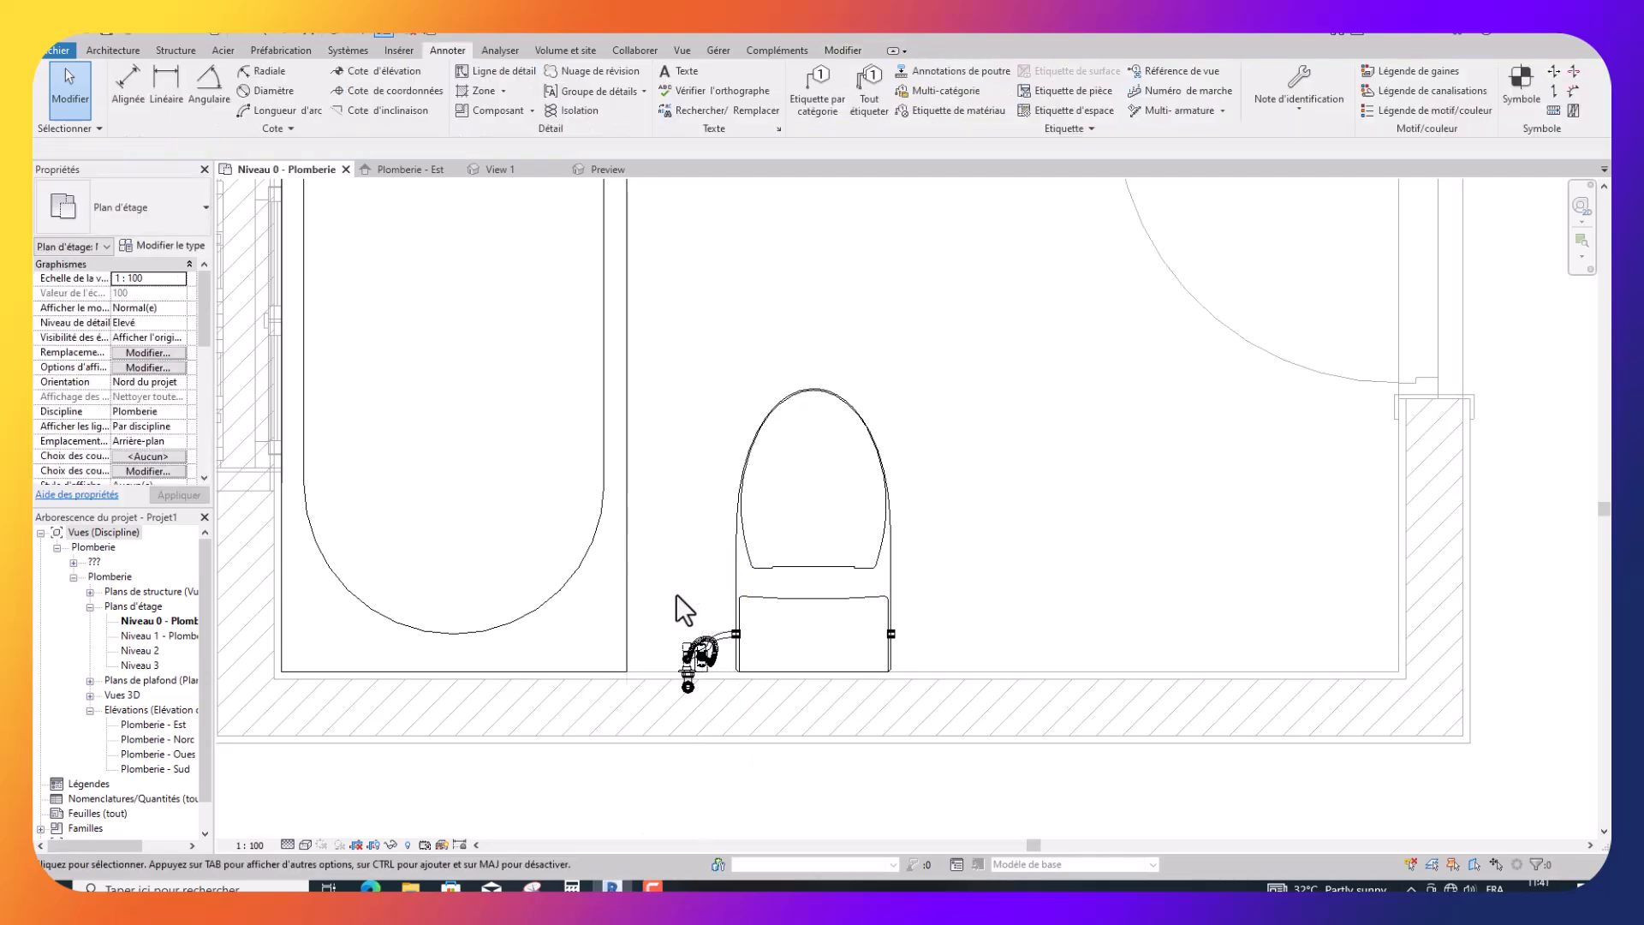
# Close the open Preview and View 1 family views.
pyautogui.scroll(-5, 675, 595)
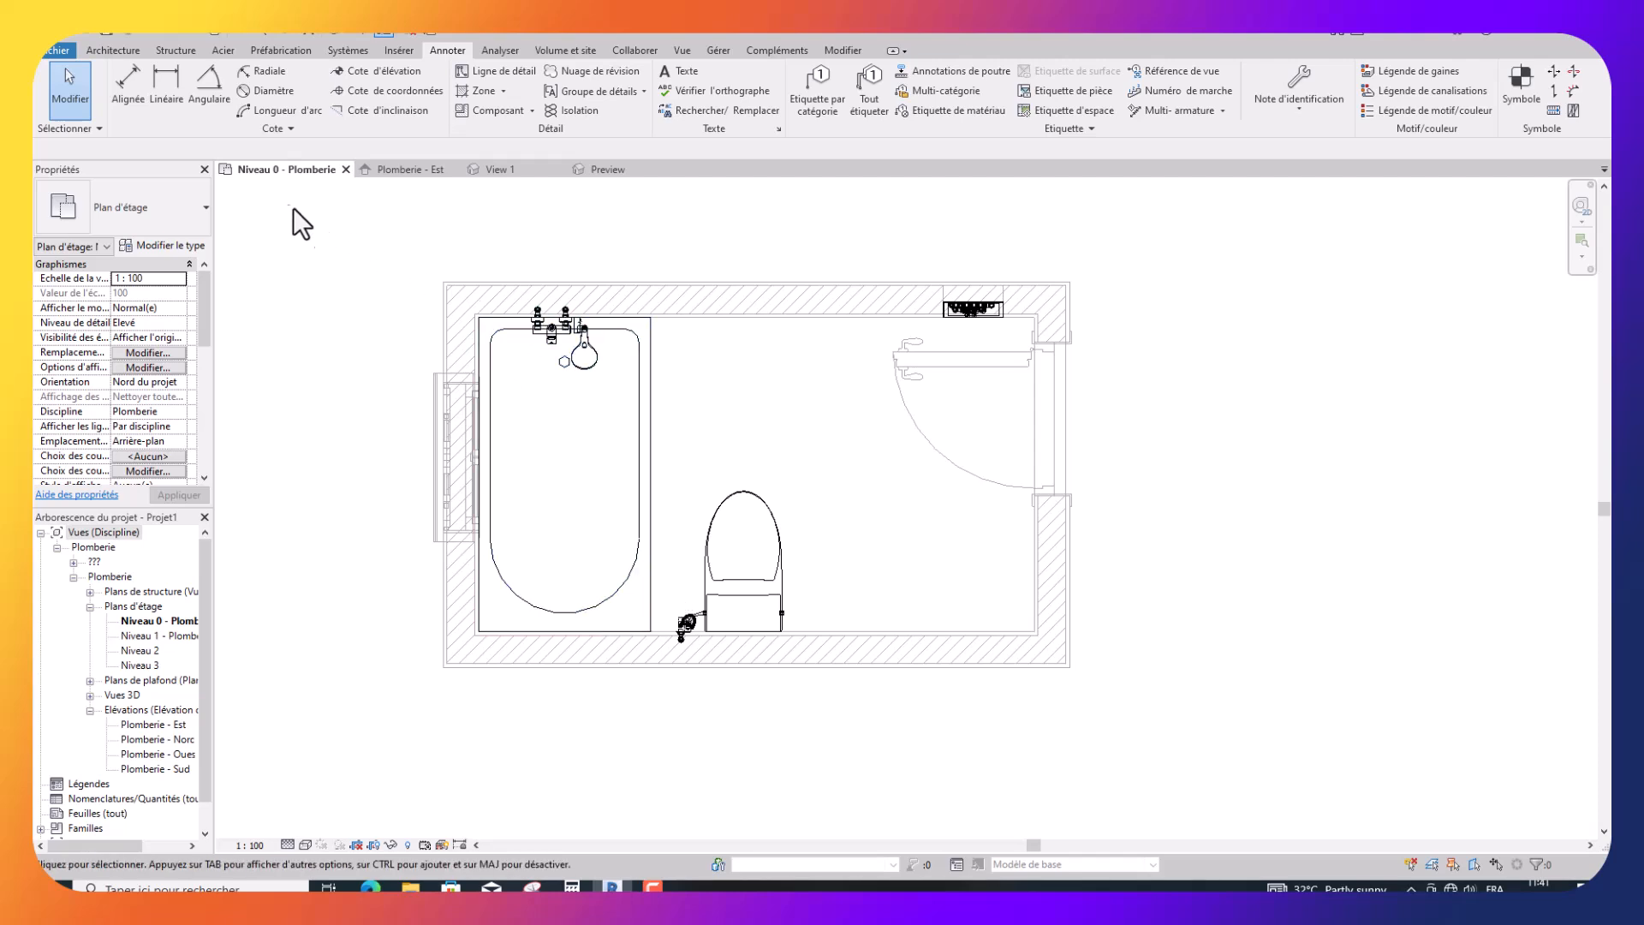
pyautogui.moveTo(655, 173)
pyautogui.click(664, 170)
pyautogui.click(559, 170)
# Open the family file robinet de puisage.rfa and load it into Projet1.
pyautogui.click(85, 31)
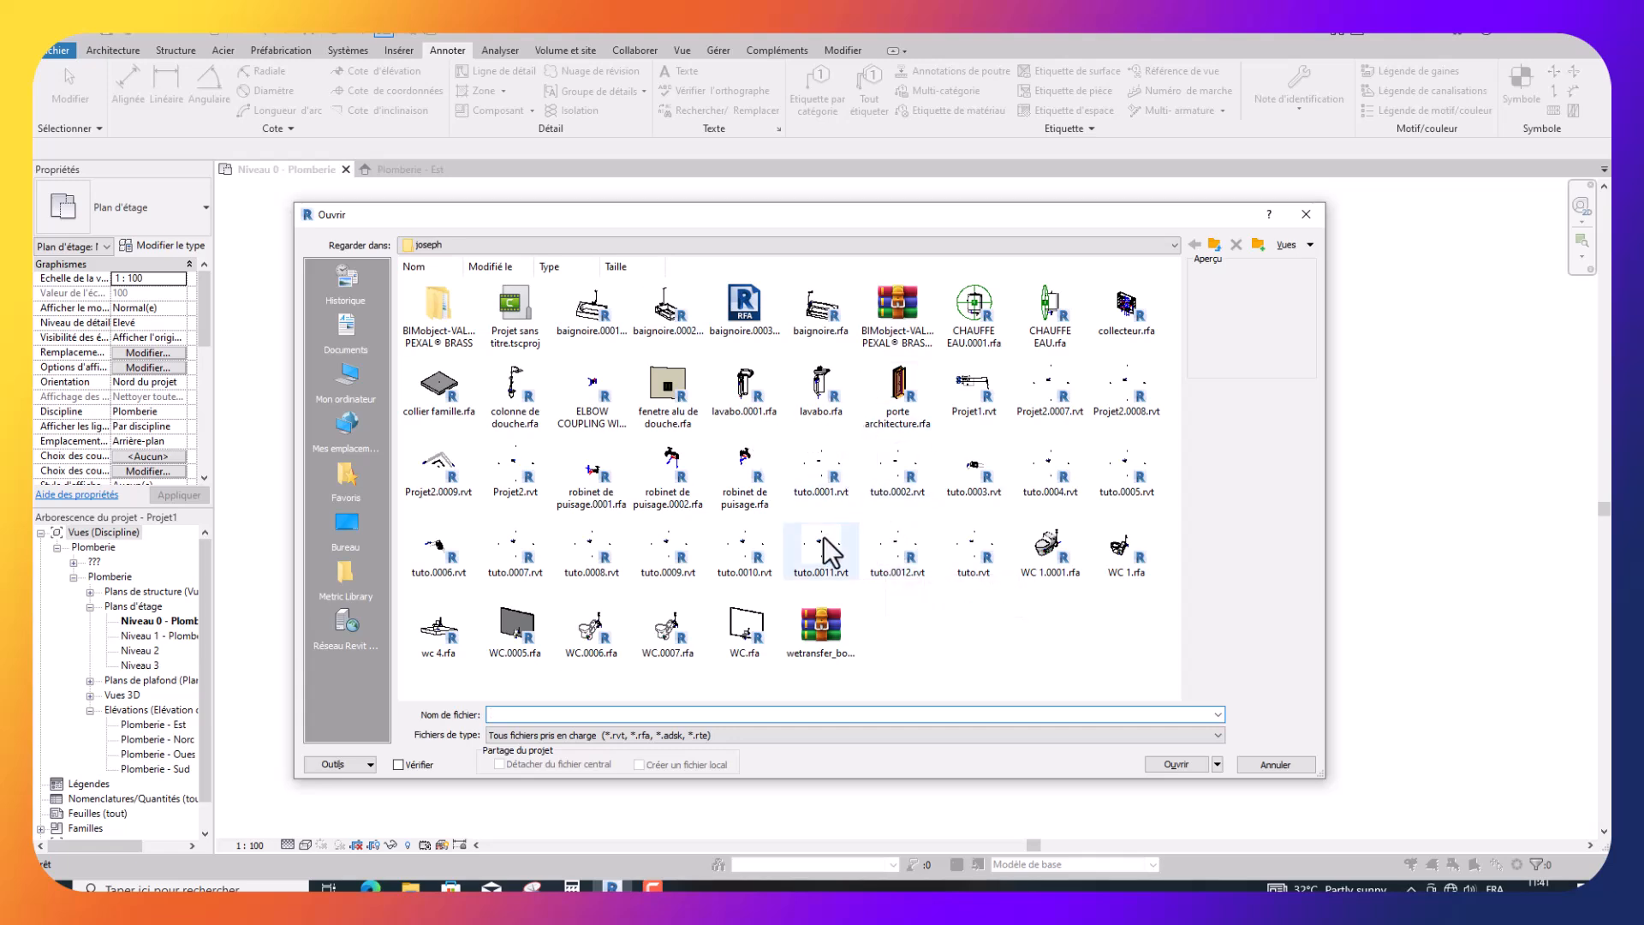
pyautogui.click(745, 479)
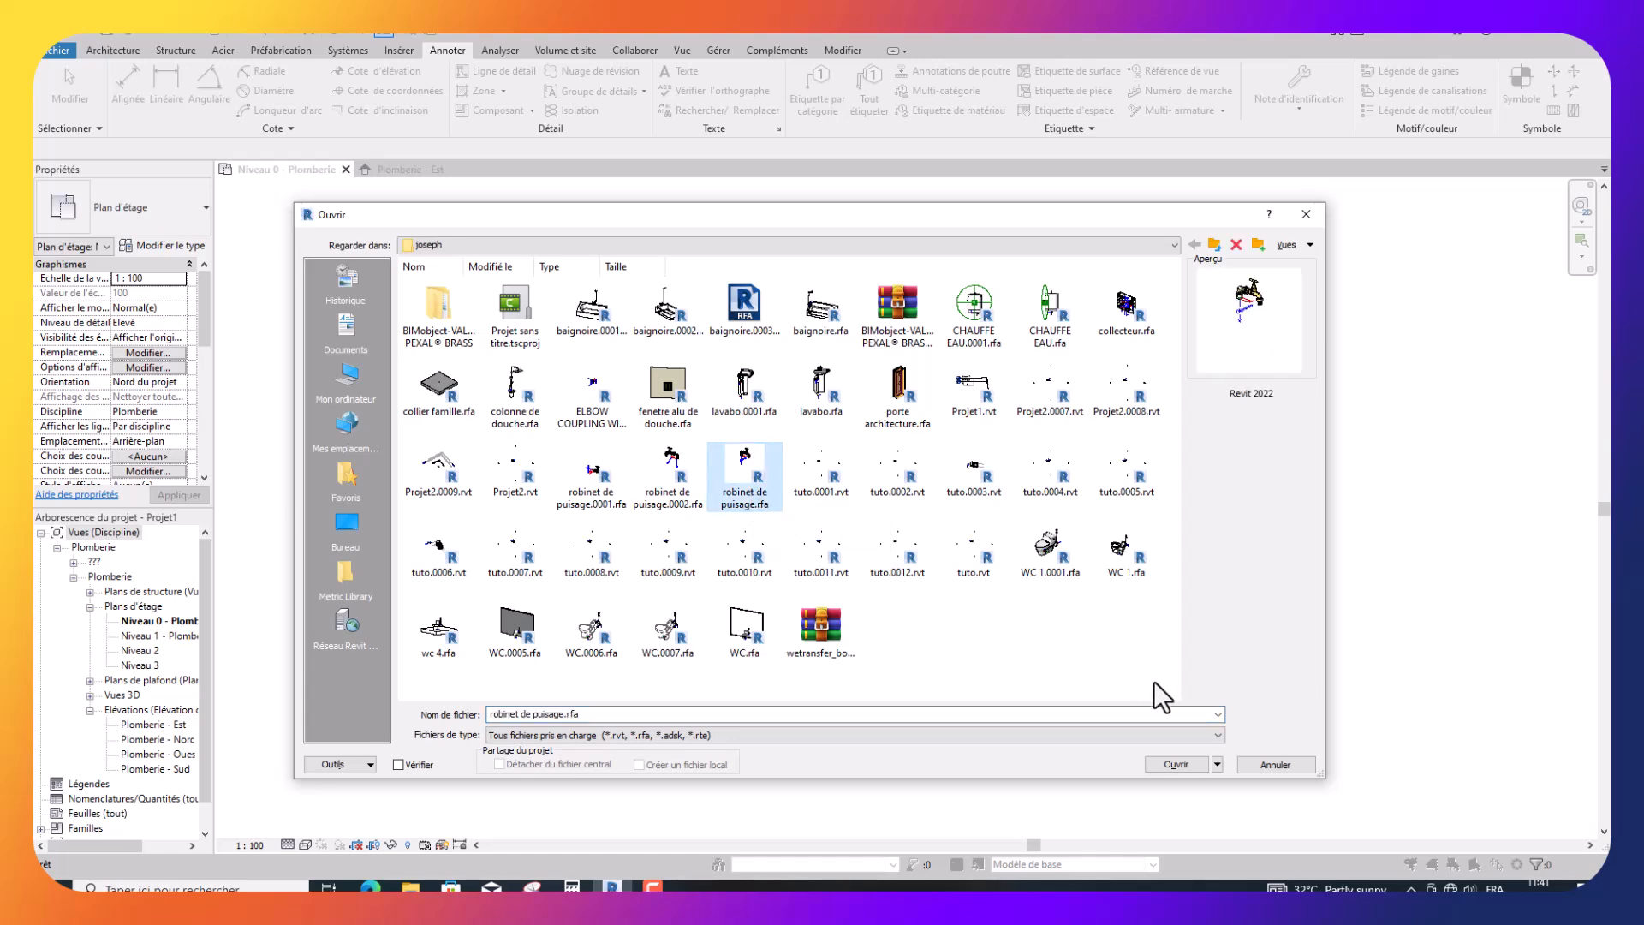
pyautogui.click(1177, 765)
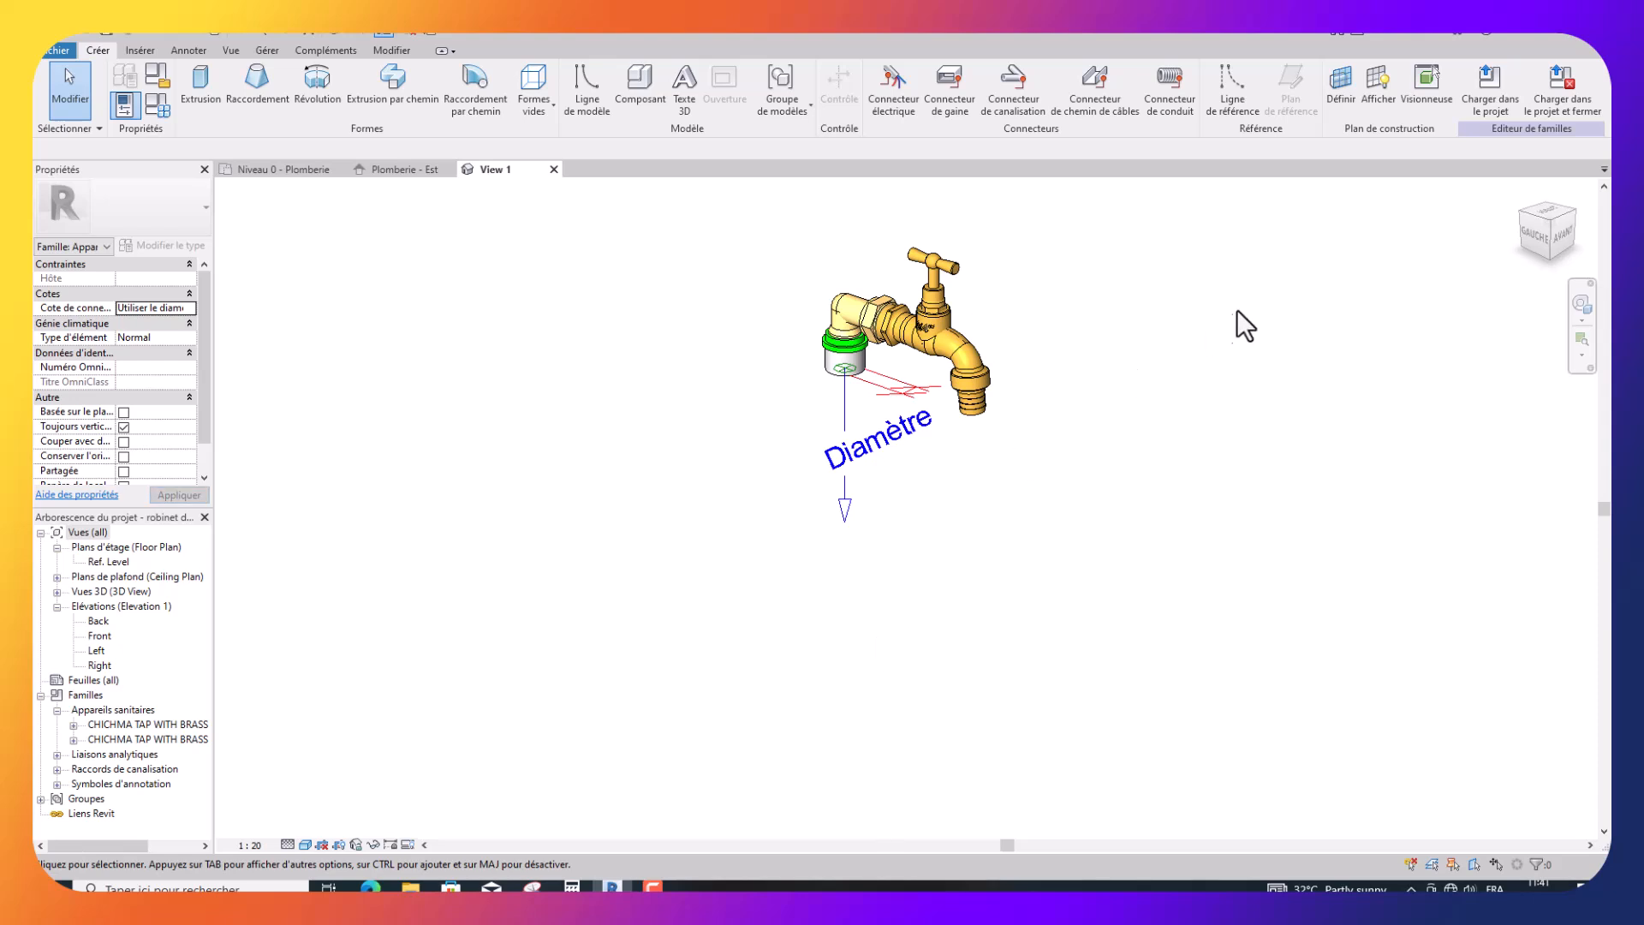
pyautogui.click(1474, 109)
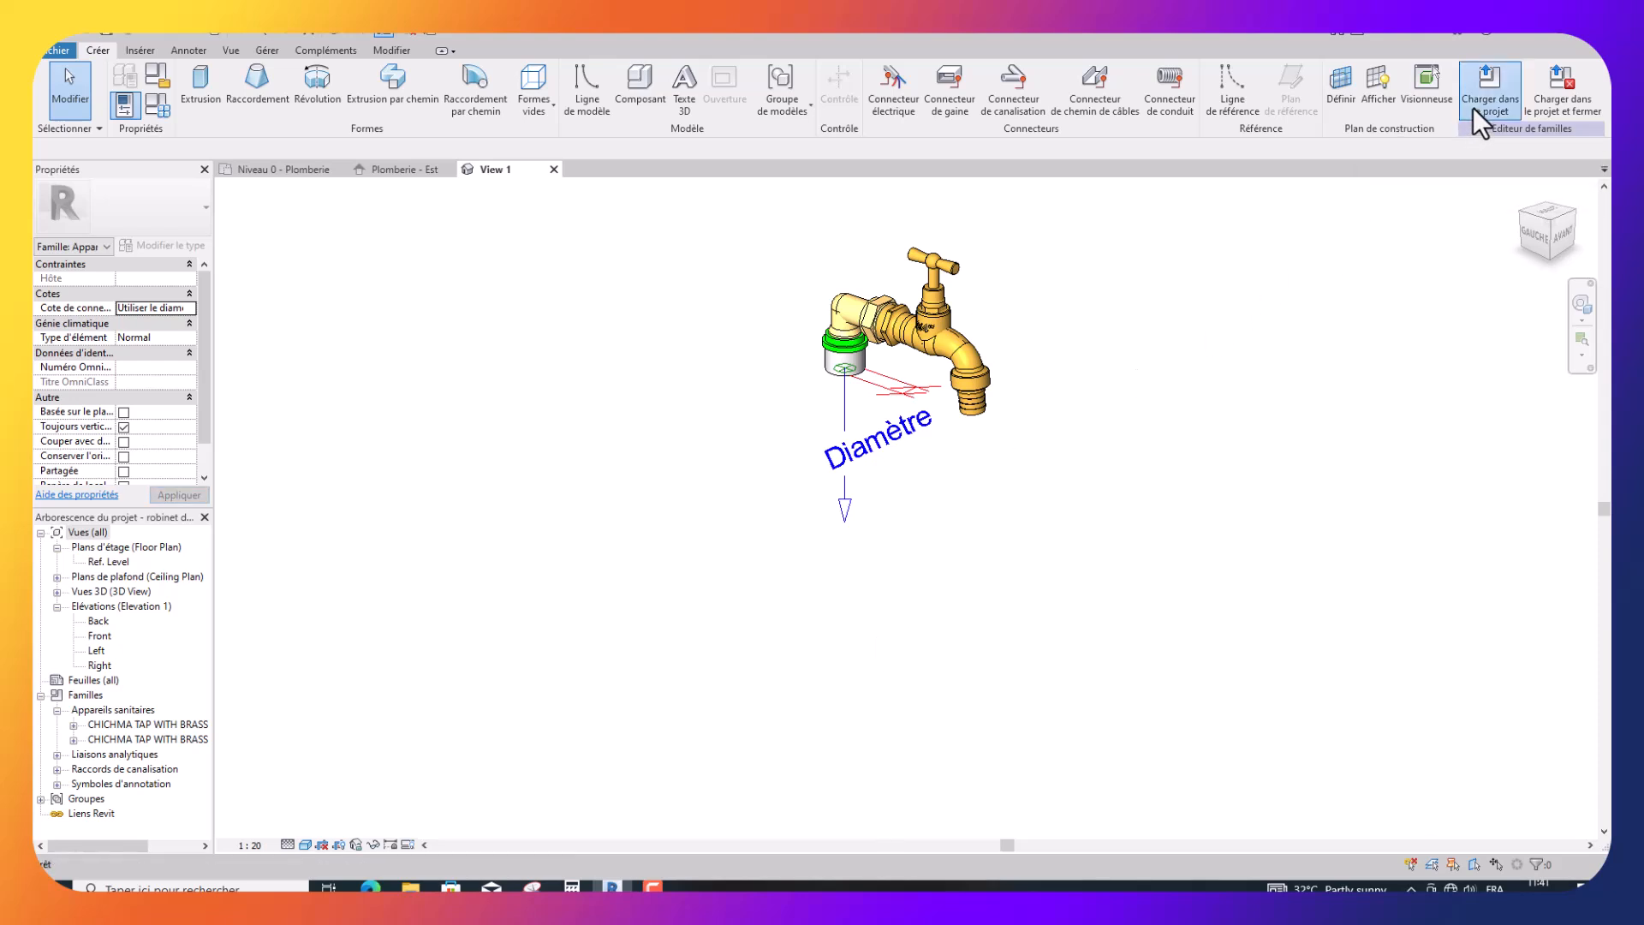
pyautogui.click(1473, 106)
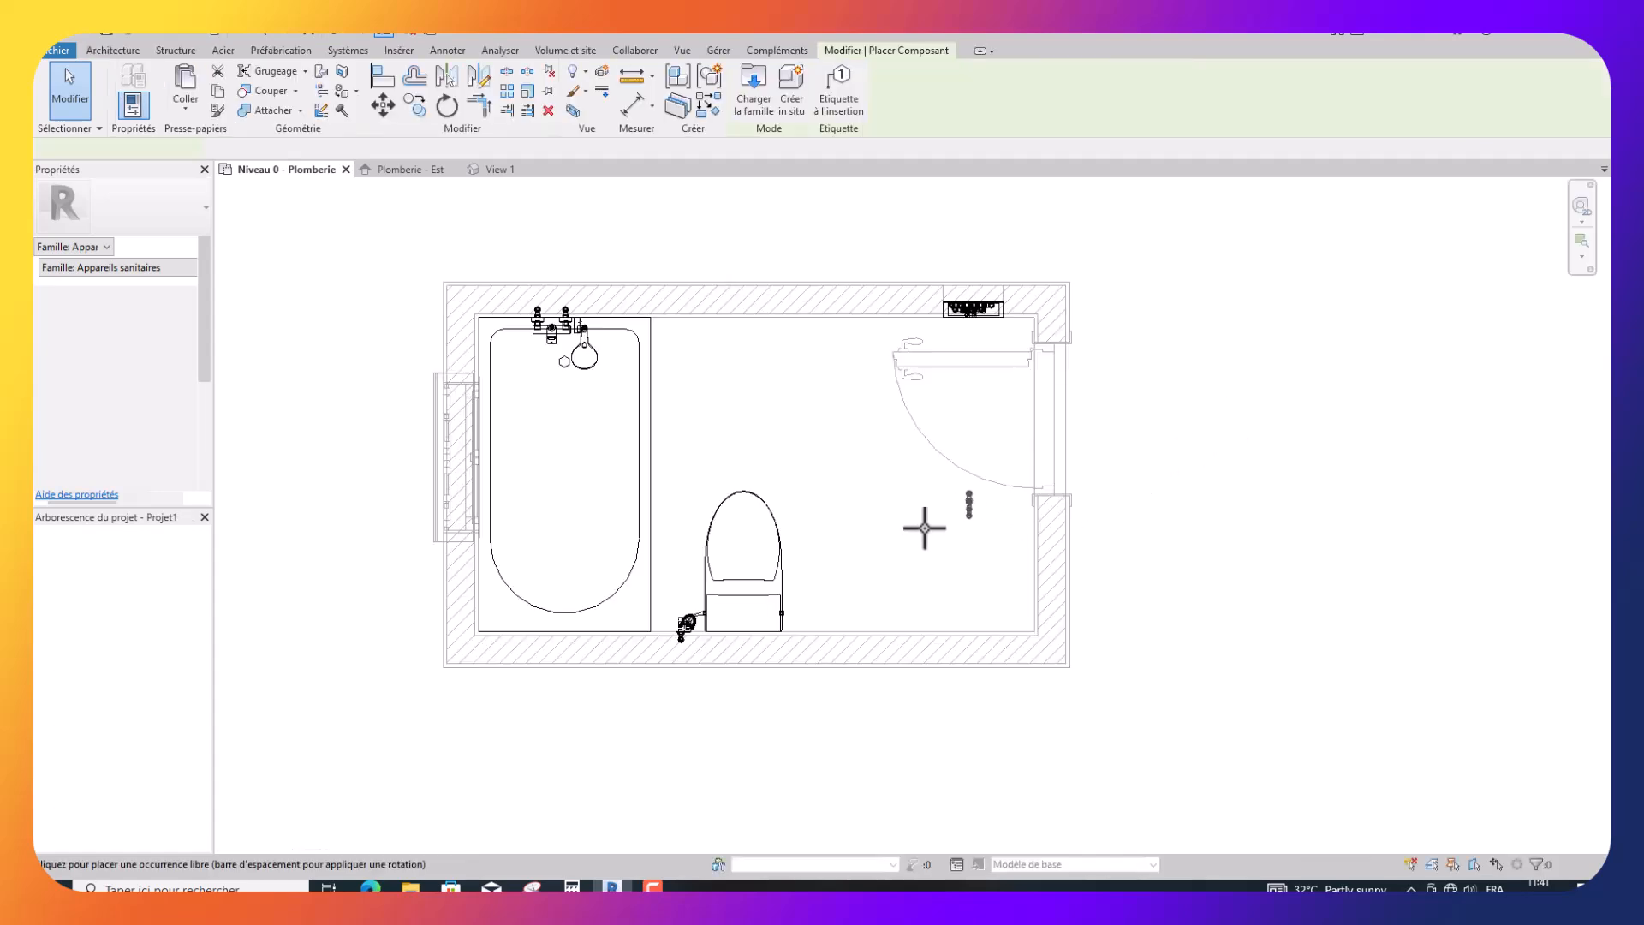
# Place the robinet de puisage on the lower wall between the WC and the door-side wall, rotated so its spout faces the room.
pyautogui.scroll(5, 857, 621)
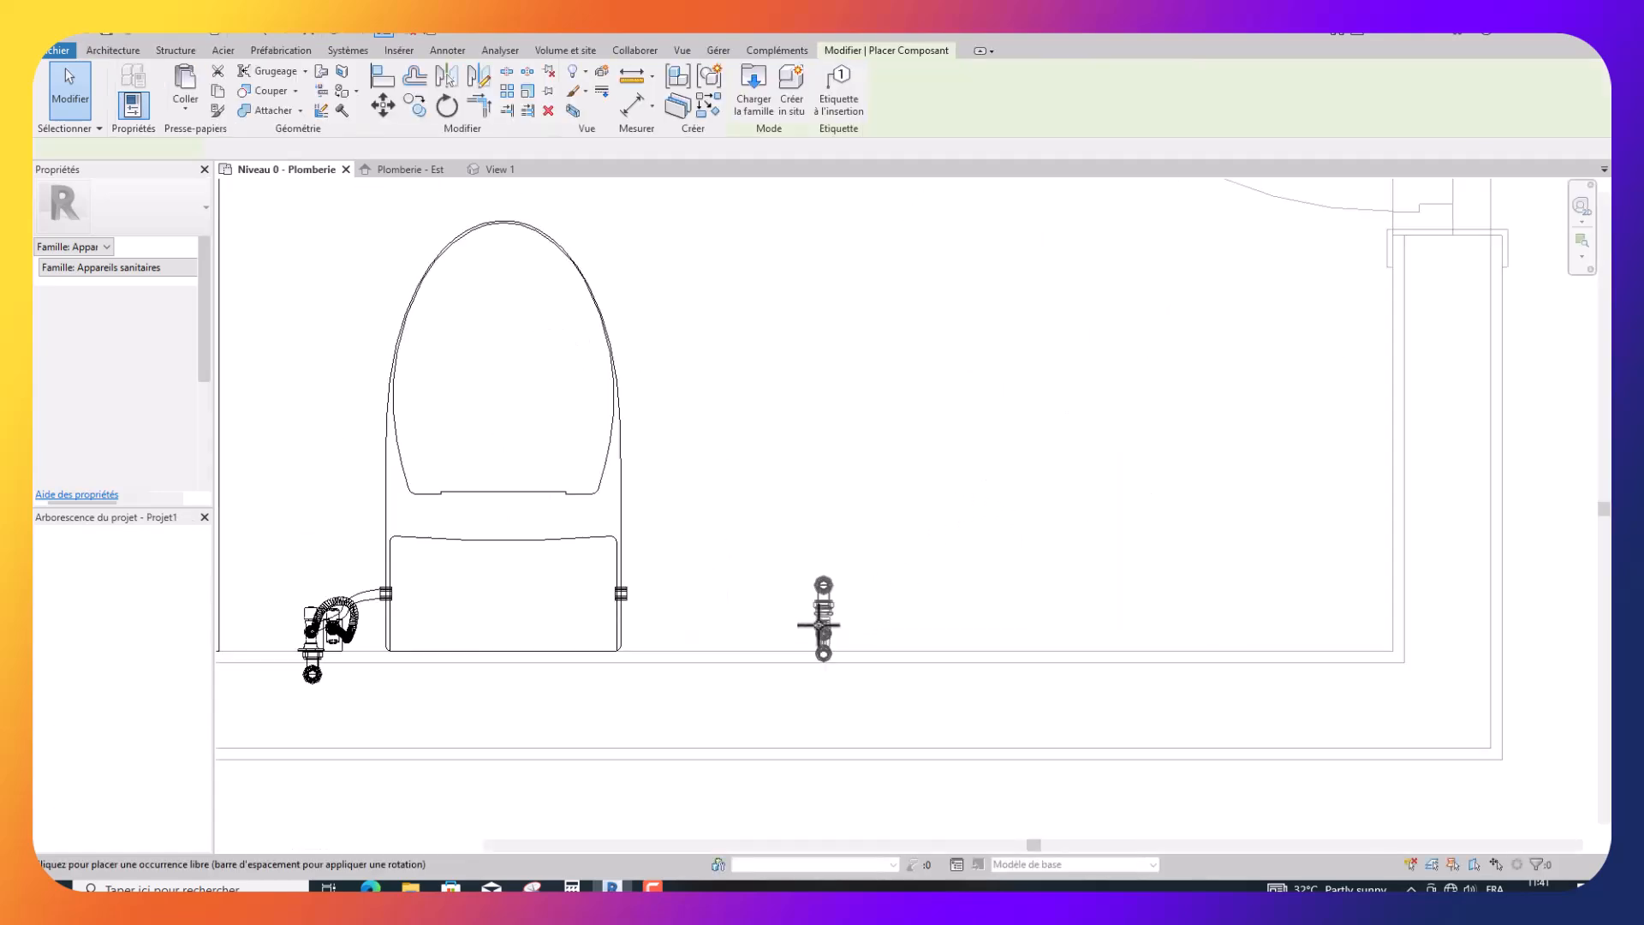
pyautogui.scroll(3, 816, 620)
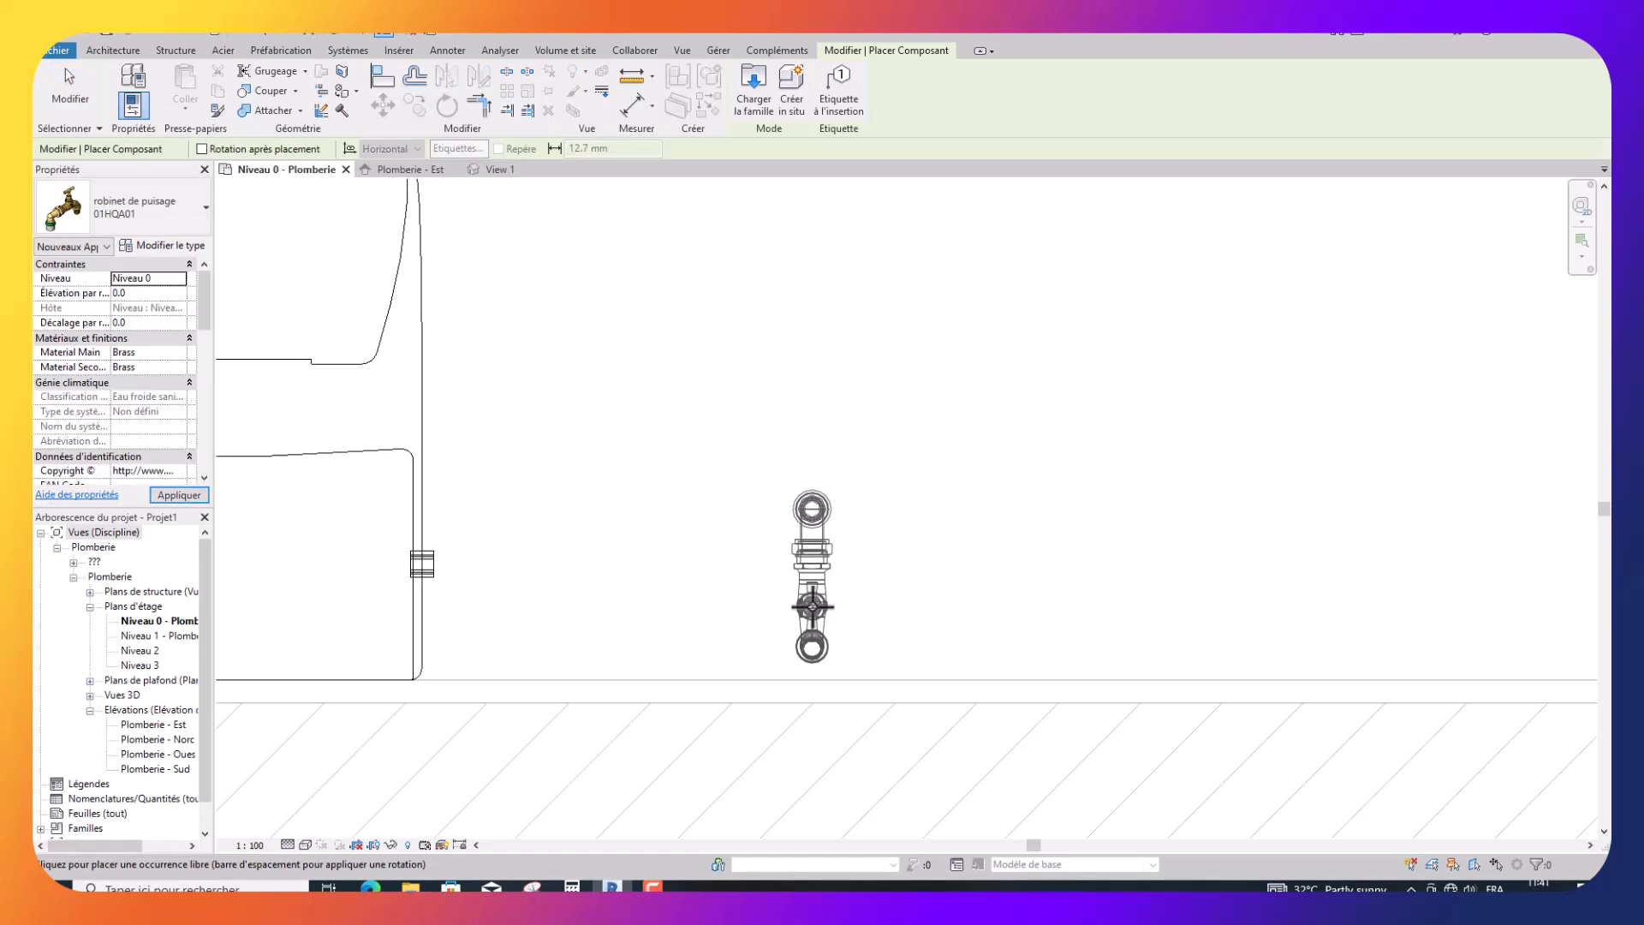
pyautogui.press('space')
pyautogui.press('space')
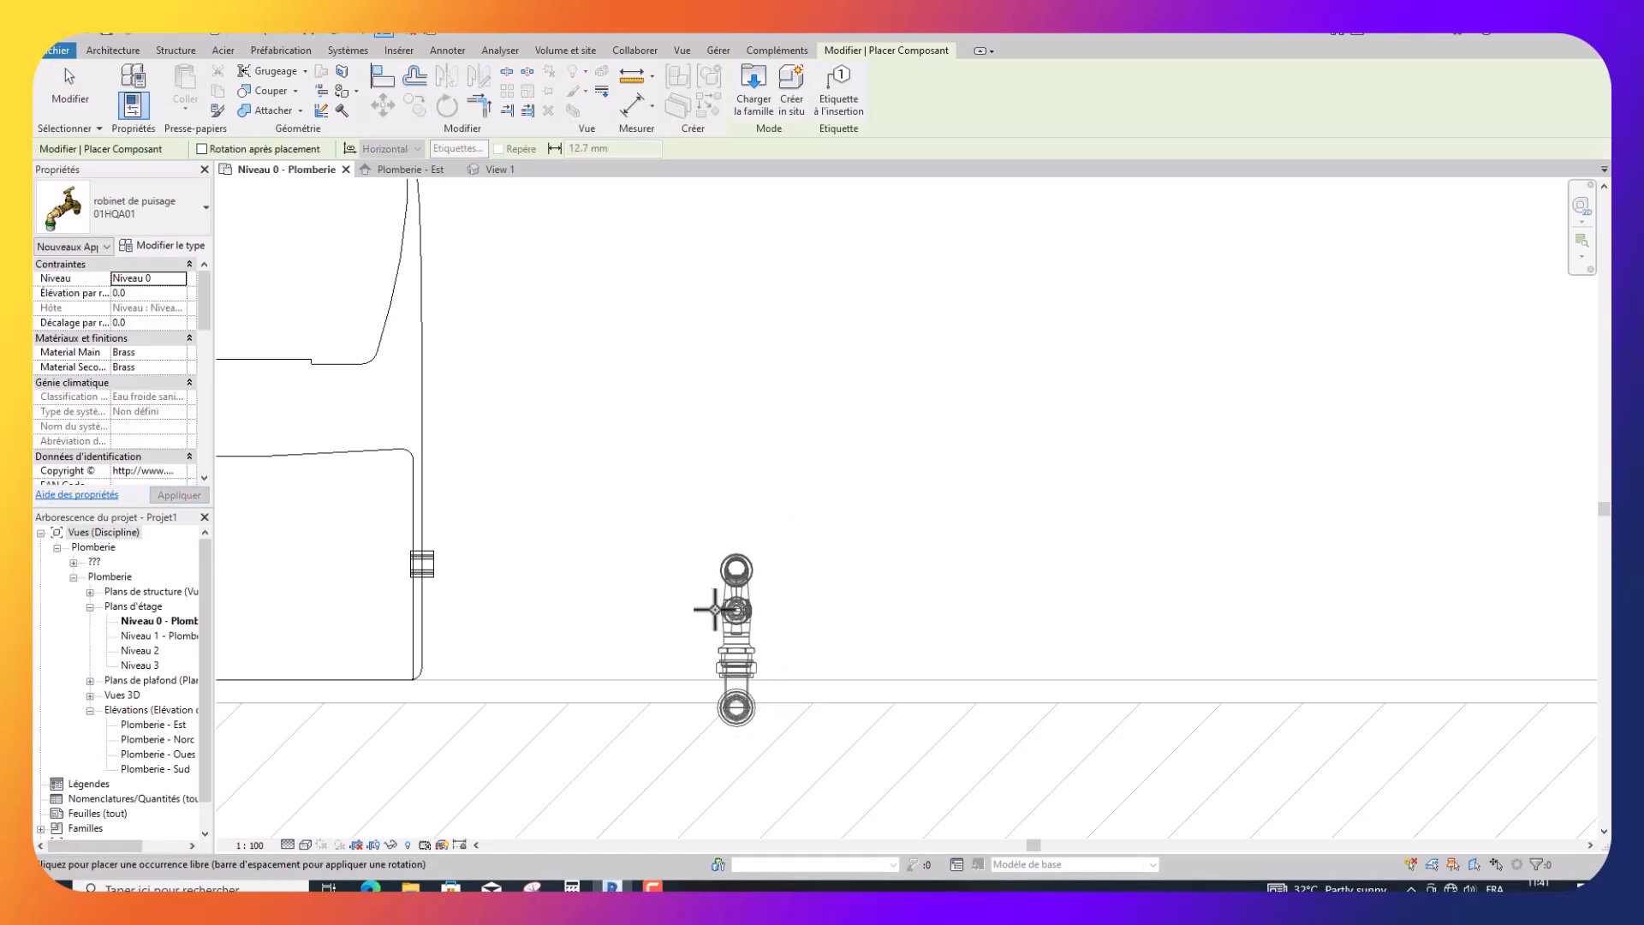
pyautogui.scroll(-2, 711, 606)
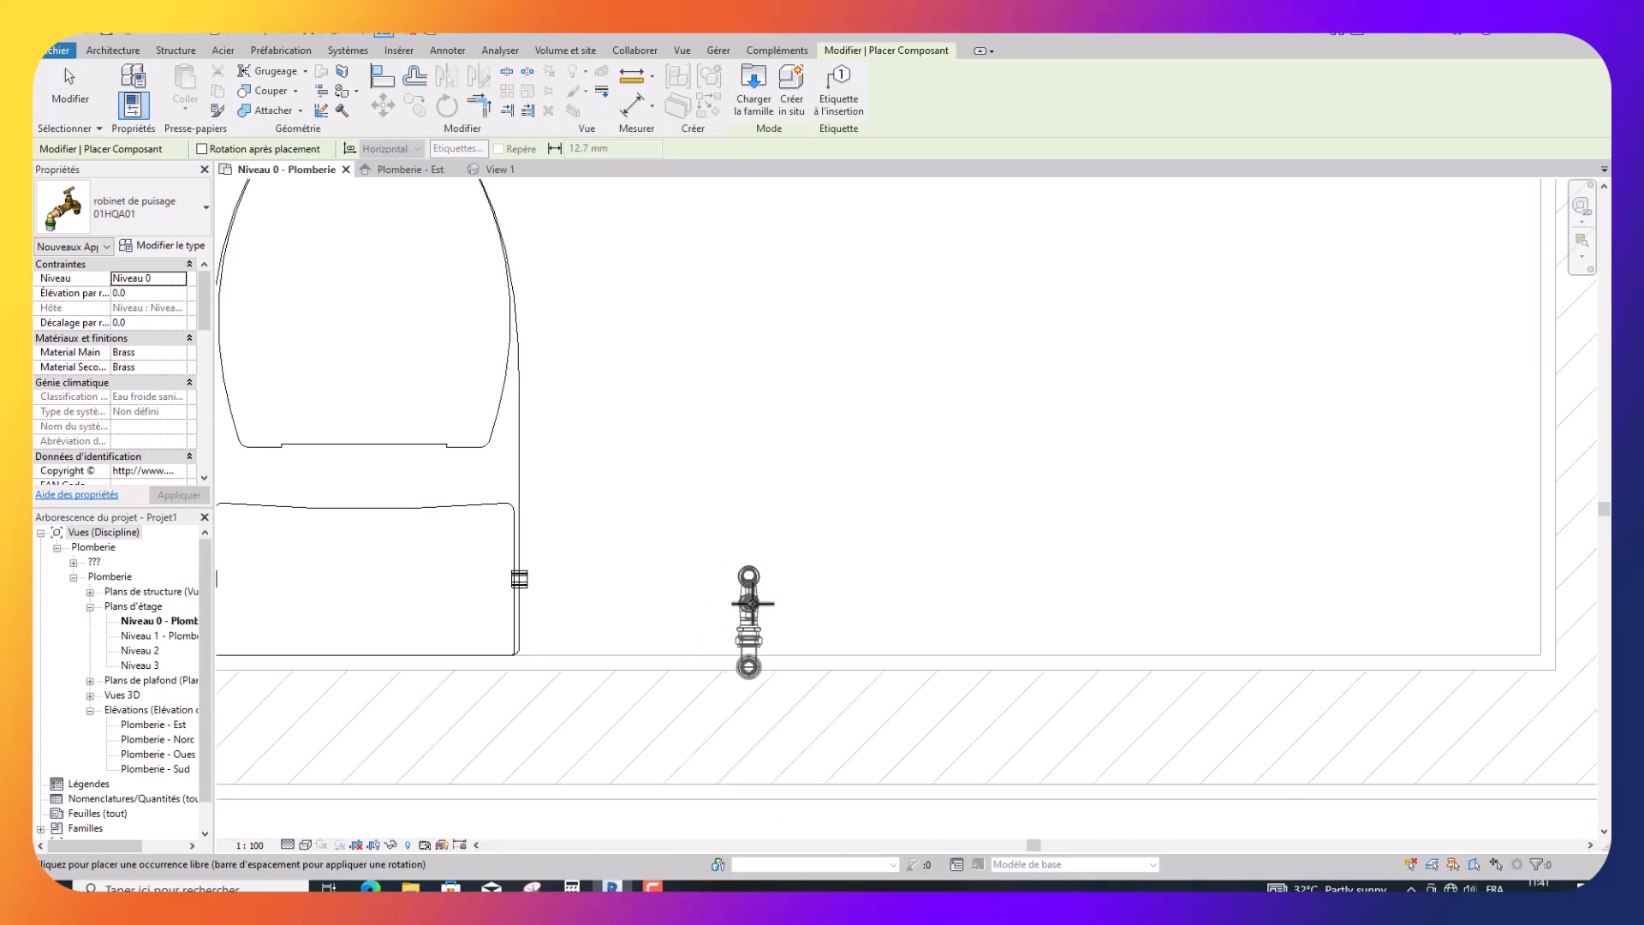
pyautogui.click(757, 612)
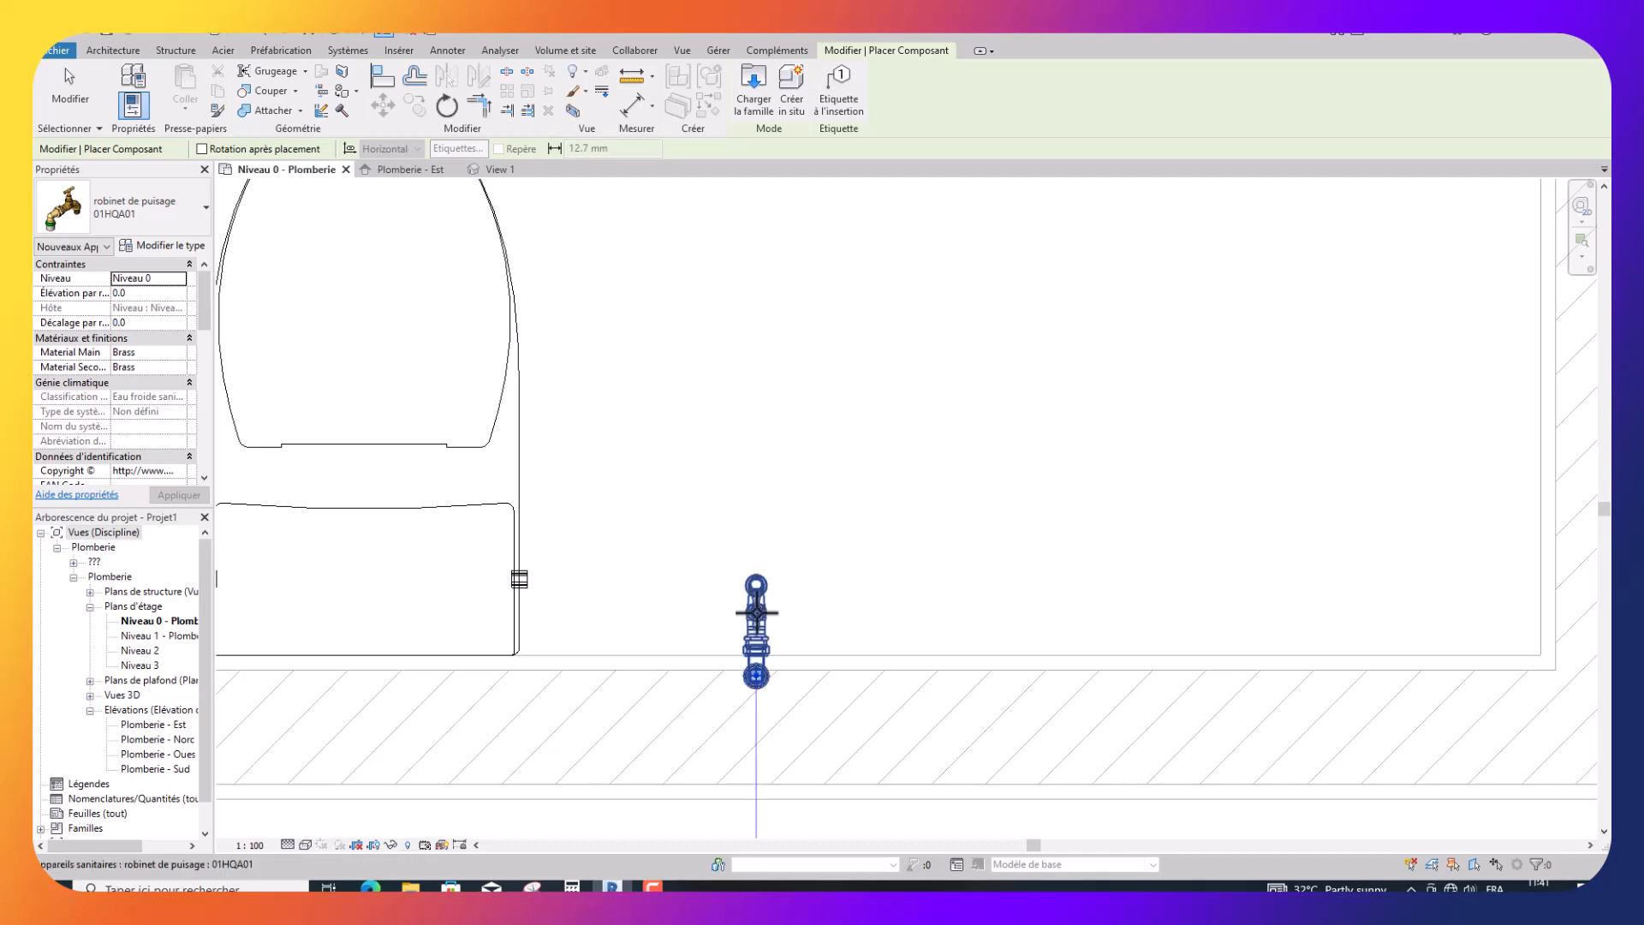
pyautogui.scroll(-2, 792, 600)
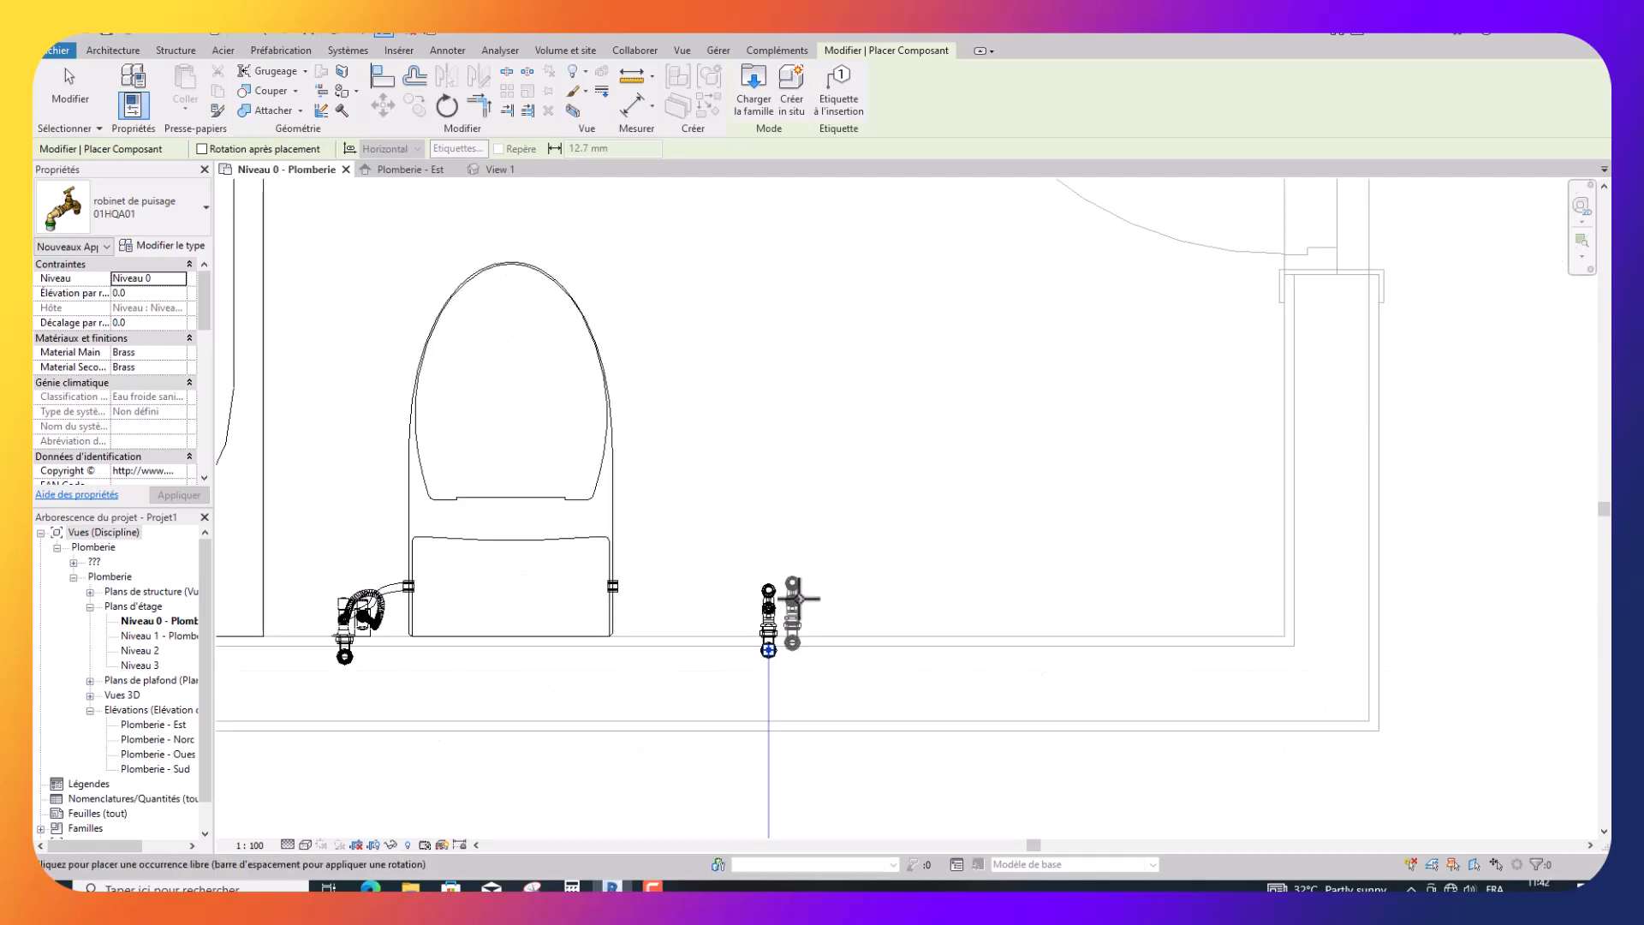
pyautogui.press('Escape')
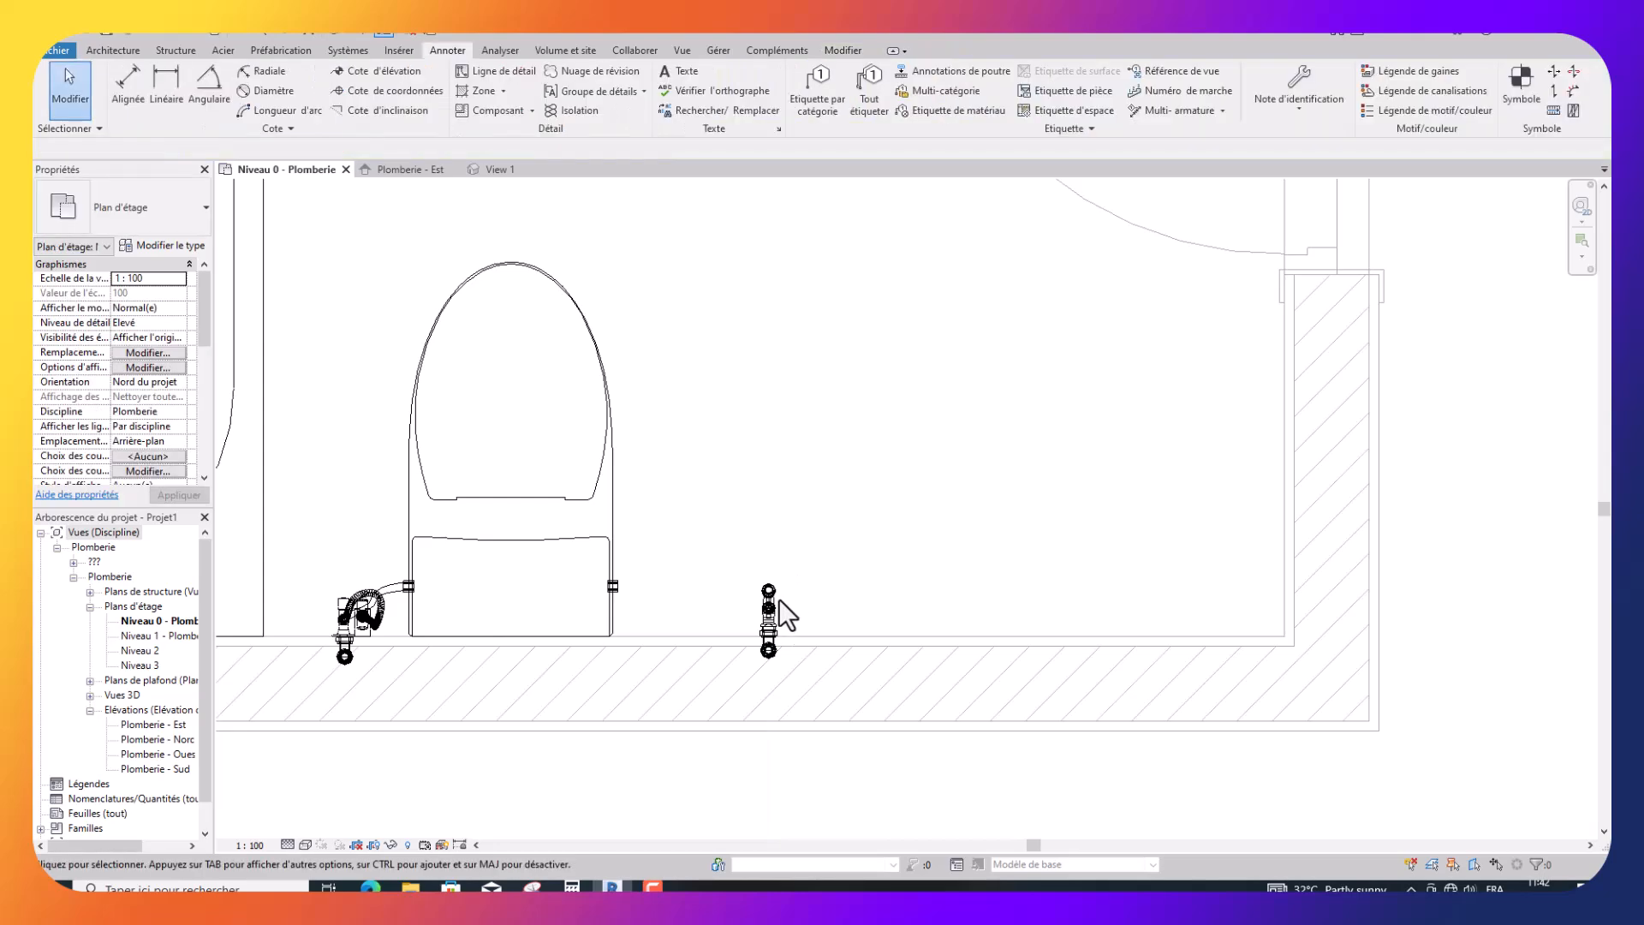
# Set the robinet de puisage's elevation from its level to 600 and close the View 1 family view.
pyautogui.click(767, 604)
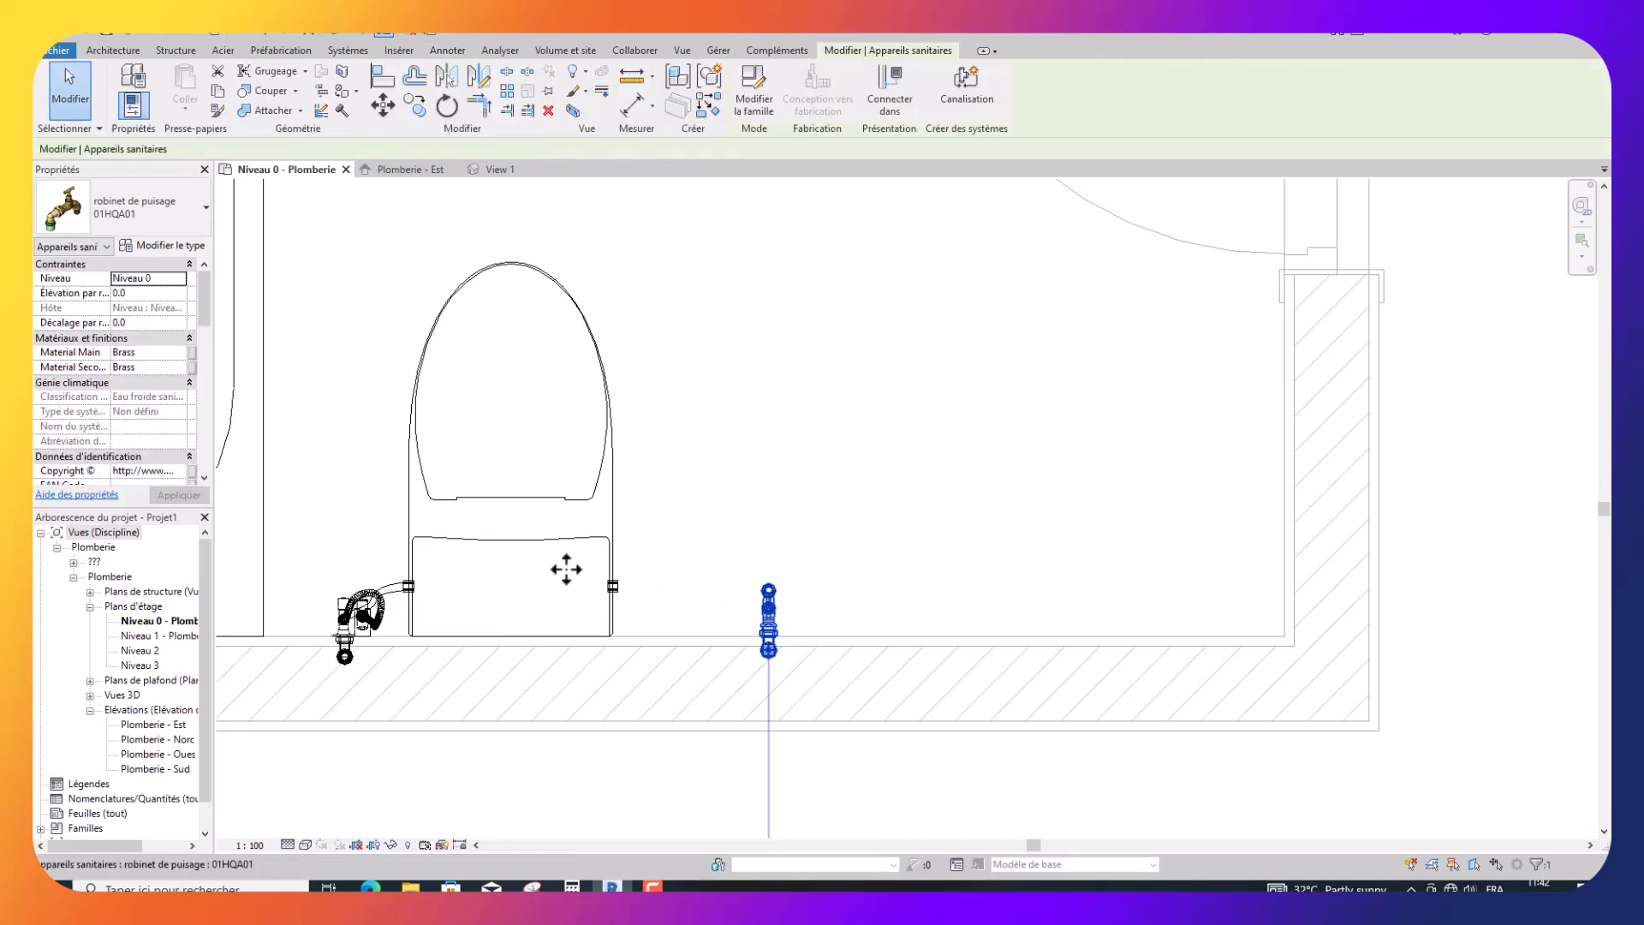
pyautogui.click(130, 292)
pyautogui.moveTo(130, 292); pyautogui.dragTo(96, 292)
pyautogui.write('600')
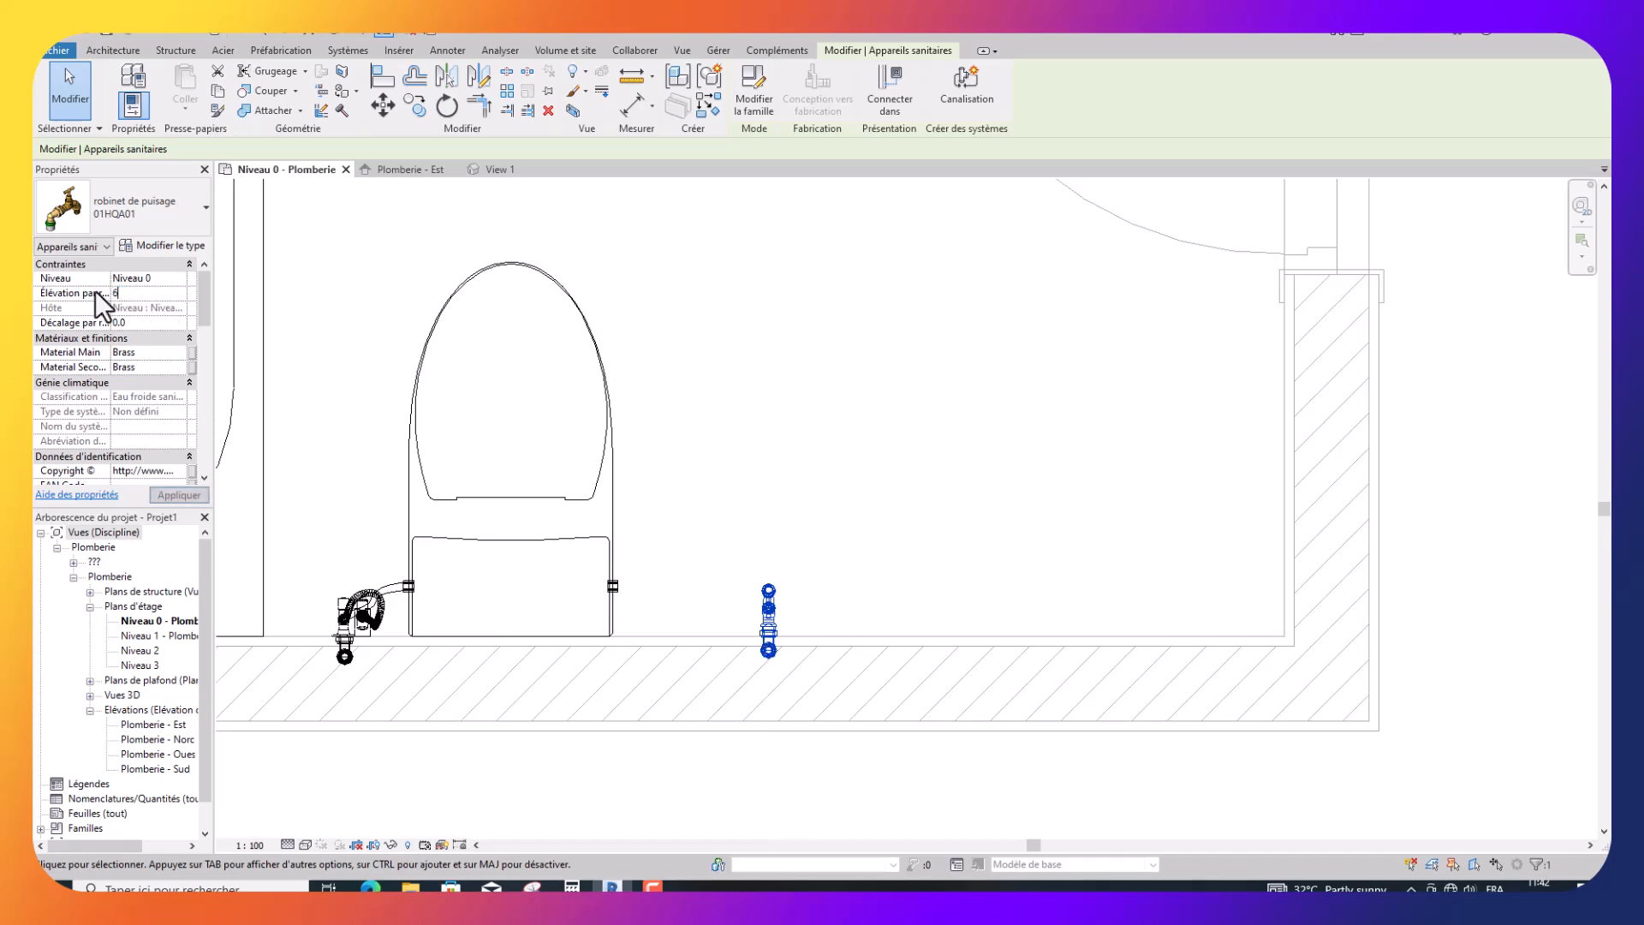
pyautogui.click(779, 354)
pyautogui.scroll(-4, 788, 439)
pyautogui.scroll(-1, 785, 431)
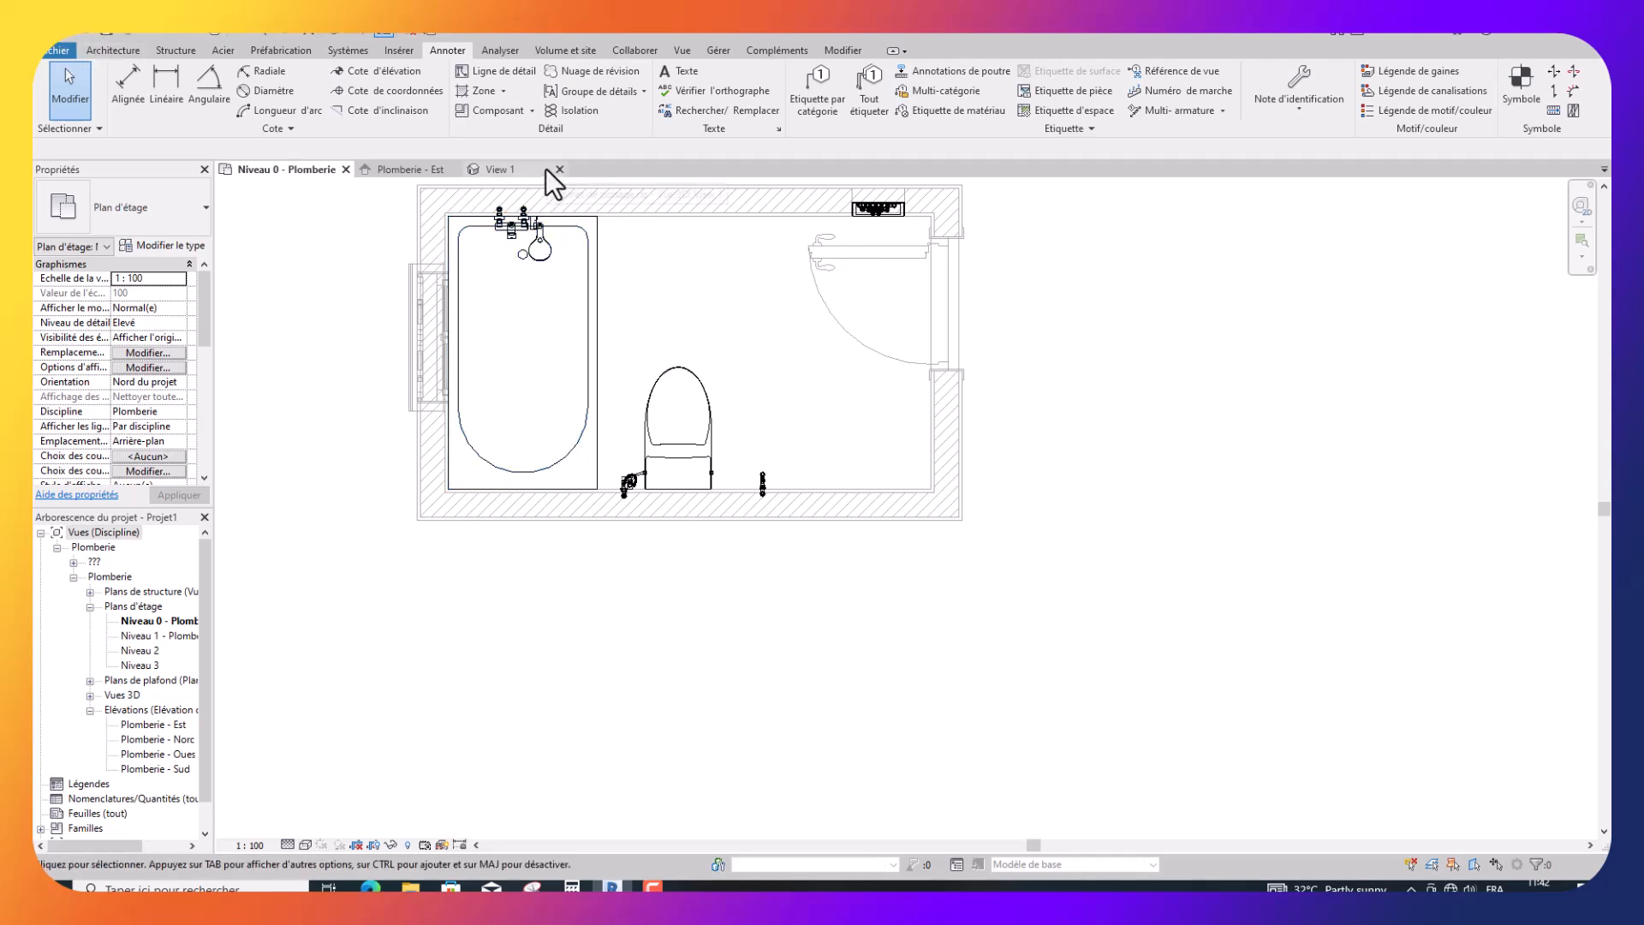
pyautogui.click(559, 168)
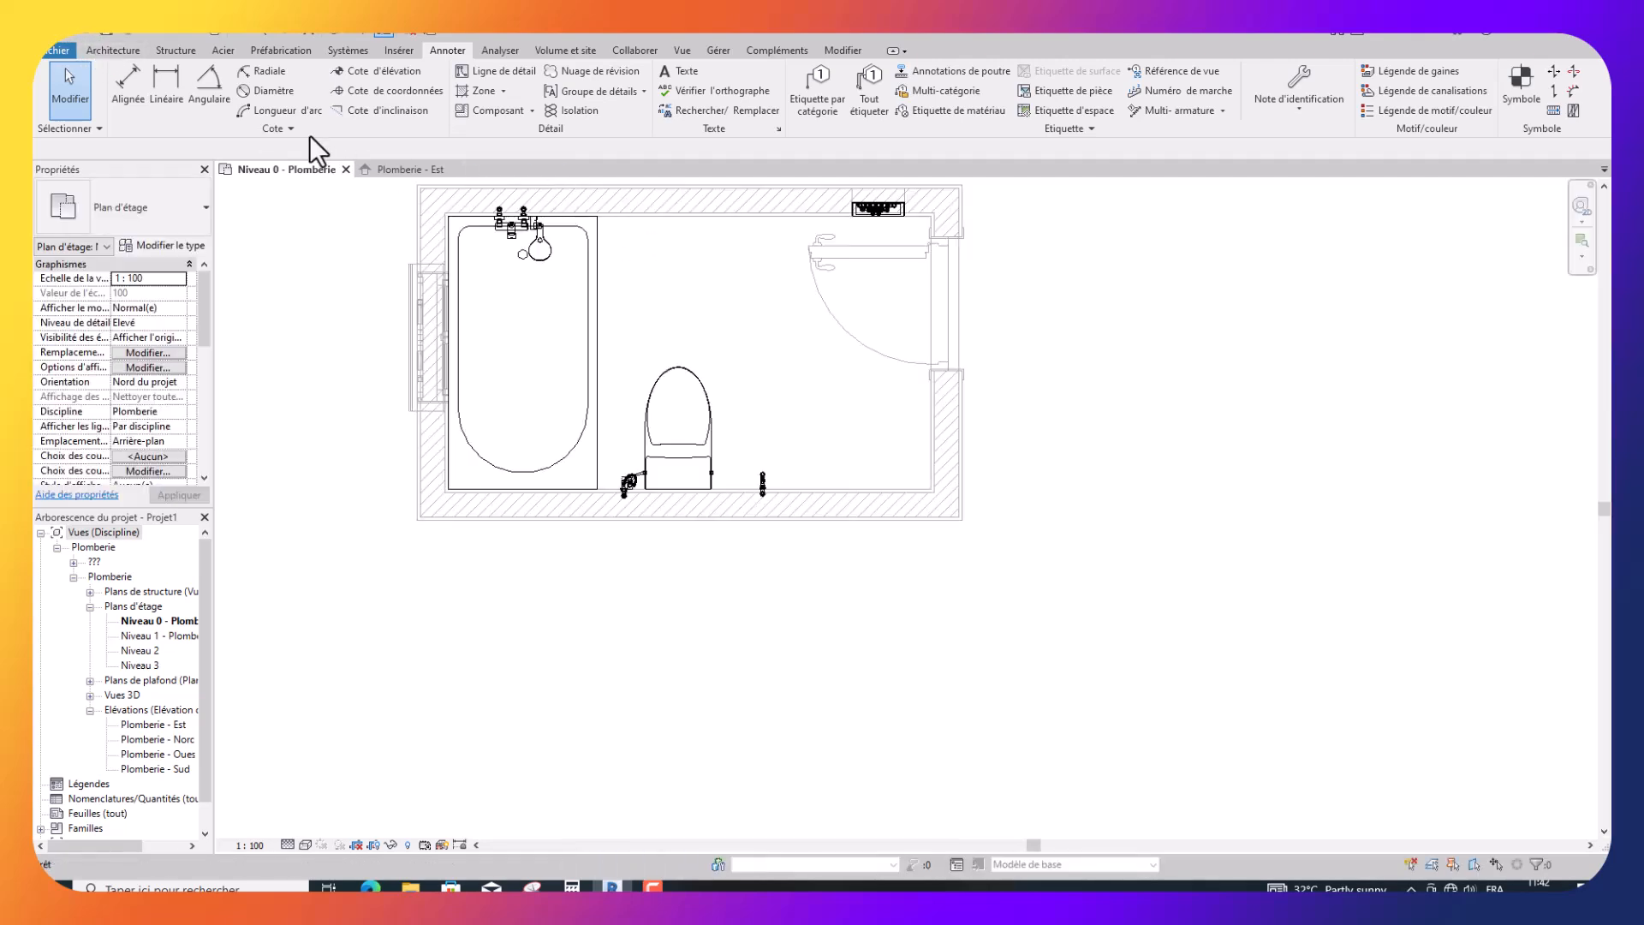
# Open the family file lavabo.rfa and load it into the plumbing project.
pyautogui.click(89, 33)
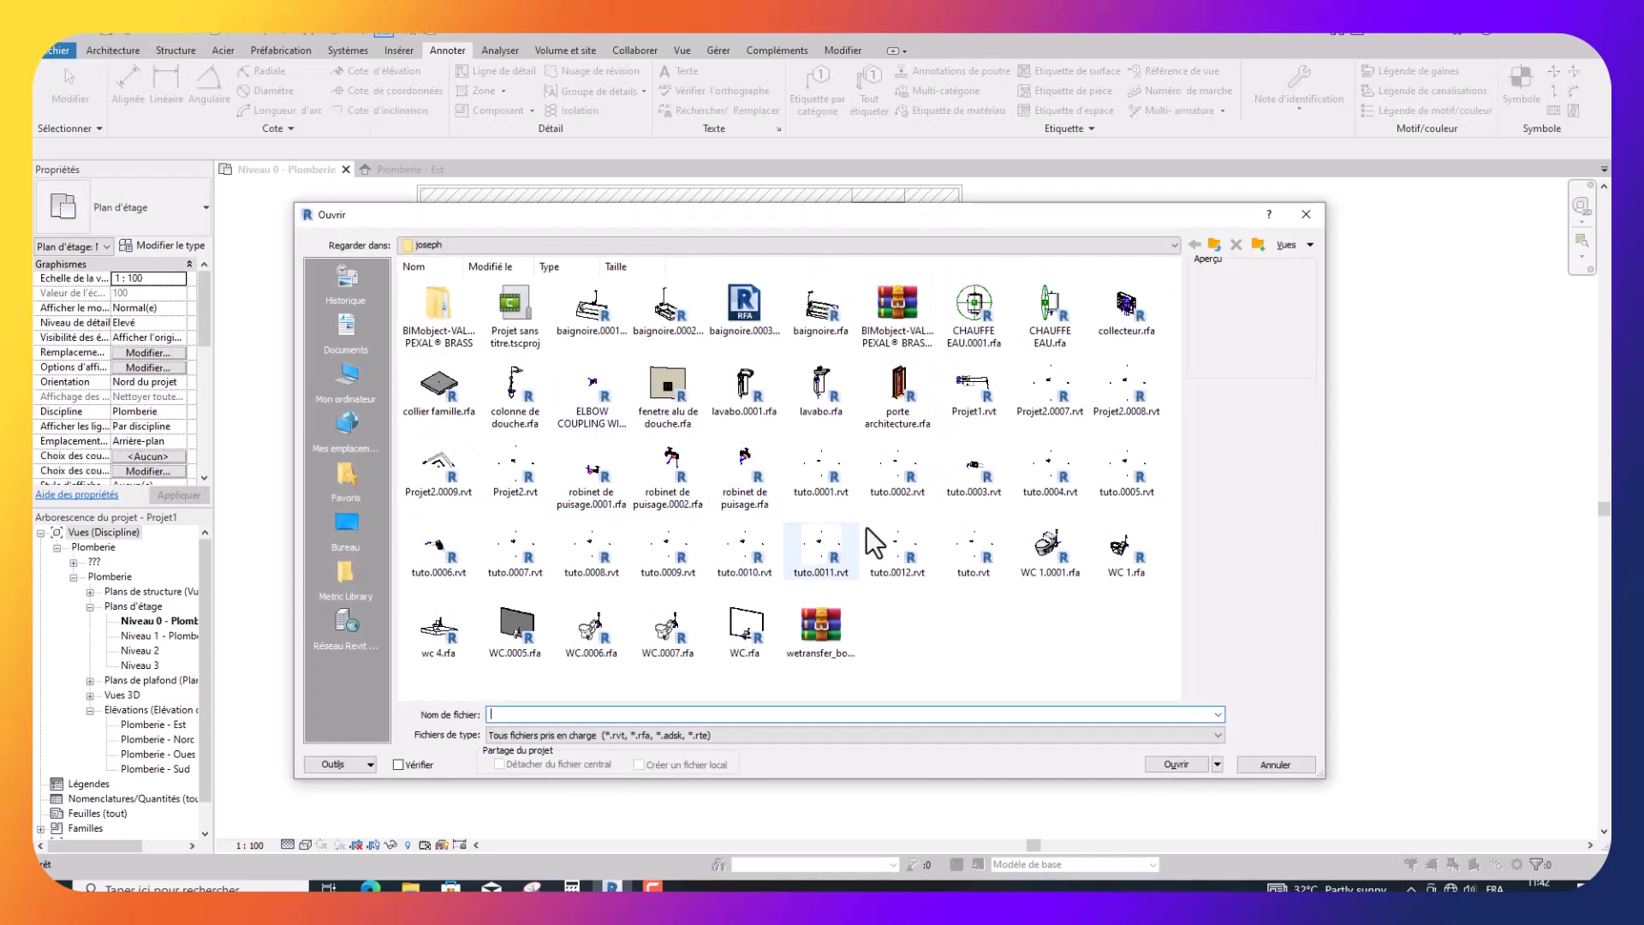
pyautogui.click(822, 390)
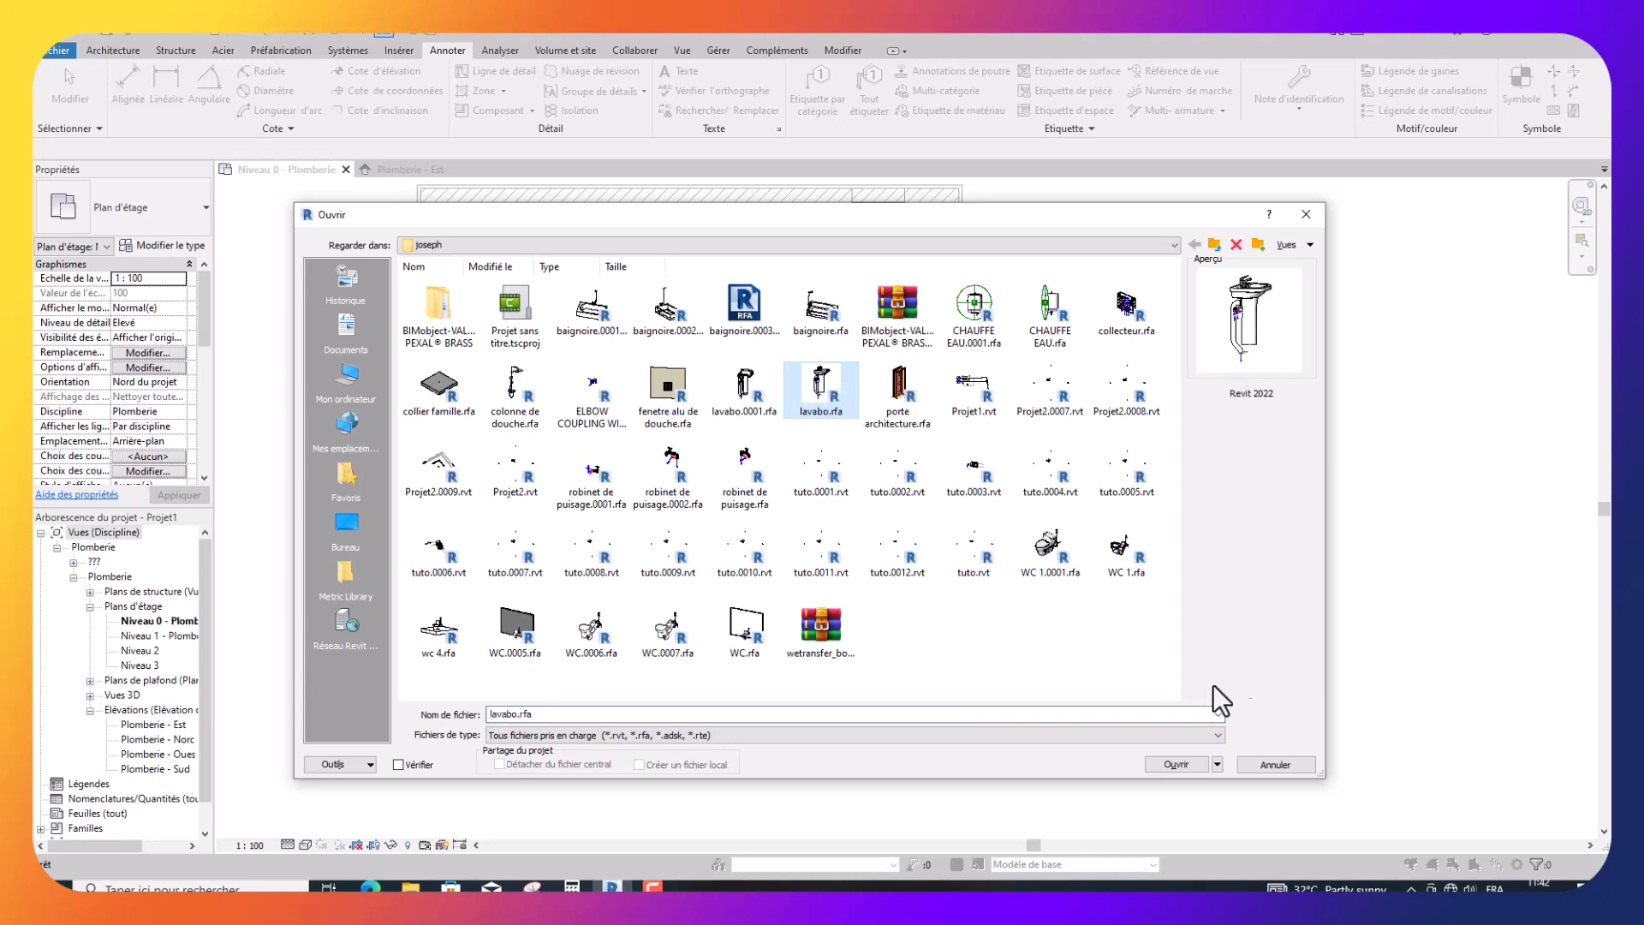
pyautogui.click(1178, 764)
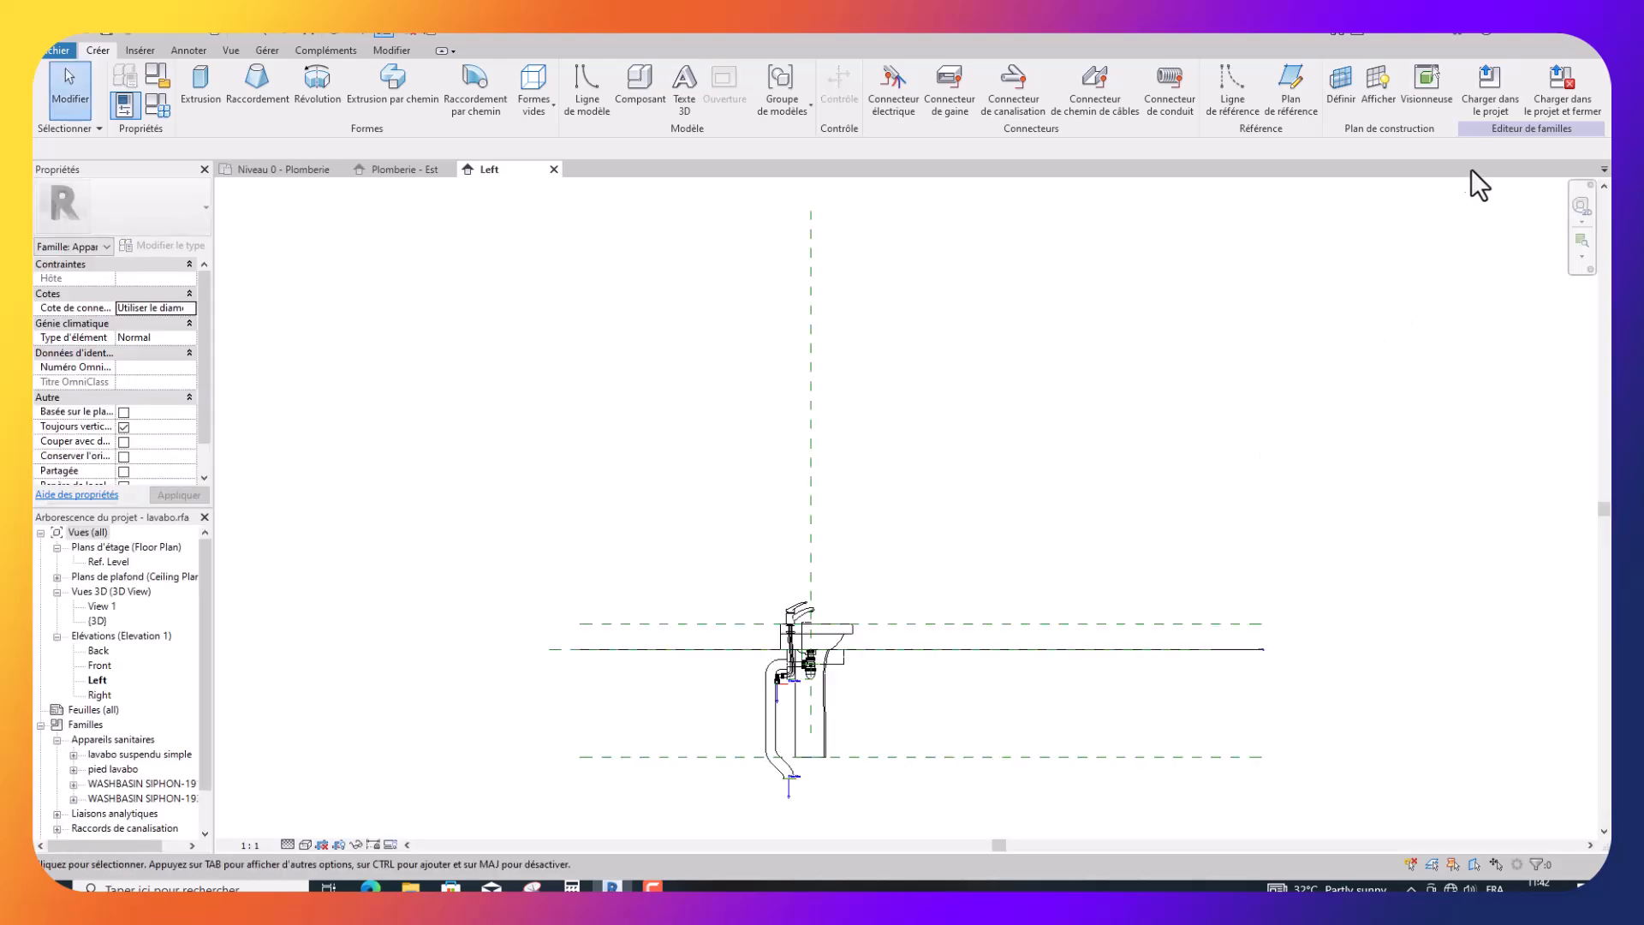
pyautogui.click(1506, 110)
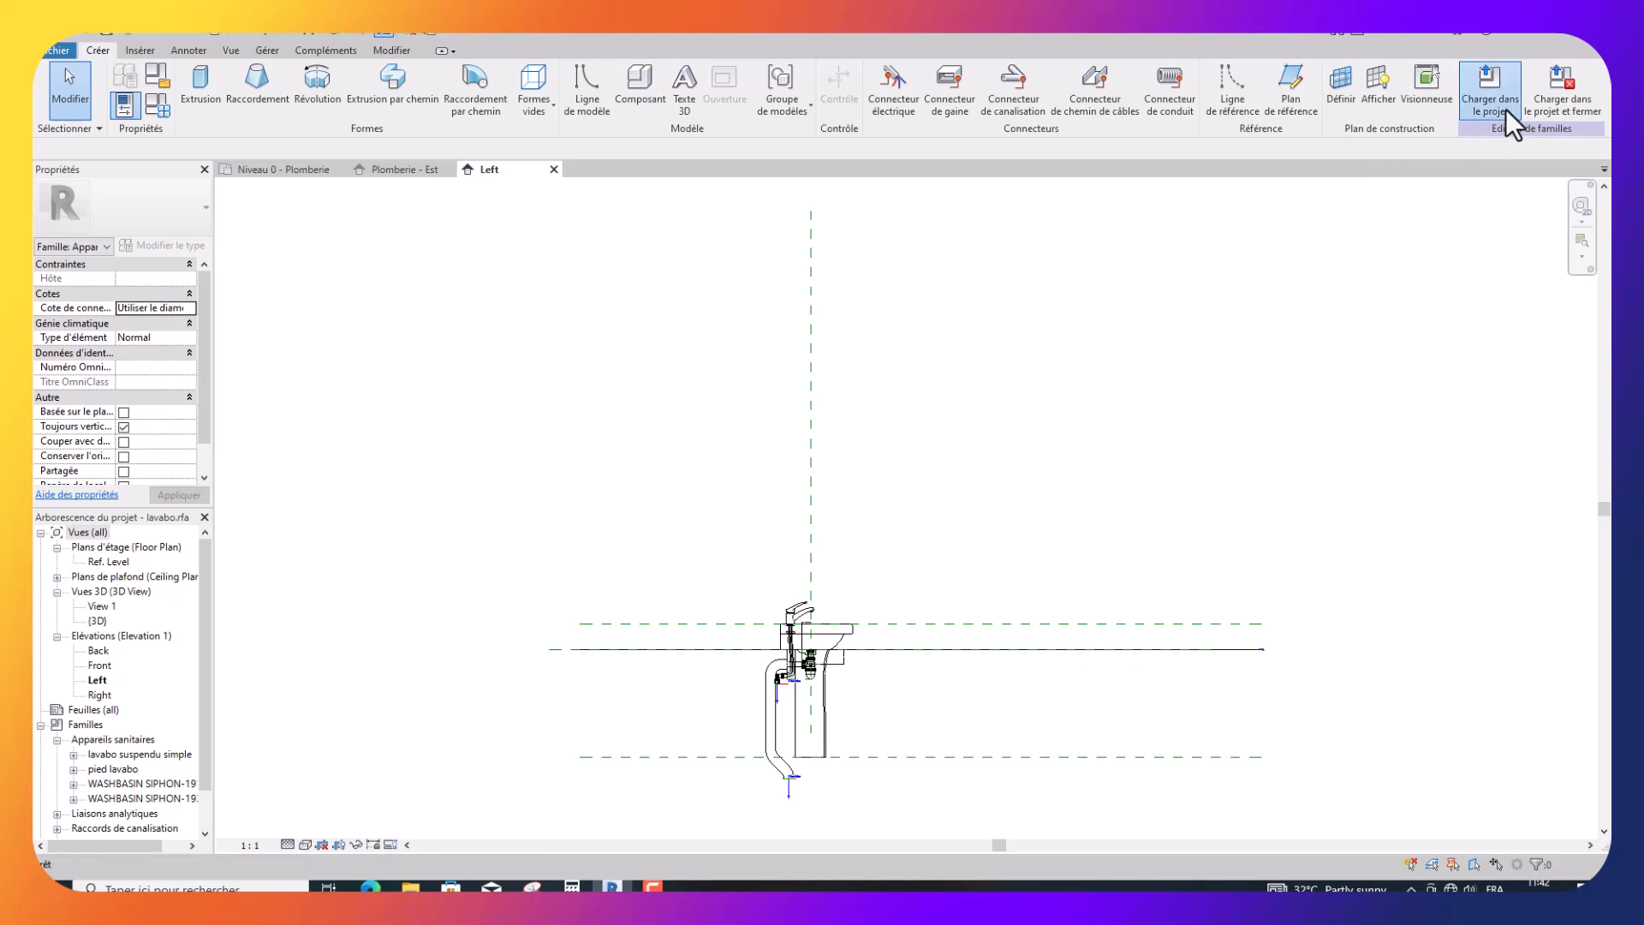
pyautogui.click(1506, 109)
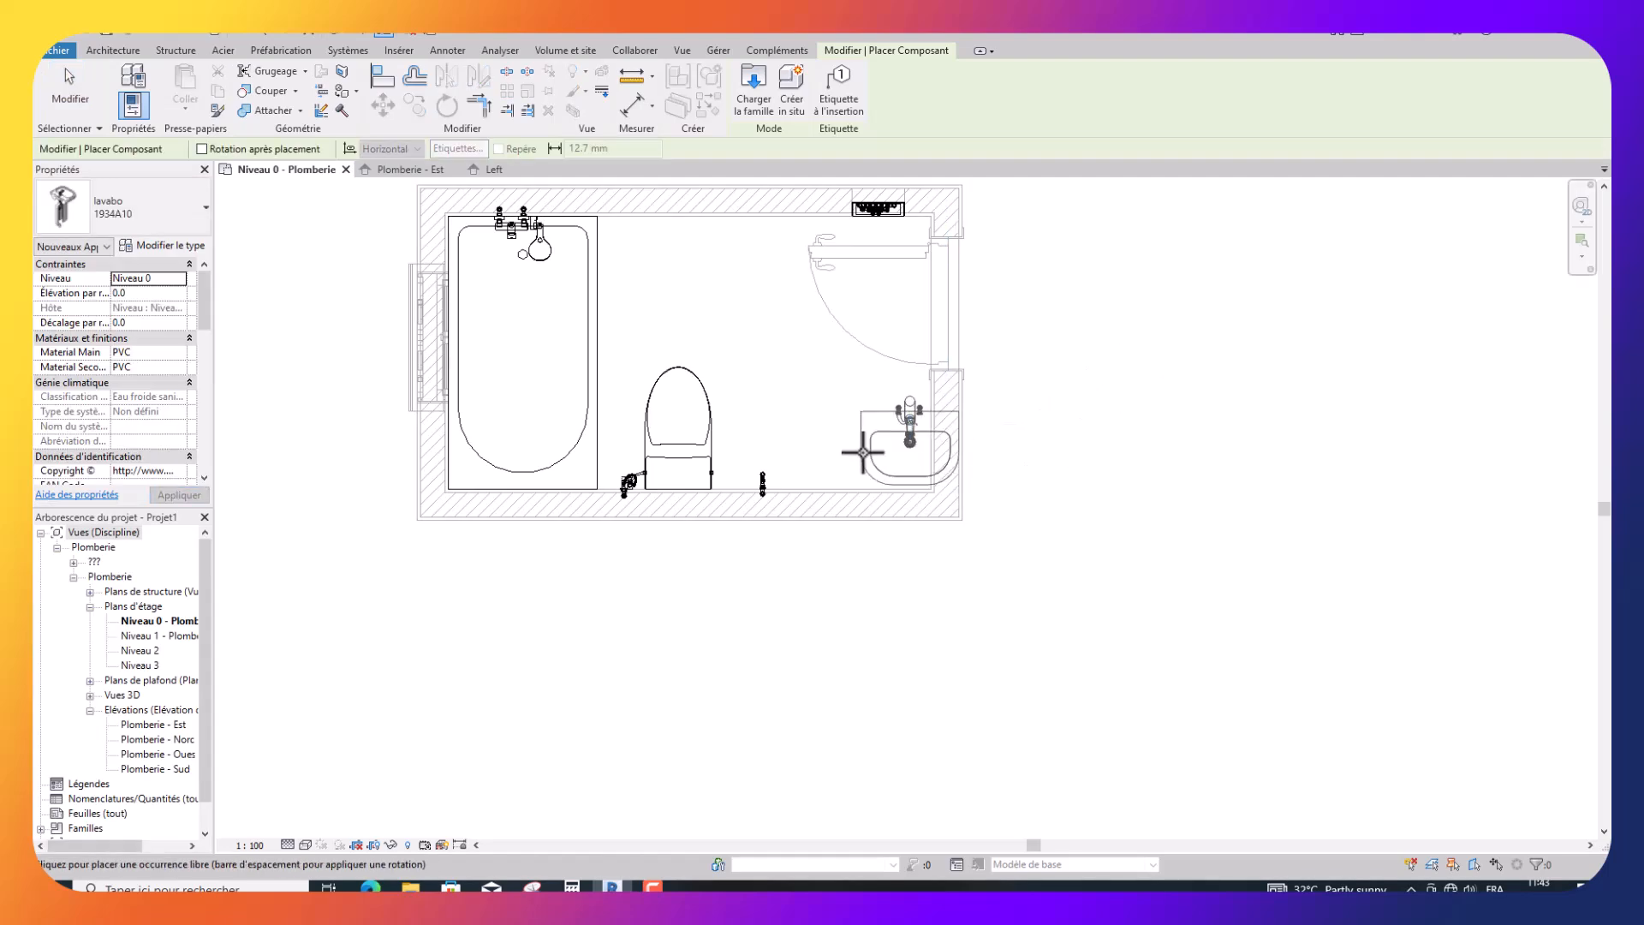
# Place one lavabo between the tap and the door-side wall, rotated so its bowl faces the room and its back faces the lower wall.
pyautogui.scroll(2, 844, 467)
pyautogui.scroll(1, 842, 463)
pyautogui.press('space')
pyautogui.press('space')
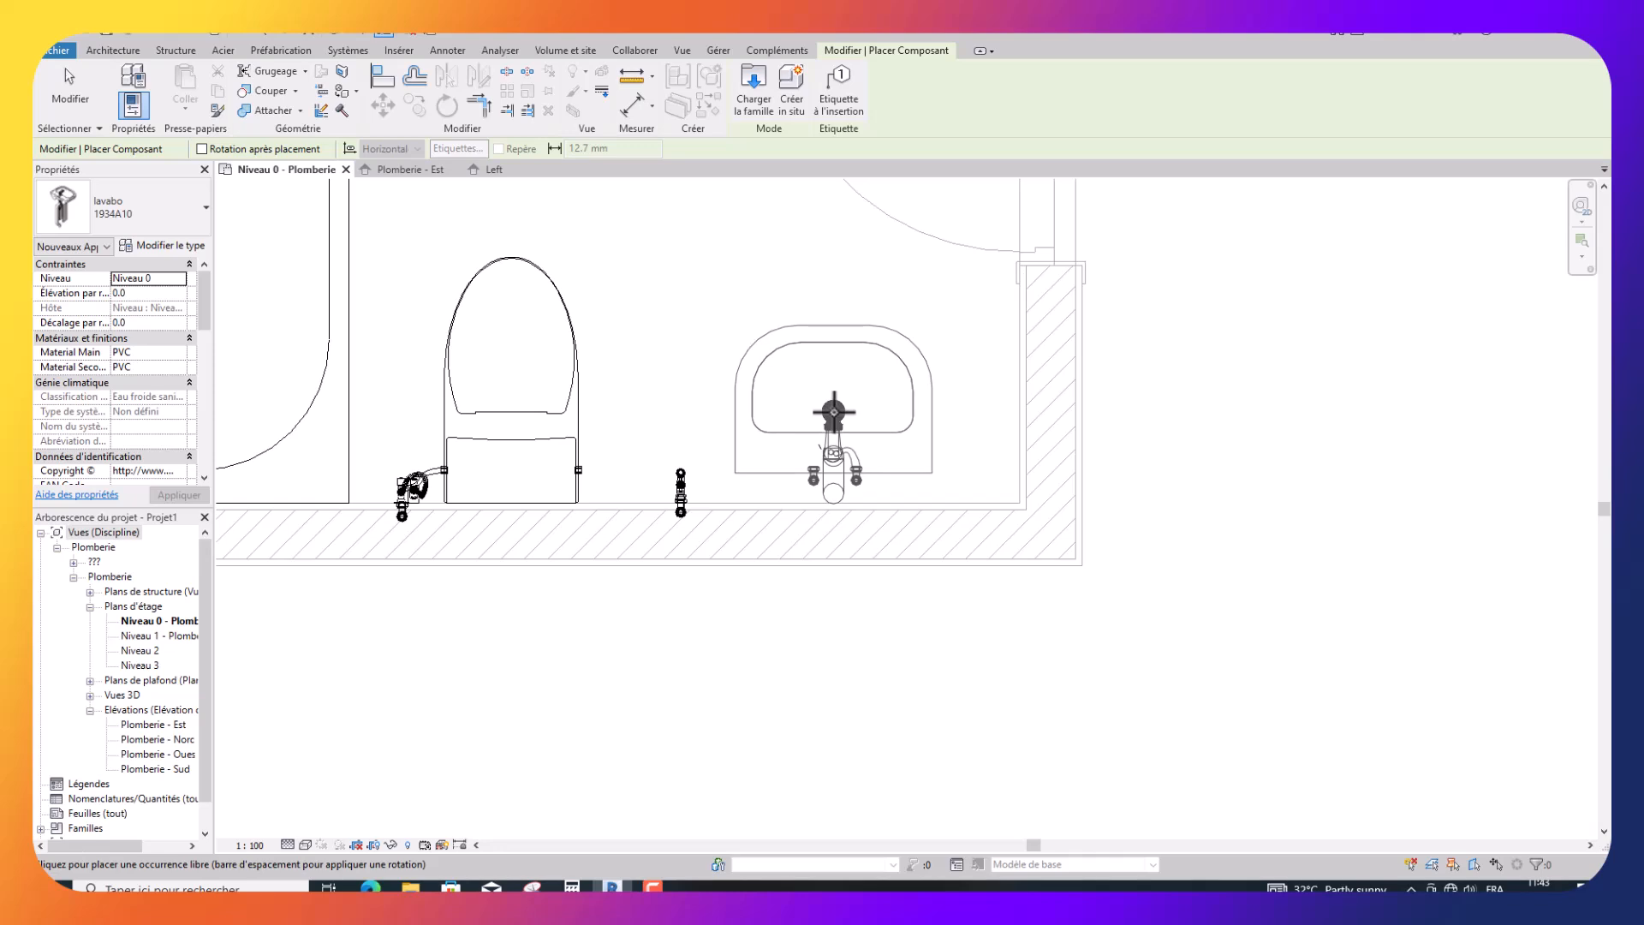
pyautogui.click(833, 419)
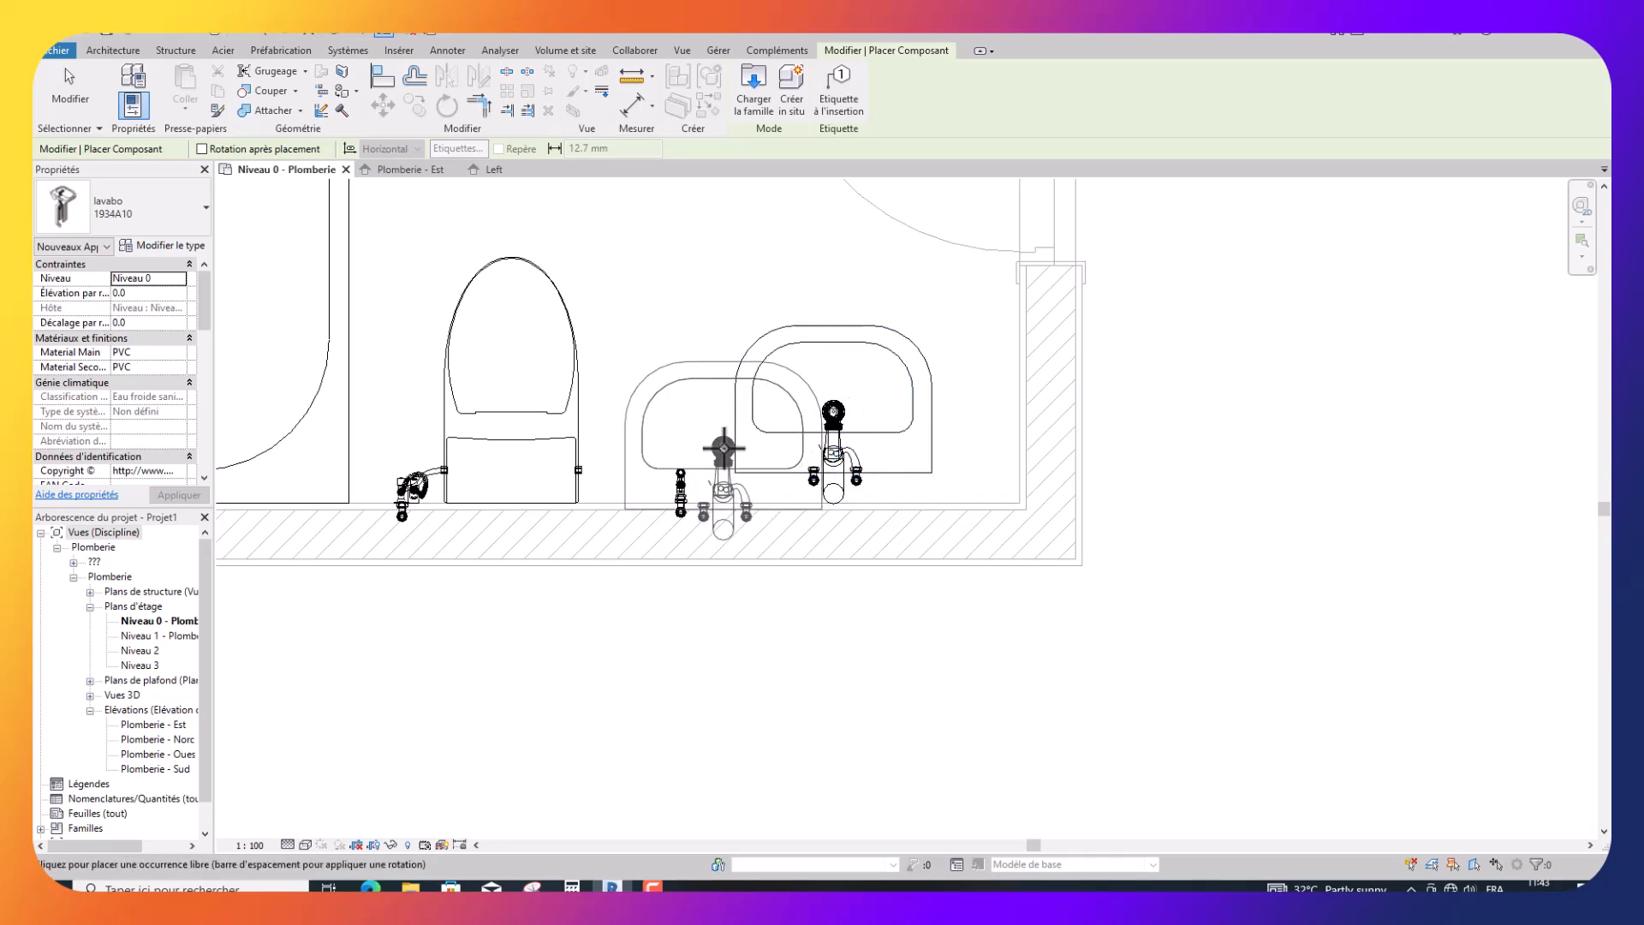
pyautogui.press('Escape')
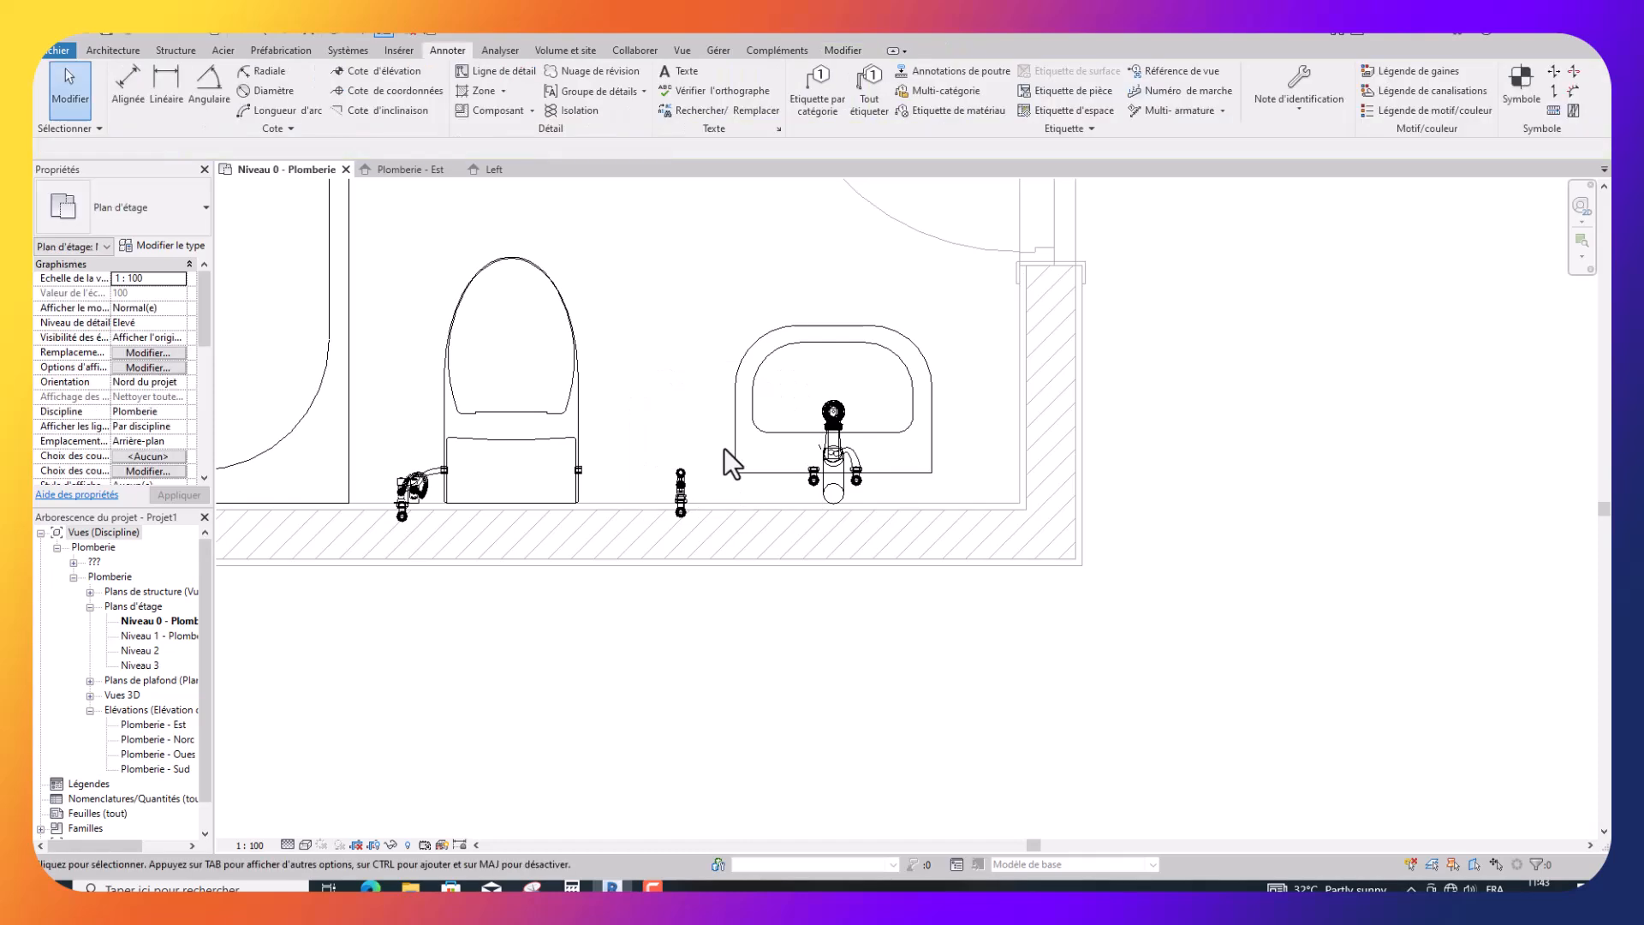
# Move the lavabo straight down from its back edge so it sits against the inner face of the lower wall.
pyautogui.click(756, 413)
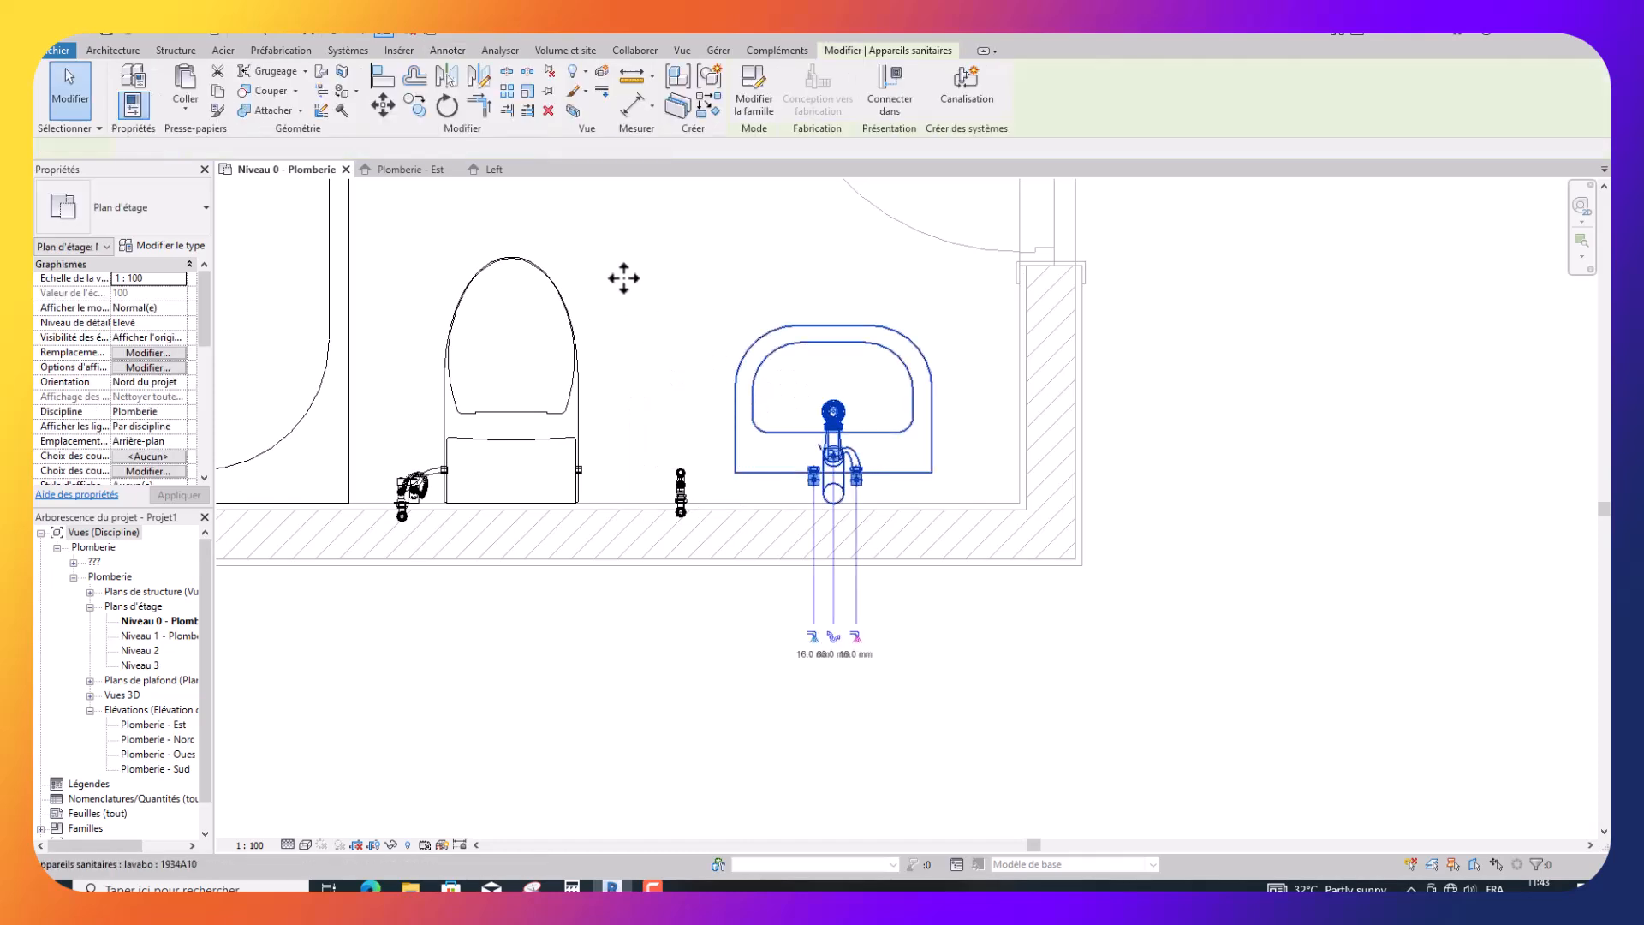
pyautogui.click(383, 105)
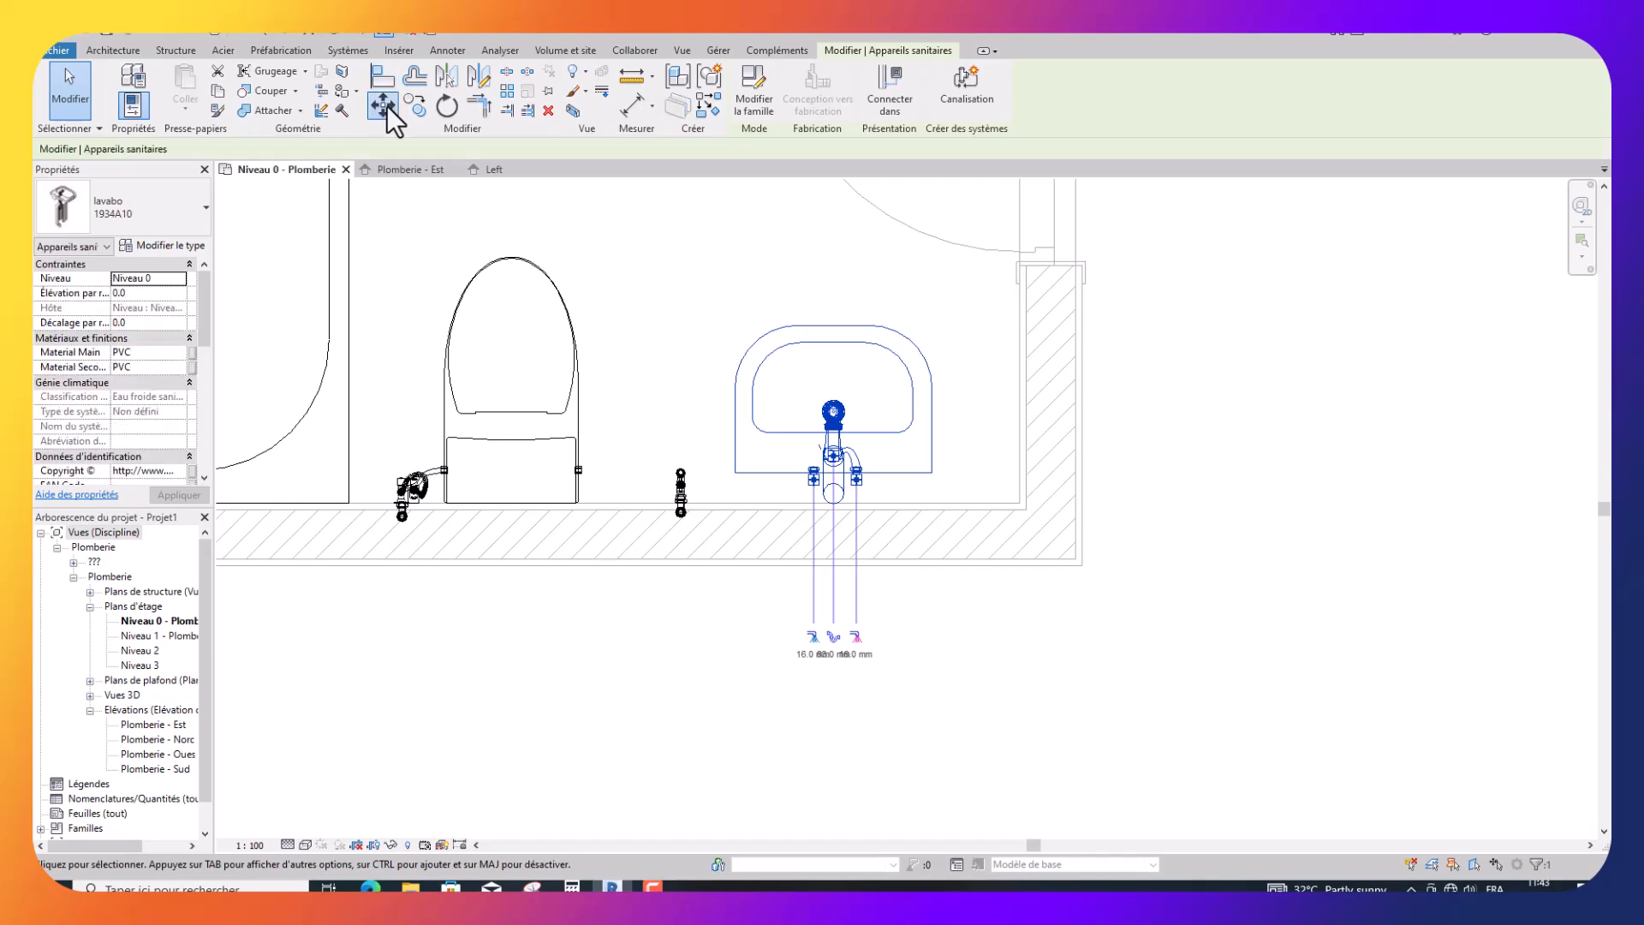
pyautogui.click(773, 470)
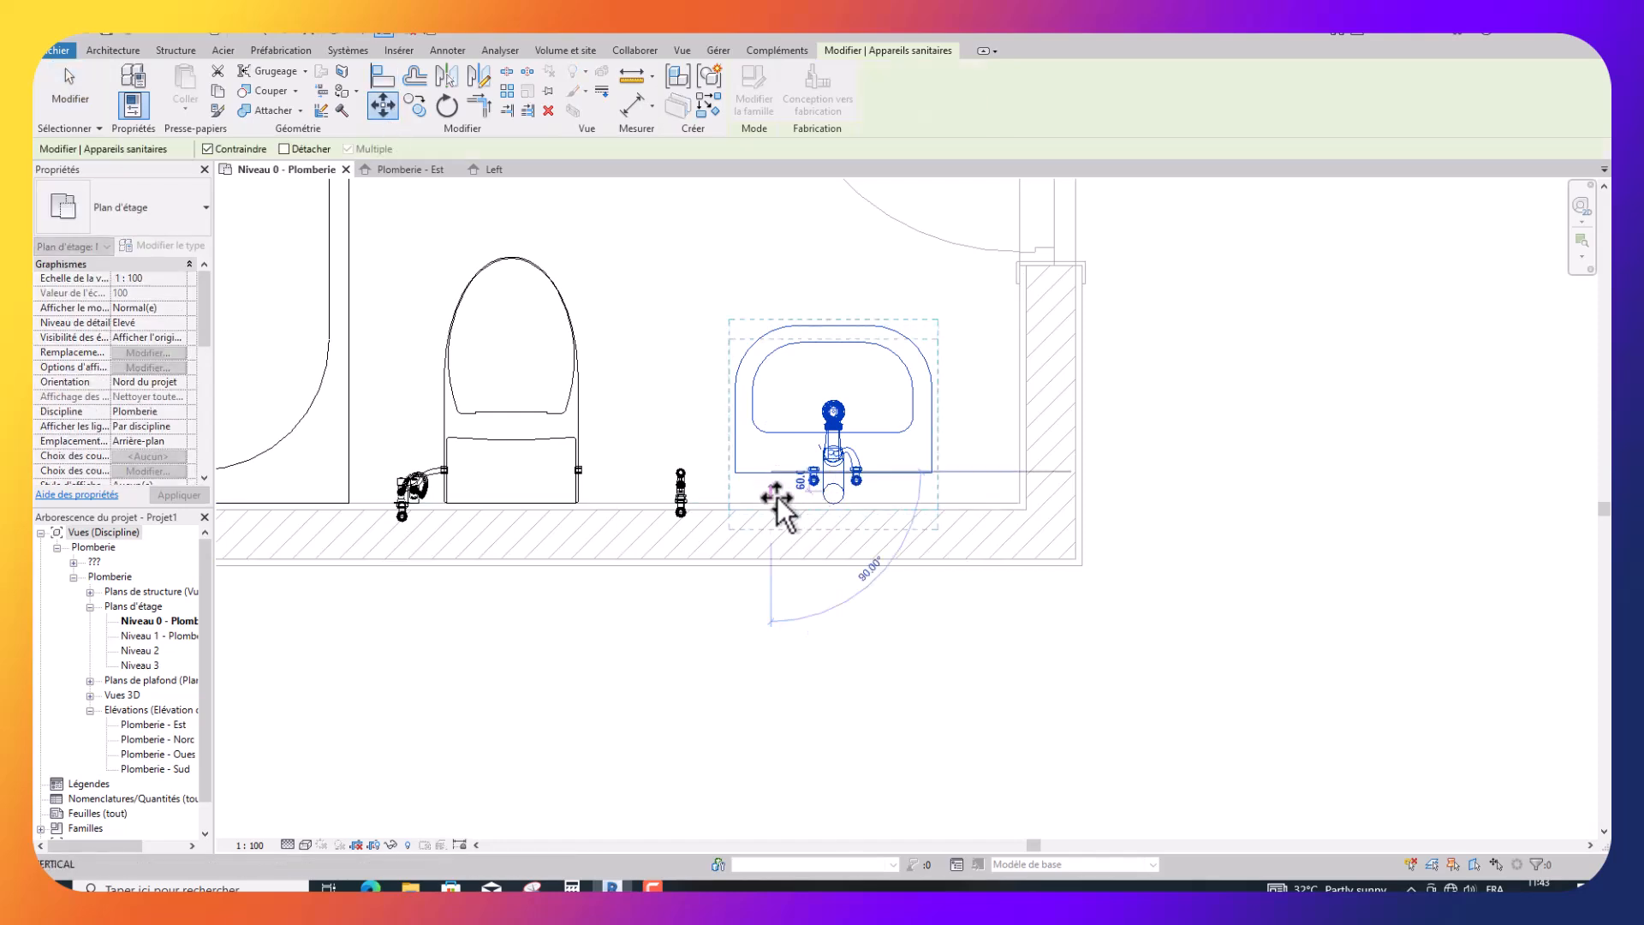
pyautogui.click(775, 497)
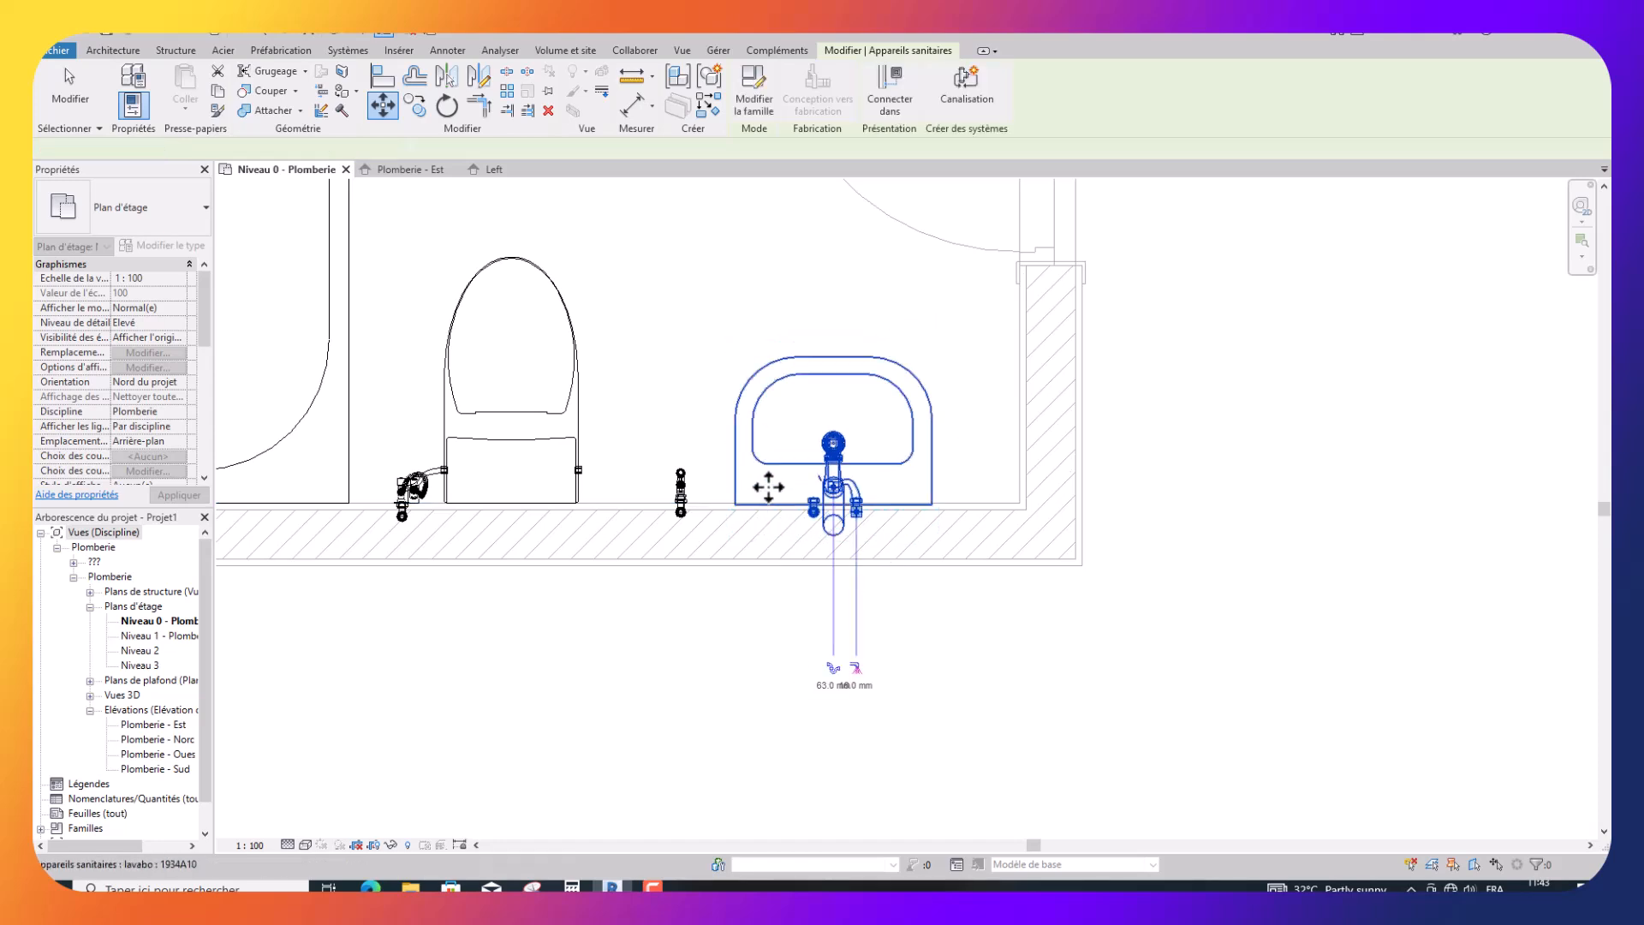
pyautogui.scroll(1, 764, 483)
pyautogui.scroll(2, 768, 481)
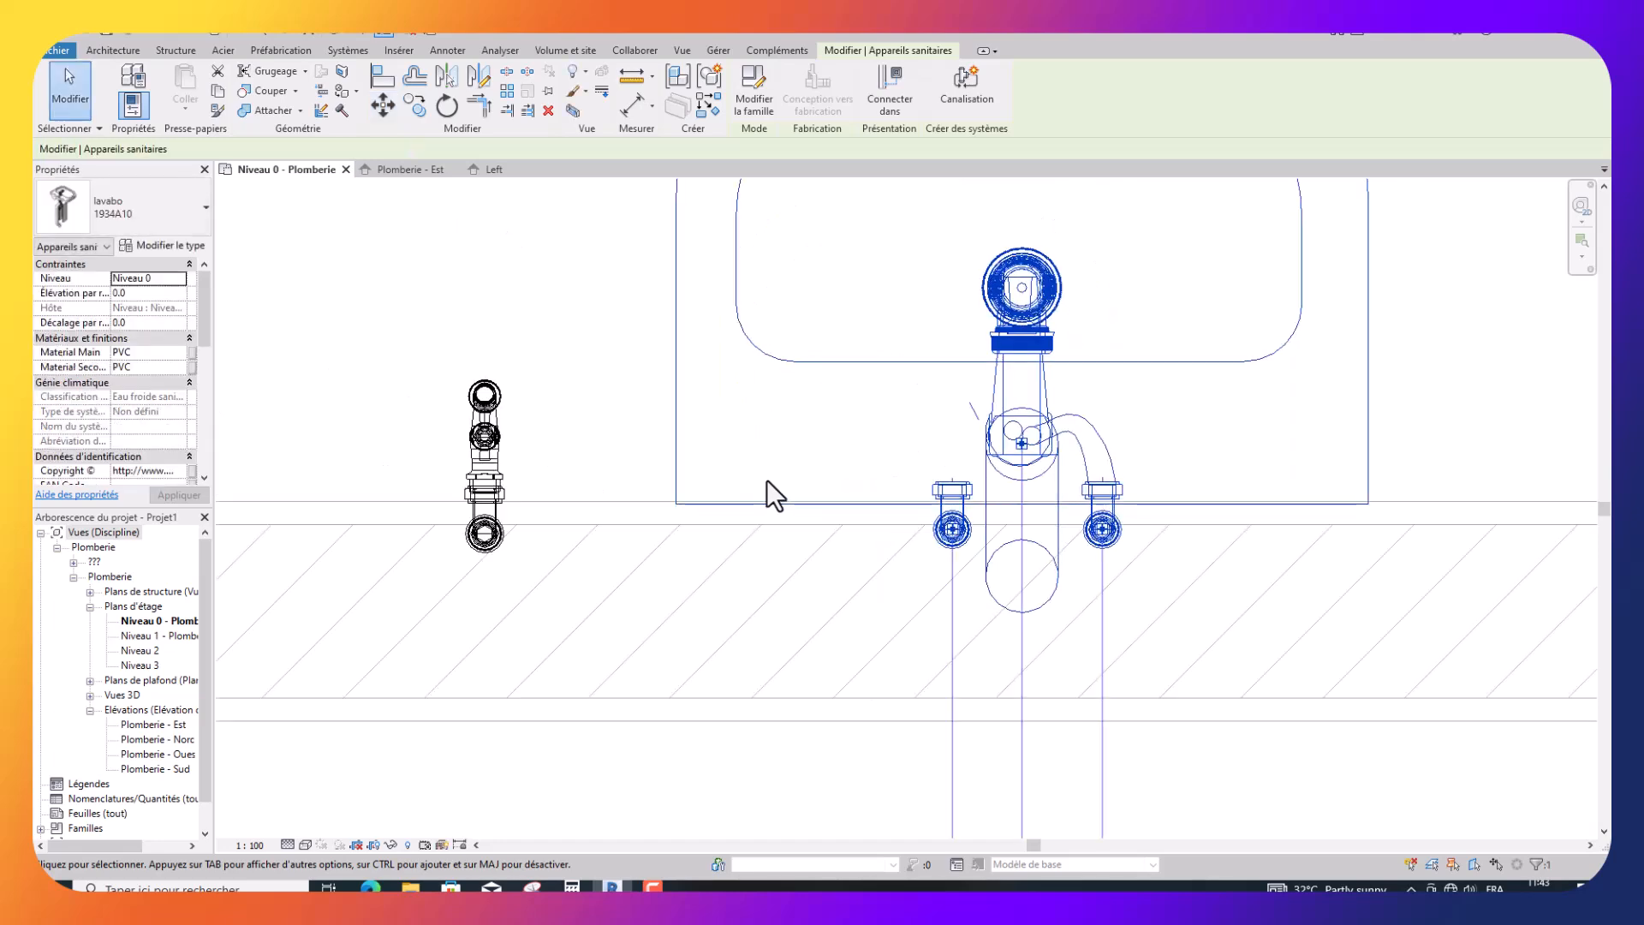
pyautogui.scroll(-3, 765, 493)
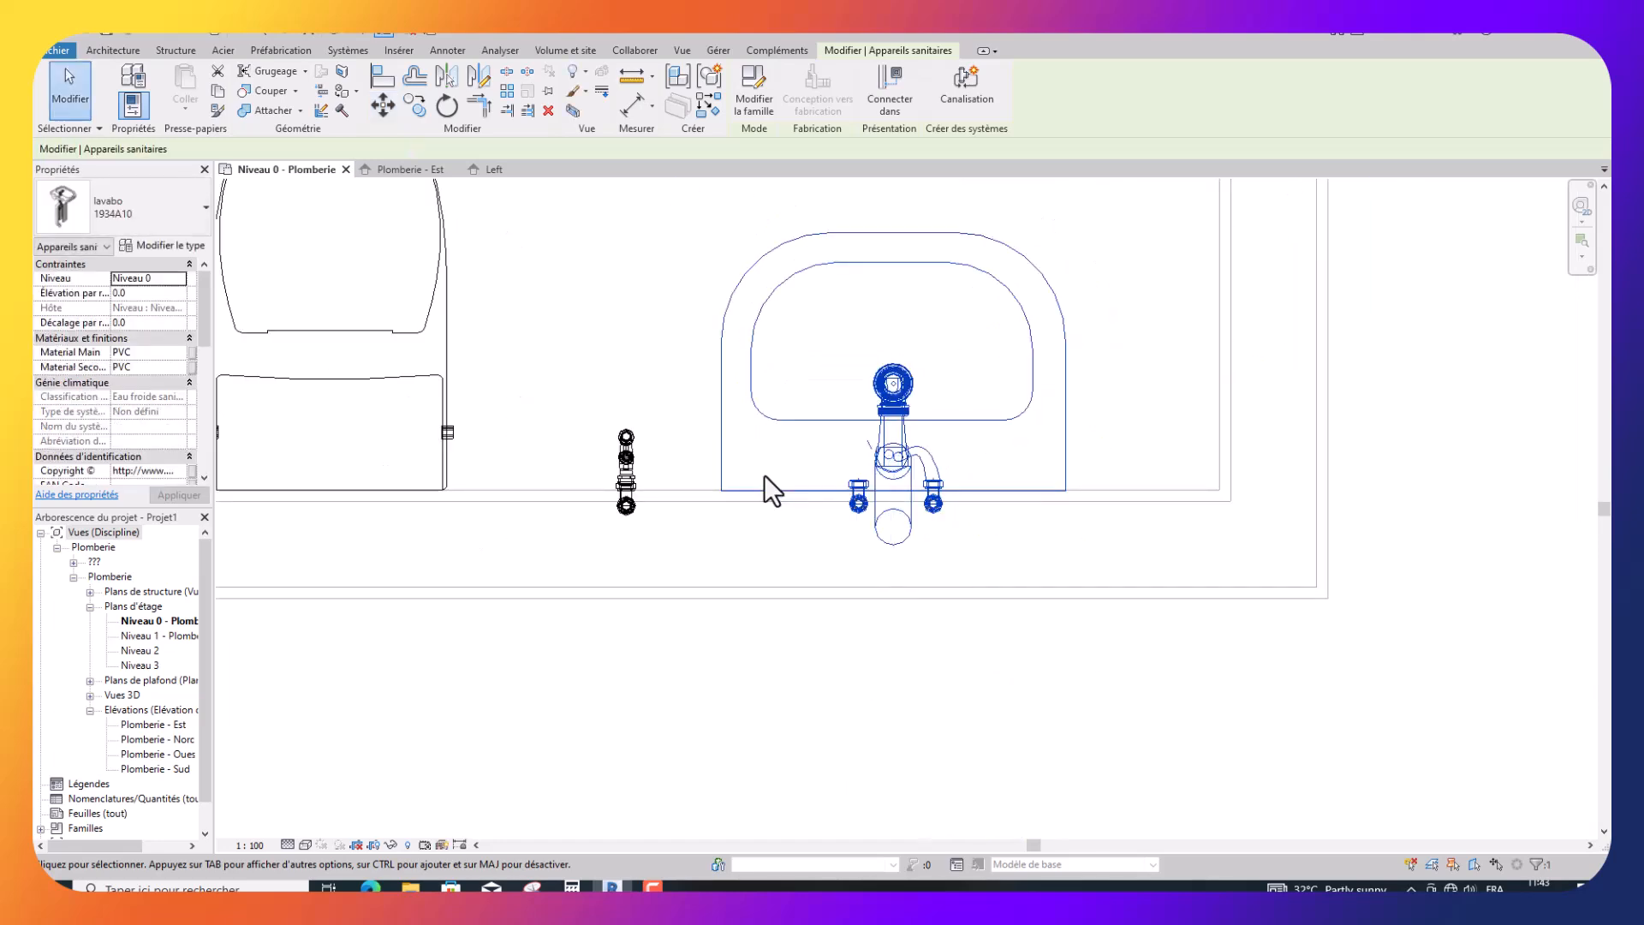
pyautogui.scroll(-2, 762, 471)
pyautogui.press('Escape')
pyautogui.scroll(-2, 766, 529)
pyautogui.scroll(-2, 773, 528)
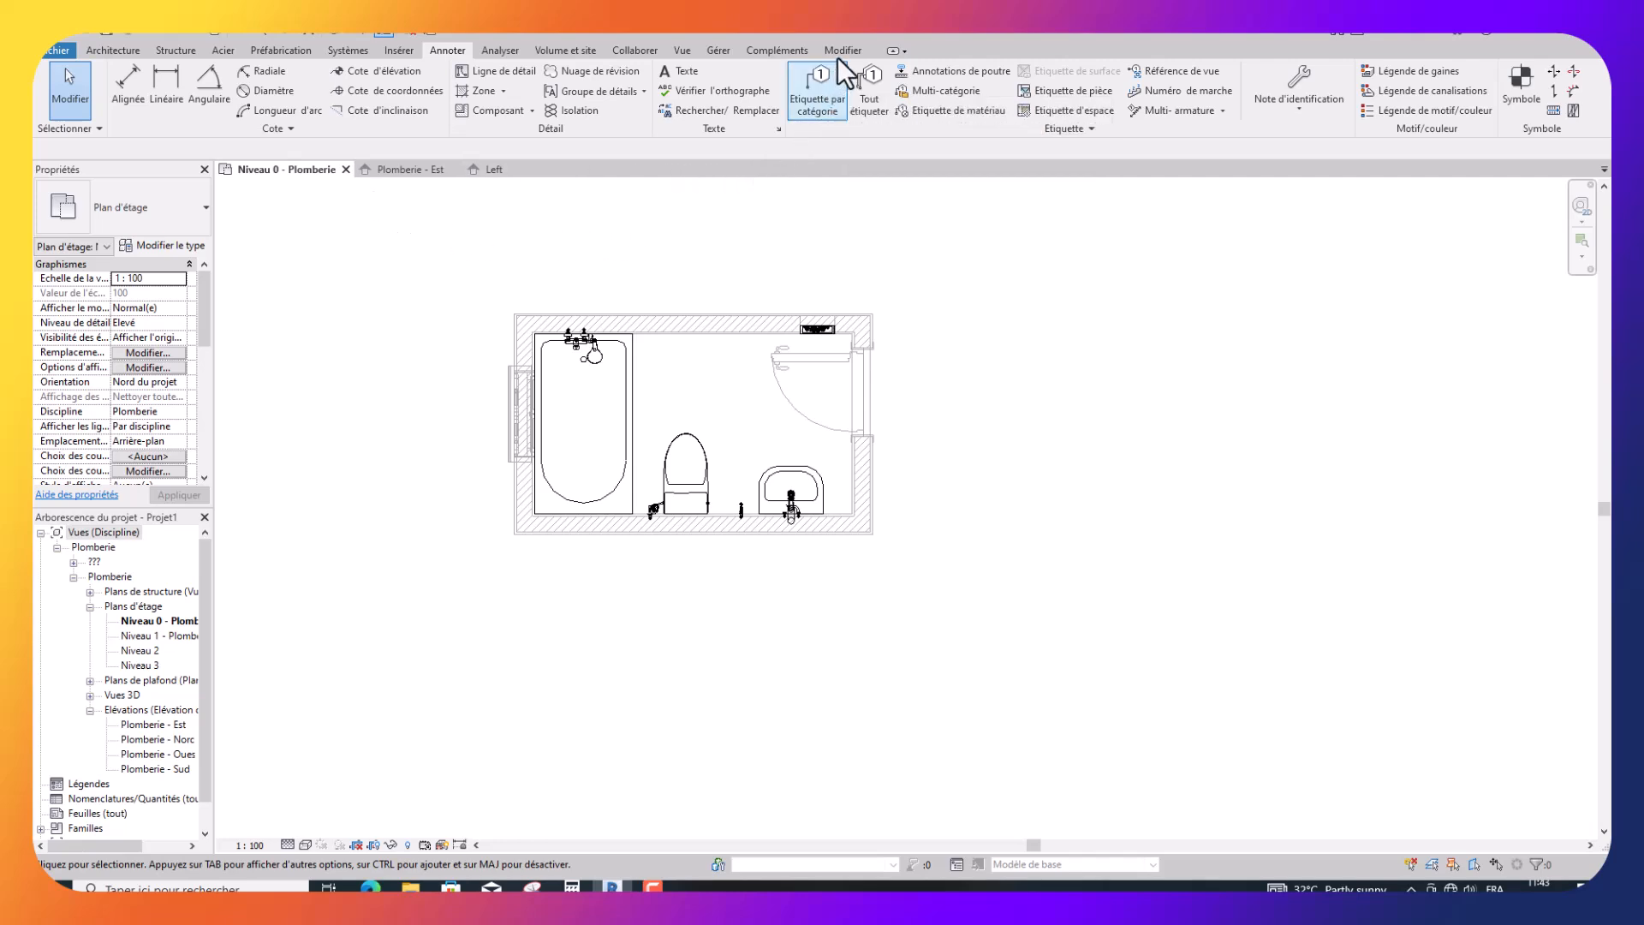
# Draw a horizontal building section across the bathroom above the WC, from outside the window wall to beyond the door-side wall.
pyautogui.click(683, 51)
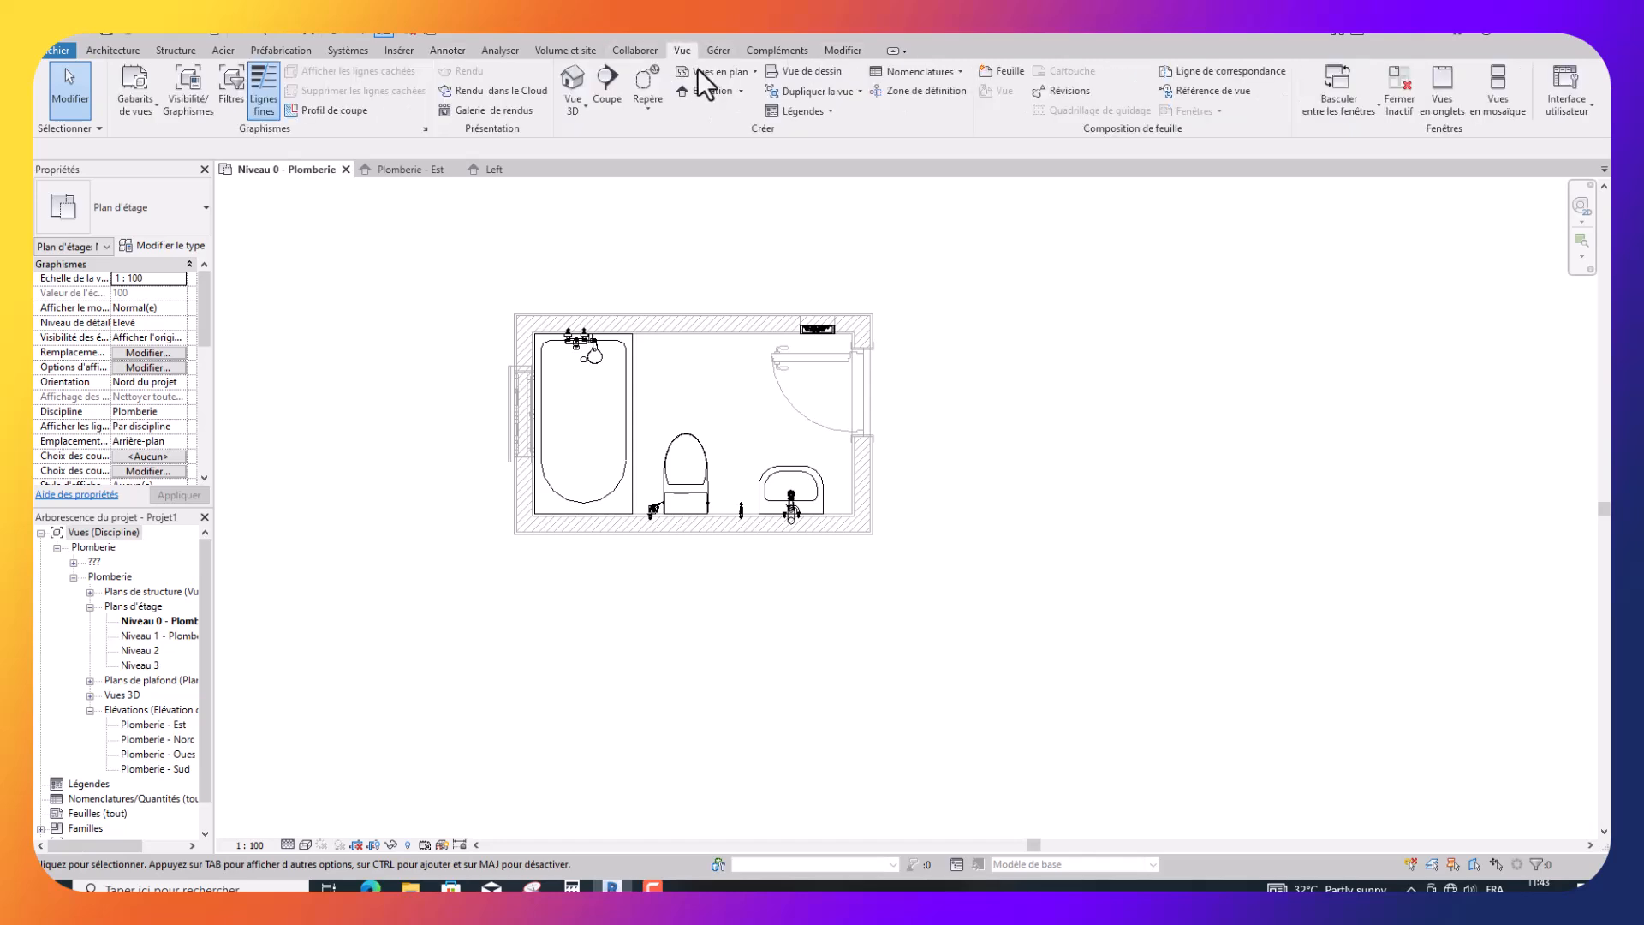
pyautogui.click(617, 79)
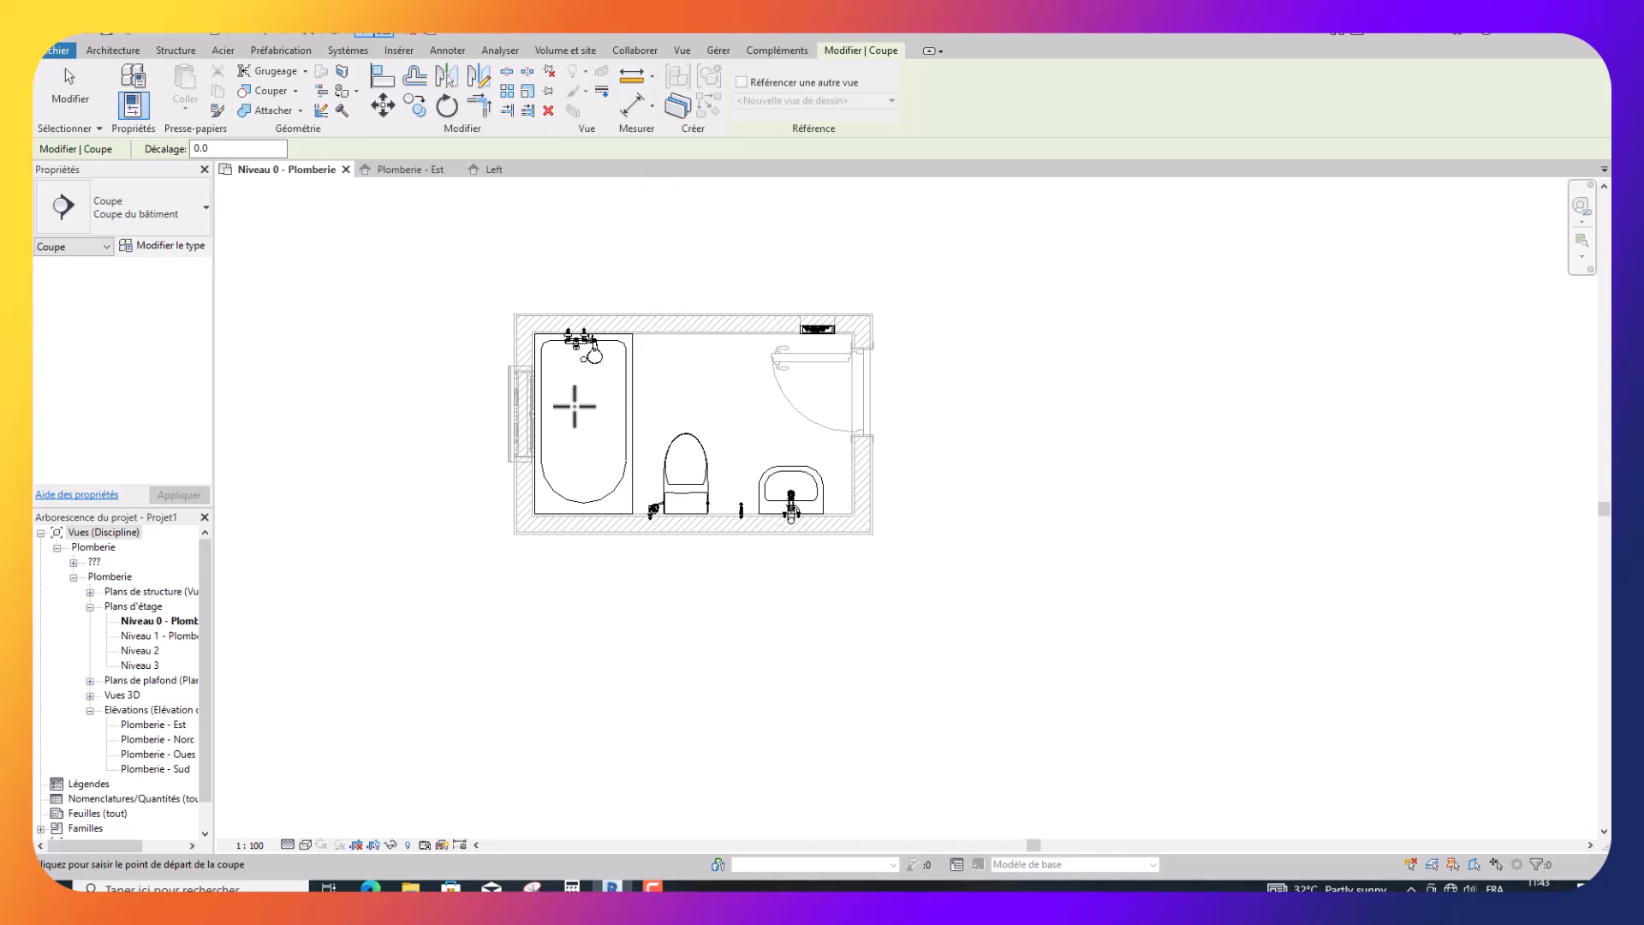
pyautogui.click(492, 418)
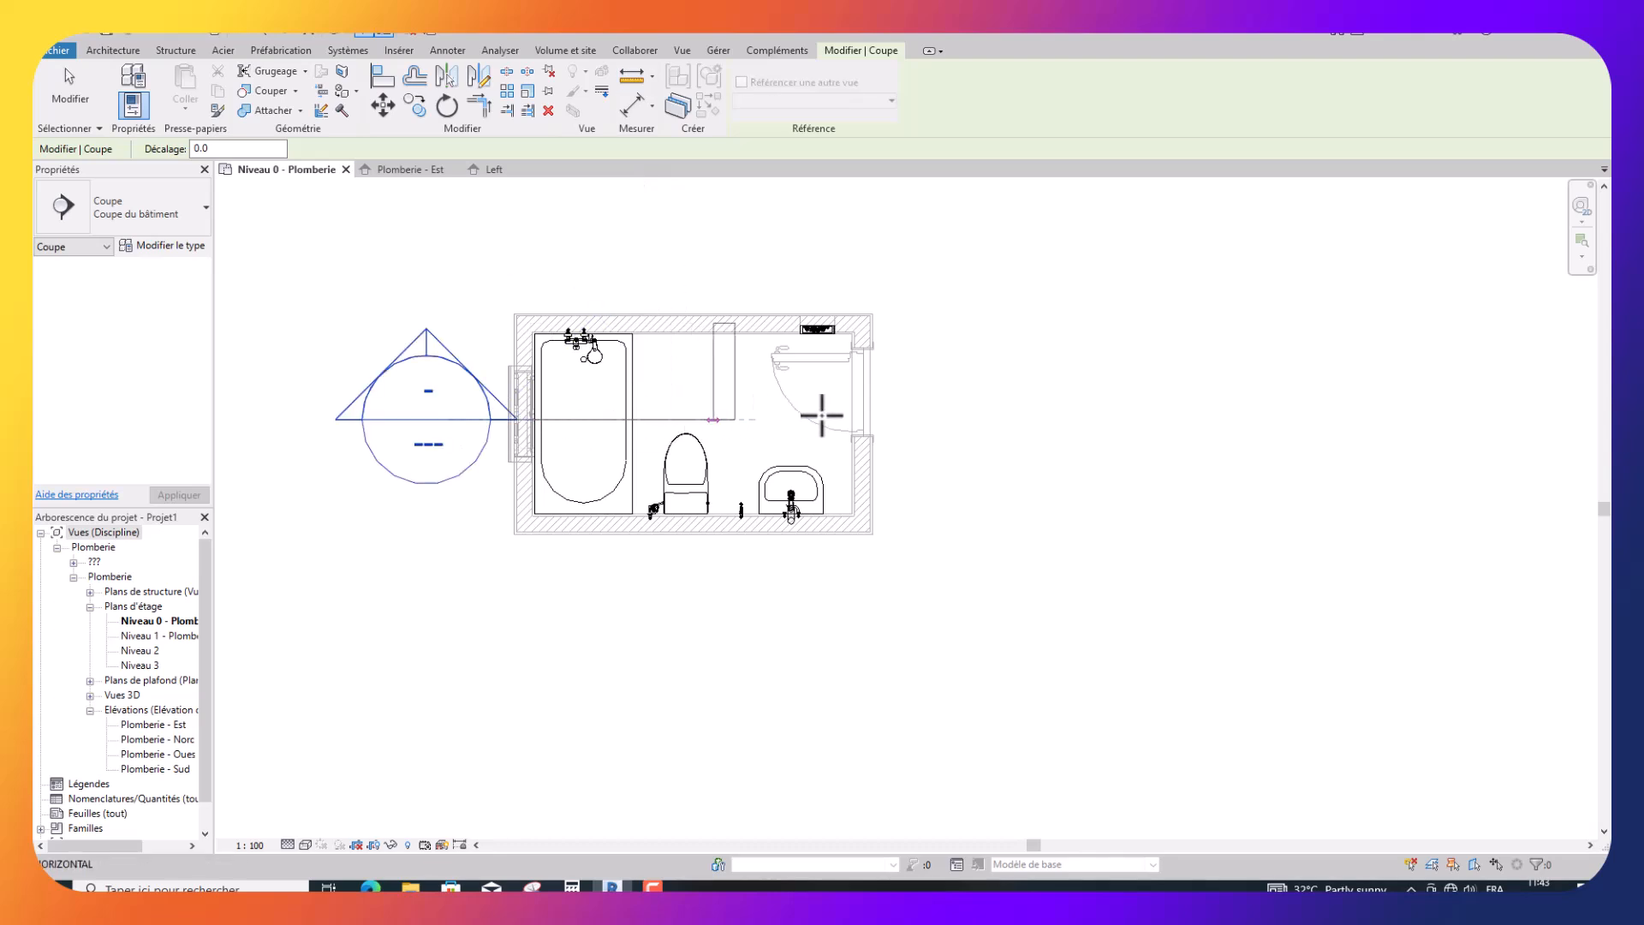
pyautogui.click(937, 419)
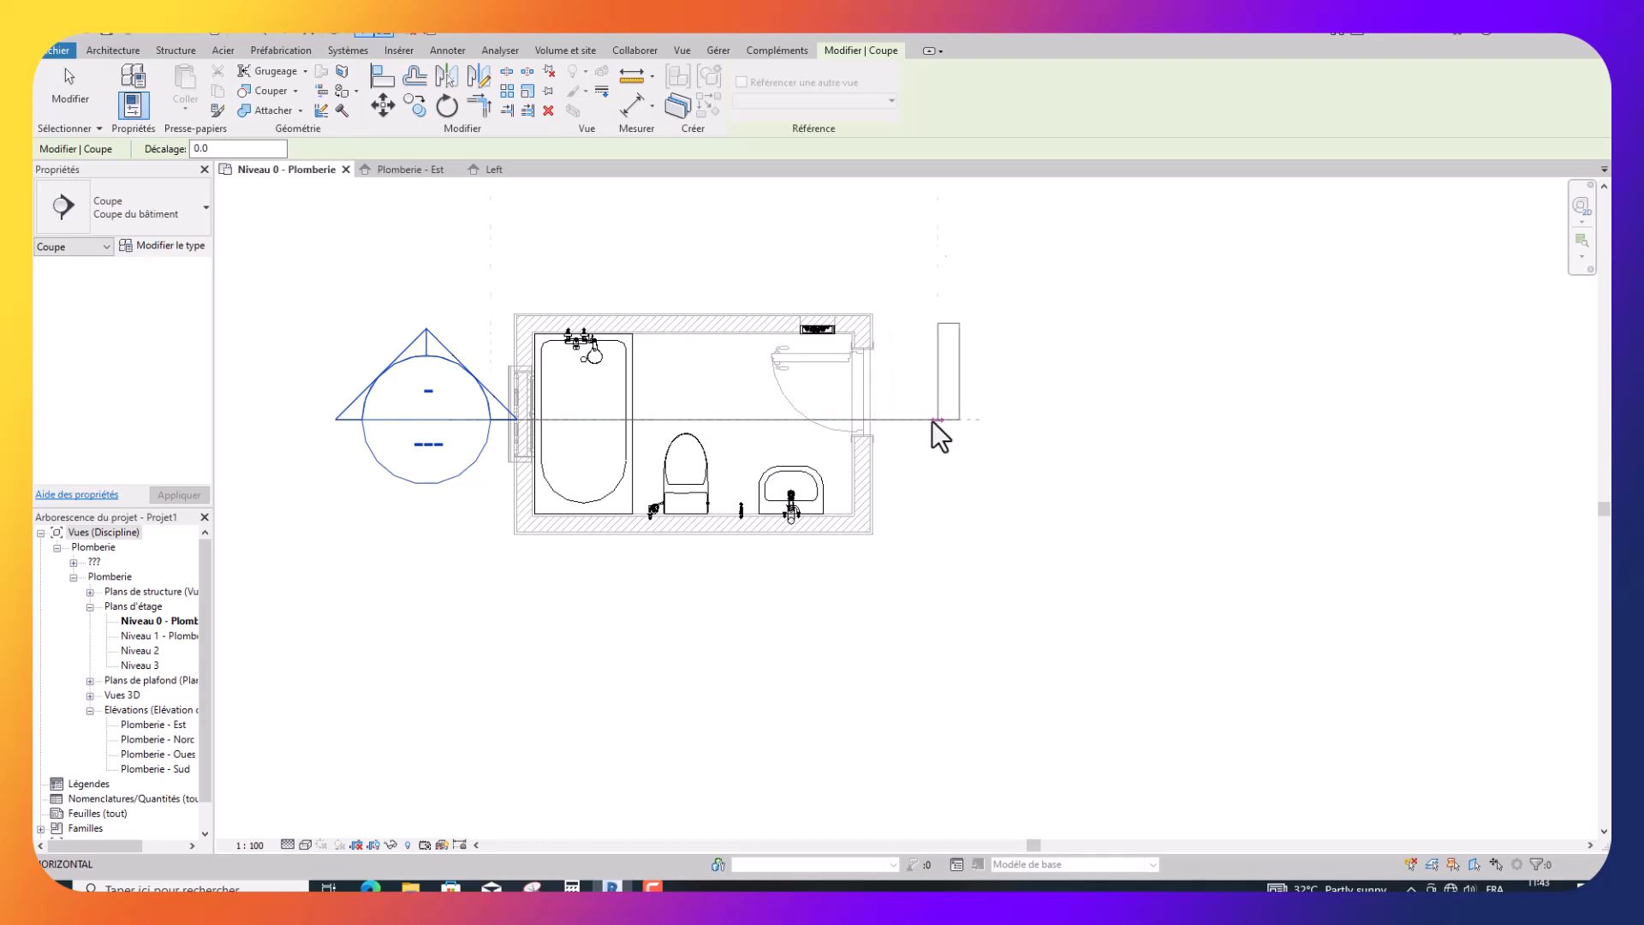
pyautogui.press('Escape')
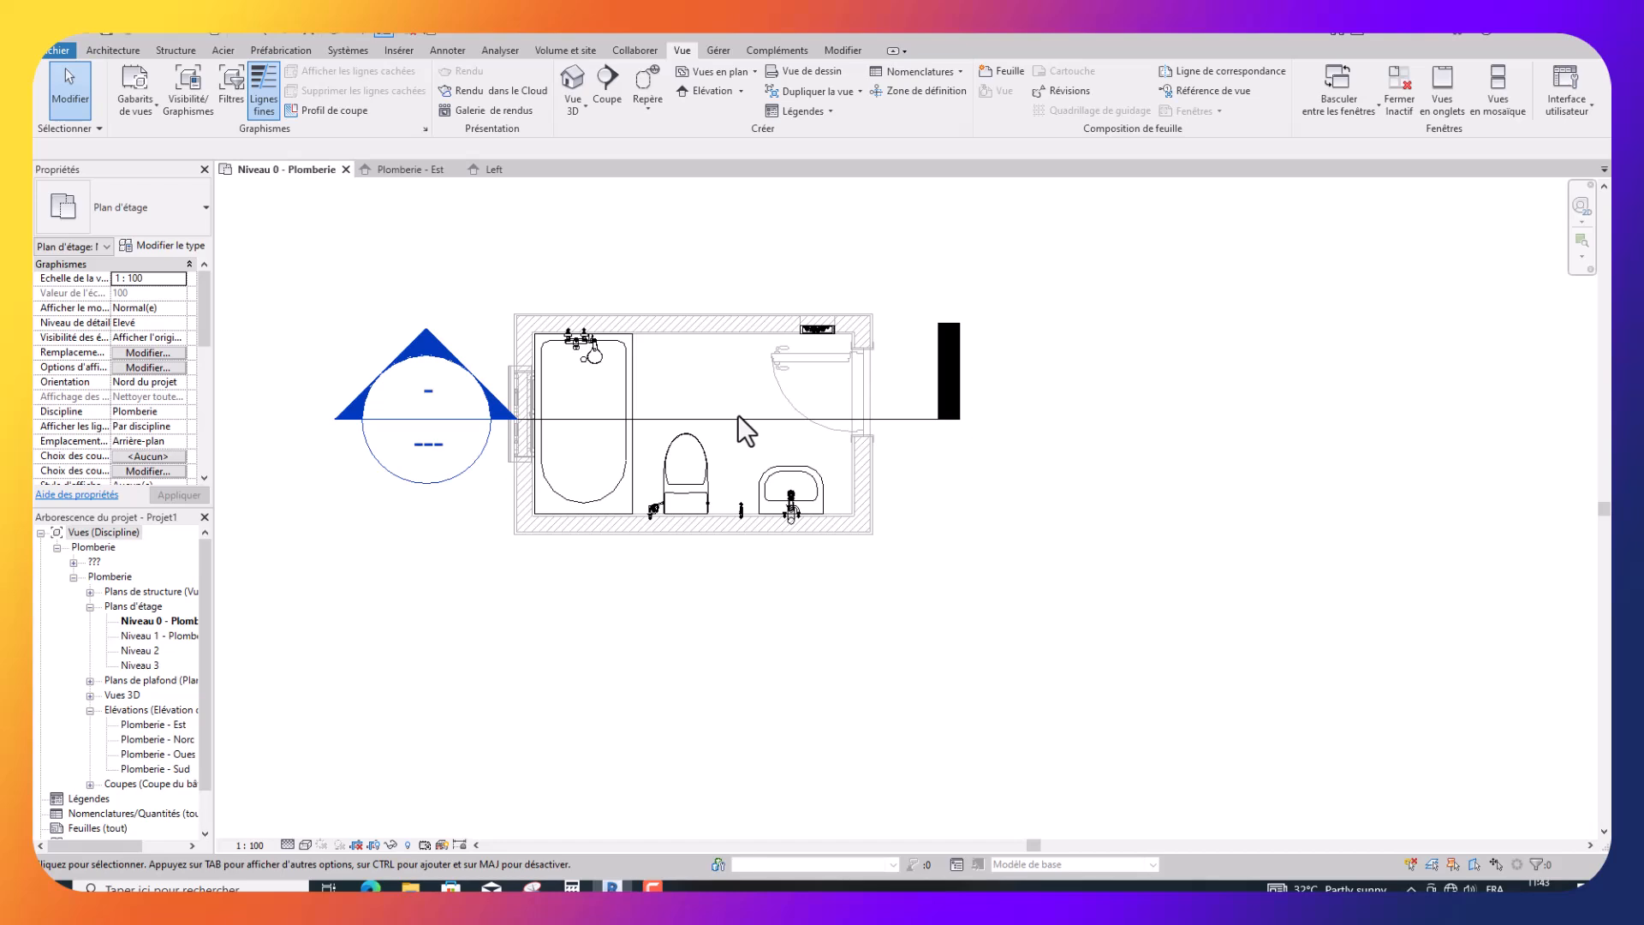
# Flip the new section's viewing direction so it looks toward the wall with the WC and lavabo.
pyautogui.click(736, 420)
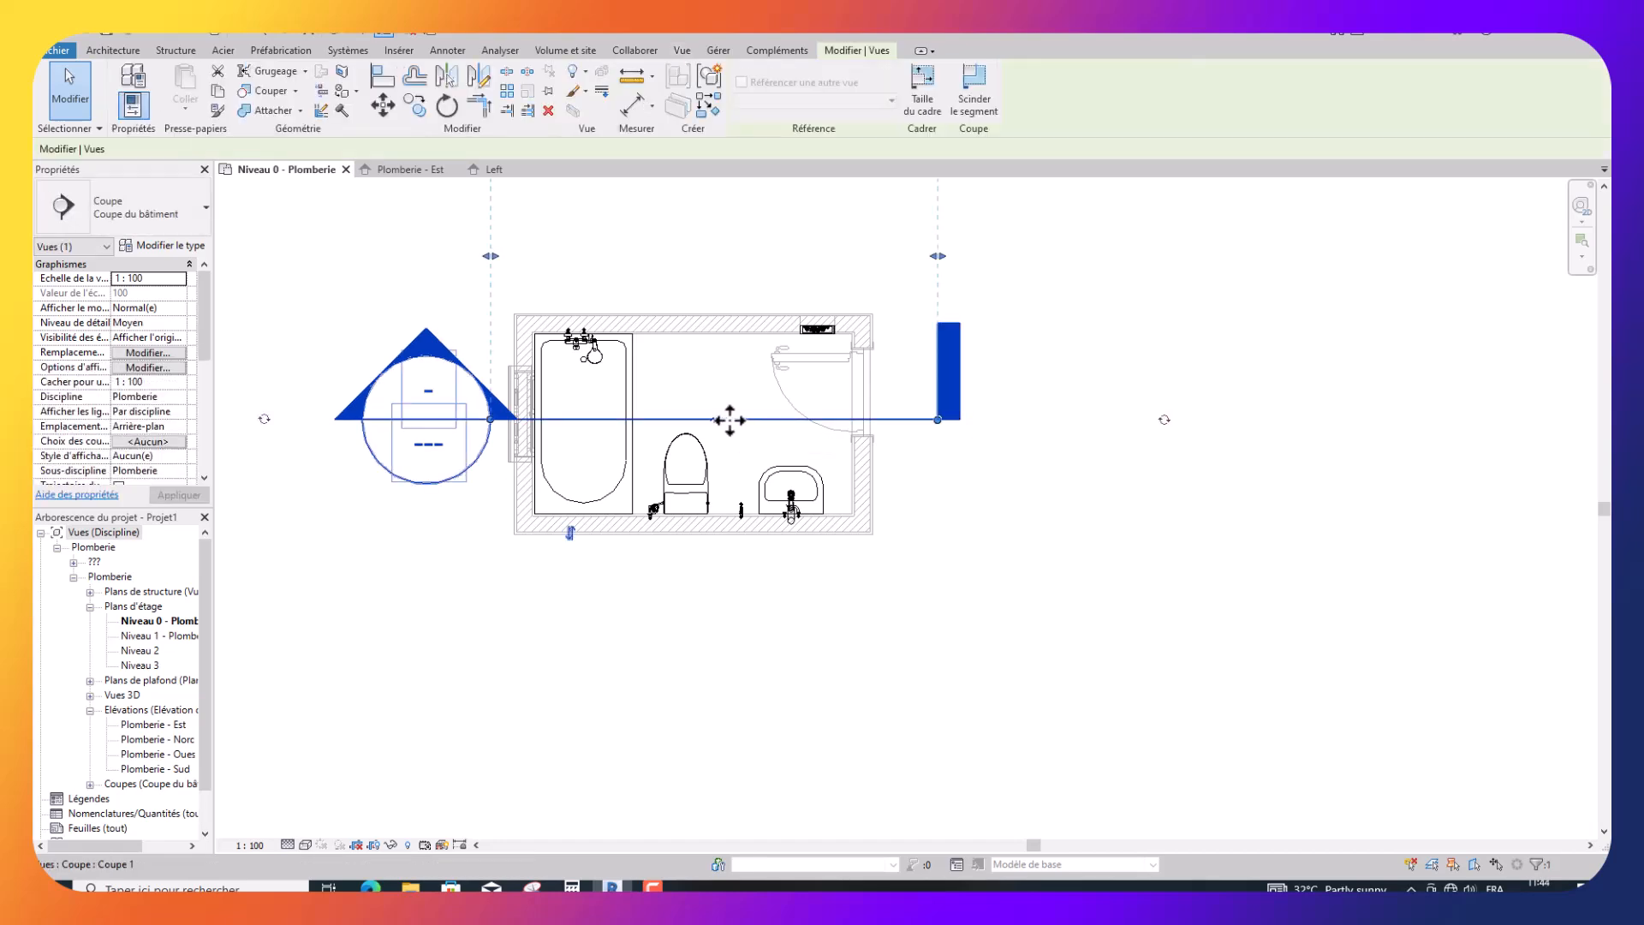
pyautogui.scroll(-3, 730, 420)
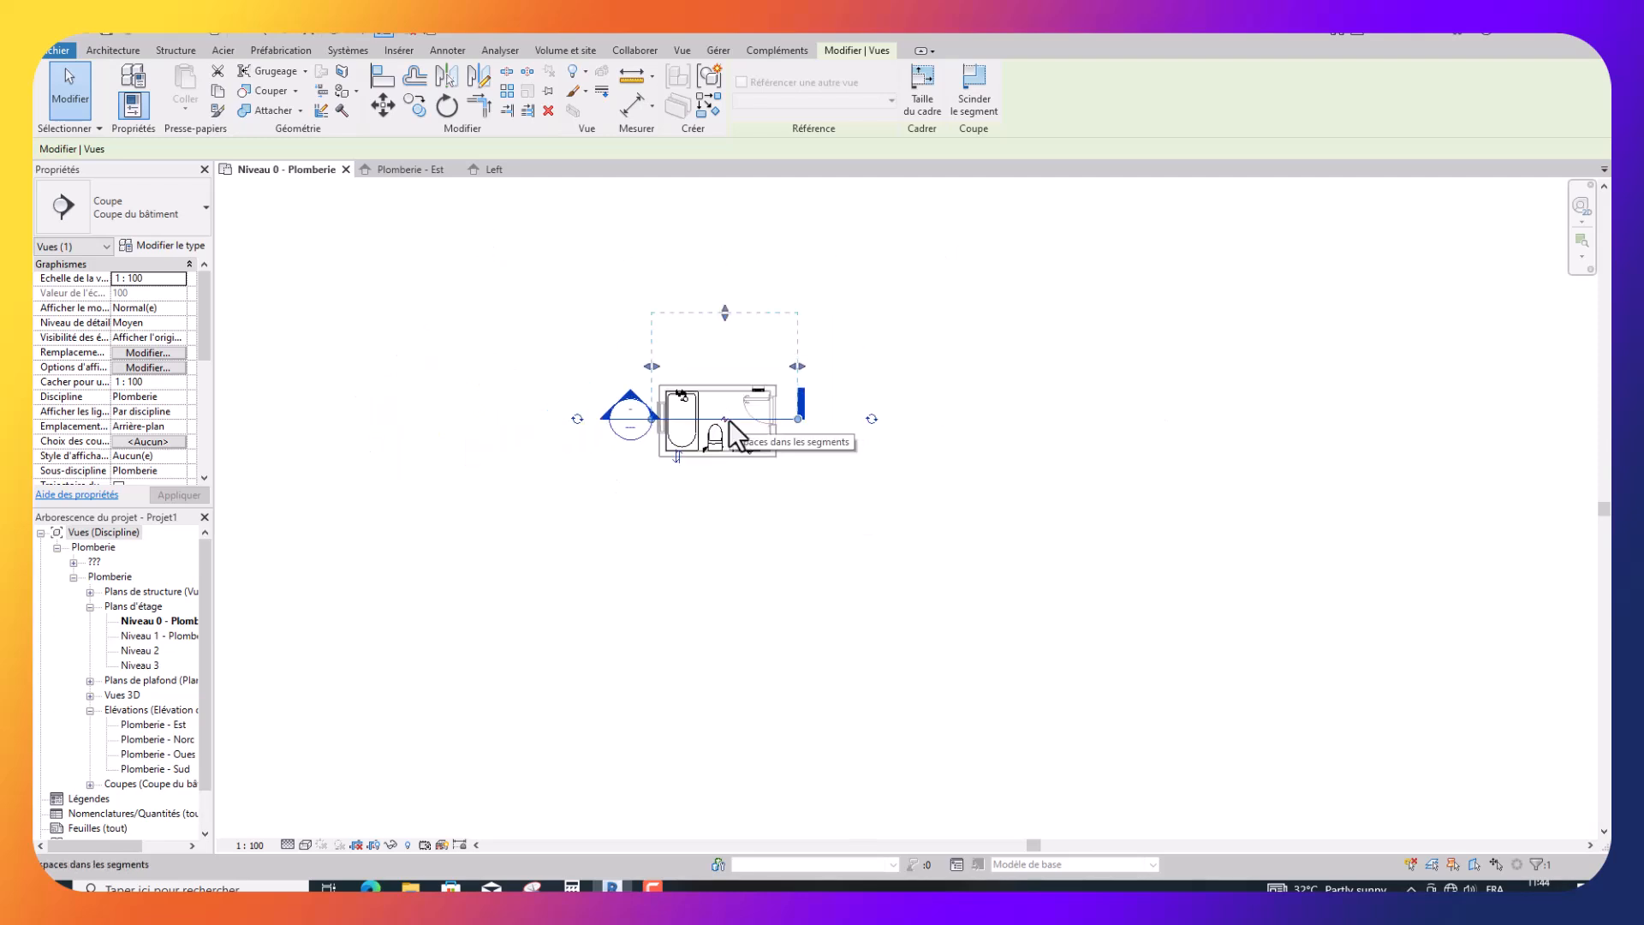
pyautogui.scroll(-1, 729, 419)
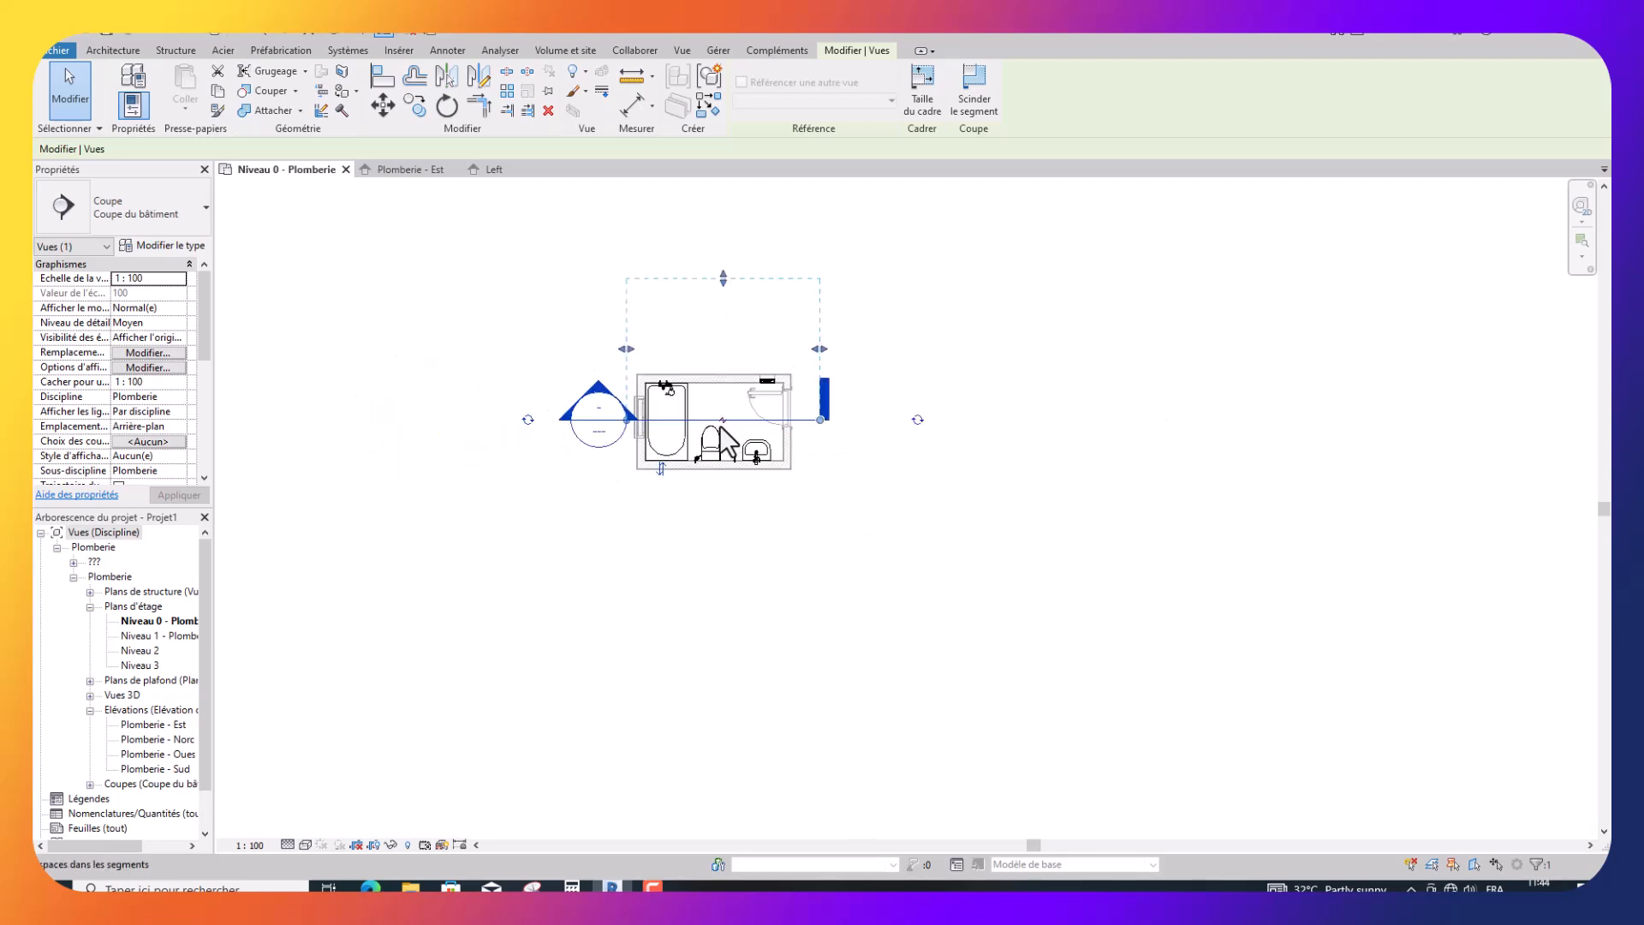
pyautogui.click(661, 470)
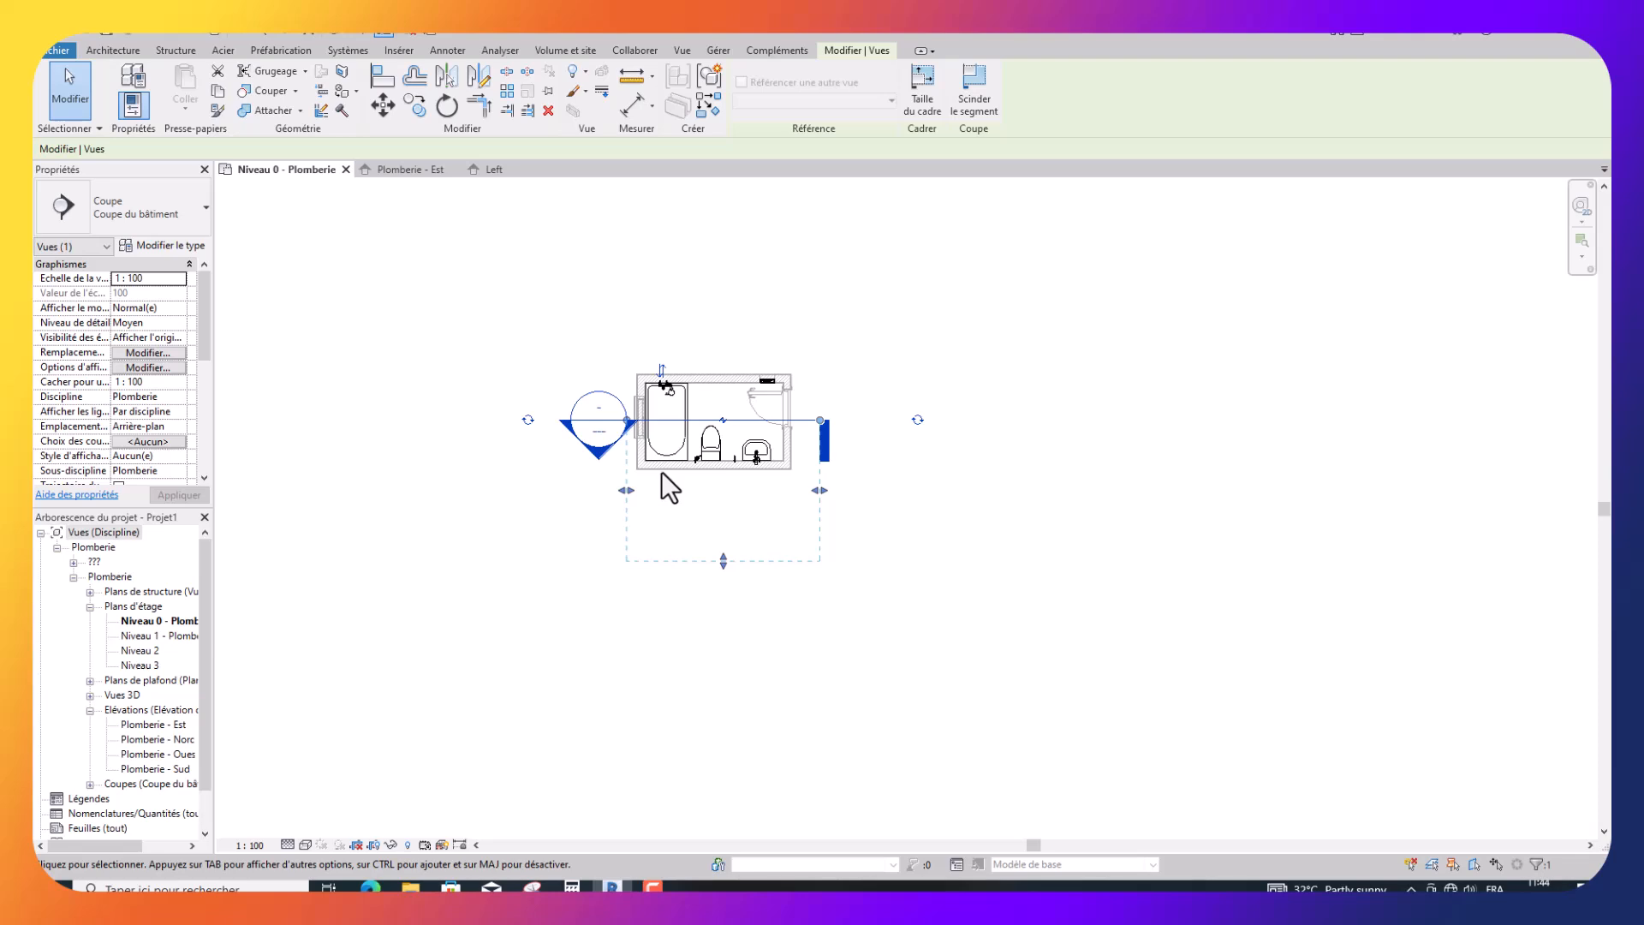
pyautogui.press('Escape')
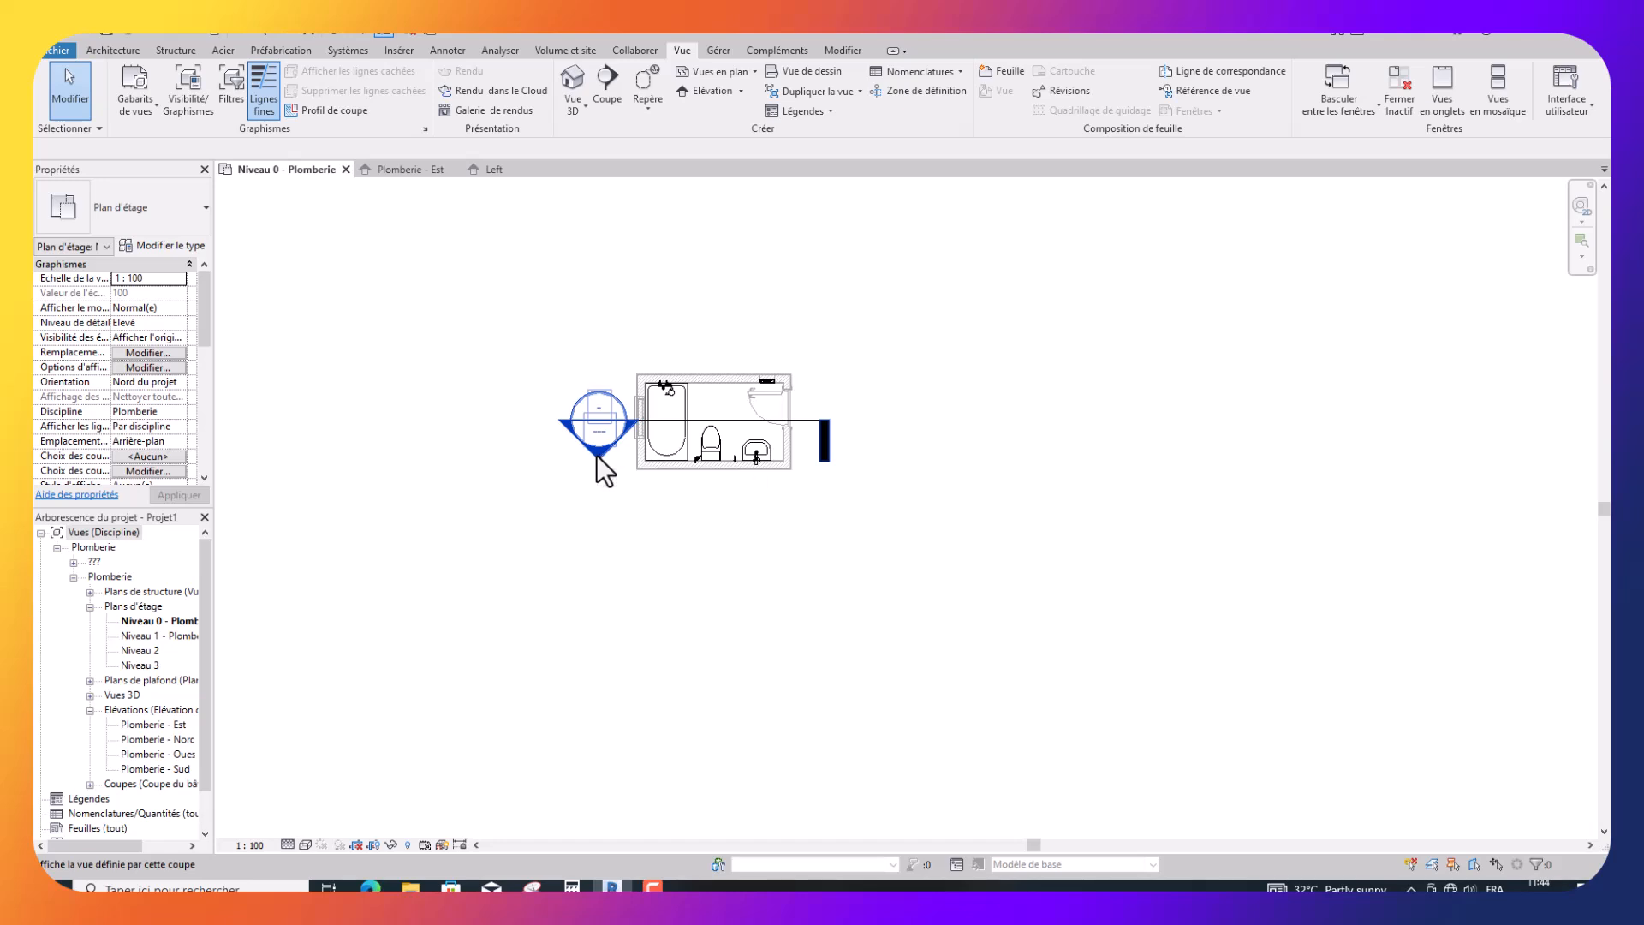
# Open the Coupe 1 section view and align the base of the lavabo's pedestal with the top of the Niveau 0 floor slab.
pyautogui.doubleClick(596, 455)
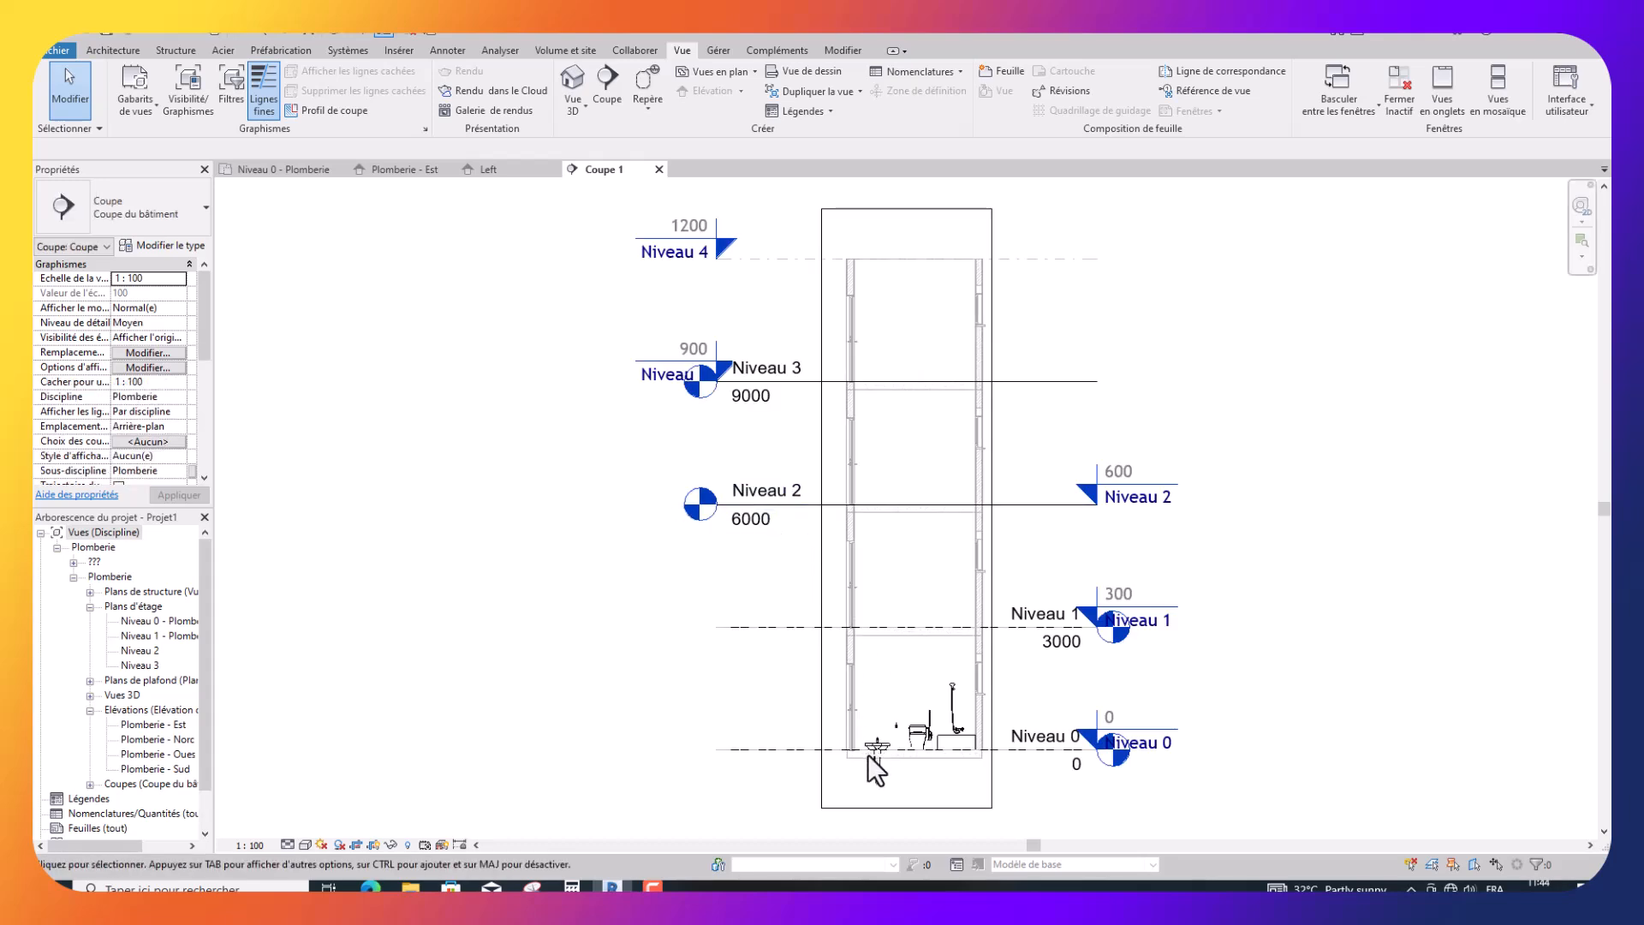
pyautogui.scroll(5, 865, 783)
pyautogui.scroll(3, 922, 764)
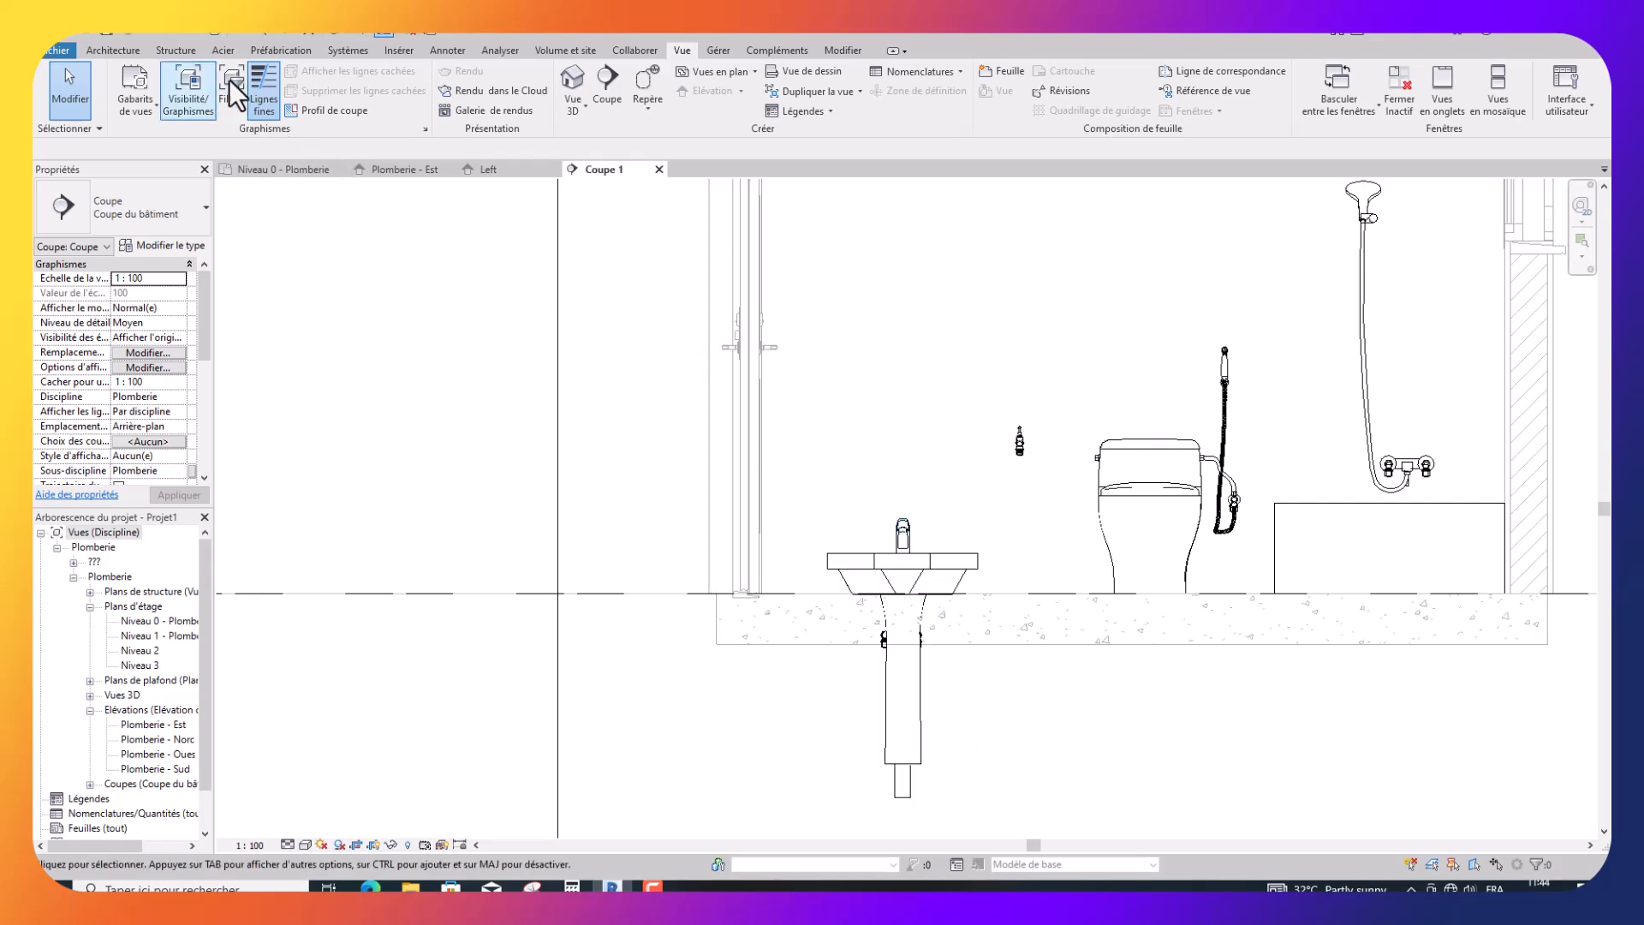
pyautogui.click(850, 57)
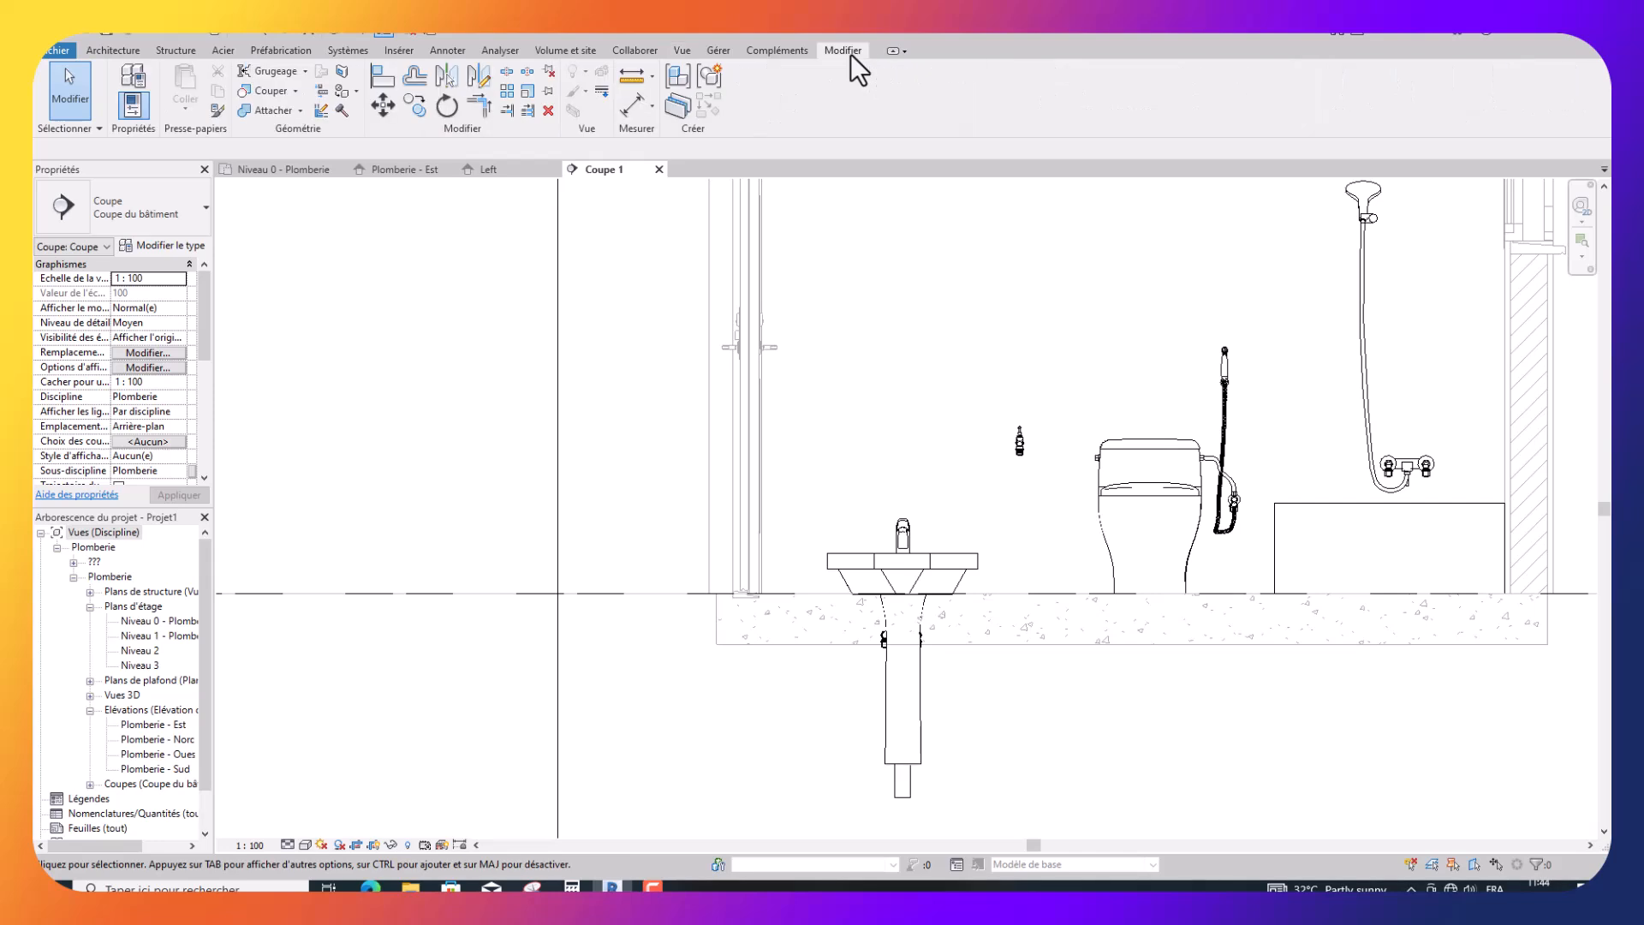
pyautogui.click(384, 76)
pyautogui.click(1024, 594)
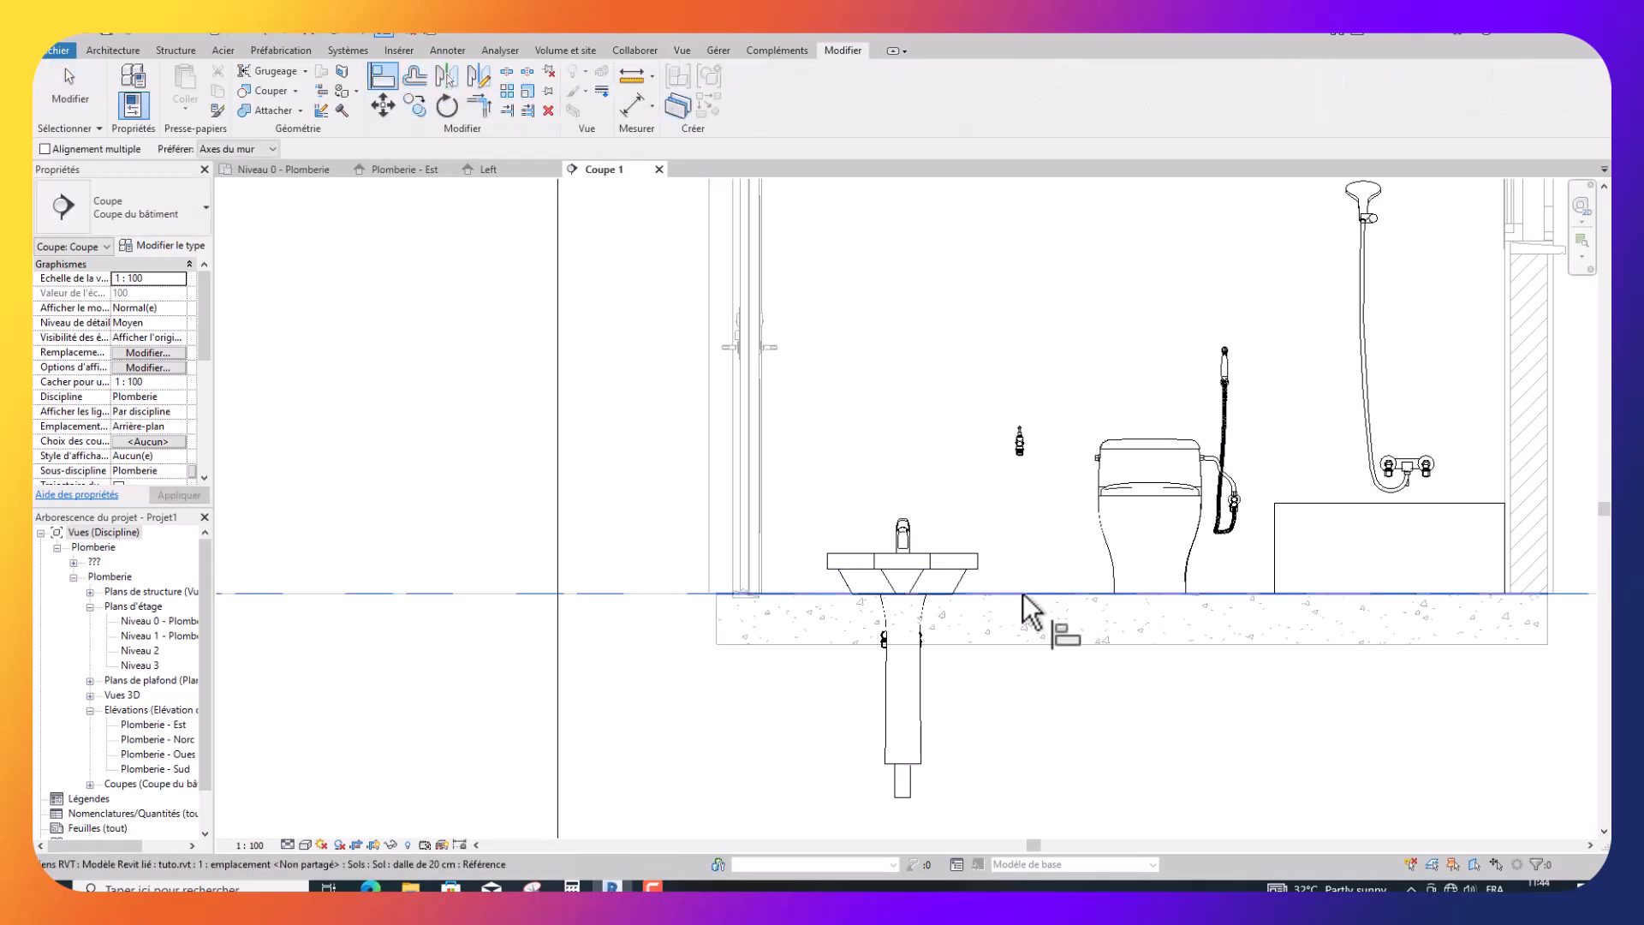
pyautogui.click(936, 763)
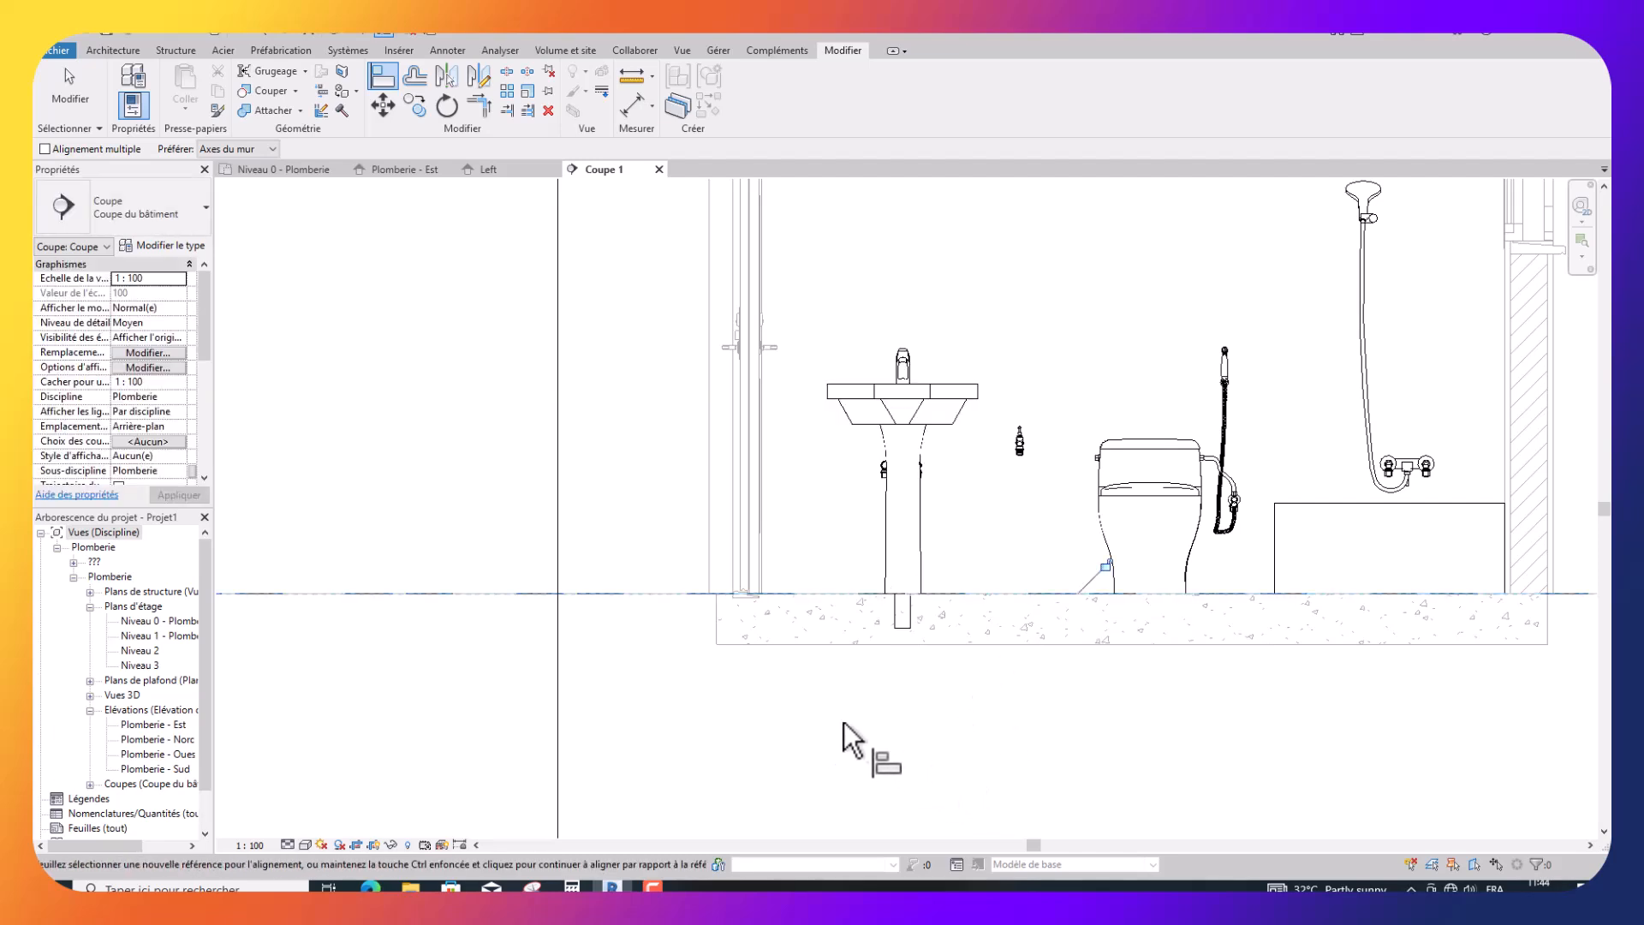
pyautogui.scroll(-2, 848, 702)
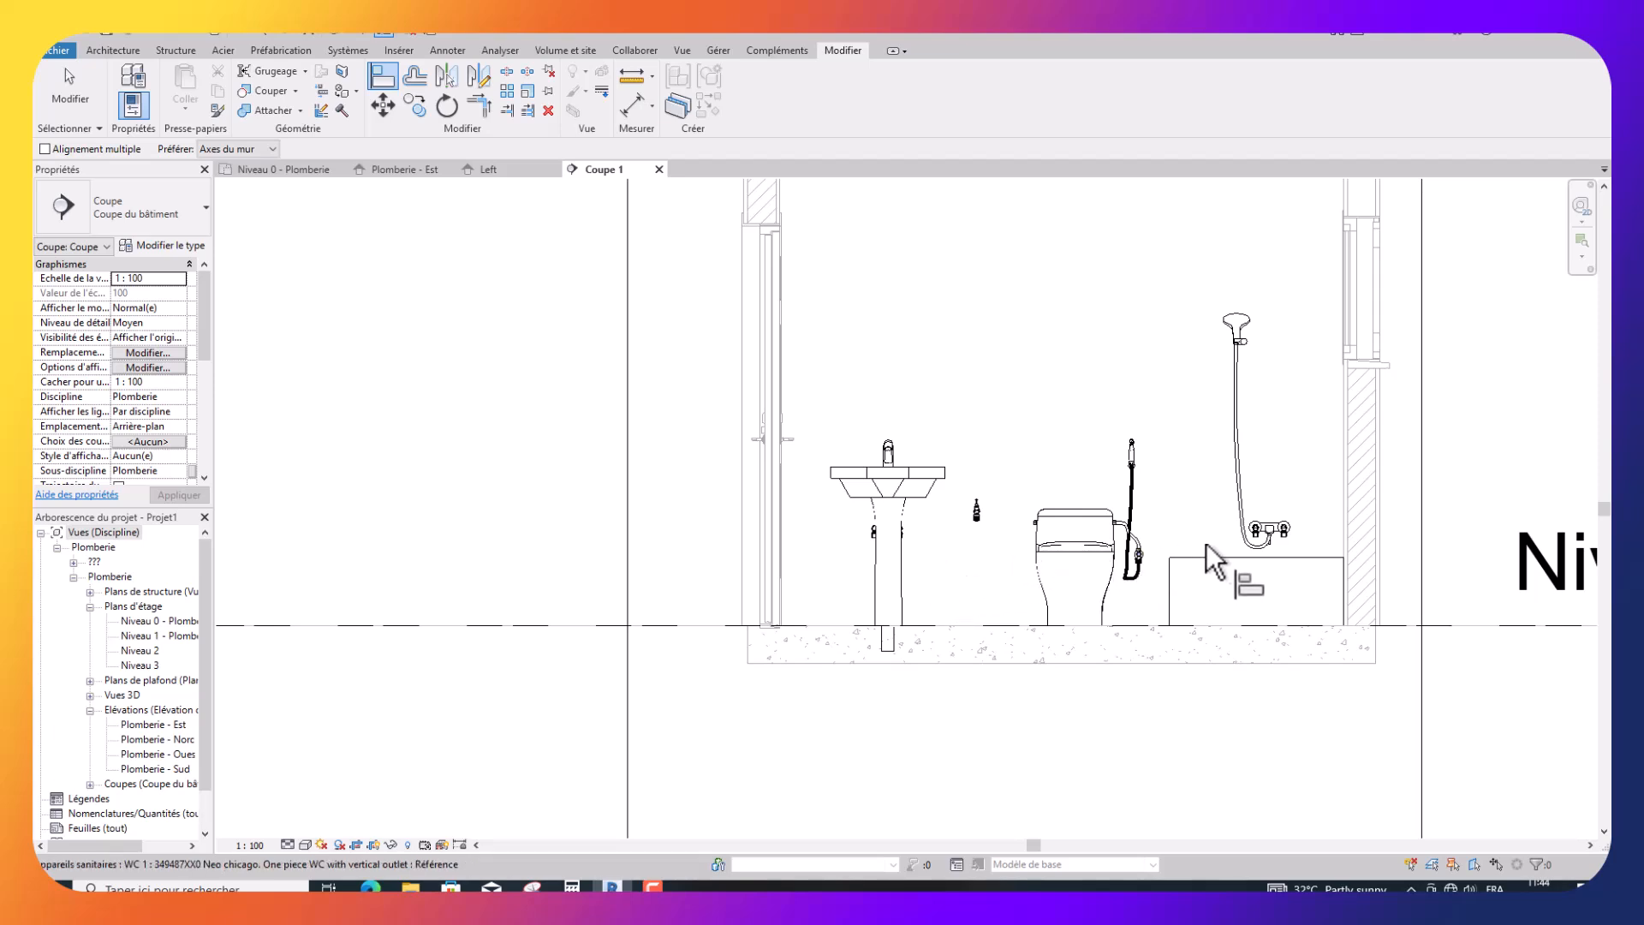
# In the Niveau 0 plan, move the Coupe 1 section line above the bathroom and pull its far clip boundary beyond the upper wall.
pyautogui.press('Escape')
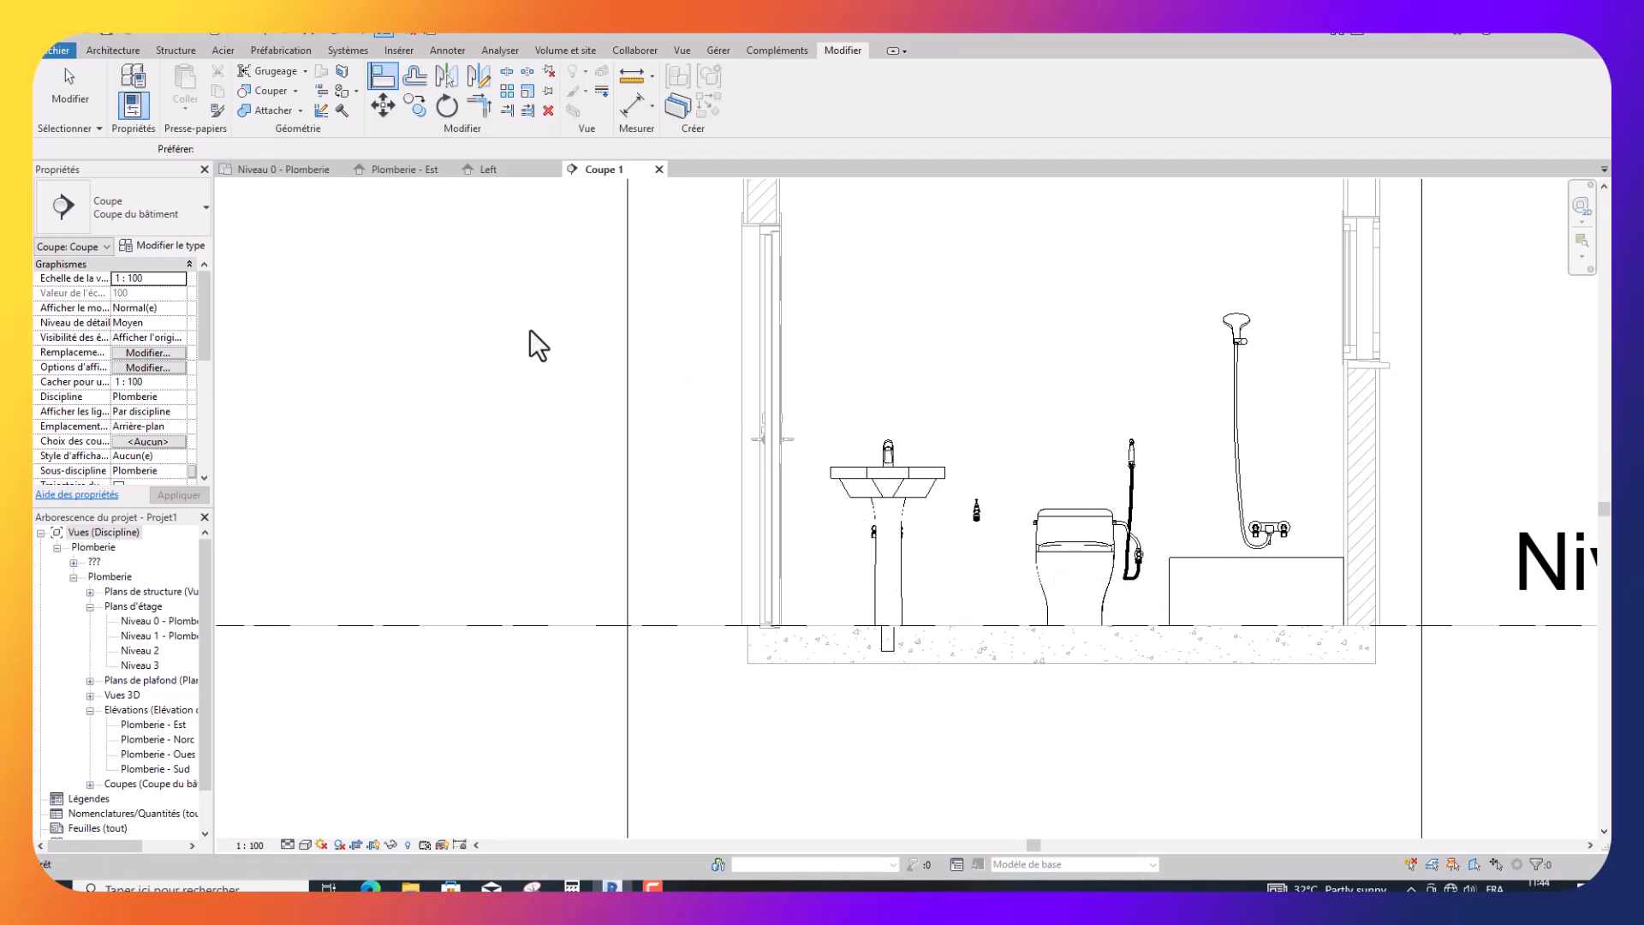
pyautogui.click(307, 175)
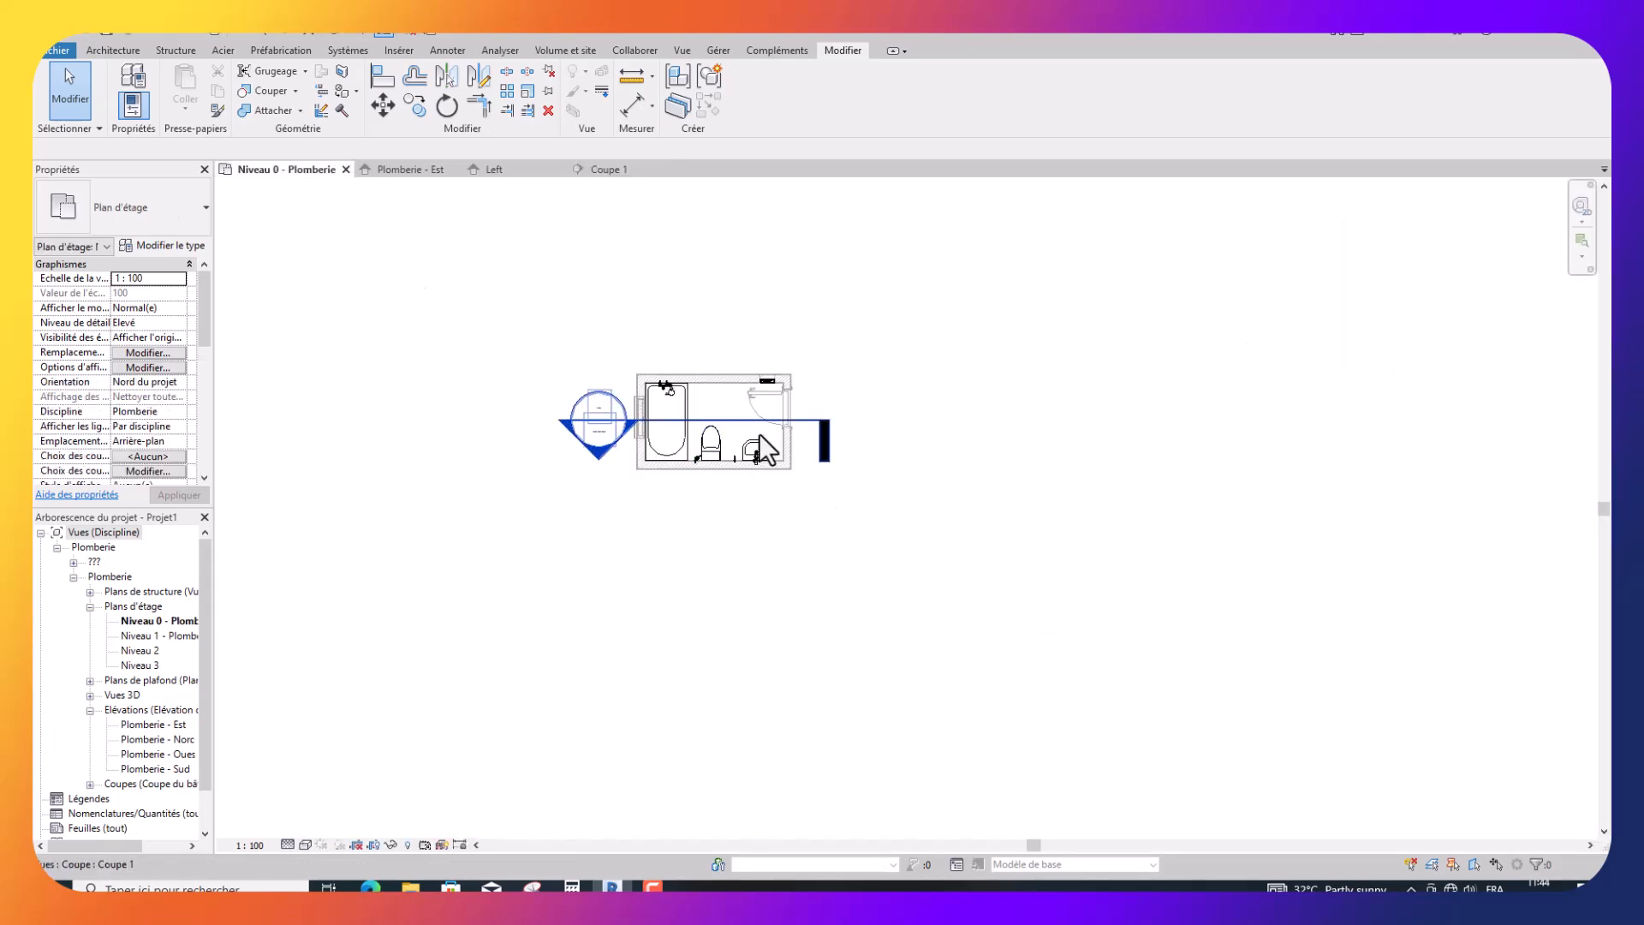
pyautogui.click(753, 422)
pyautogui.moveTo(761, 329); pyautogui.dragTo(760, 283)
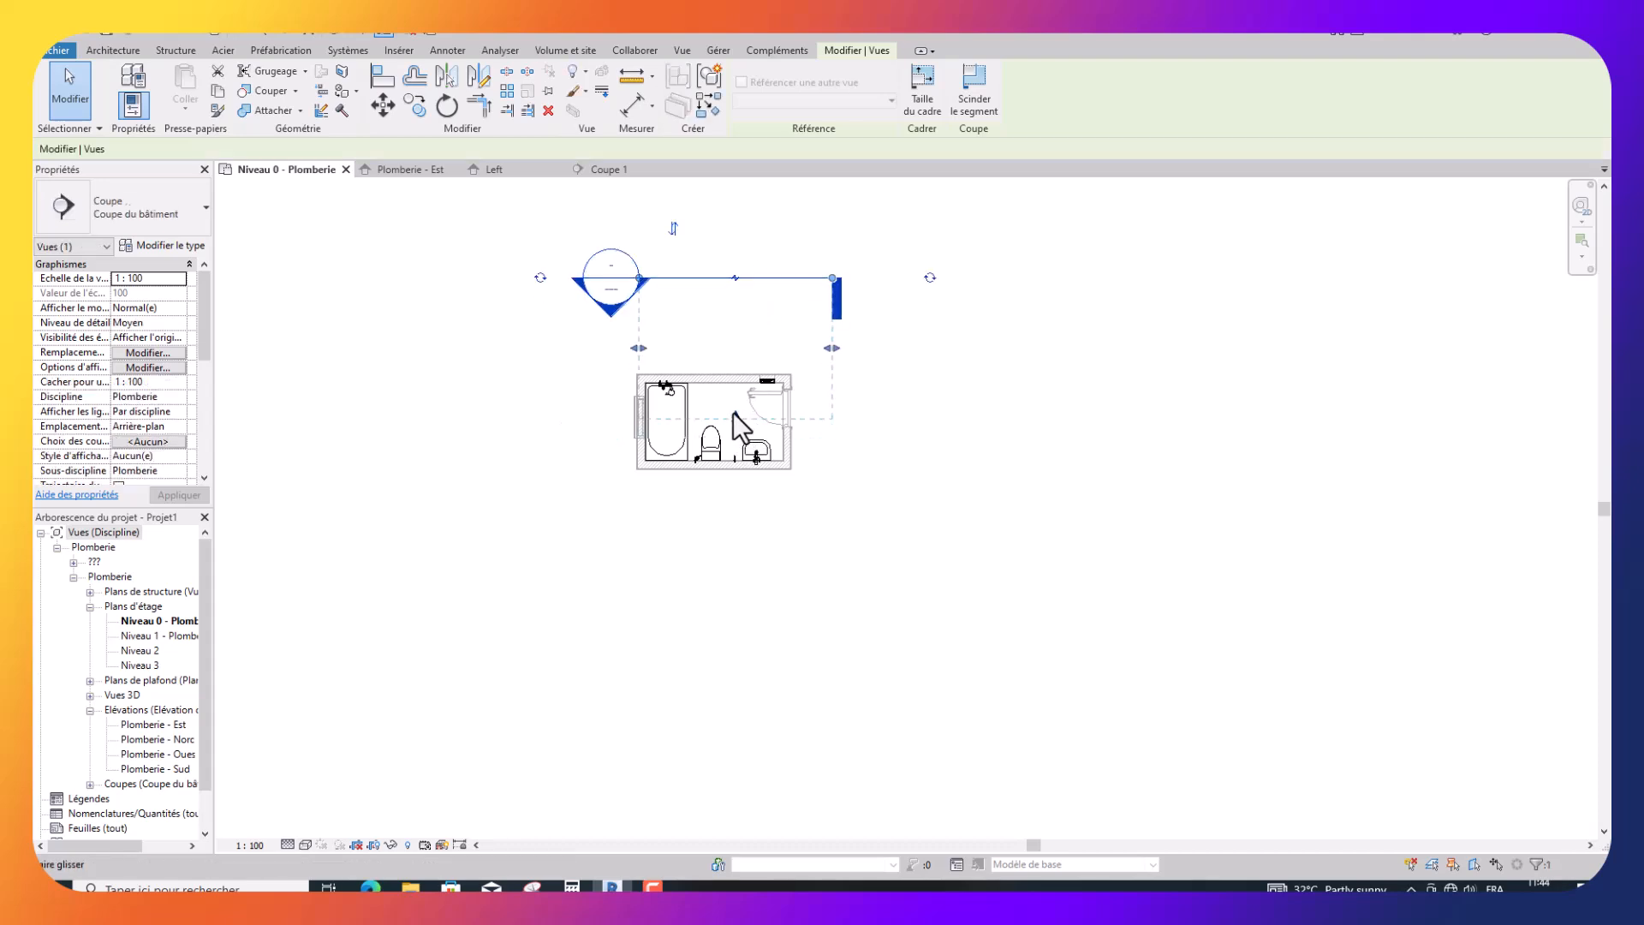
pyautogui.moveTo(733, 413); pyautogui.dragTo(733, 340)
# Examine the Niveau 0 bathroom layout around the manifold box by the door and the corner beside the lavabo.
pyautogui.scroll(5, 747, 500)
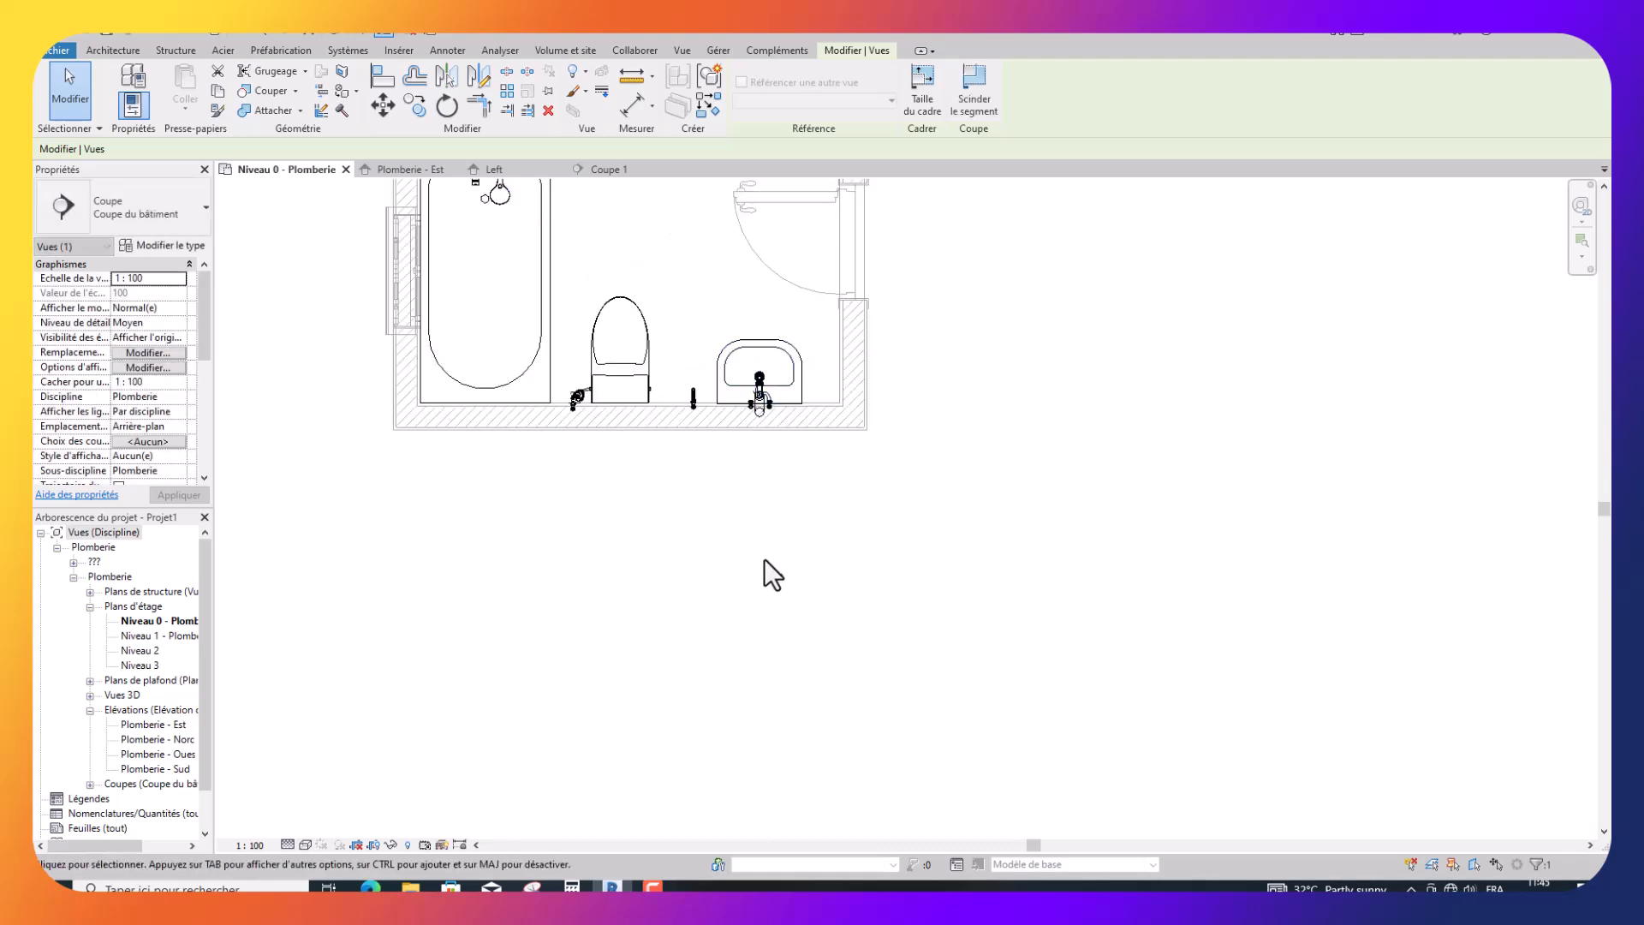
pyautogui.scroll(-2, 762, 552)
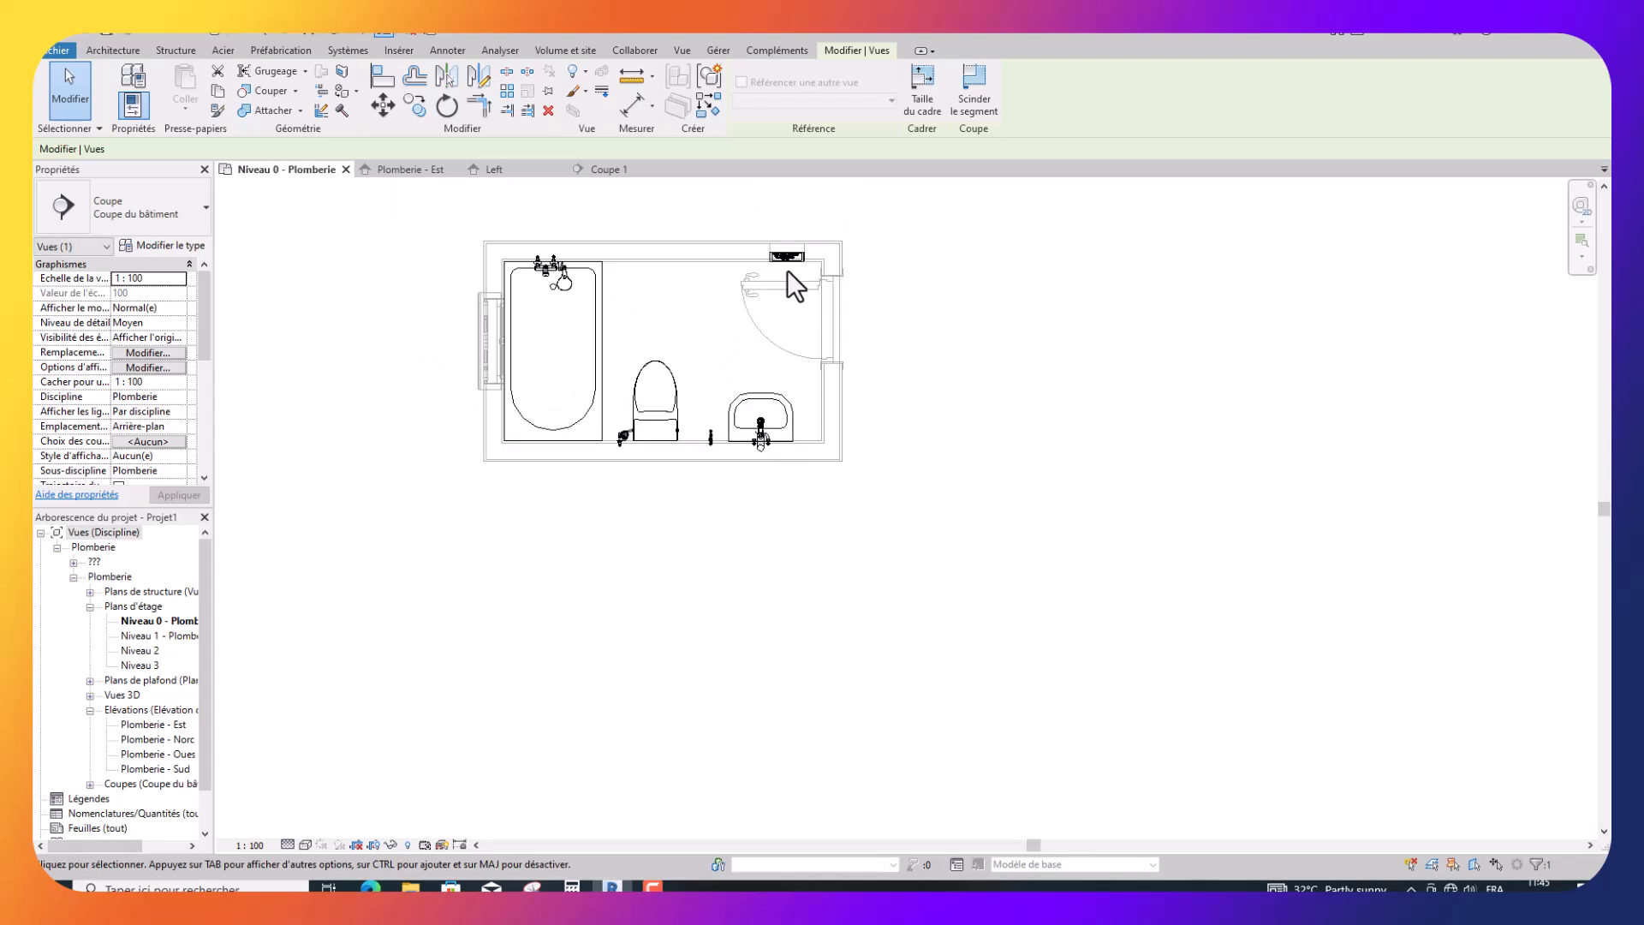
pyautogui.scroll(3, 788, 269)
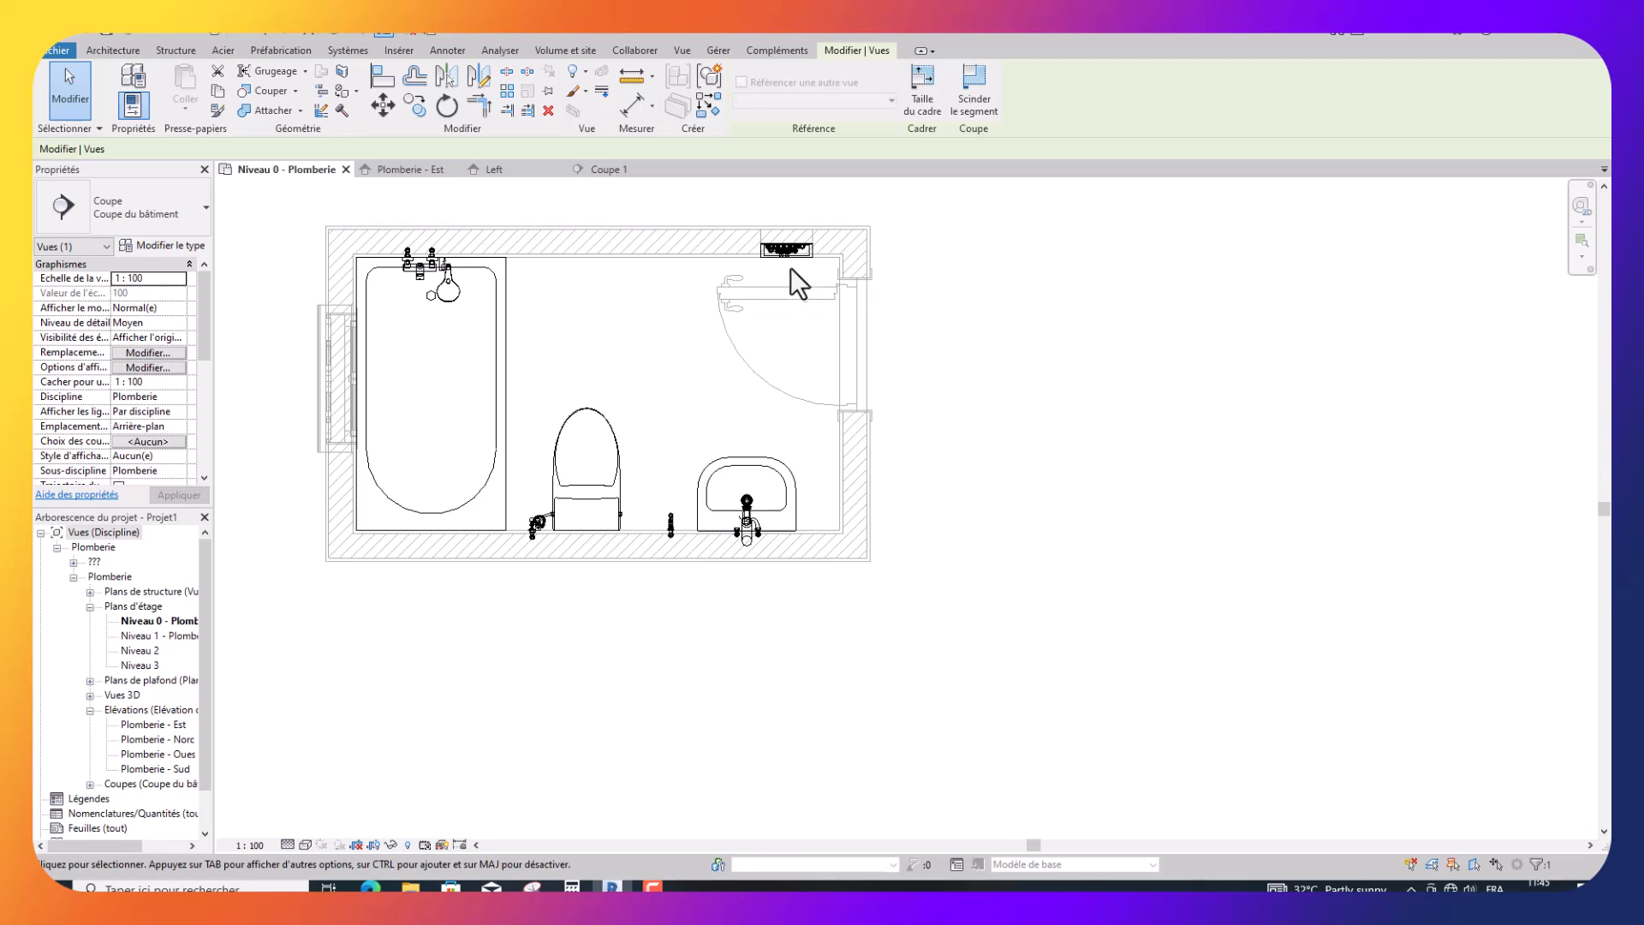
pyautogui.scroll(2, 805, 223)
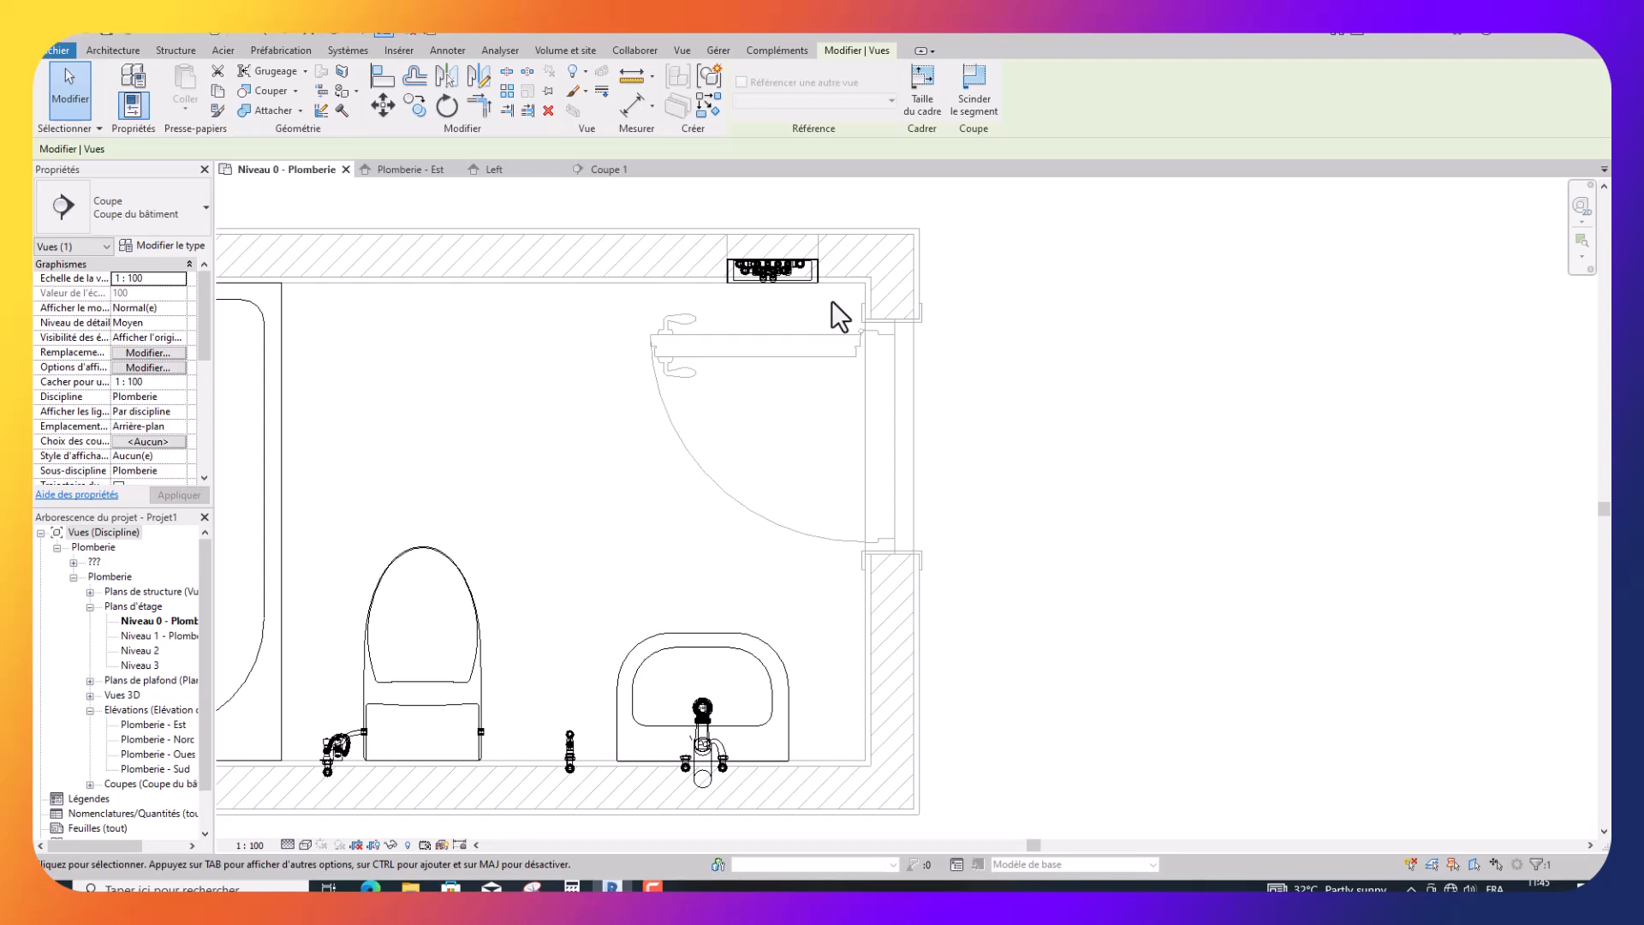
pyautogui.scroll(-1, 830, 301)
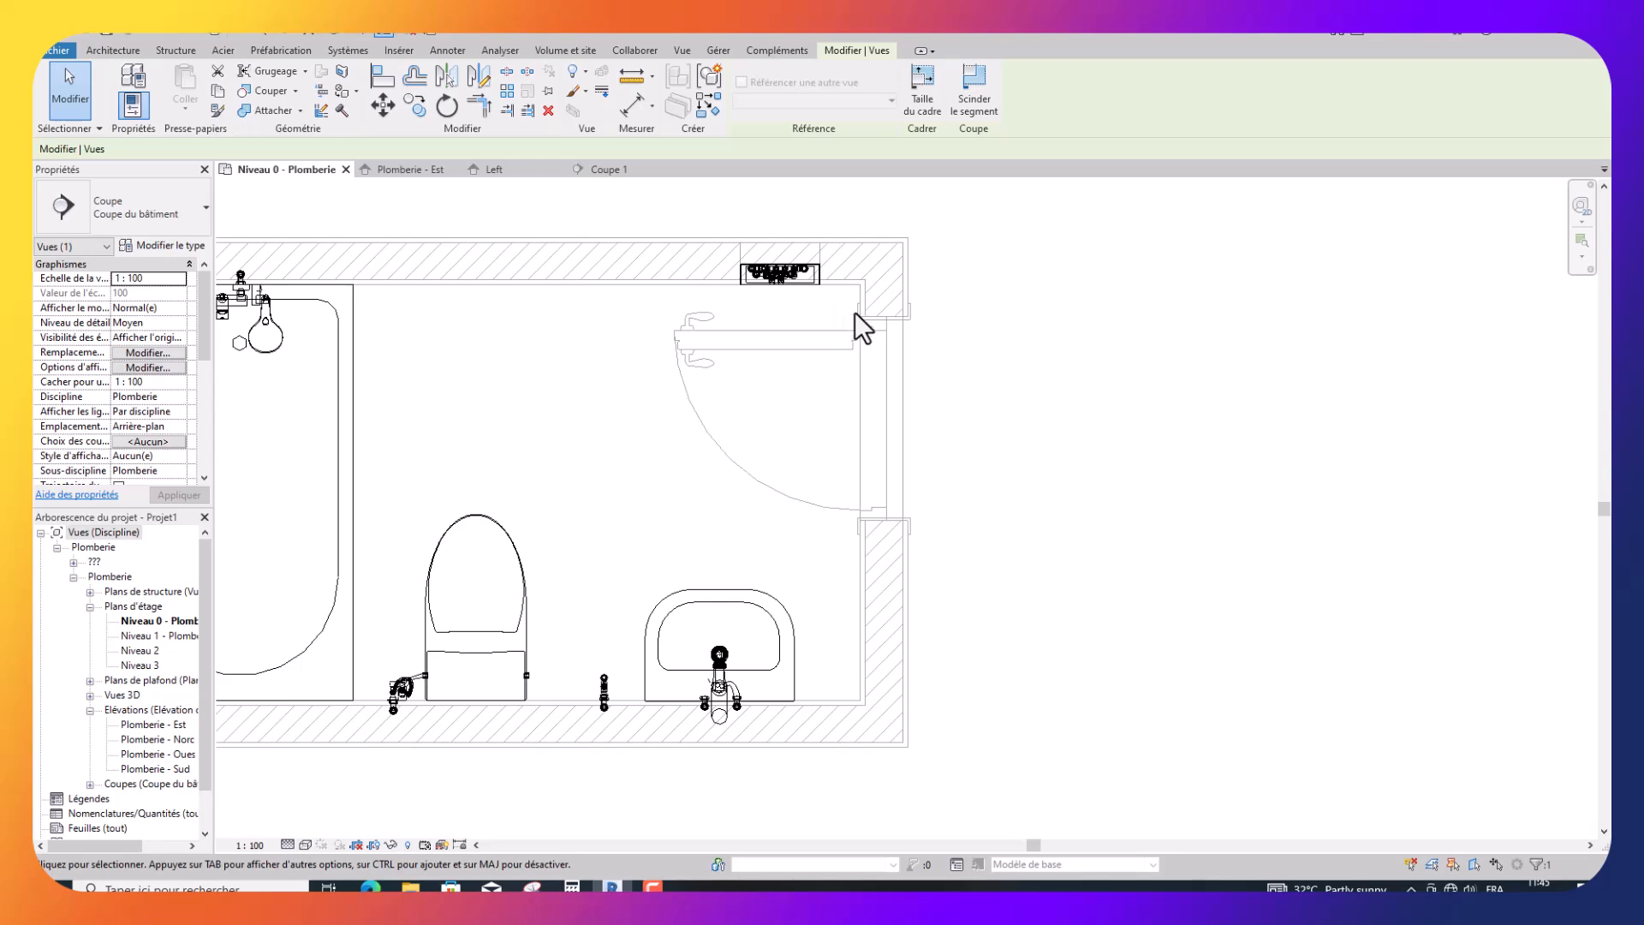
pyautogui.scroll(2, 855, 312)
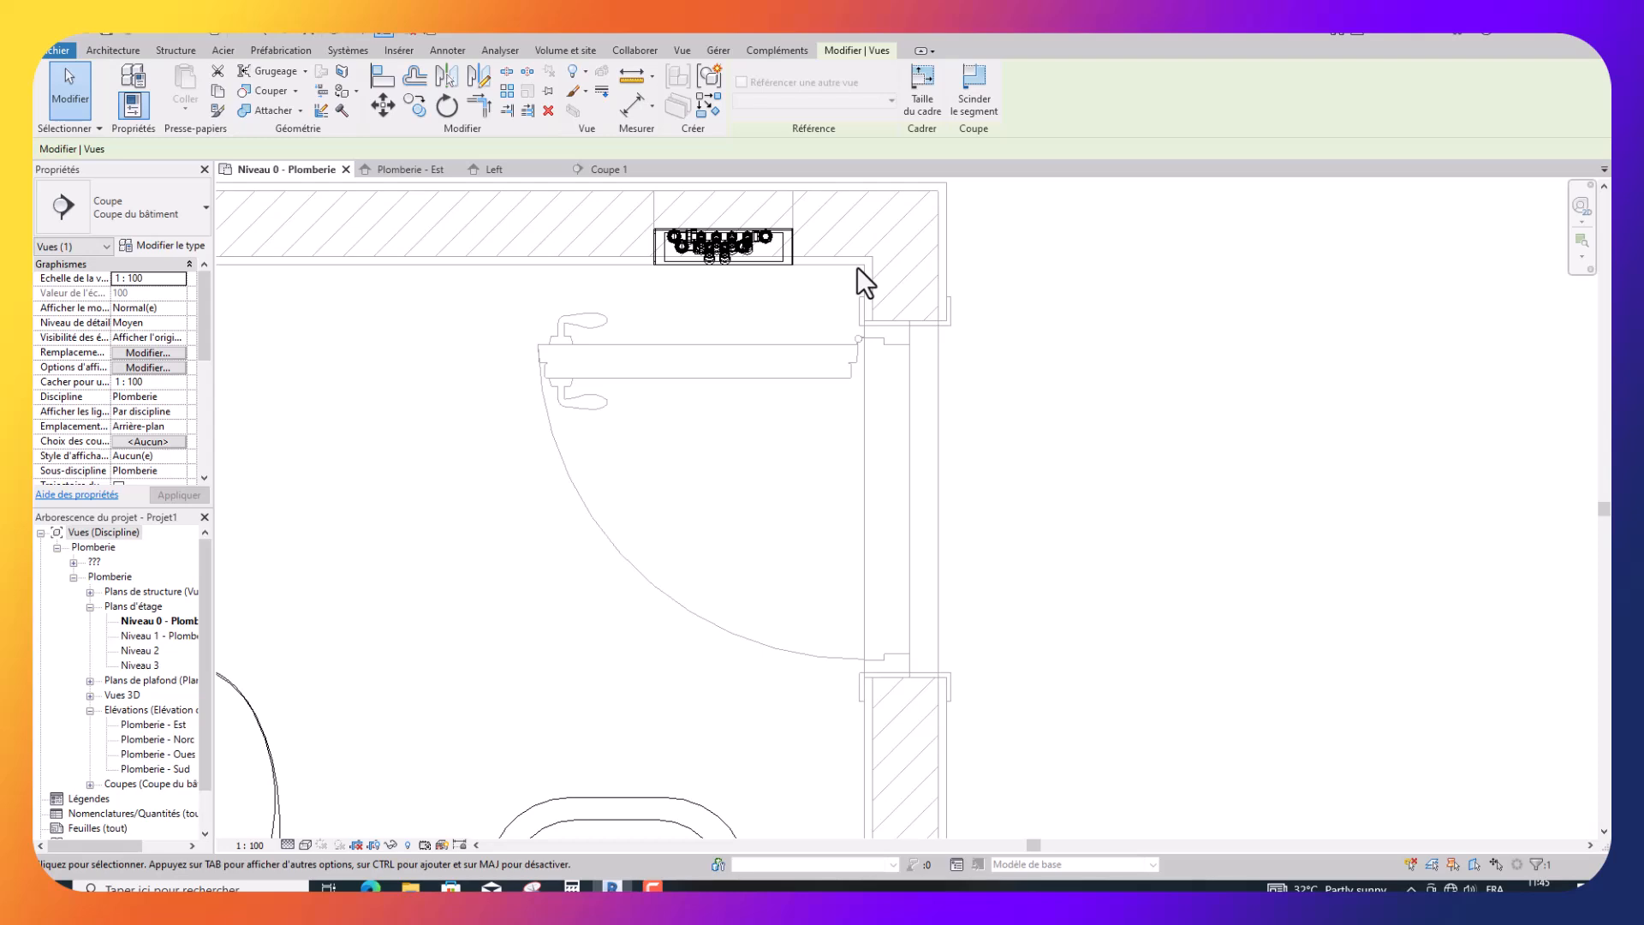
pyautogui.scroll(-2, 856, 269)
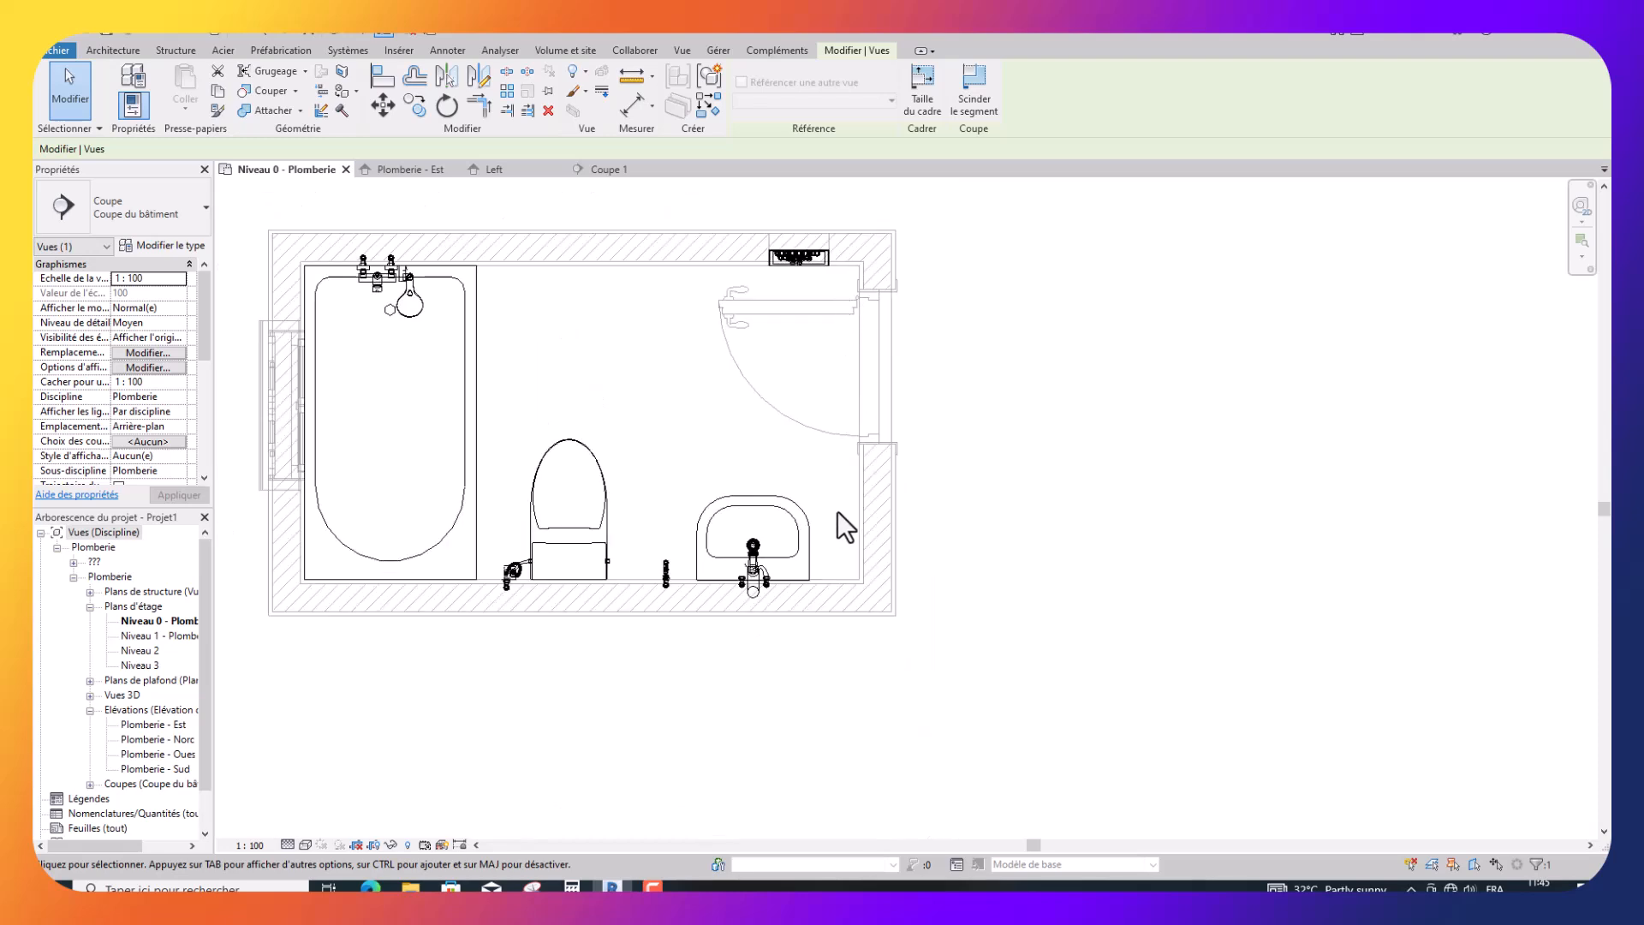
pyautogui.scroll(2, 821, 584)
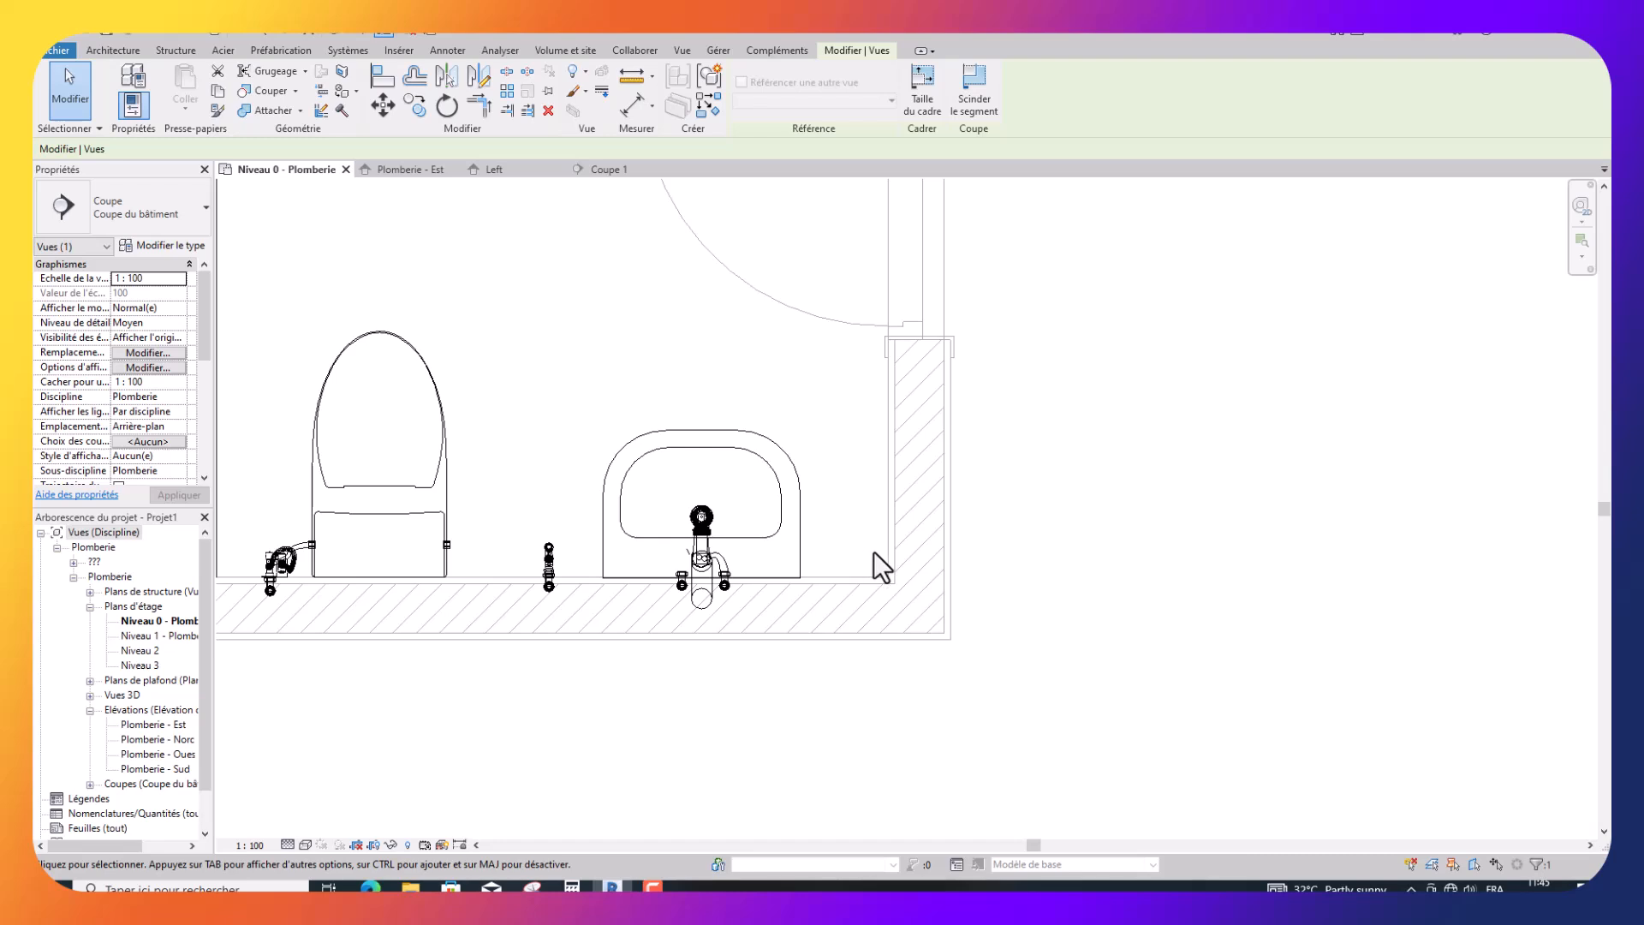
pyautogui.scroll(-3, 824, 605)
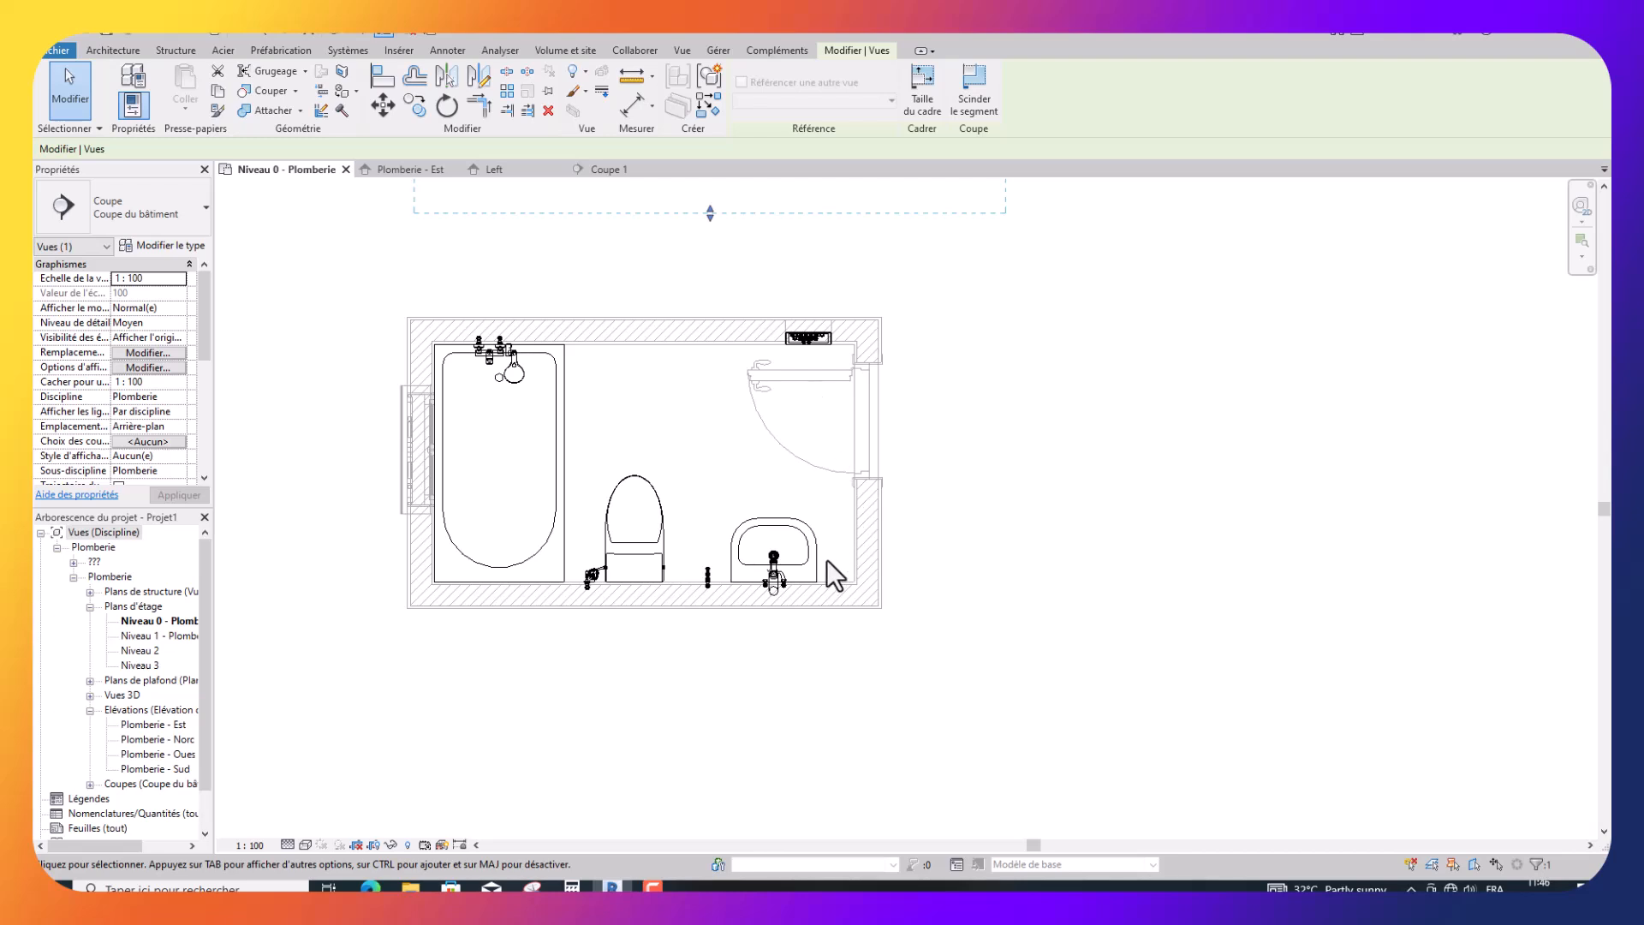
# Nudge the lavabo along the lower wall toward the door-side wall, leaving a small gap to its inner face.
pyautogui.scroll(1, 826, 558)
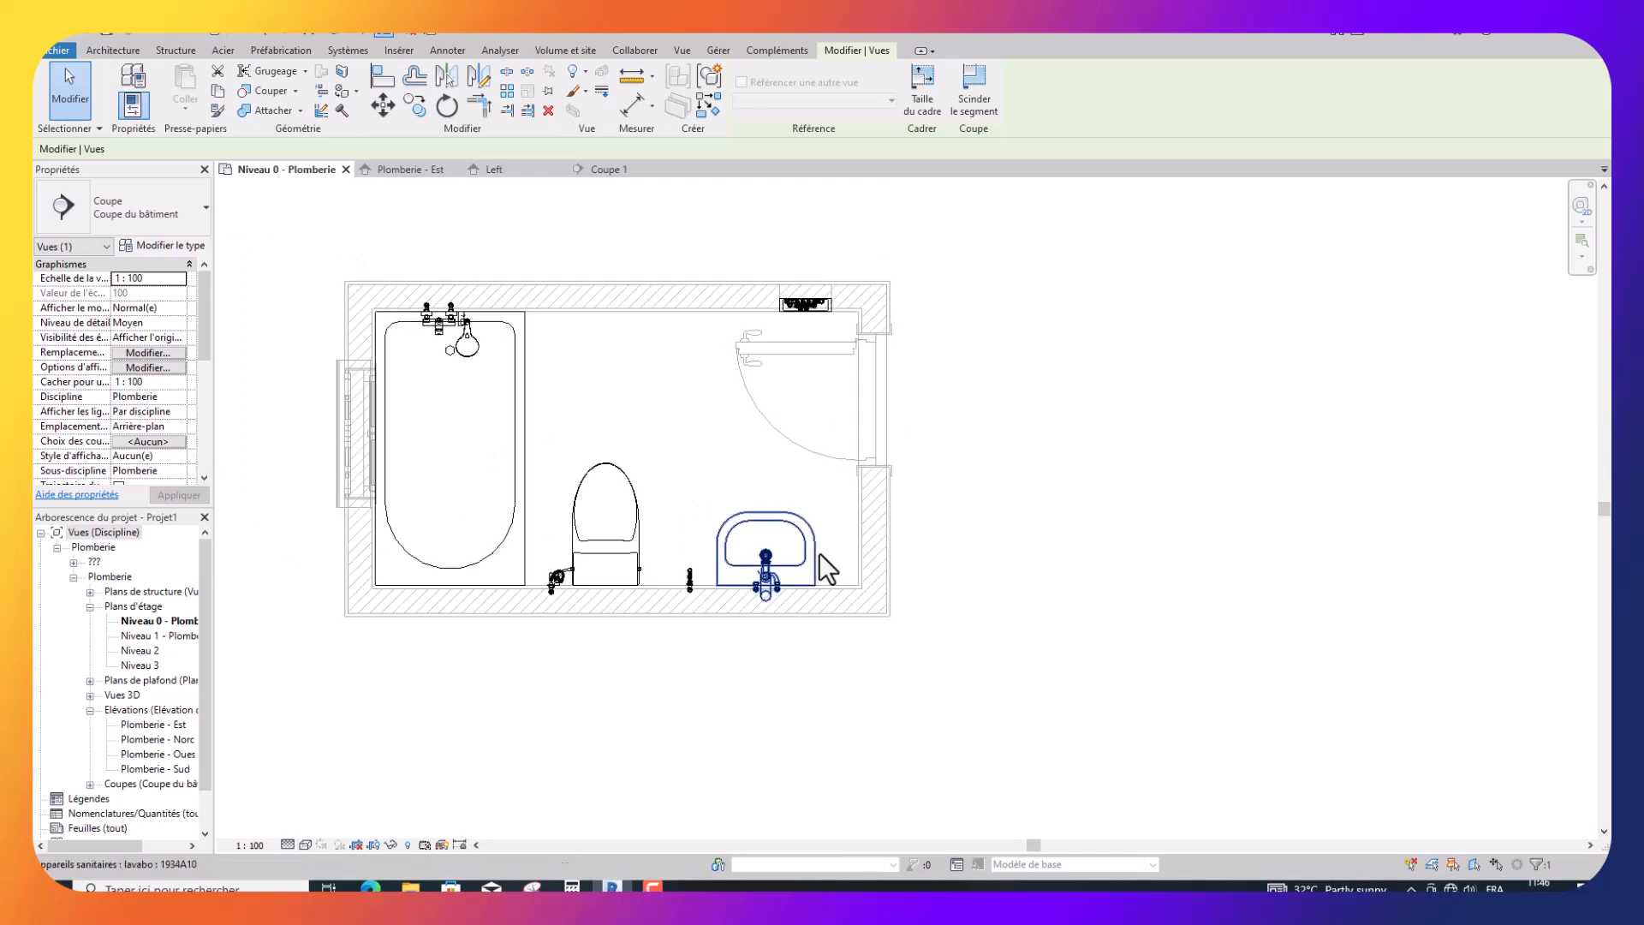
pyautogui.click(815, 553)
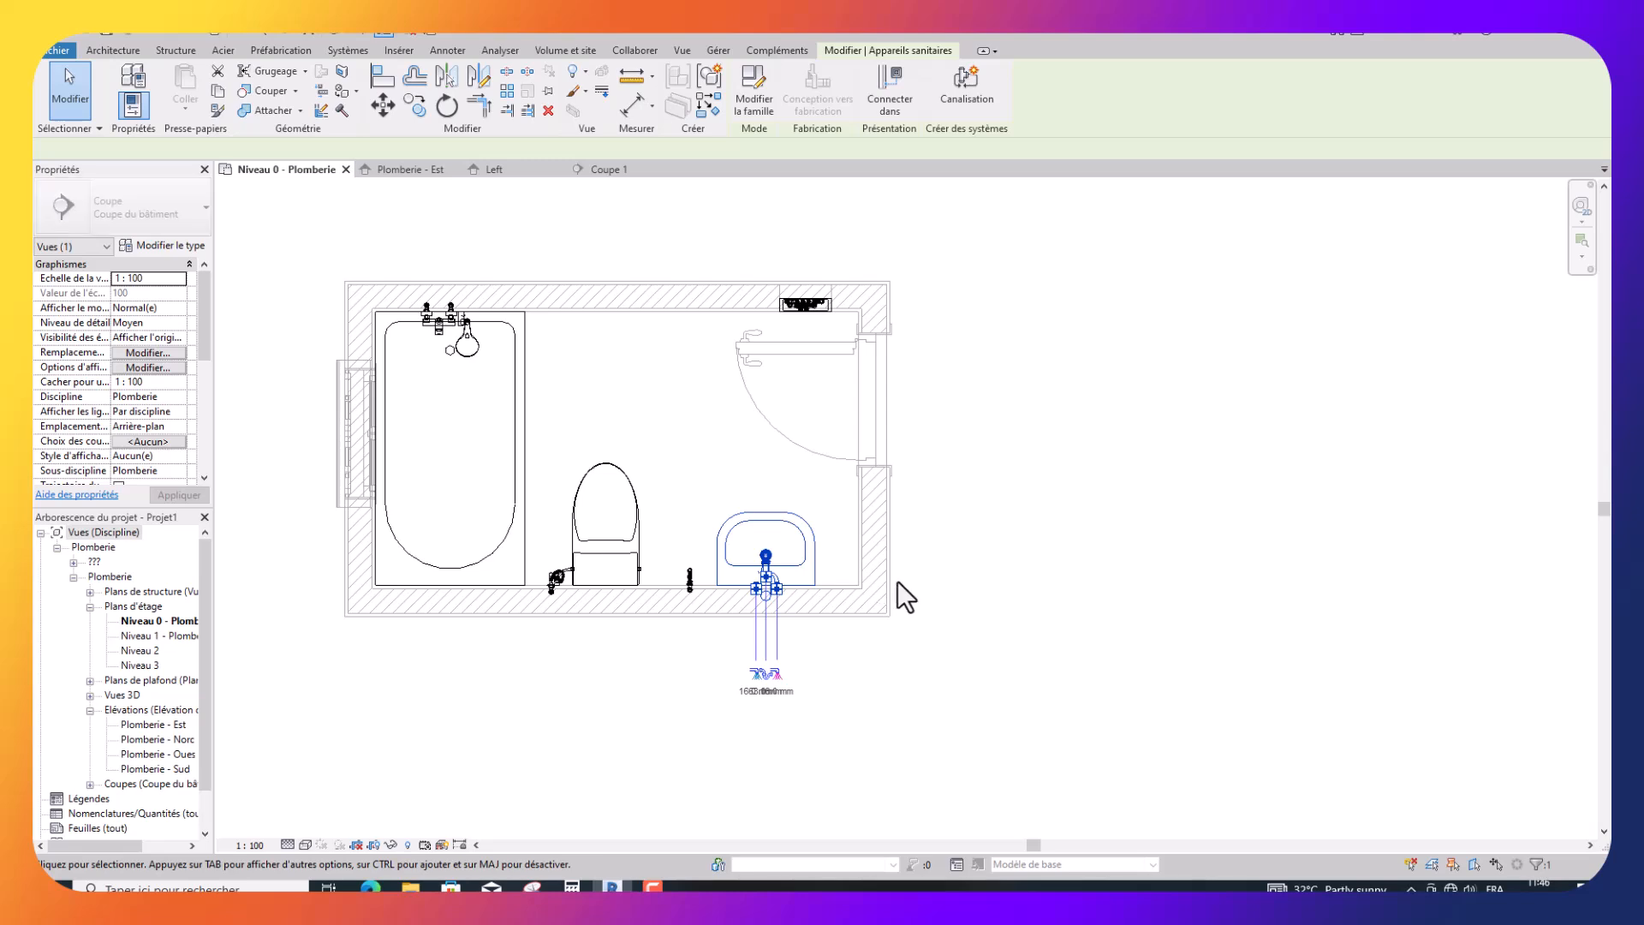
pyautogui.press('Right')
pyautogui.press('Right')
pyautogui.press('Right')
pyautogui.press('Right')
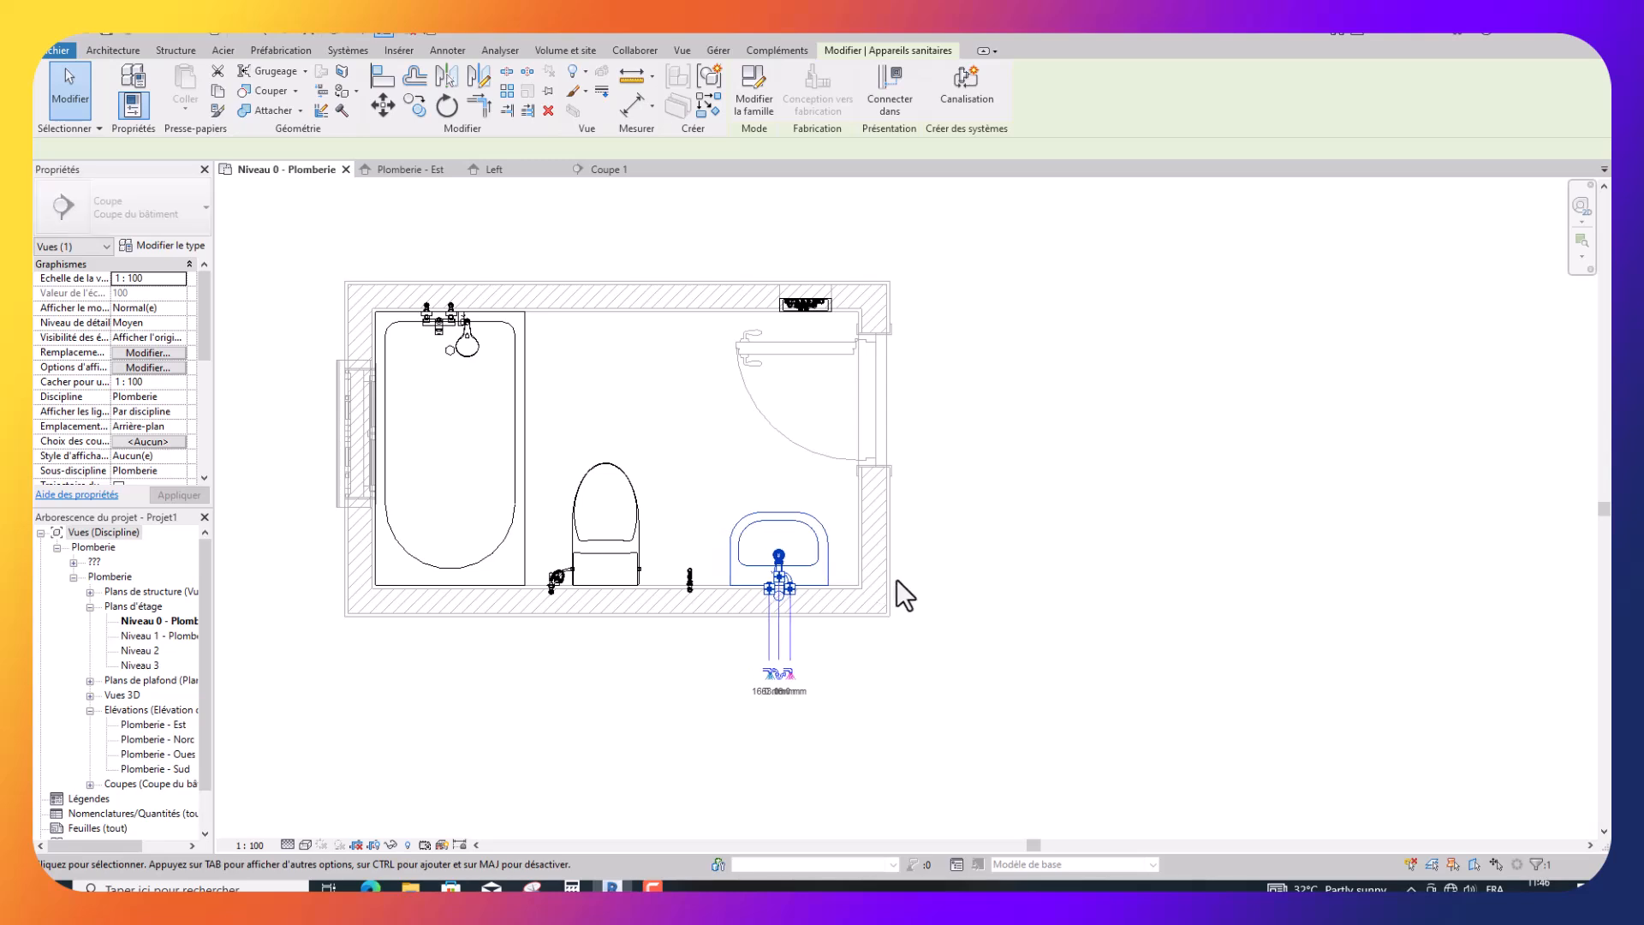
pyautogui.press('Right')
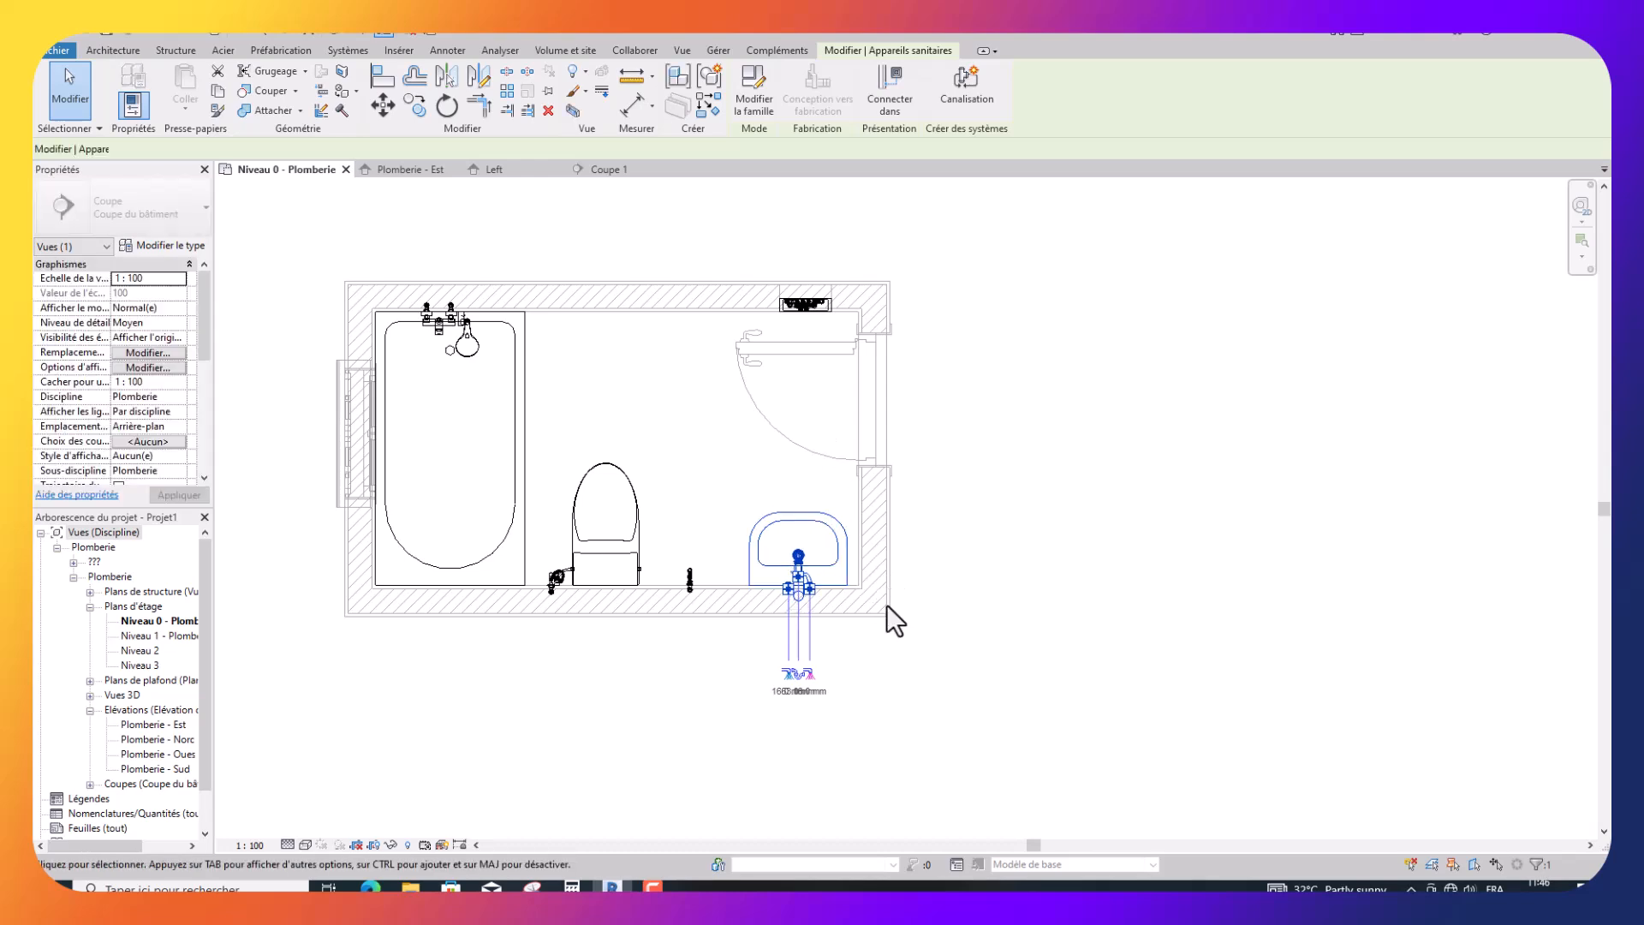
pyautogui.press('Escape')
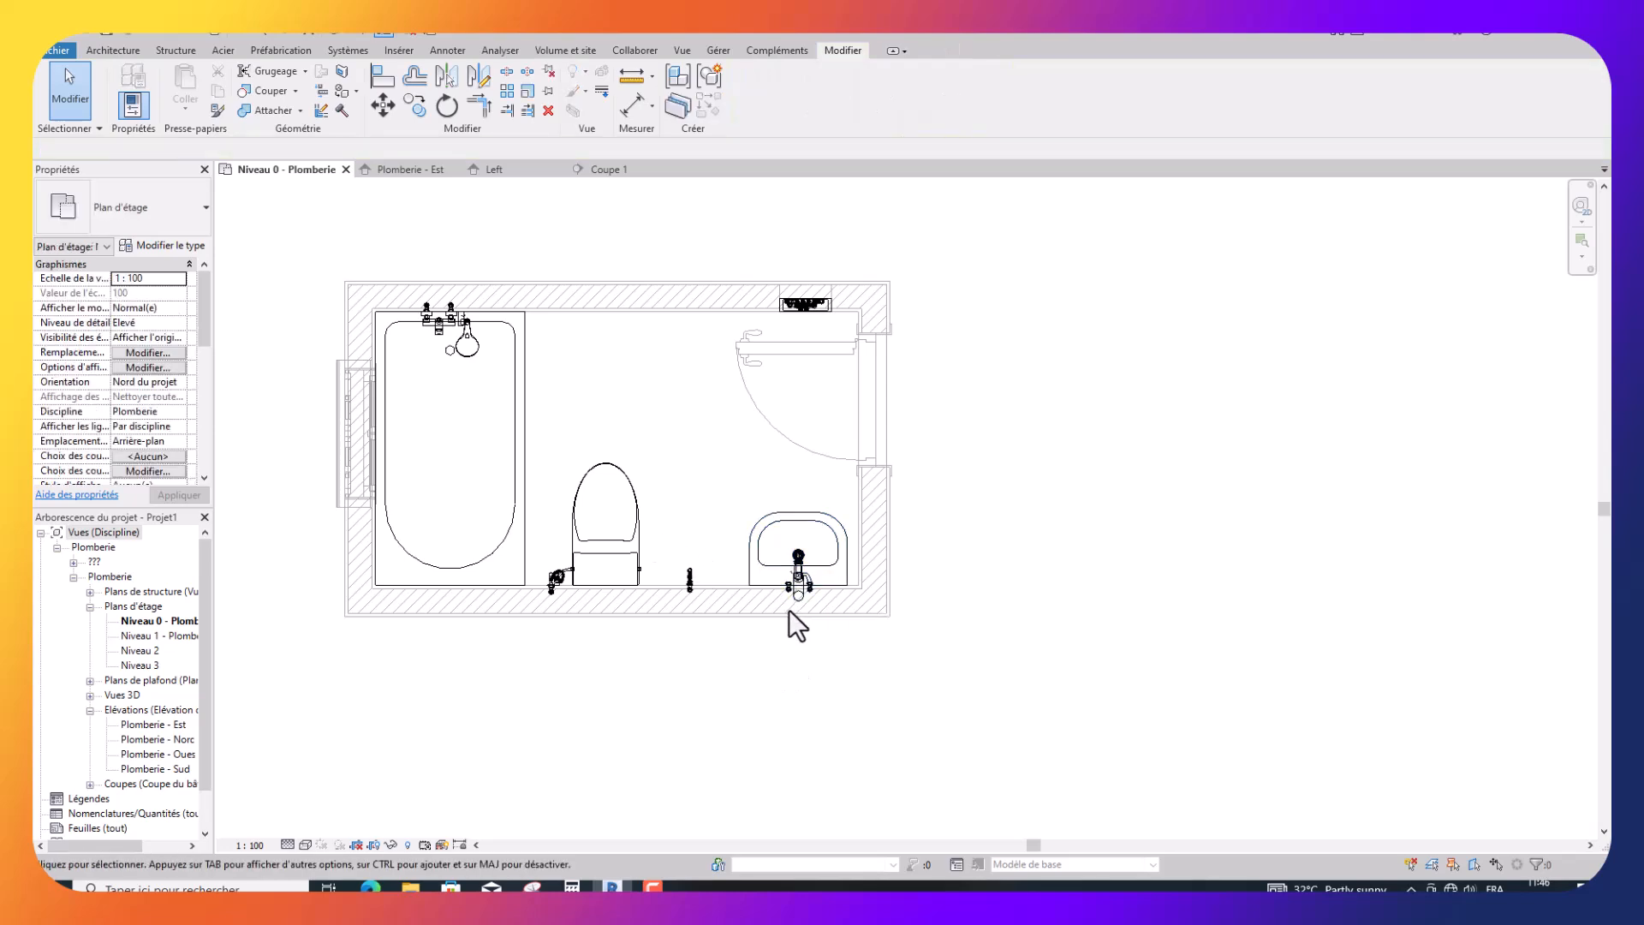
# Isolate the bathtub and WC together in a 3D view with a selection box.
pyautogui.scroll(-1, 789, 610)
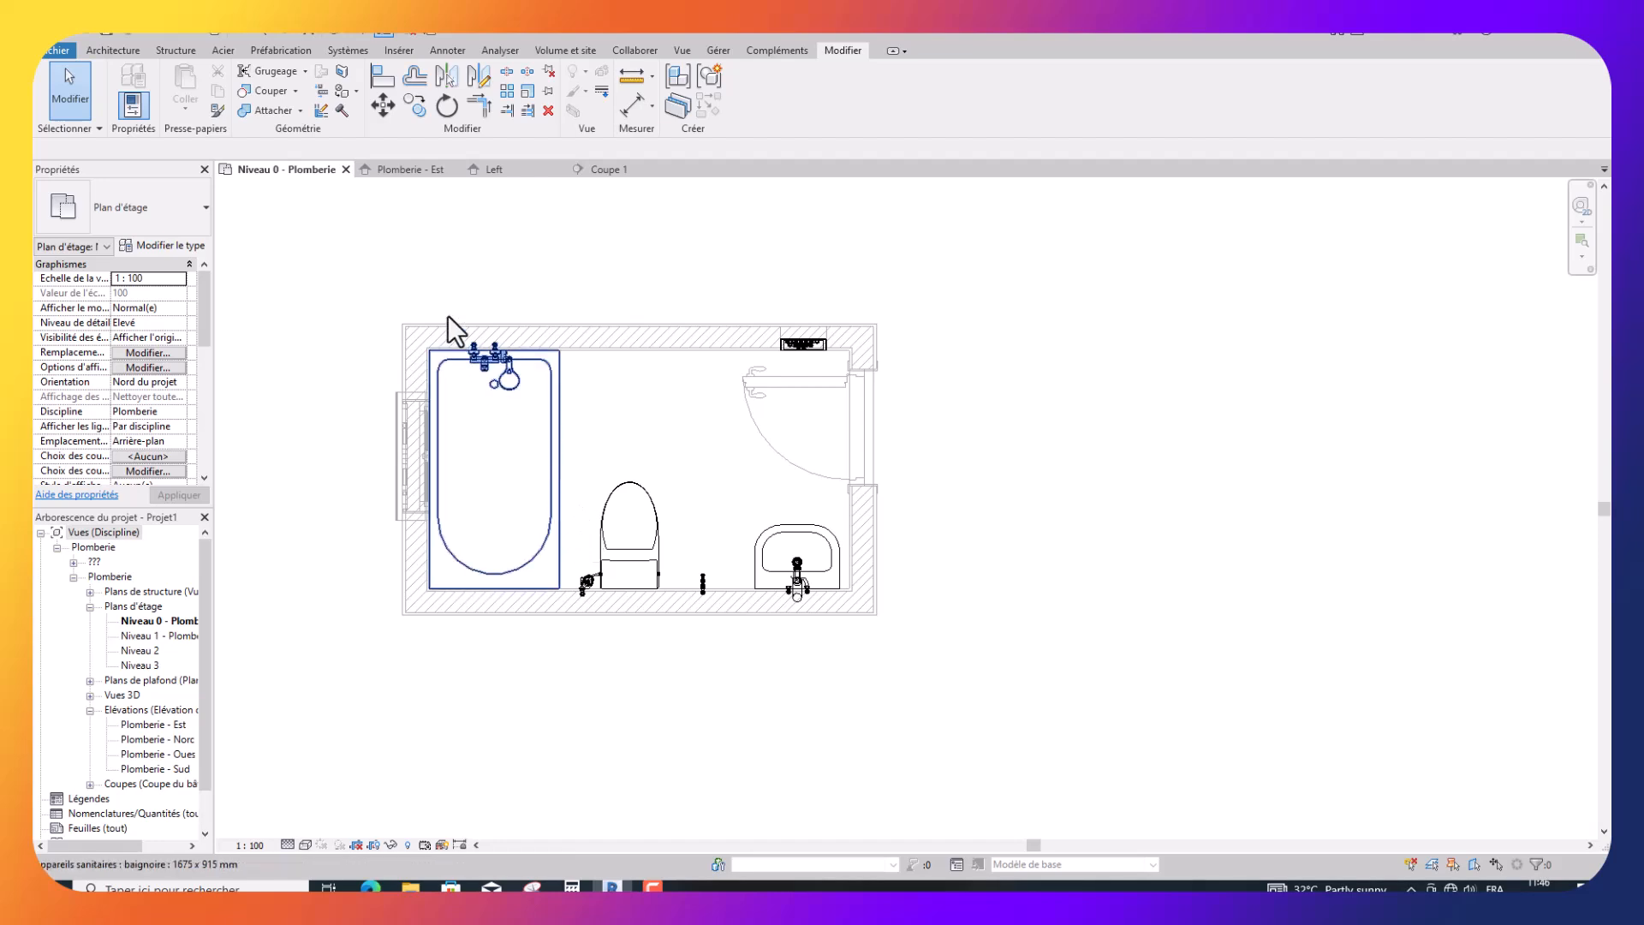
pyautogui.click(530, 368)
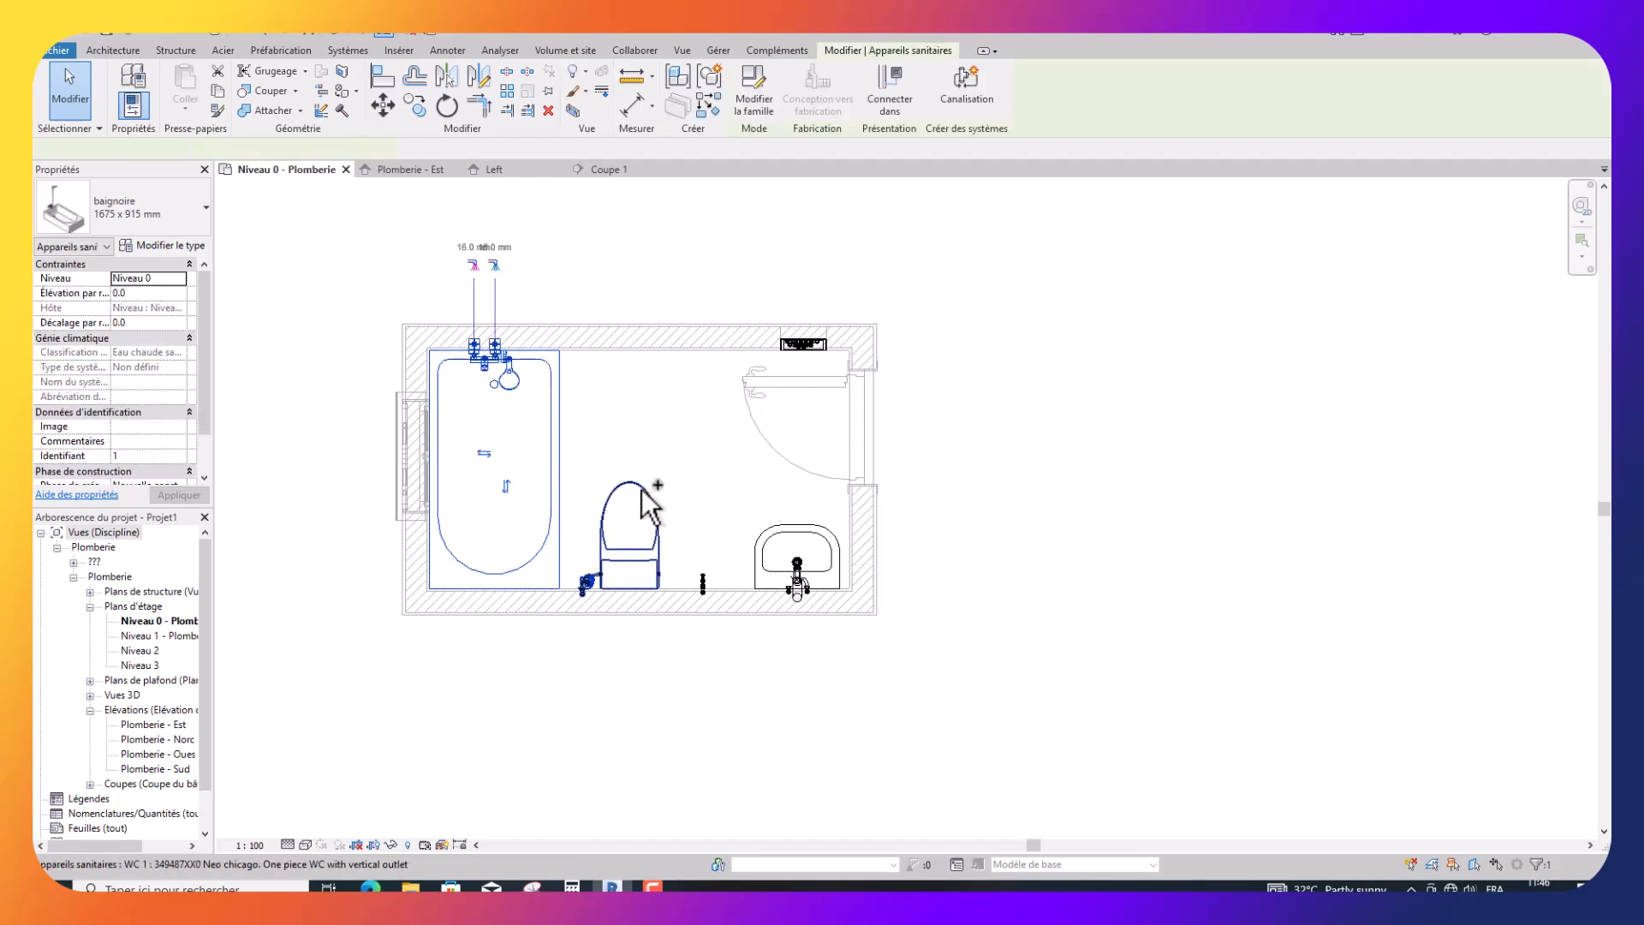
pyautogui.keyDown('ctrl'); pyautogui.click(643, 491); pyautogui.keyUp('ctrl')
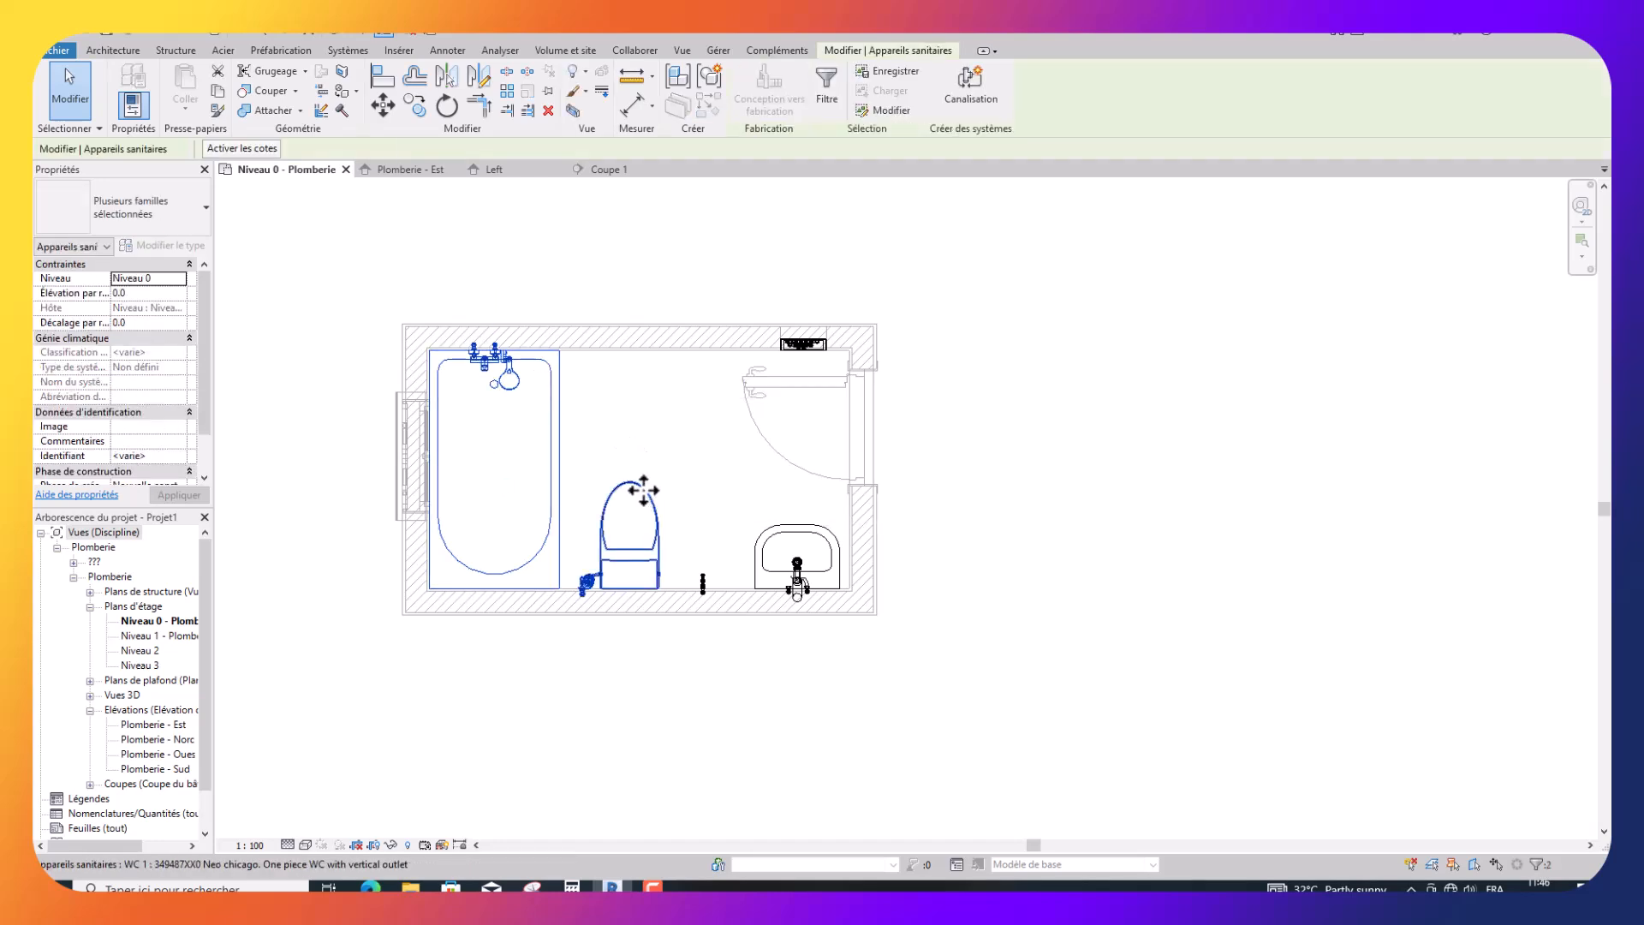
pyautogui.click(573, 112)
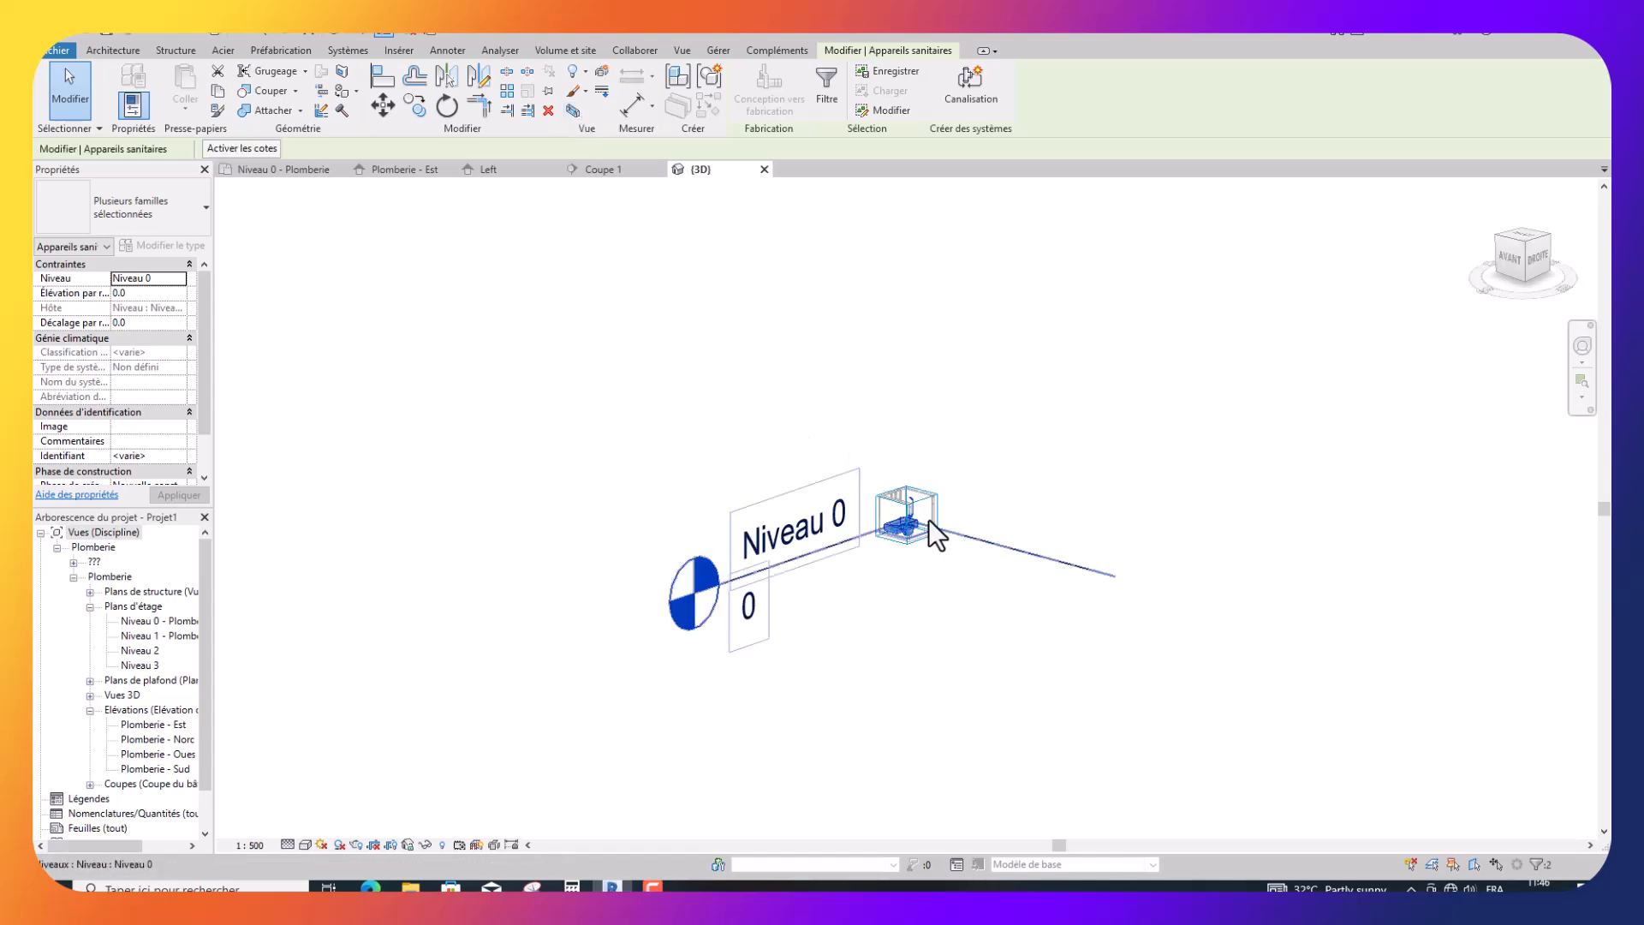
pyautogui.scroll(3, 923, 517)
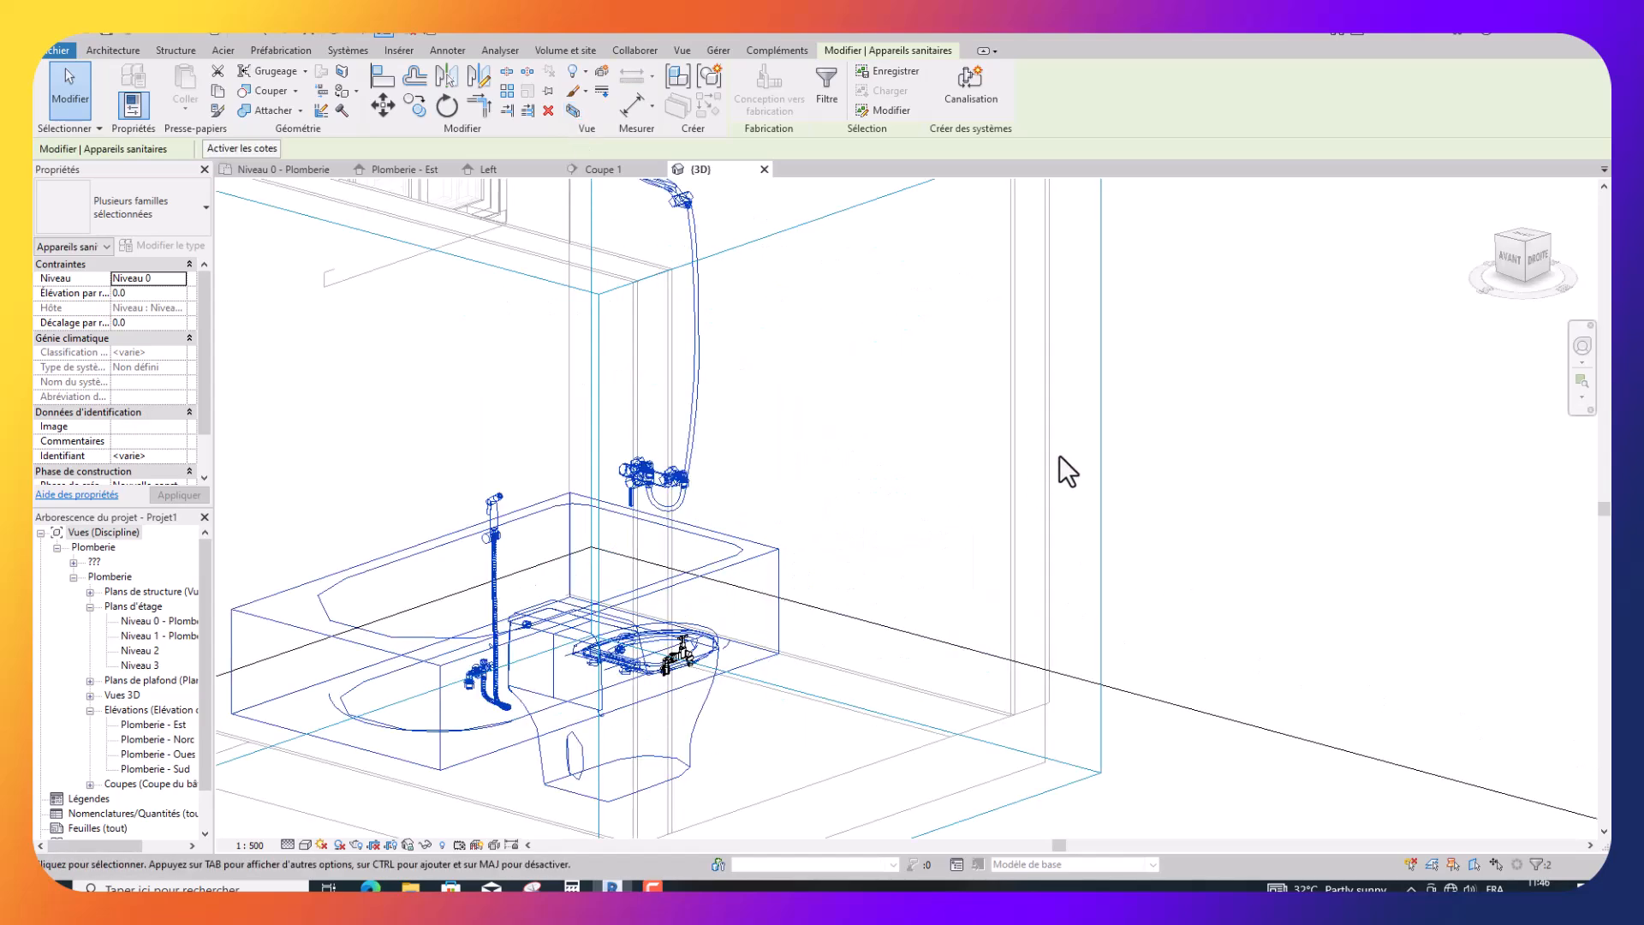
pyautogui.scroll(-4, 849, 587)
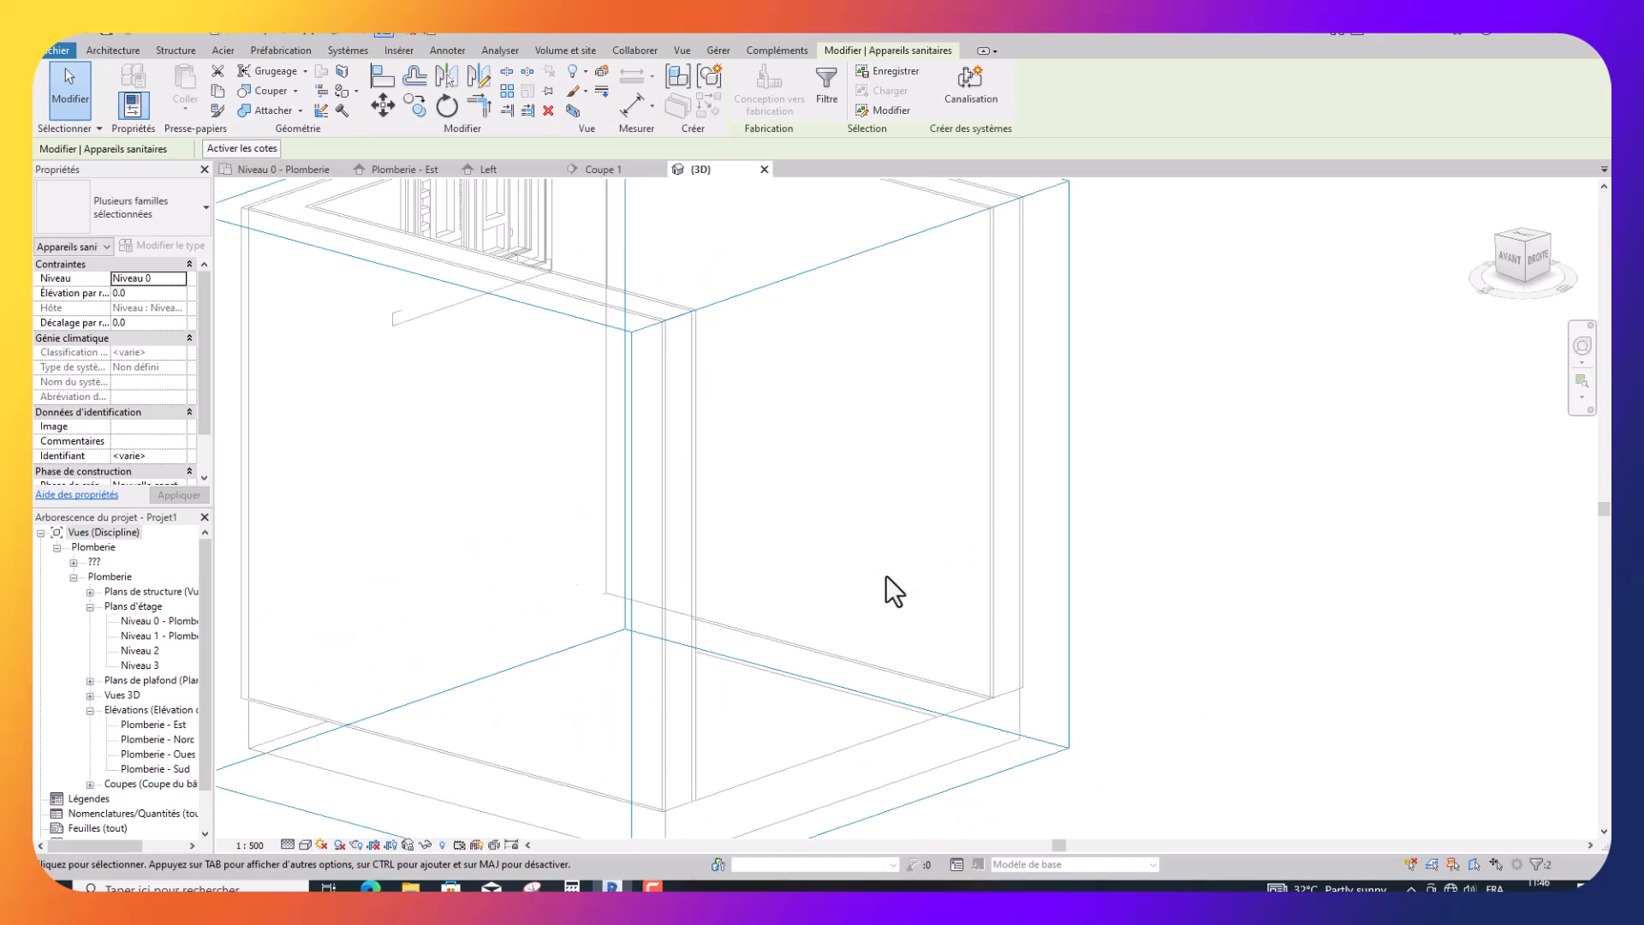
pyautogui.click(1155, 469)
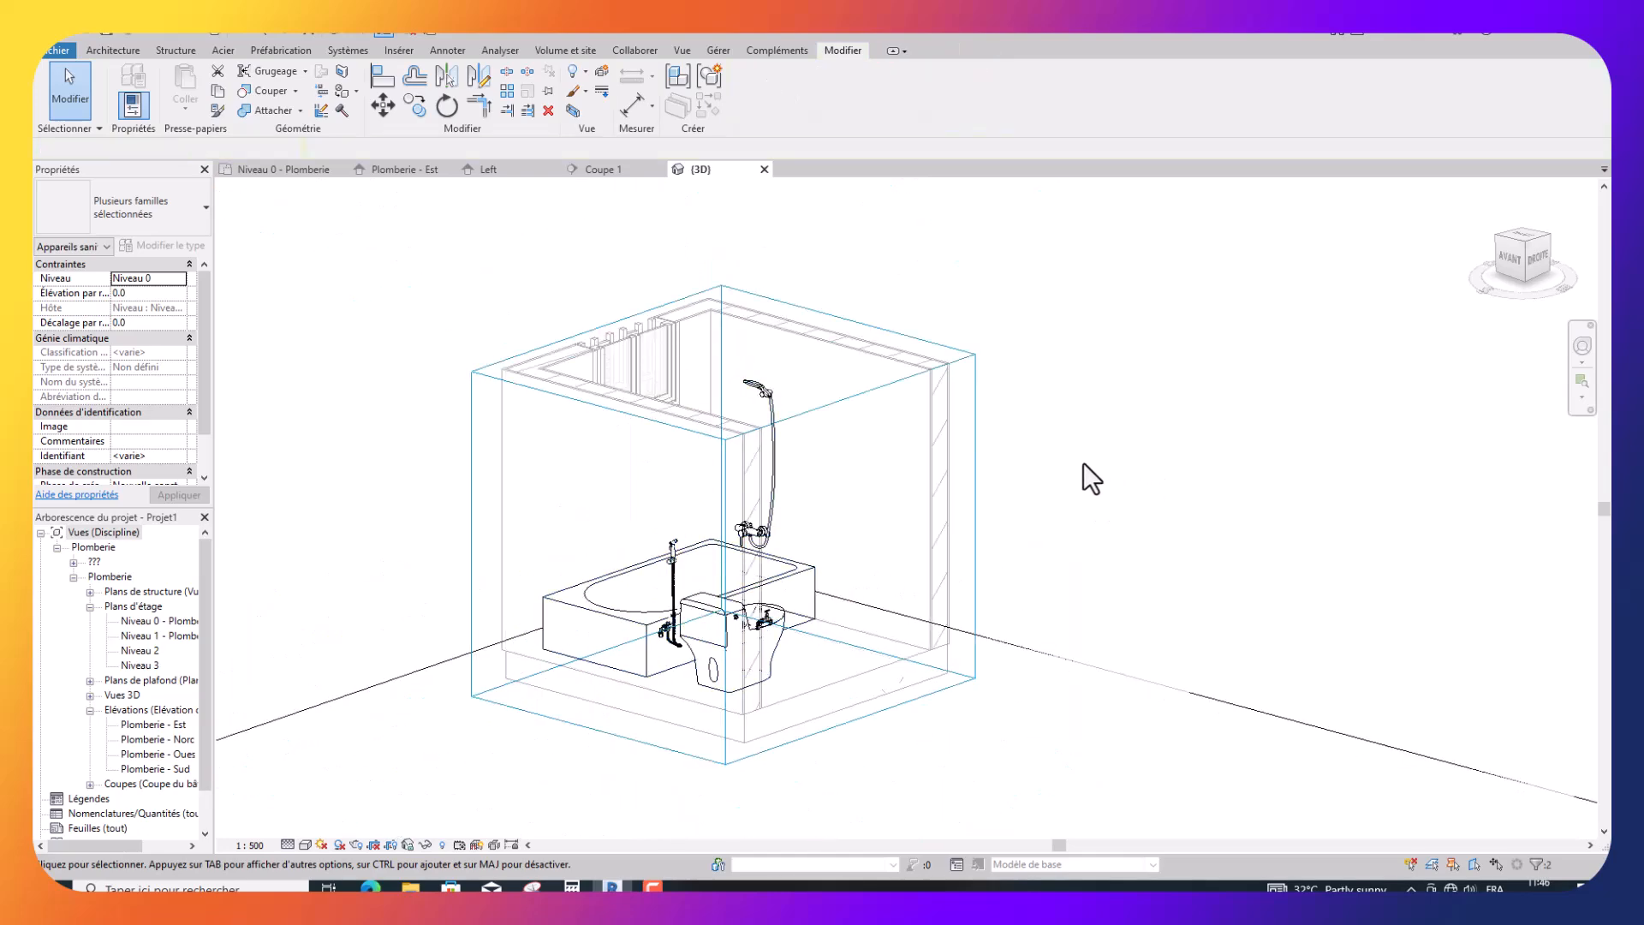
# Extend the section box toward the door side to include the lavabo and manifold box while cutting away the door wall.
pyautogui.click(976, 443)
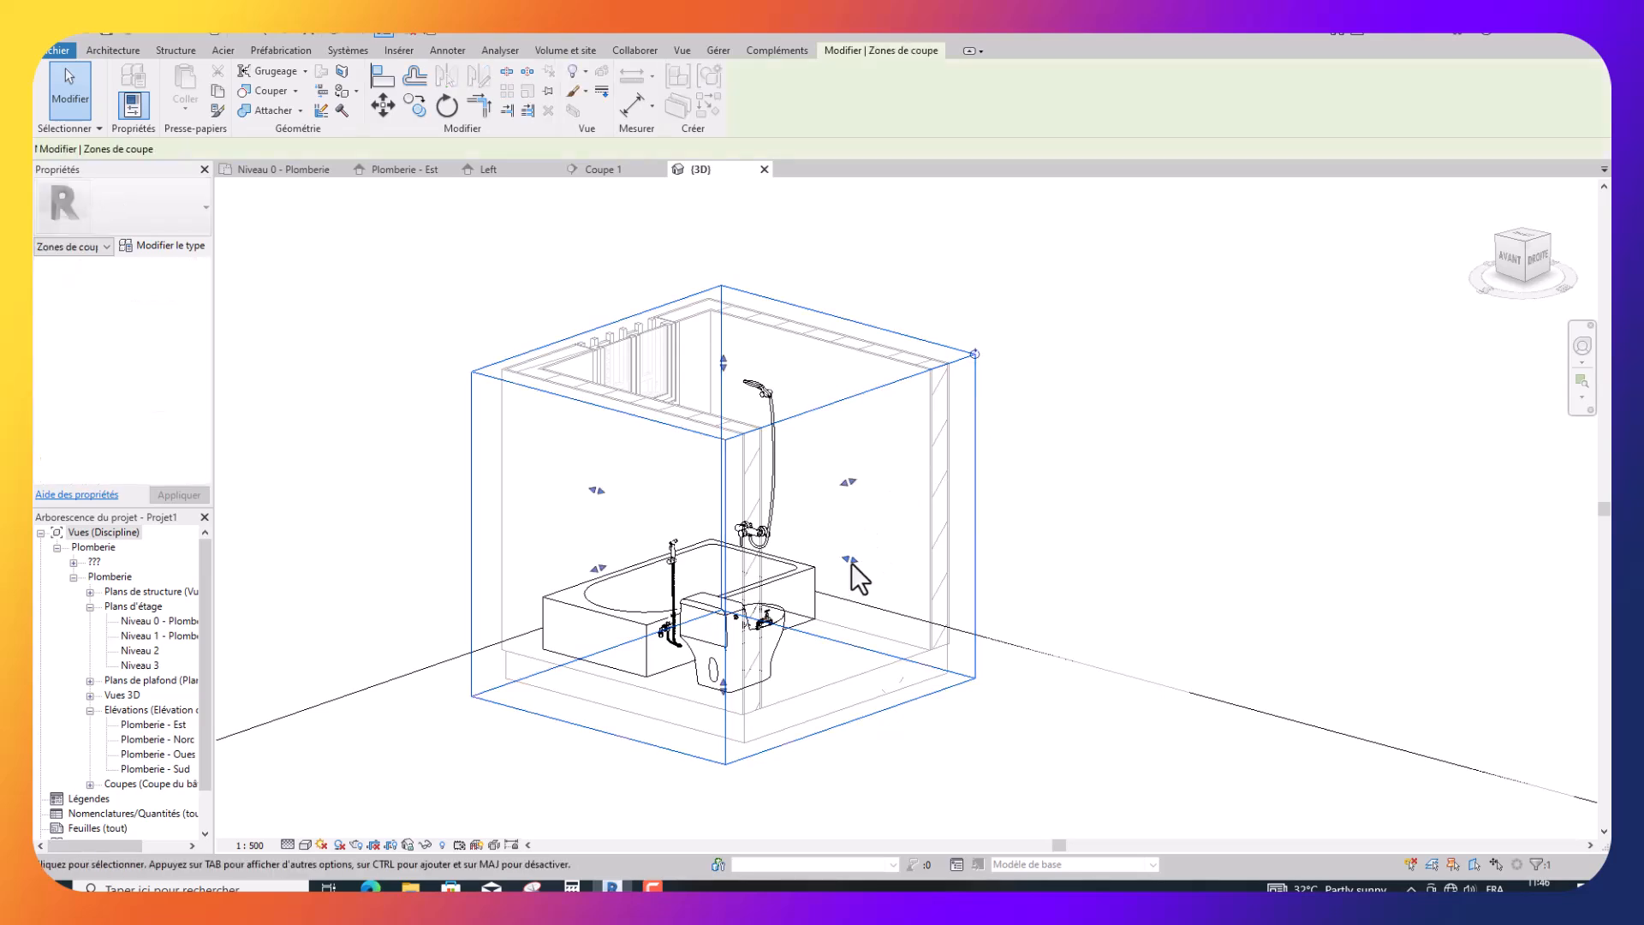
pyautogui.moveTo(851, 561); pyautogui.dragTo(968, 628)
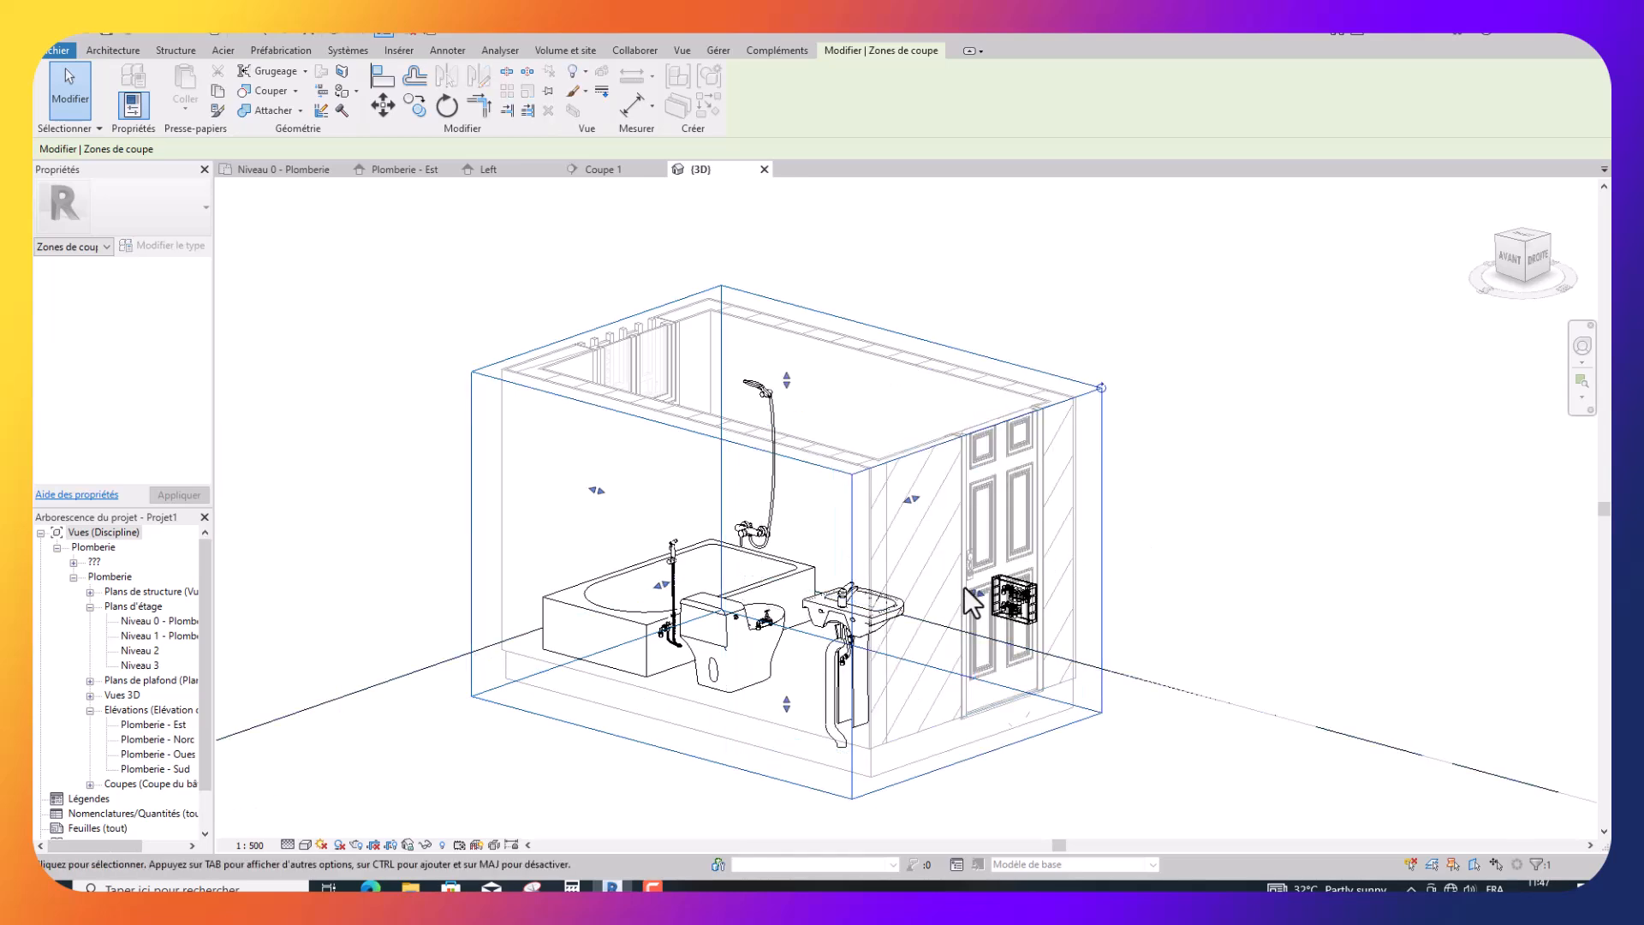
pyautogui.moveTo(976, 591); pyautogui.dragTo(941, 582)
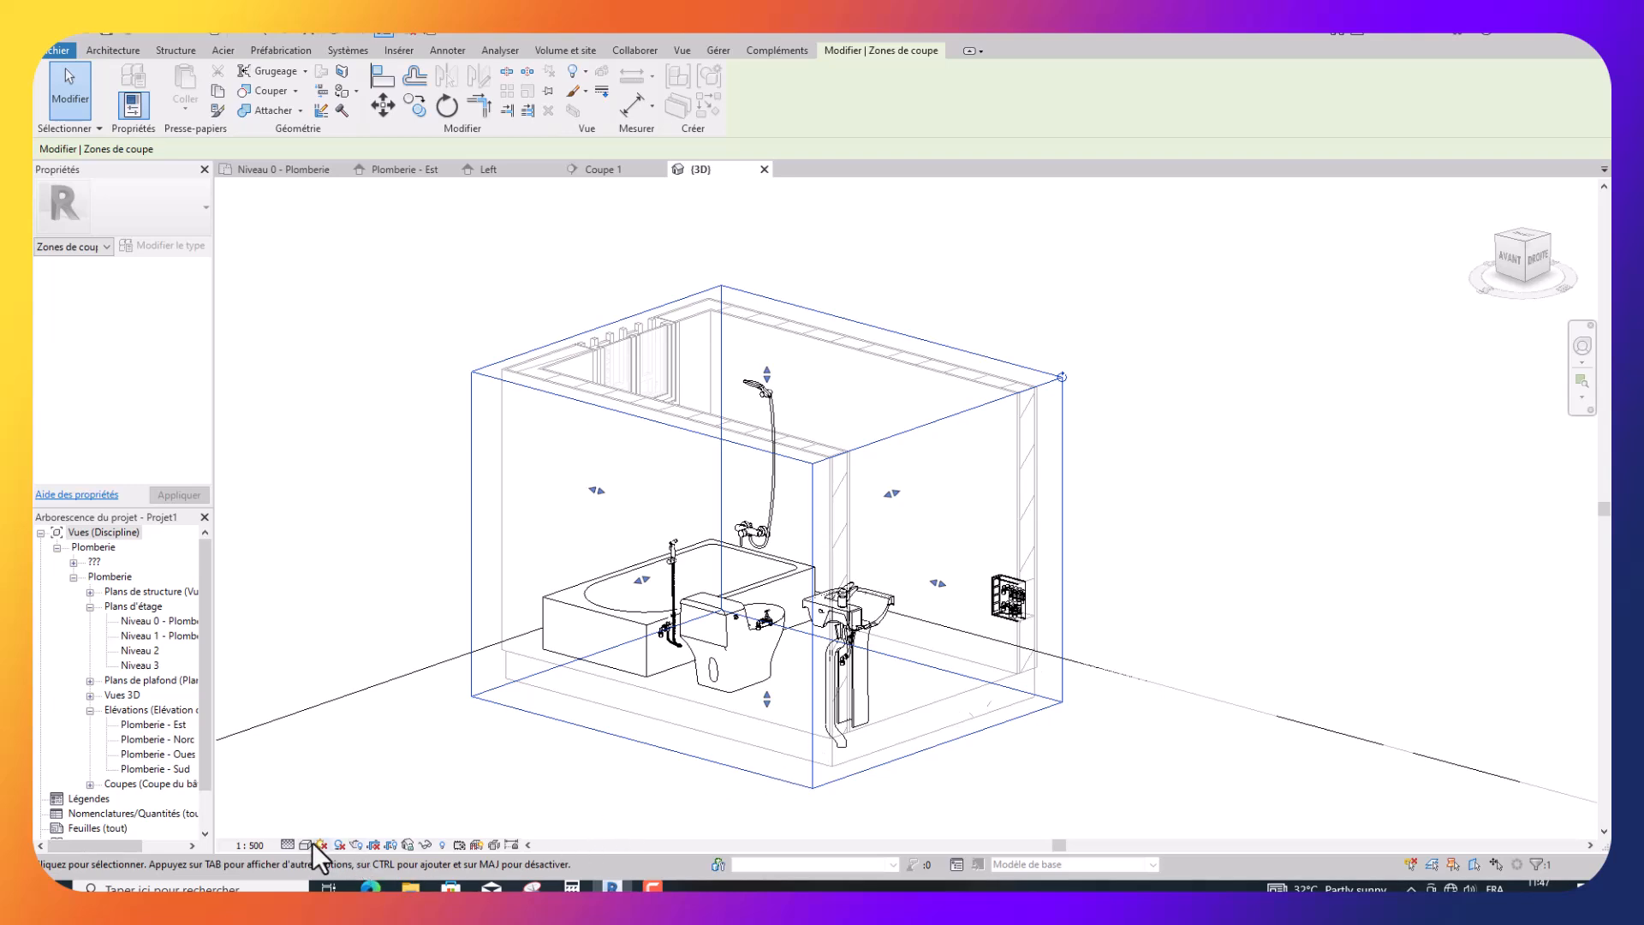
# Set the 3D view's detail level to Elevé and its visual style to Réaliste.
pyautogui.click(287, 844)
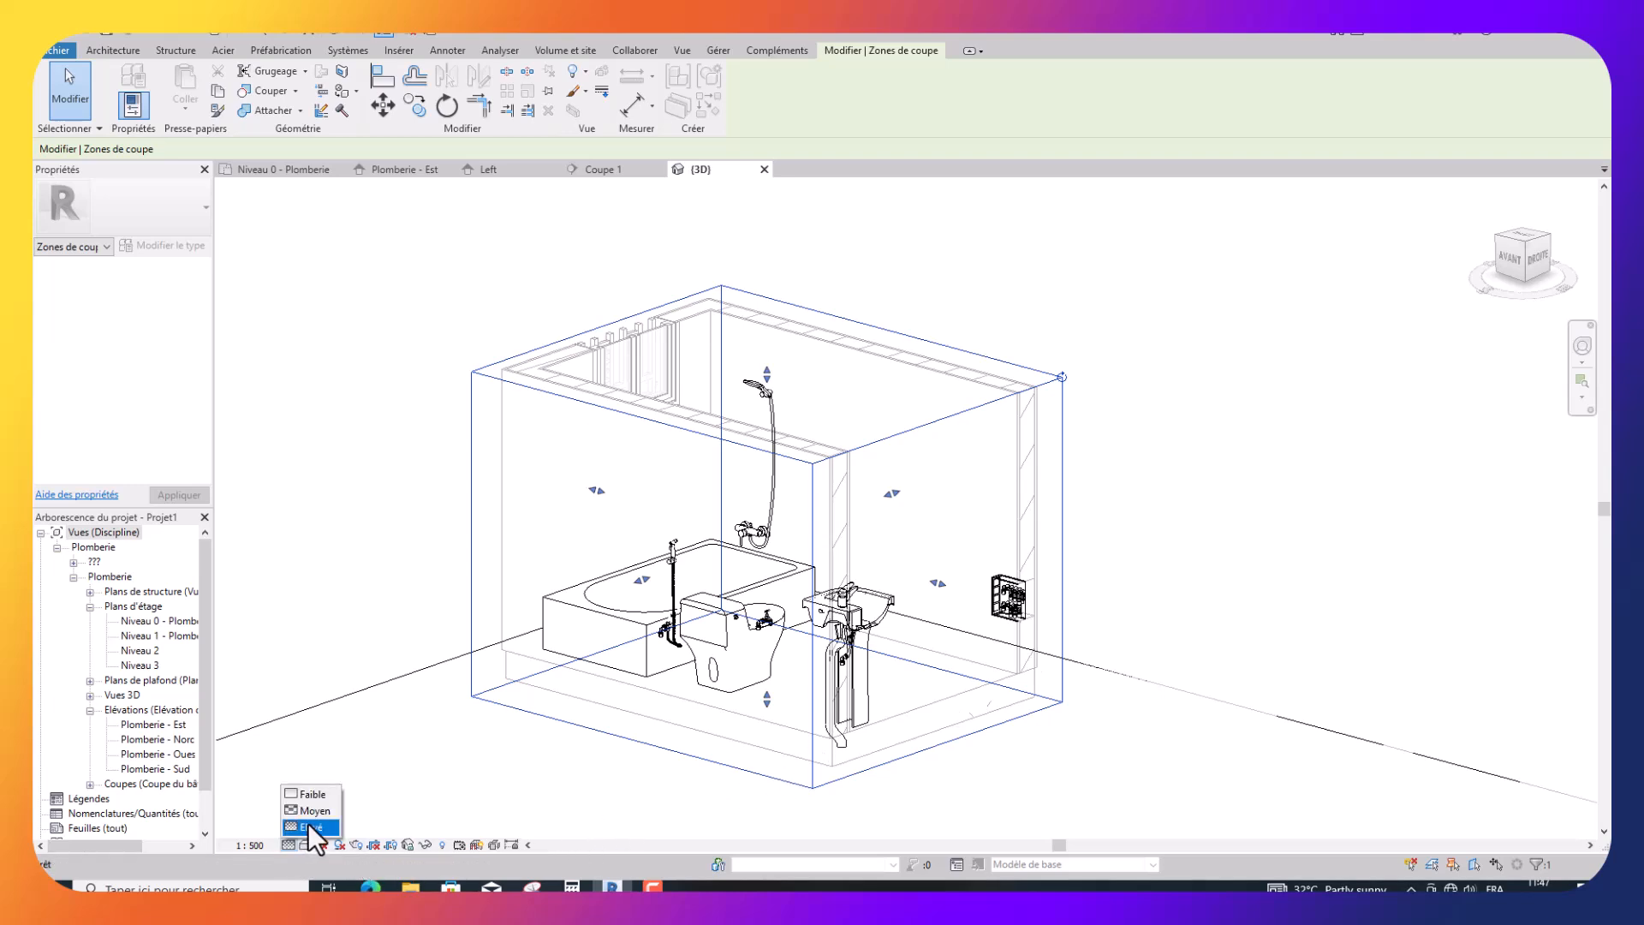
pyautogui.click(308, 825)
pyautogui.click(305, 844)
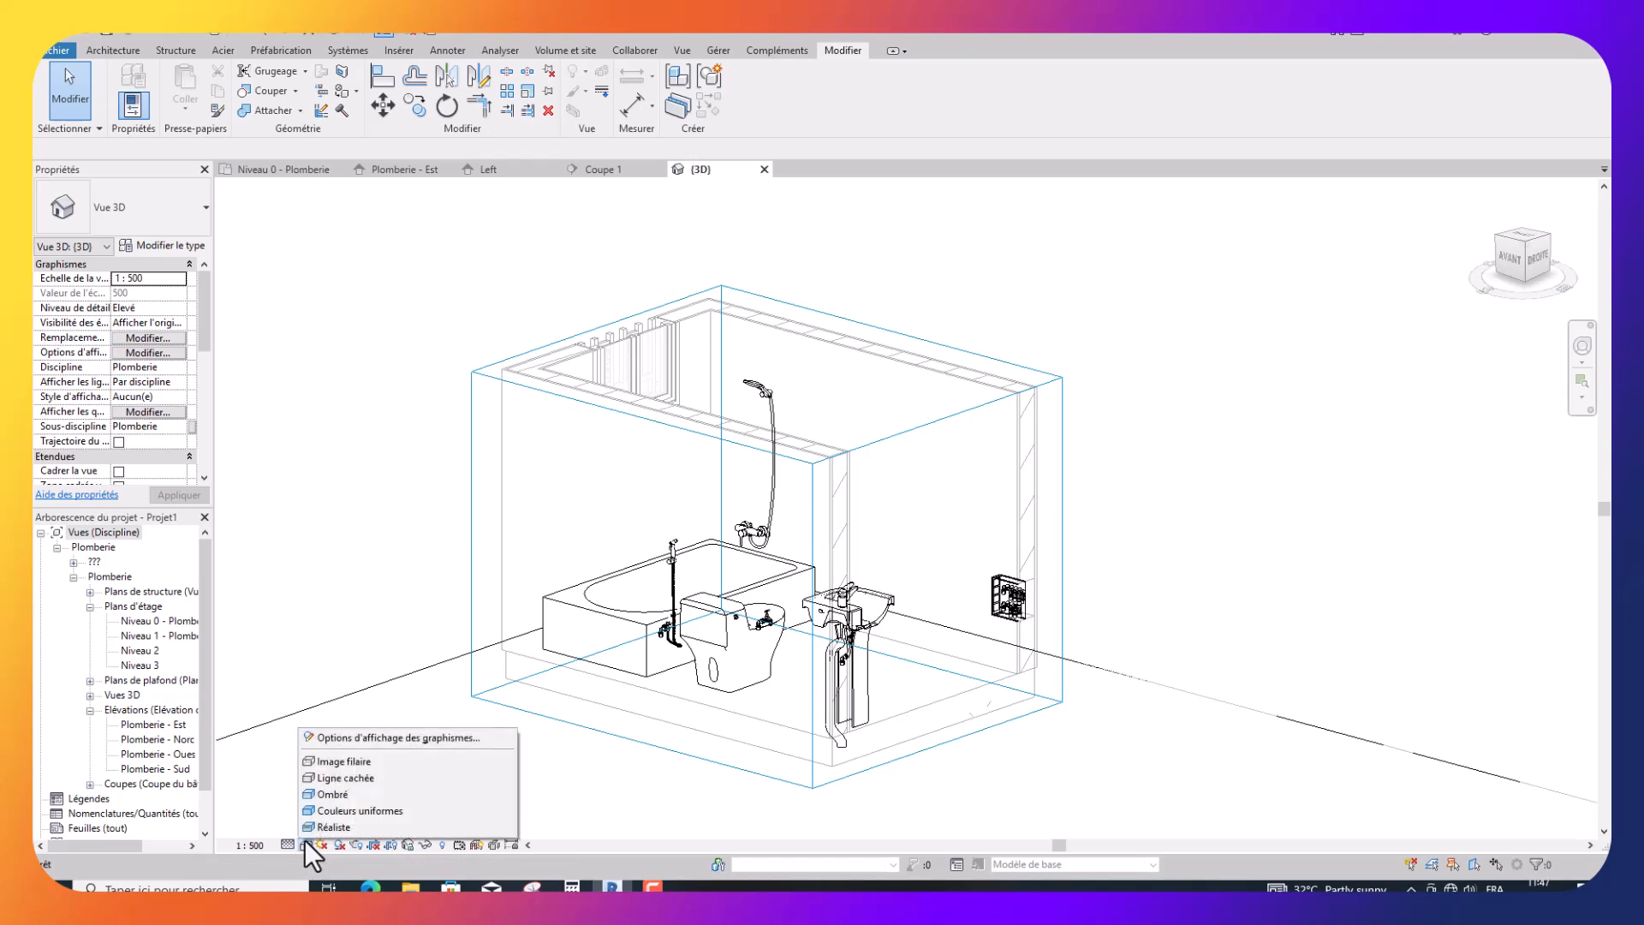
pyautogui.click(322, 824)
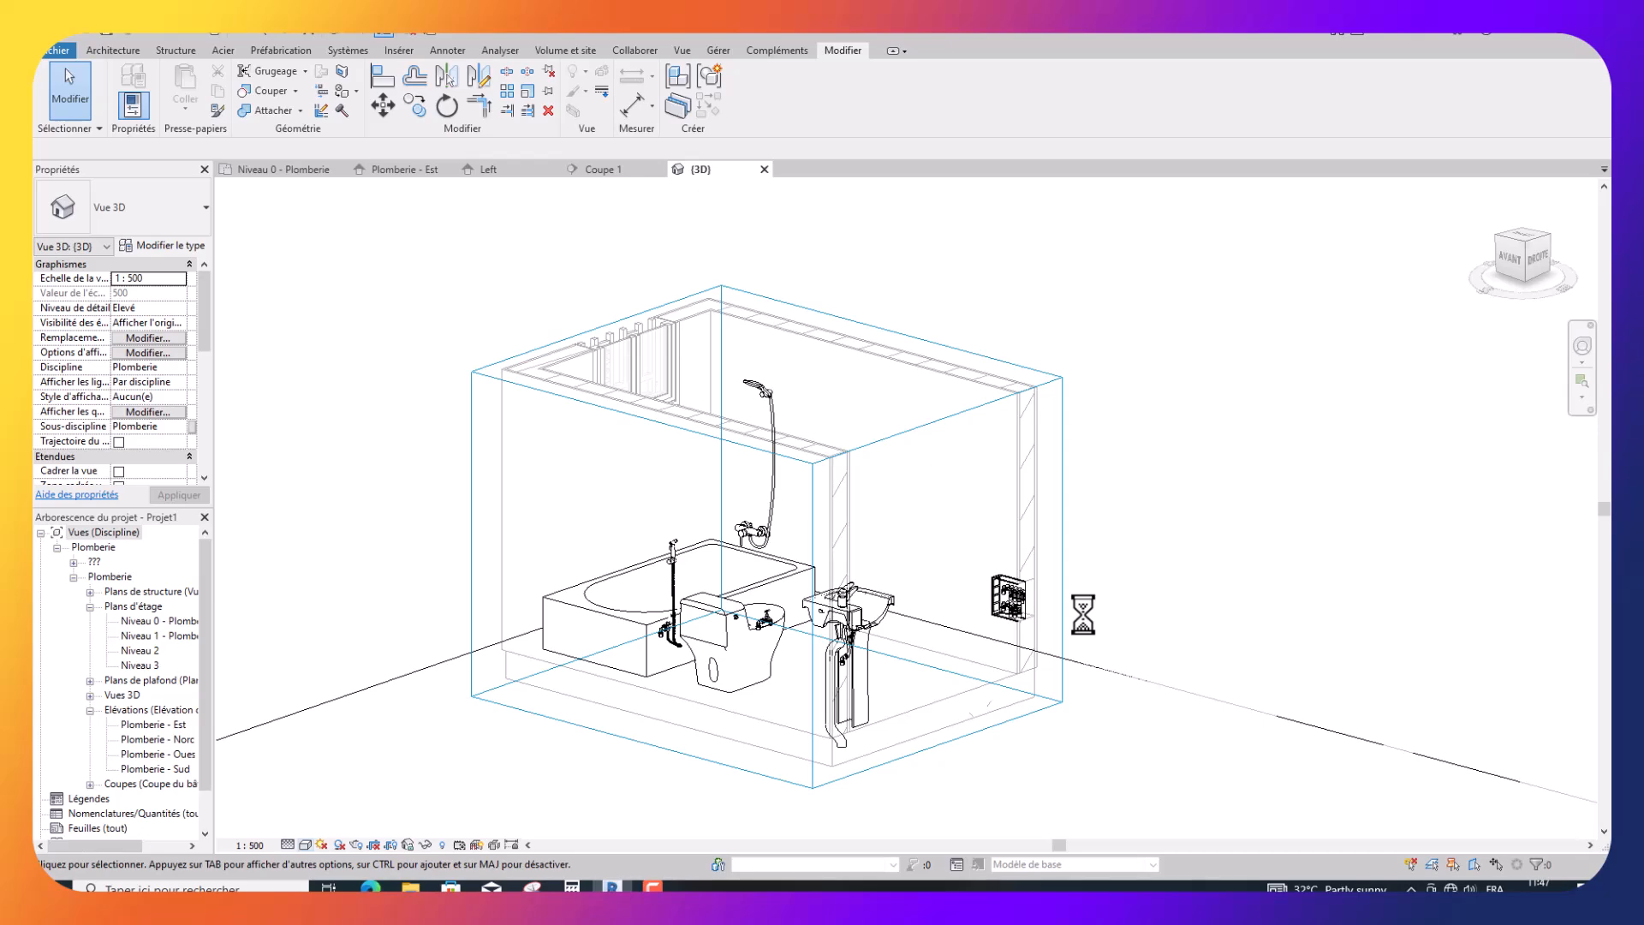
# Examine the lavabo, wall tap, WC and bathtub in 3D, focusing on the WC's water inlets and hand-spray connection.
pyautogui.keyDown('shift'); pyautogui.moveTo(1095, 637); pyautogui.dragTo(881, 720, button='middle'); pyautogui.keyUp('shift')
pyautogui.keyDown('shift'); pyautogui.moveTo(812, 631); pyautogui.dragTo(604, 724, button='middle'); pyautogui.keyUp('shift')
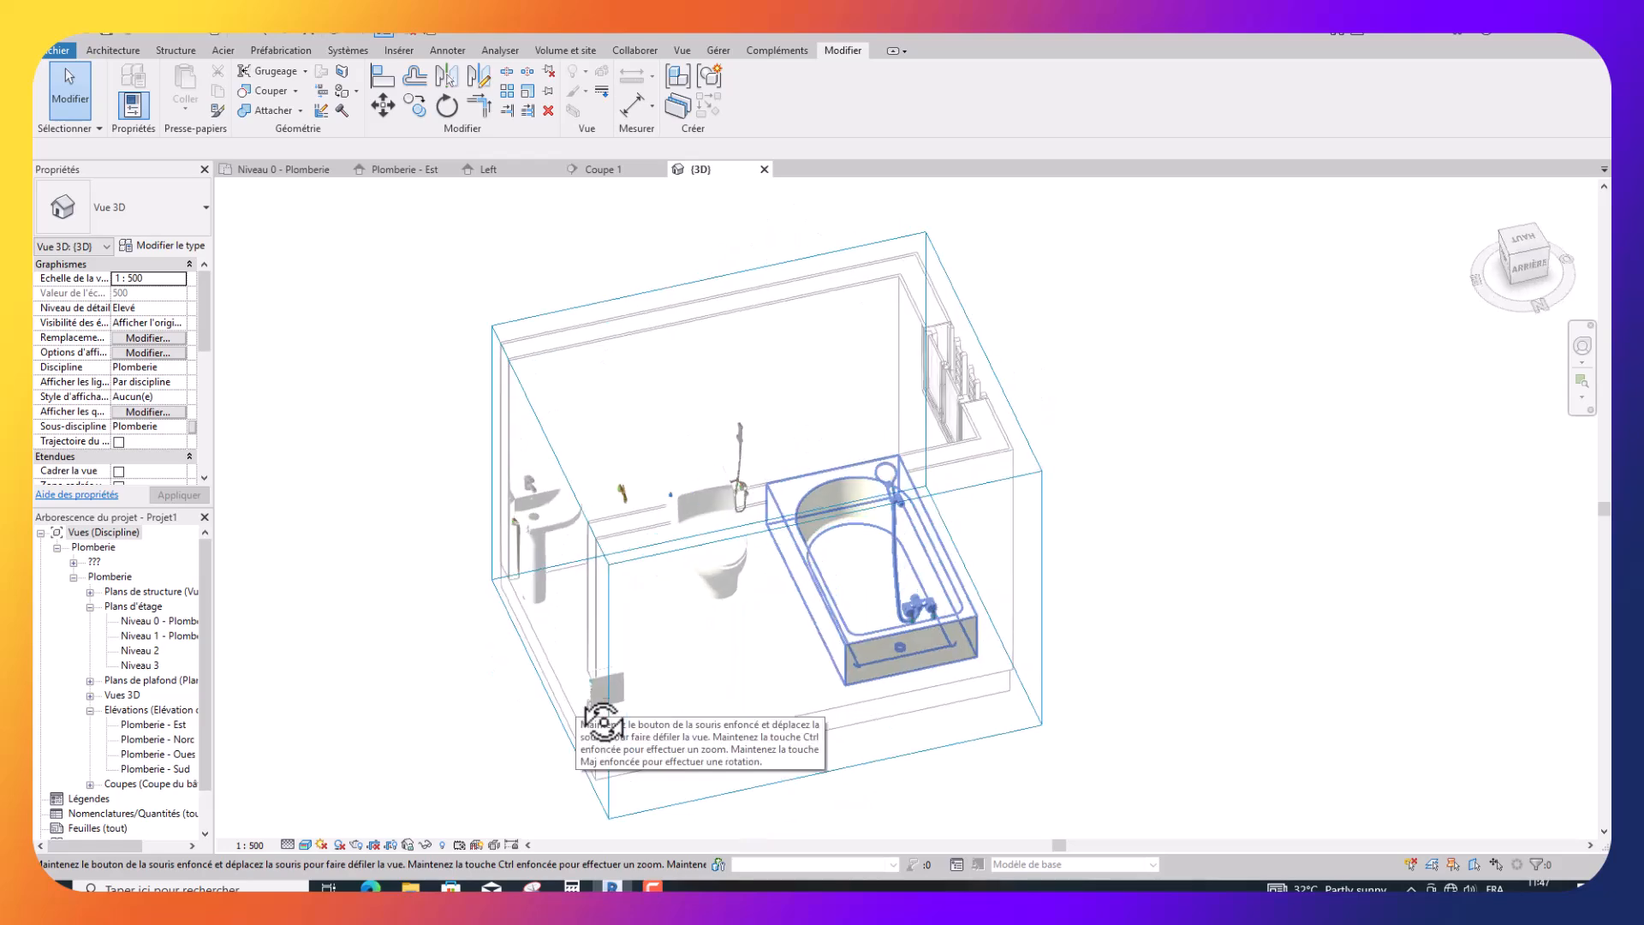
pyautogui.scroll(4, 642, 458)
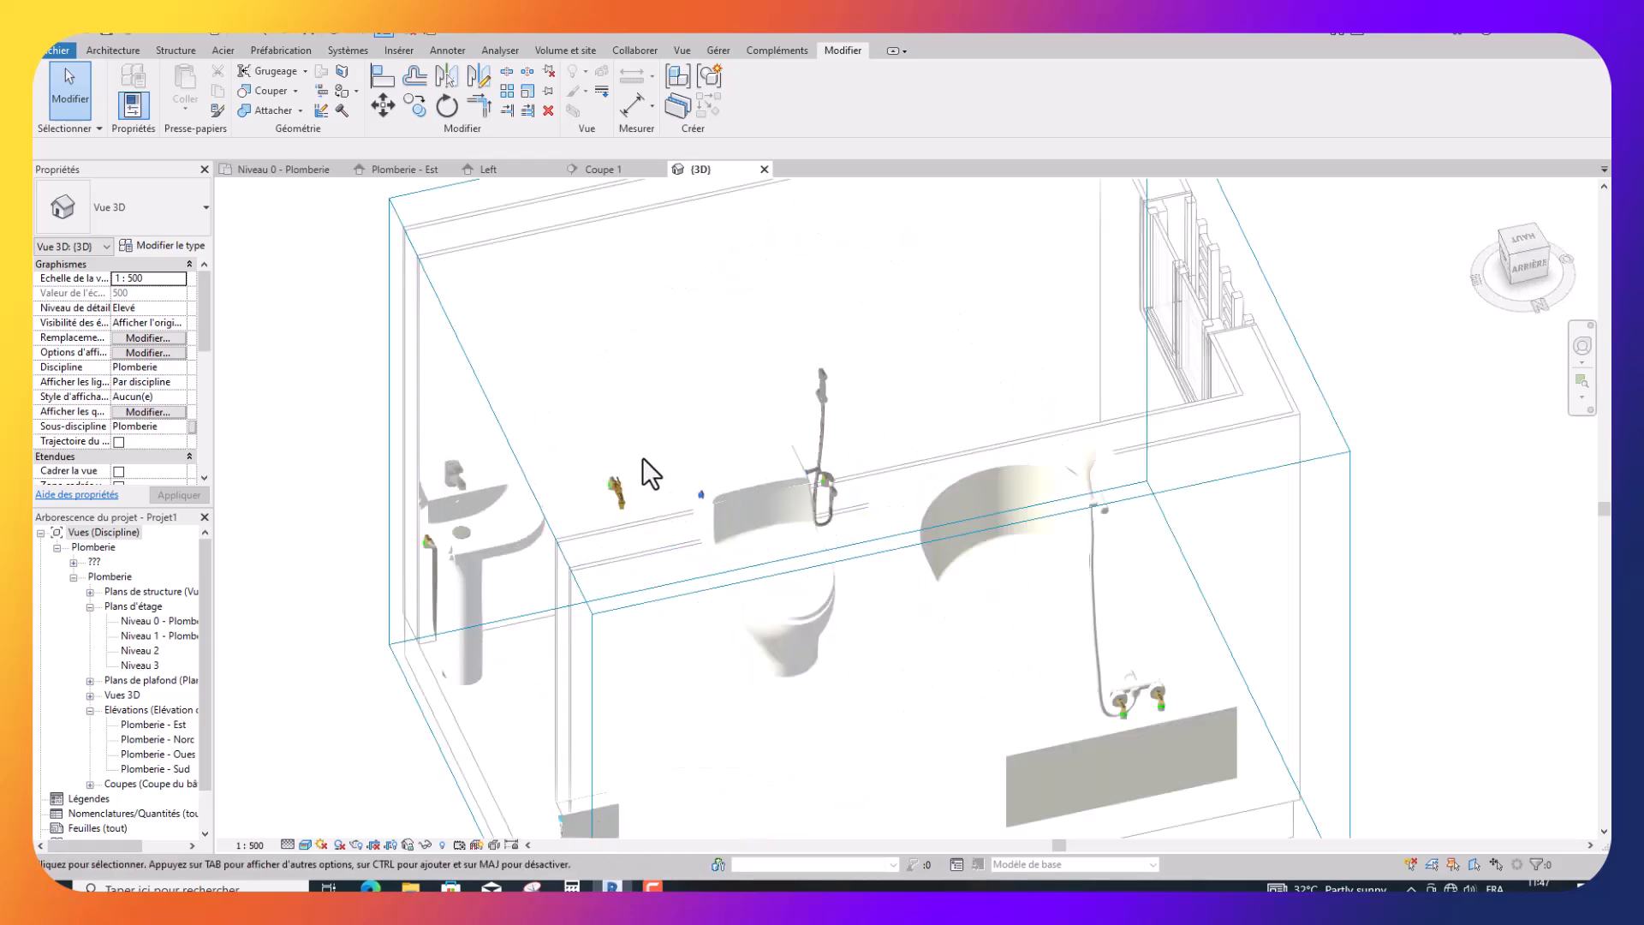
pyautogui.scroll(5, 642, 458)
pyautogui.keyDown('shift'); pyautogui.moveTo(1093, 603); pyautogui.dragTo(1056, 616, button='middle'); pyautogui.keyUp('shift')
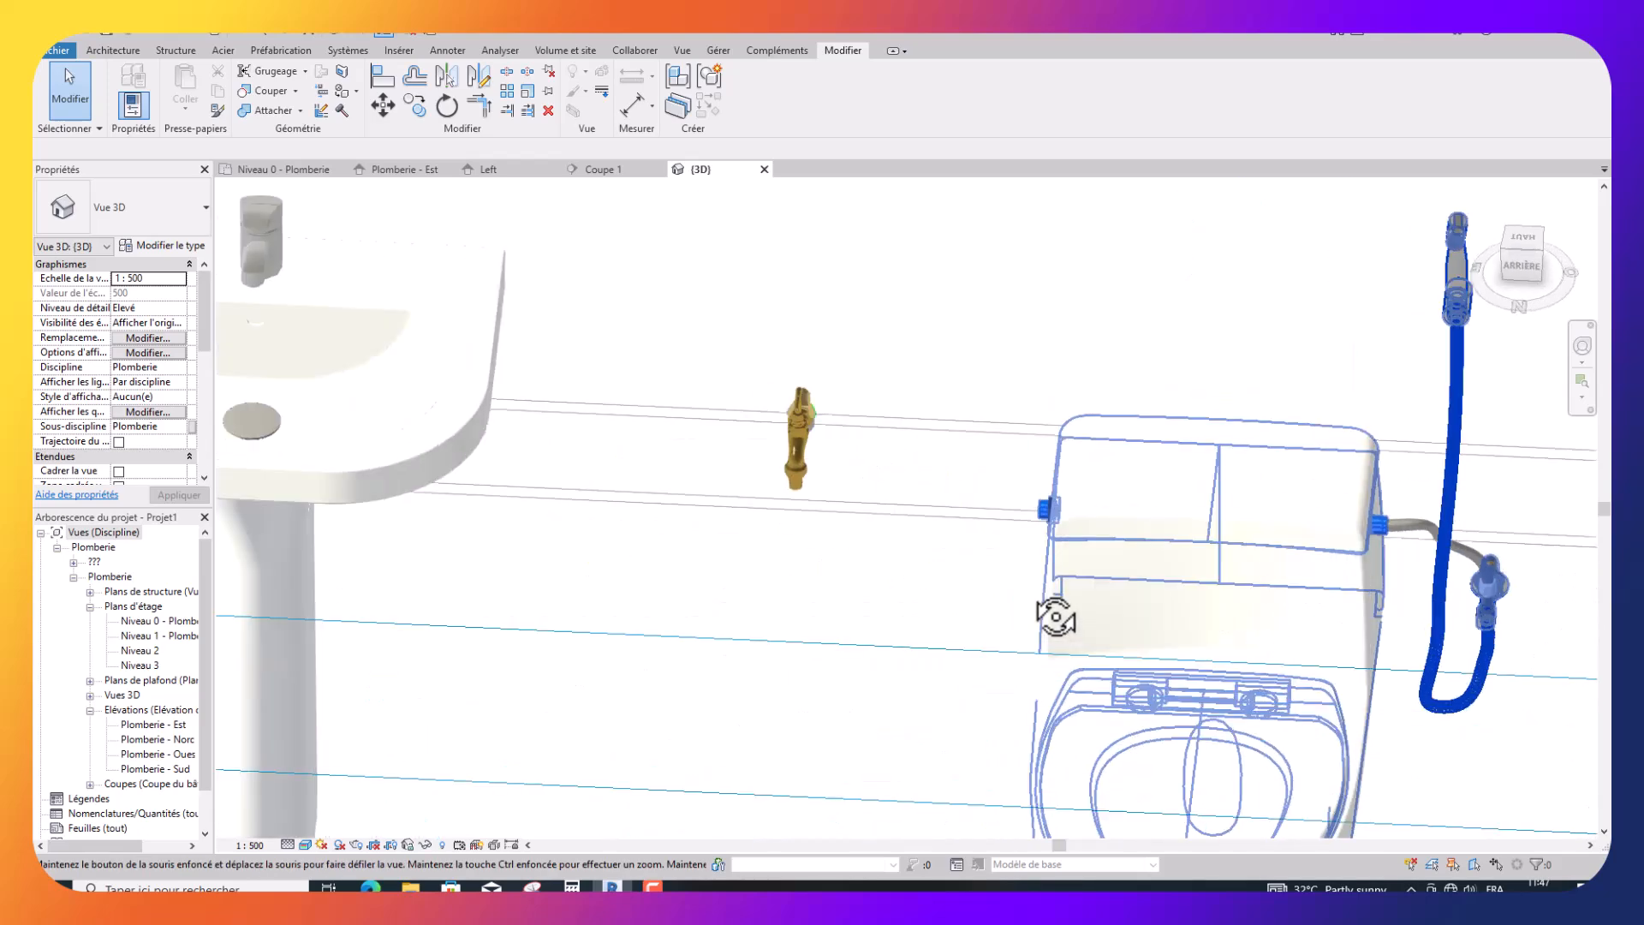
pyautogui.scroll(-5, 1101, 594)
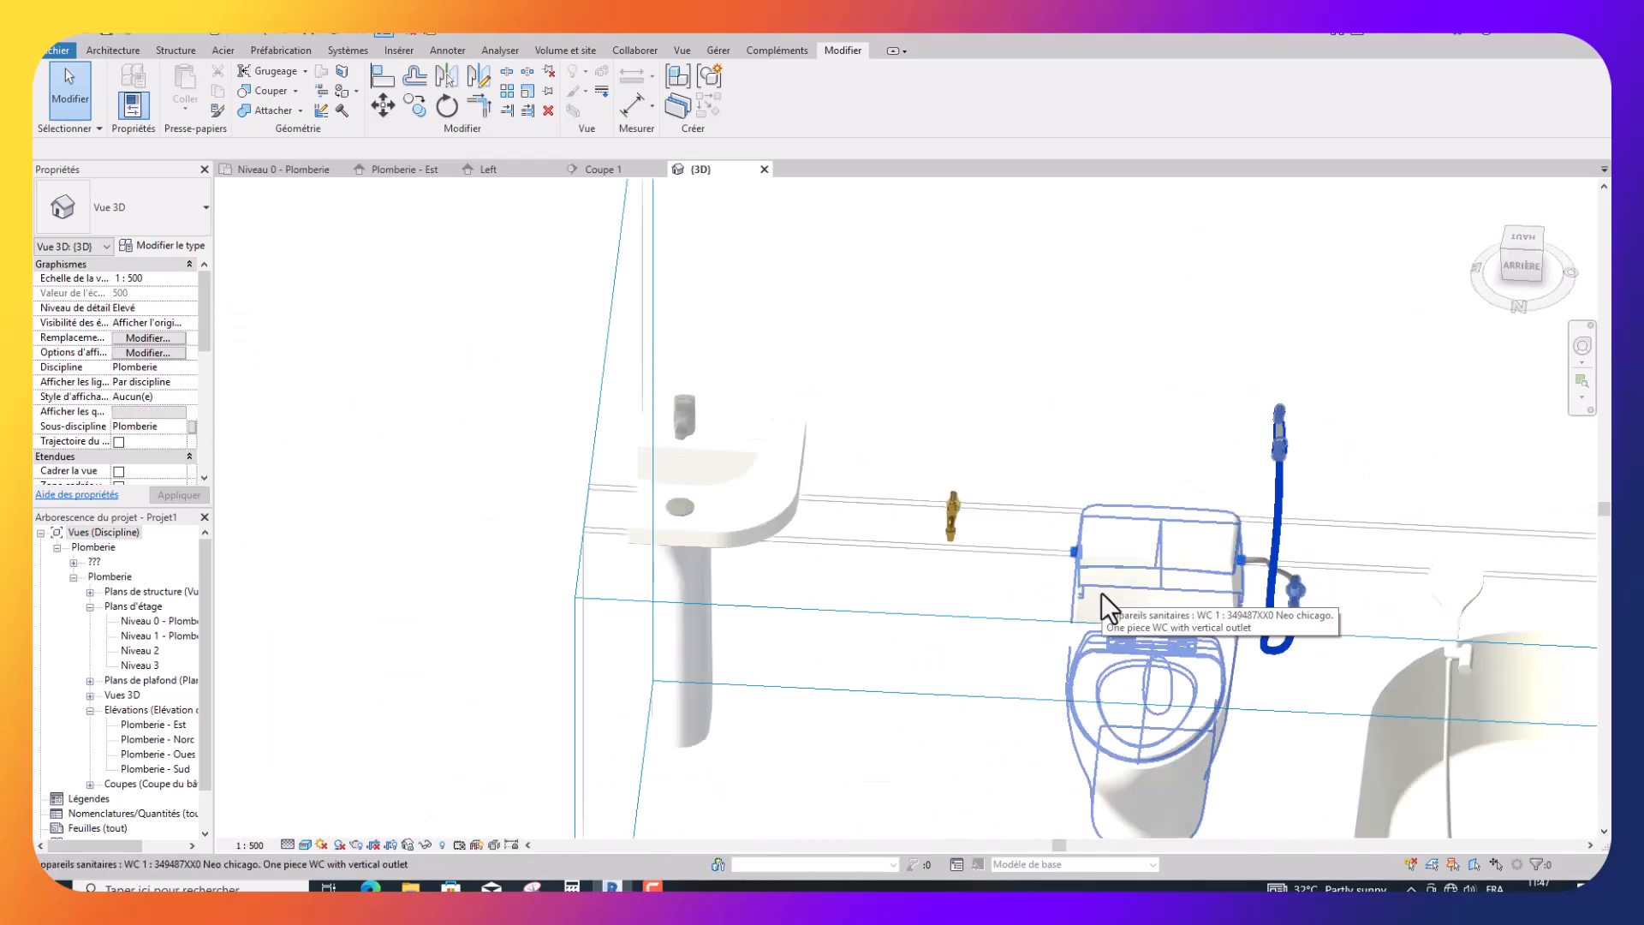
pyautogui.keyDown('shift'); pyautogui.moveTo(822, 609); pyautogui.dragTo(947, 632, button='middle'); pyautogui.keyUp('shift')
pyautogui.scroll(-5, 1152, 586)
pyautogui.scroll(8, 1122, 631)
pyautogui.keyDown('shift'); pyautogui.moveTo(1101, 671); pyautogui.dragTo(1064, 690, button='middle'); pyautogui.keyUp('shift')
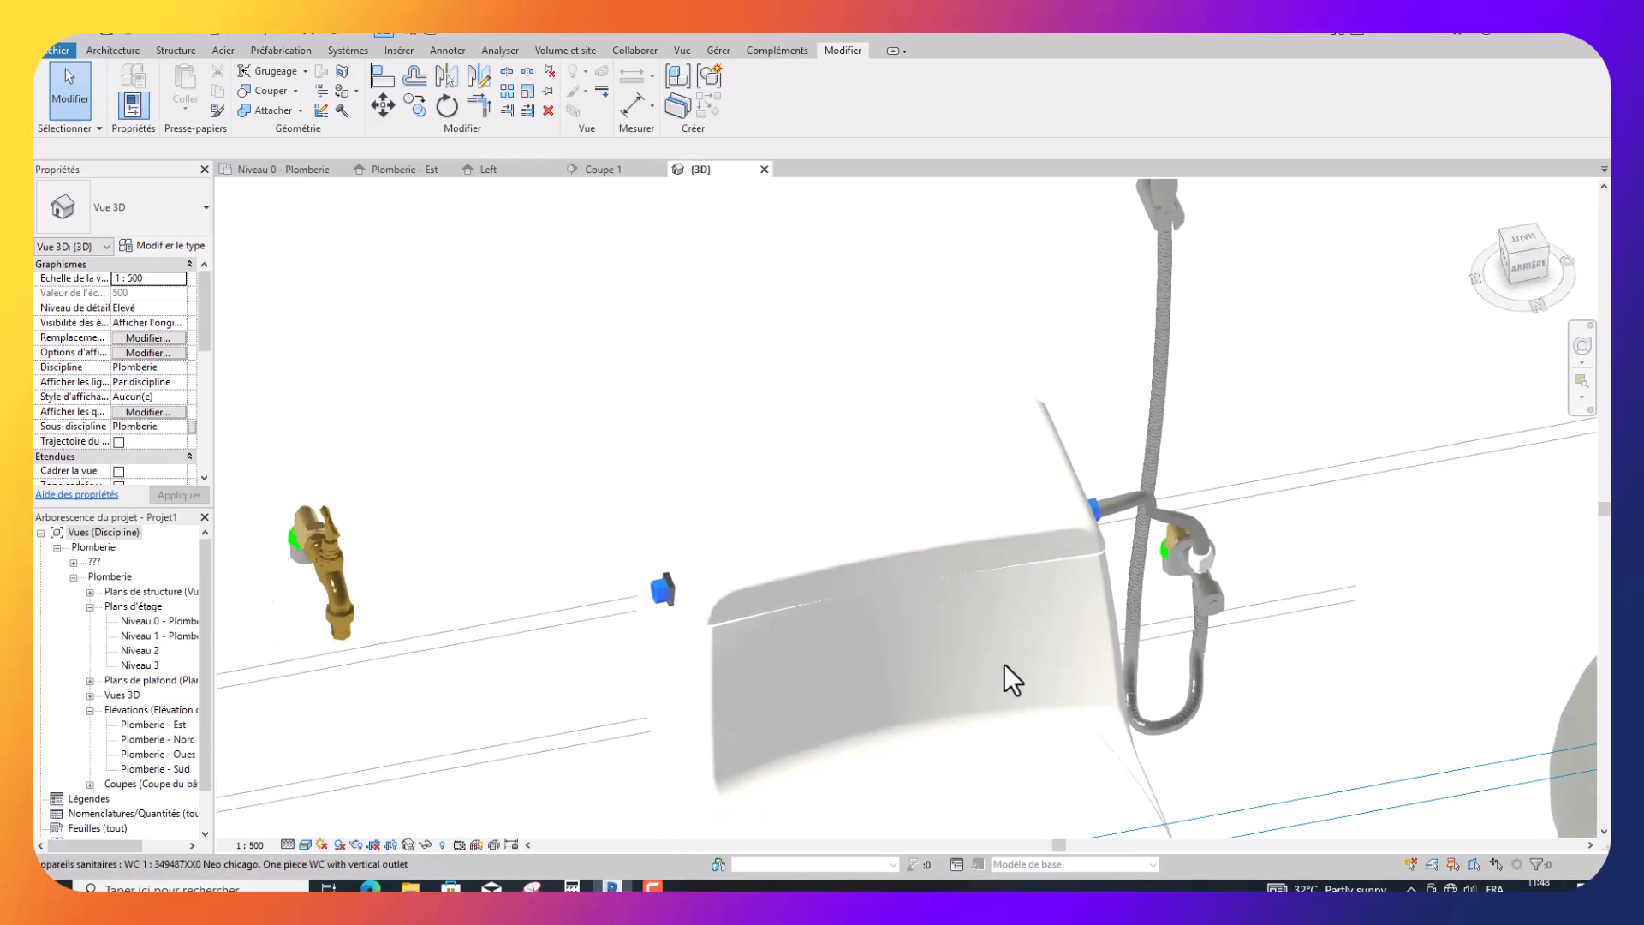
# Inspect the WC cistern's water inlet and hose connection up close, and view the whole bathroom from its door side.
pyautogui.scroll(-4, 1004, 664)
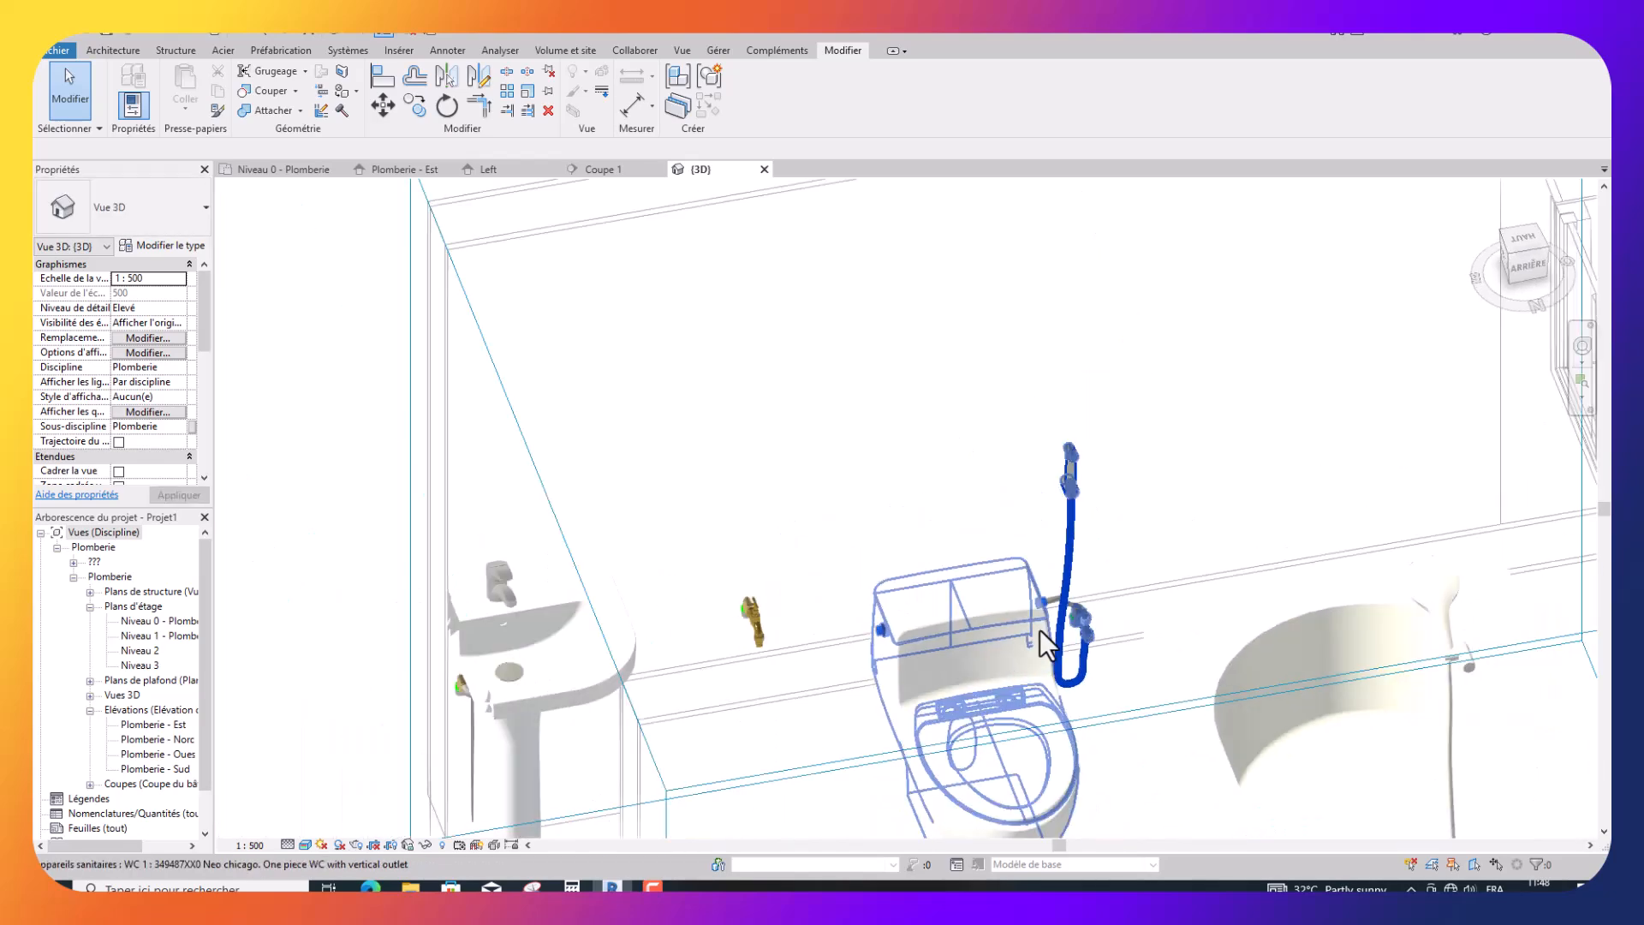
pyautogui.scroll(3, 1066, 591)
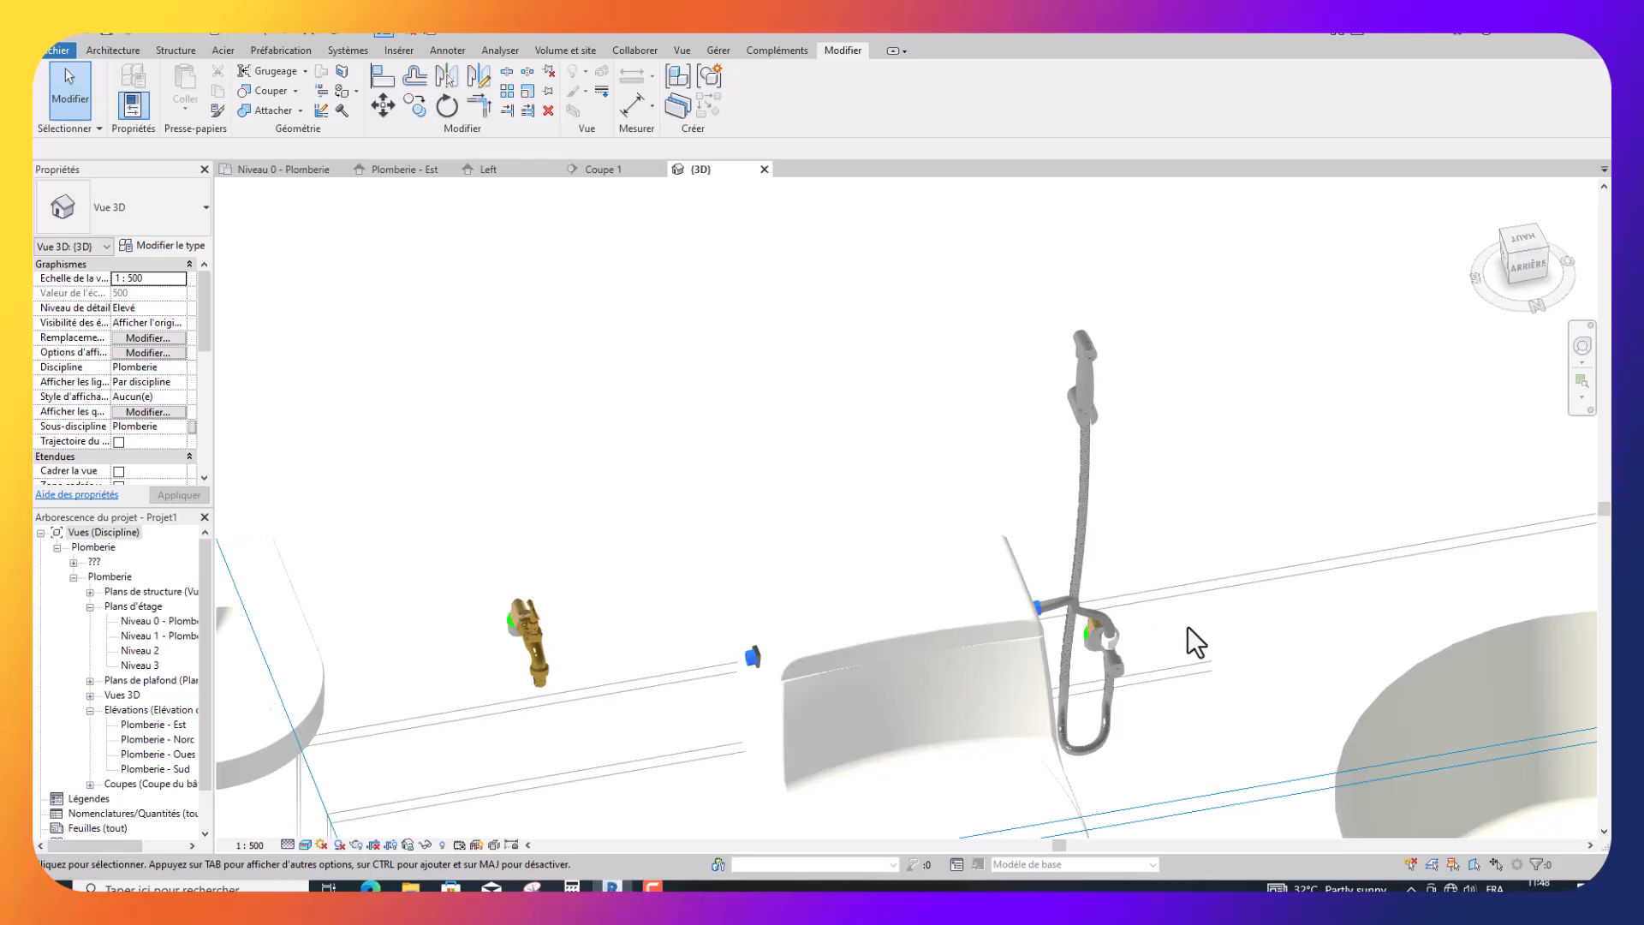
pyautogui.scroll(3, 1187, 628)
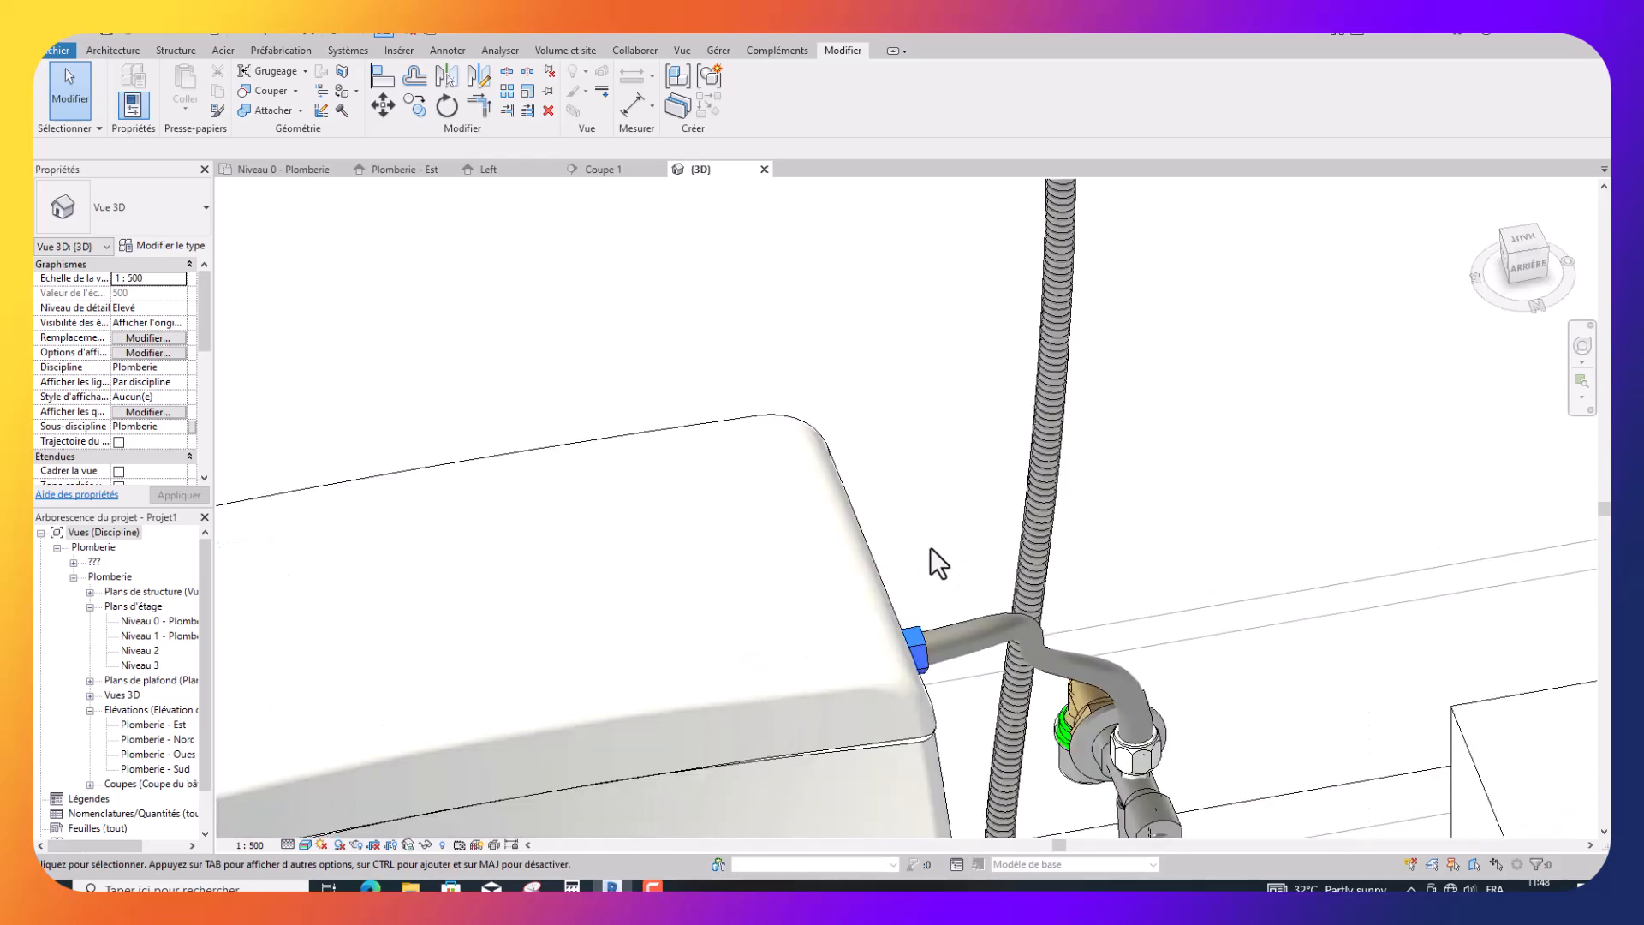
pyautogui.scroll(-5, 928, 547)
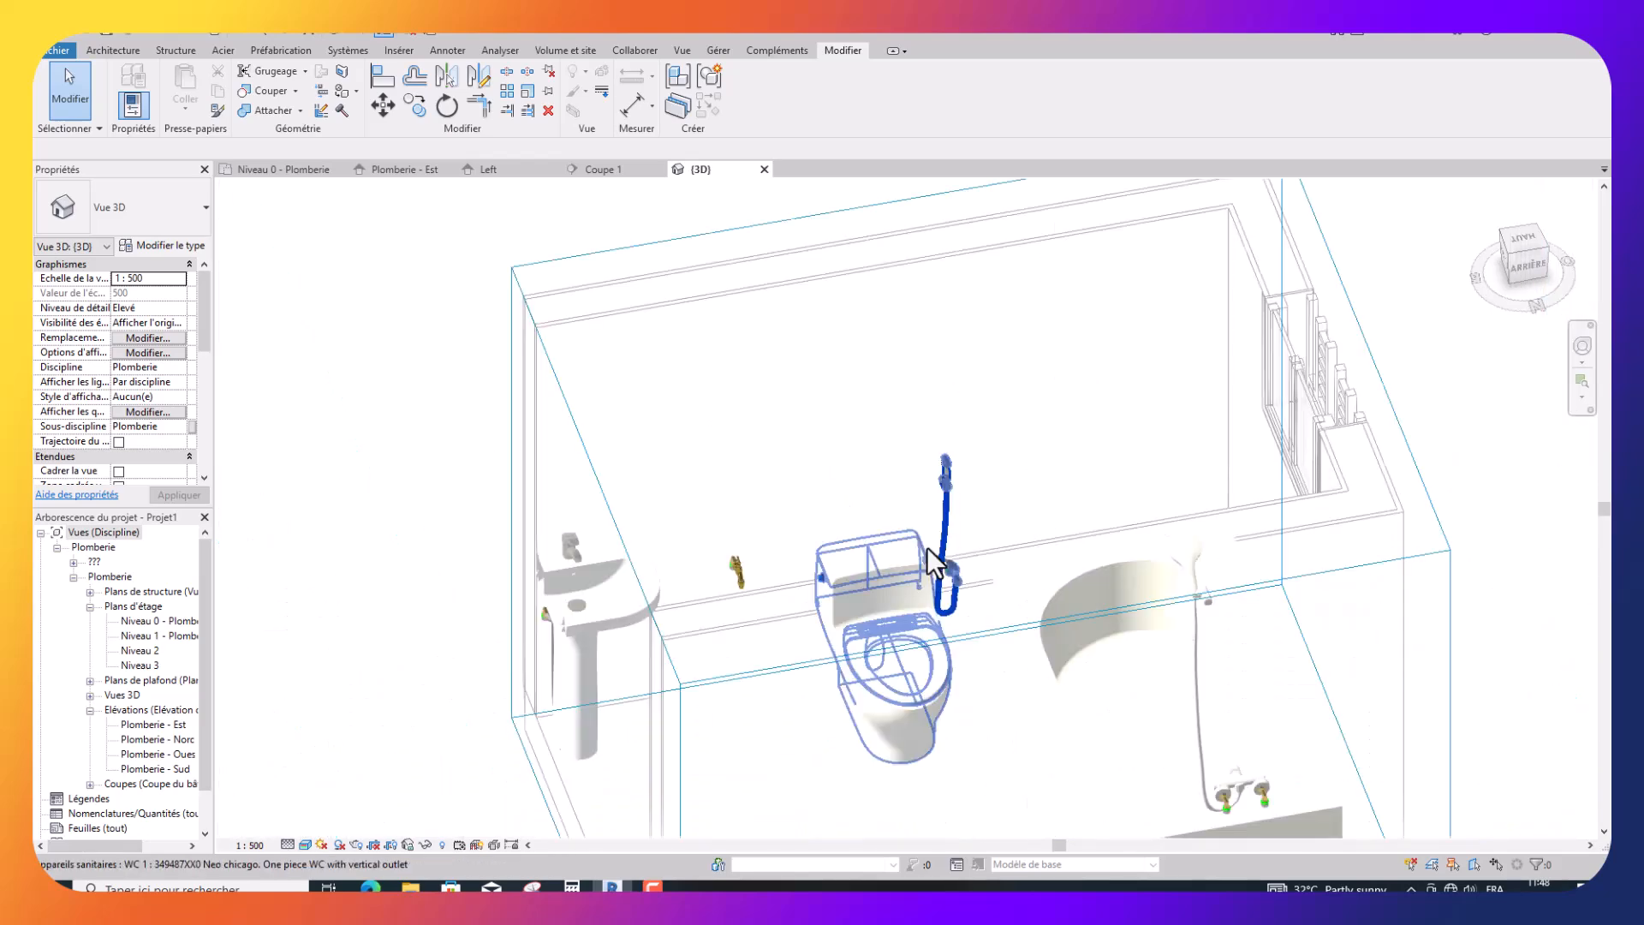
pyautogui.scroll(-4, 927, 547)
pyautogui.keyDown('shift'); pyautogui.moveTo(828, 630); pyautogui.dragTo(1127, 548, button='middle'); pyautogui.keyUp('shift')
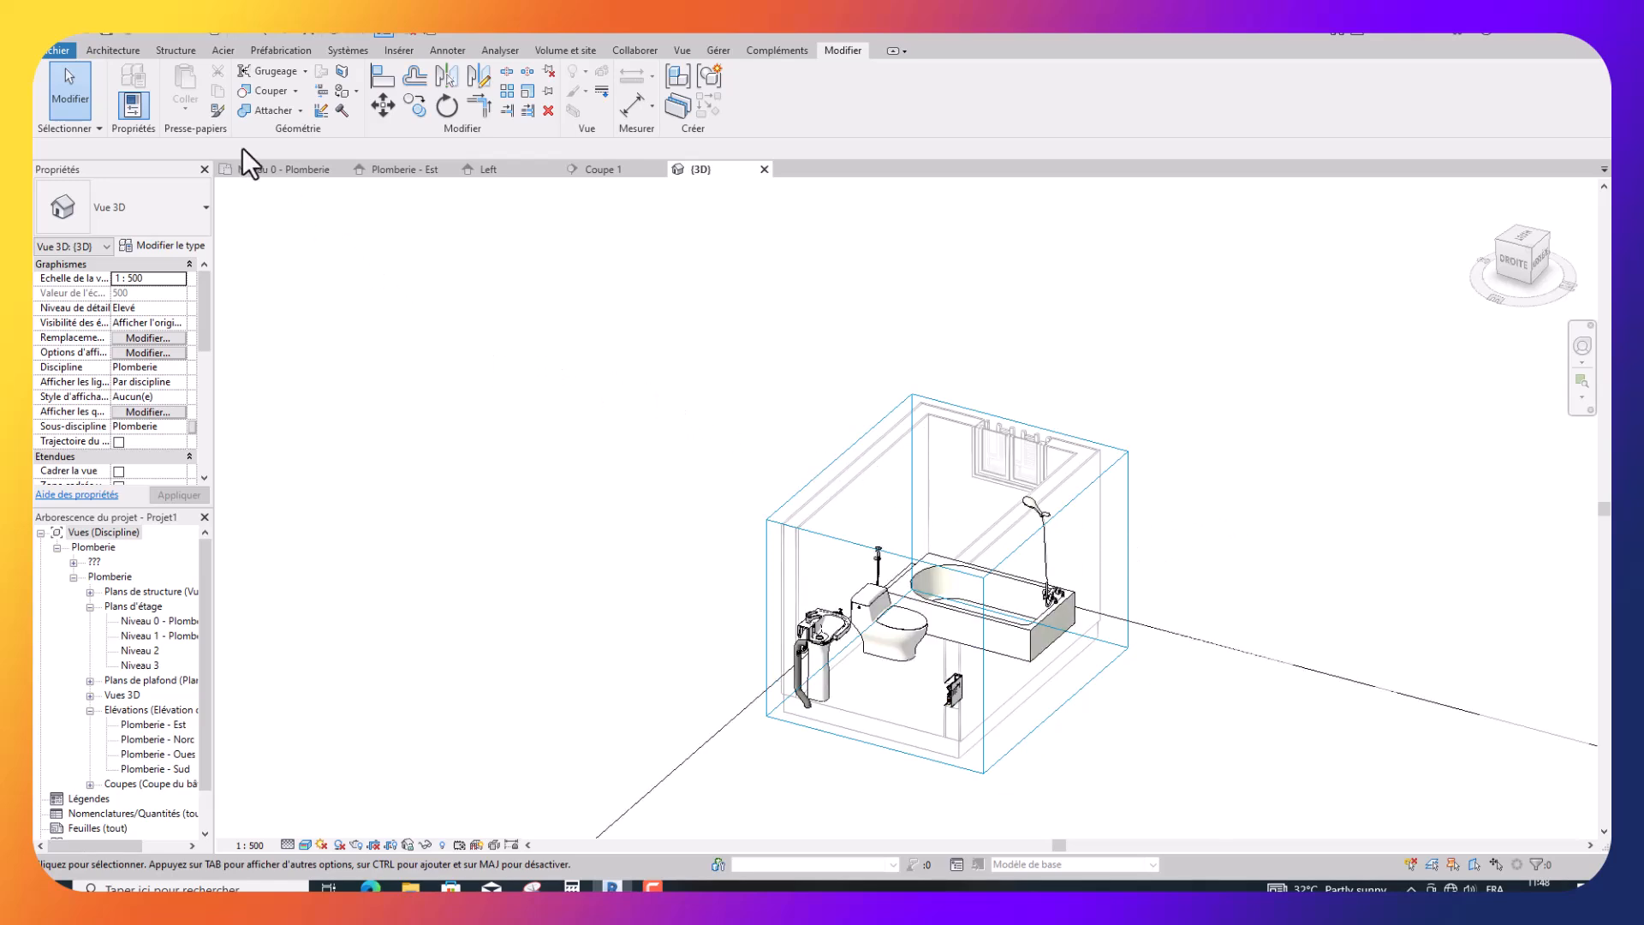
# Save the plumbing project in the current folder under the file name "tuto plomberie".
pyautogui.click(106, 29)
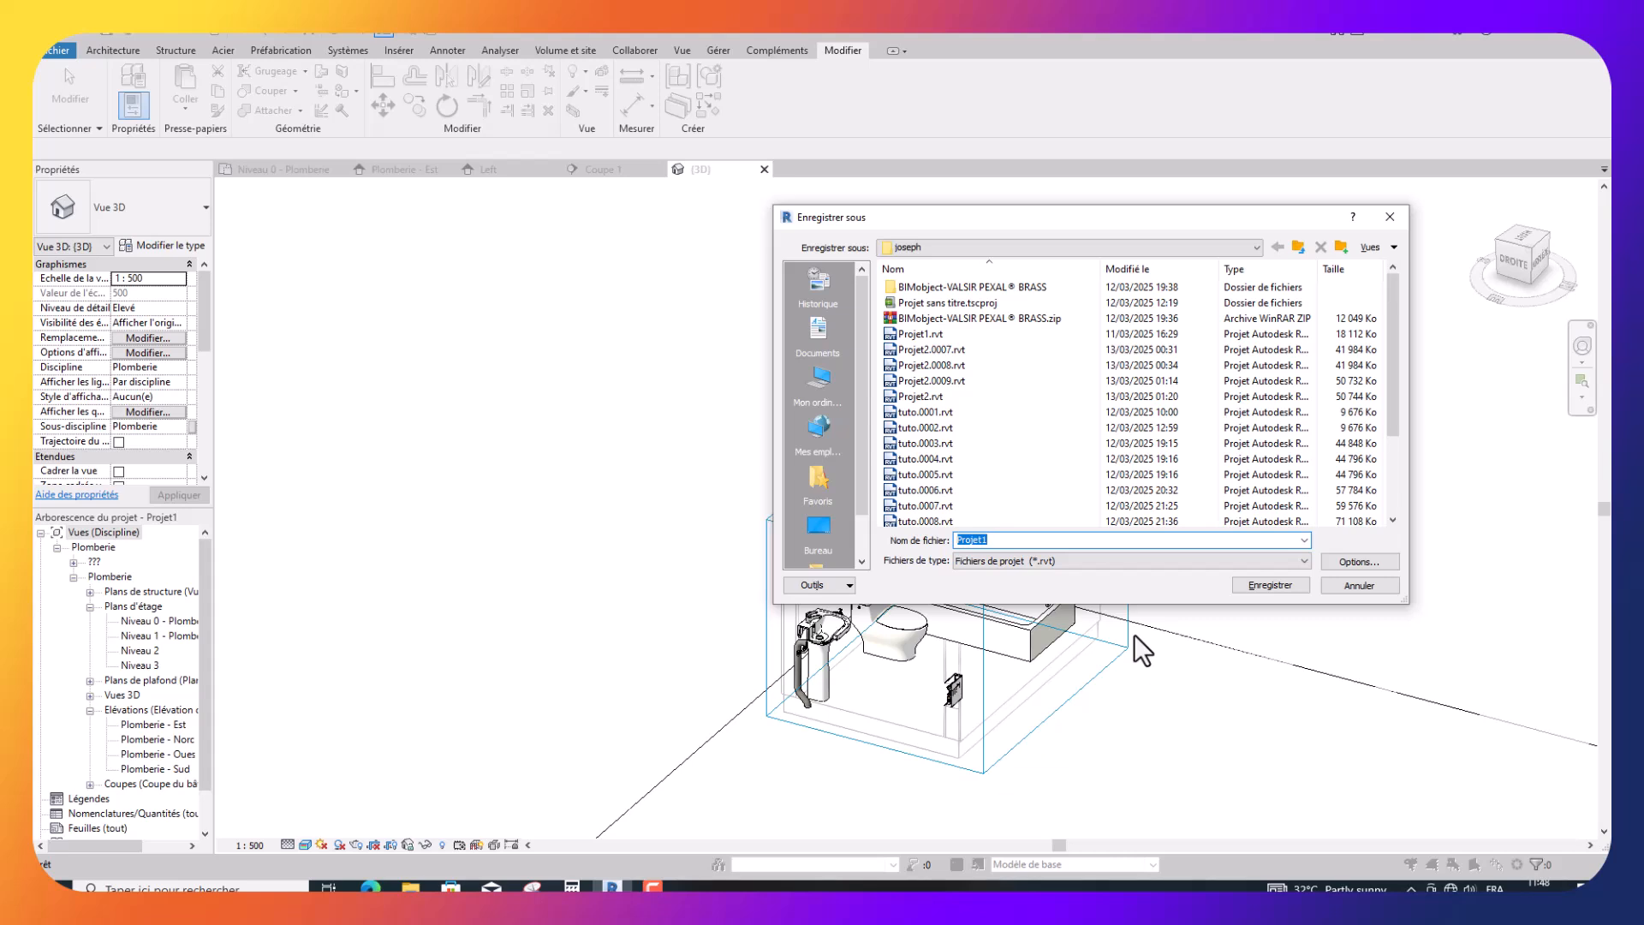
pyautogui.write('t')
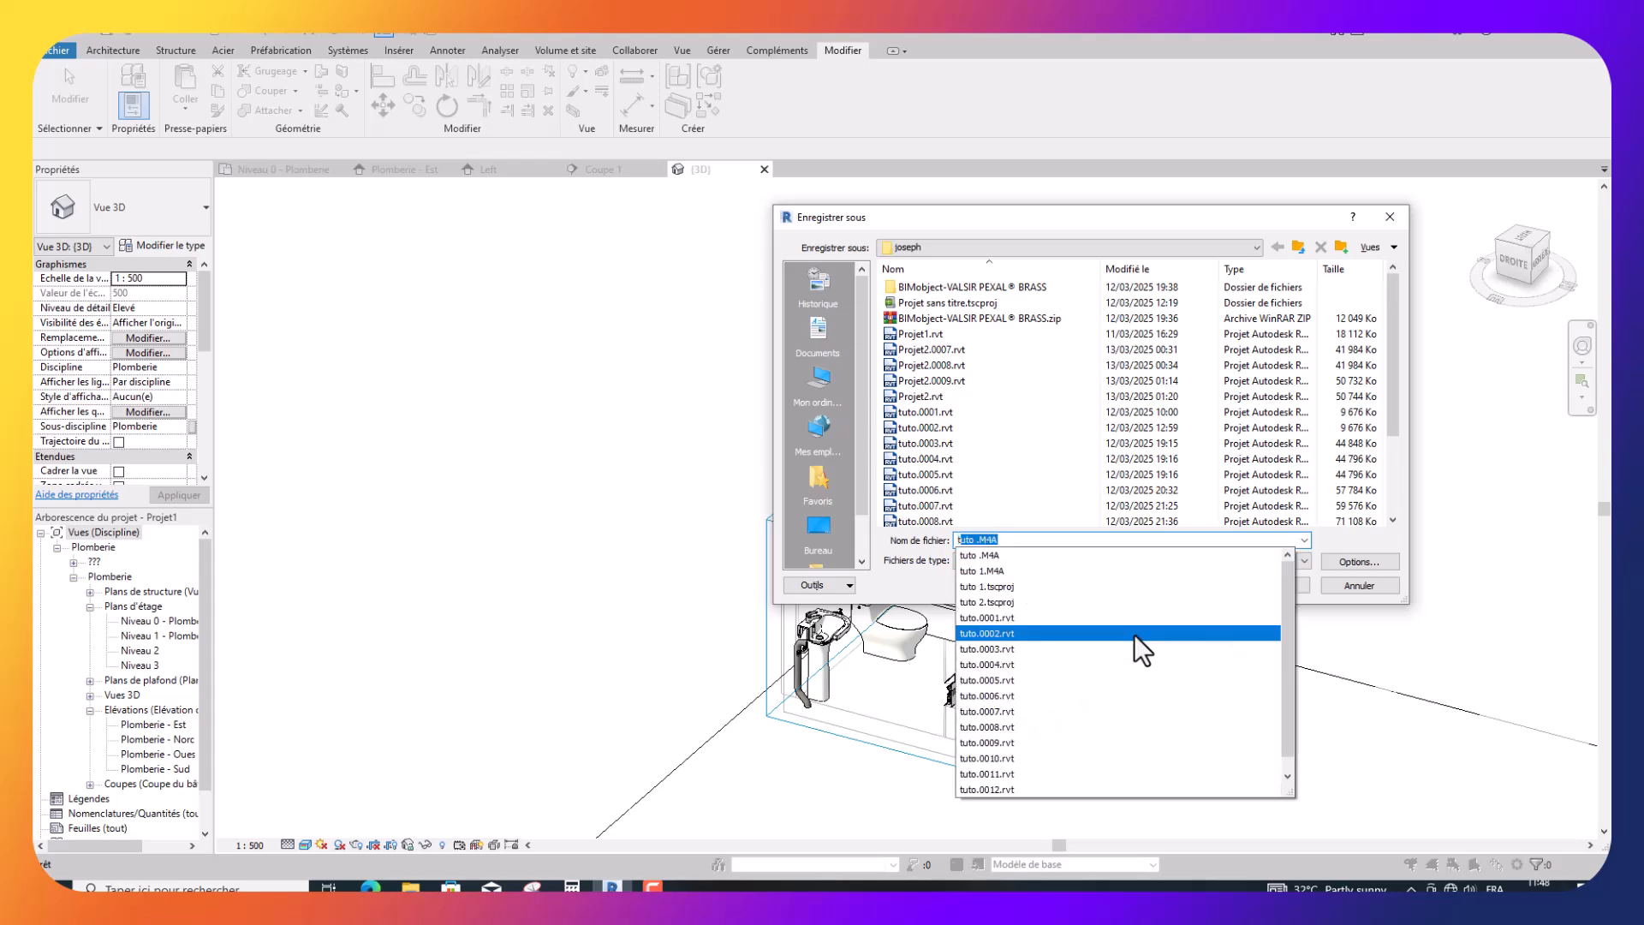
pyautogui.write('ut')
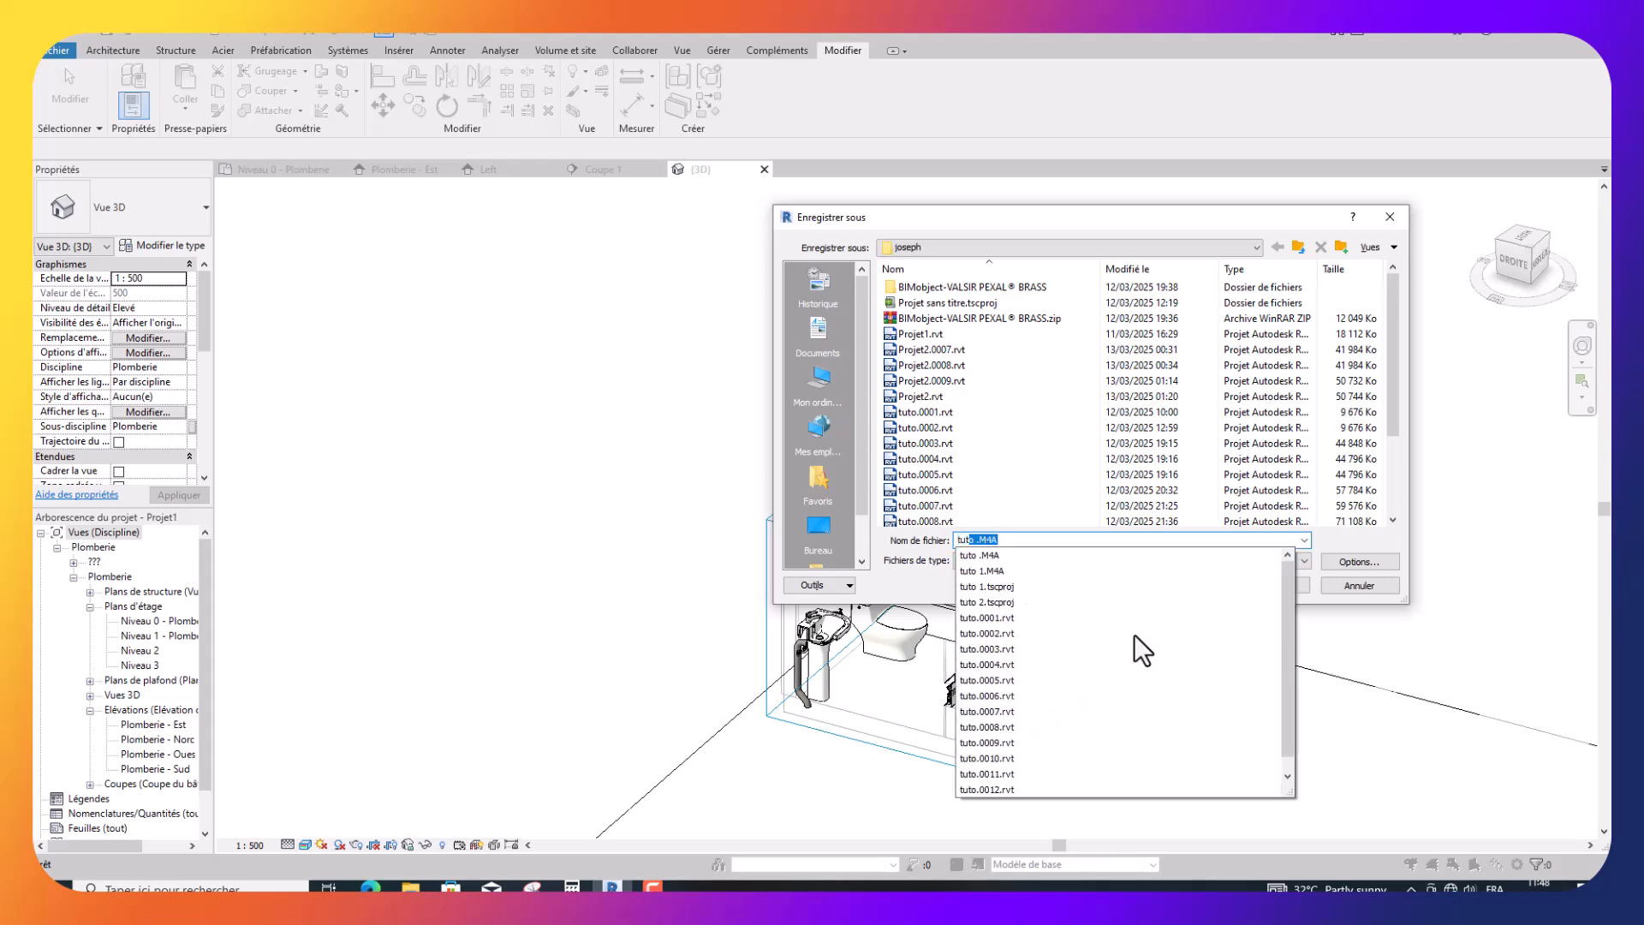
pyautogui.write('o ')
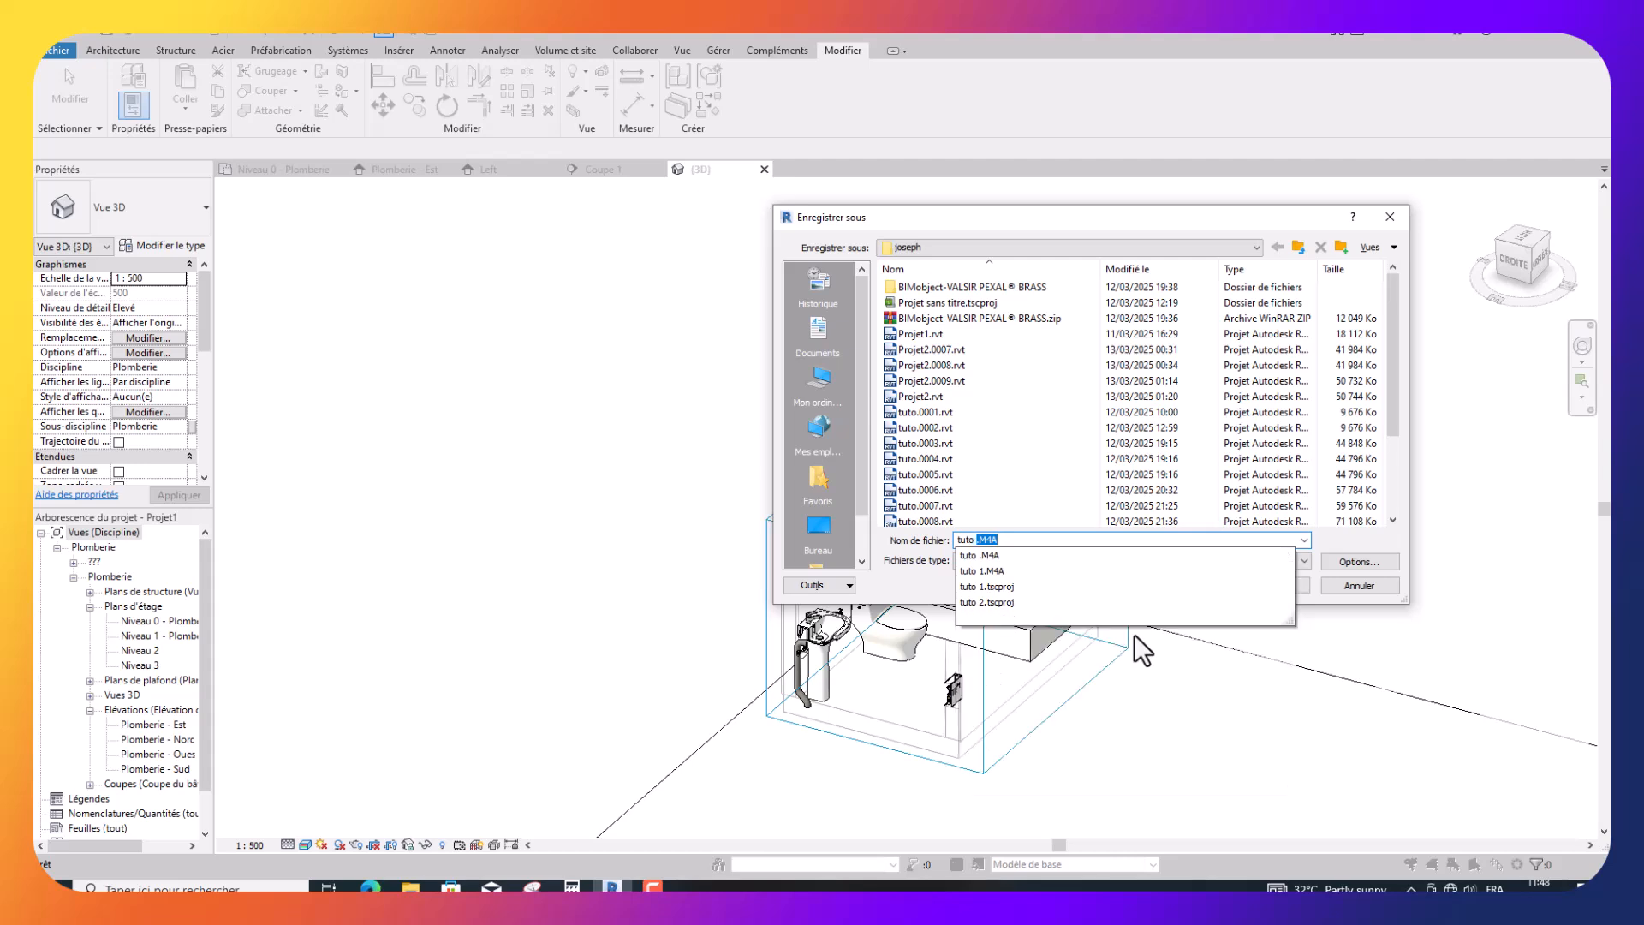
pyautogui.write('p')
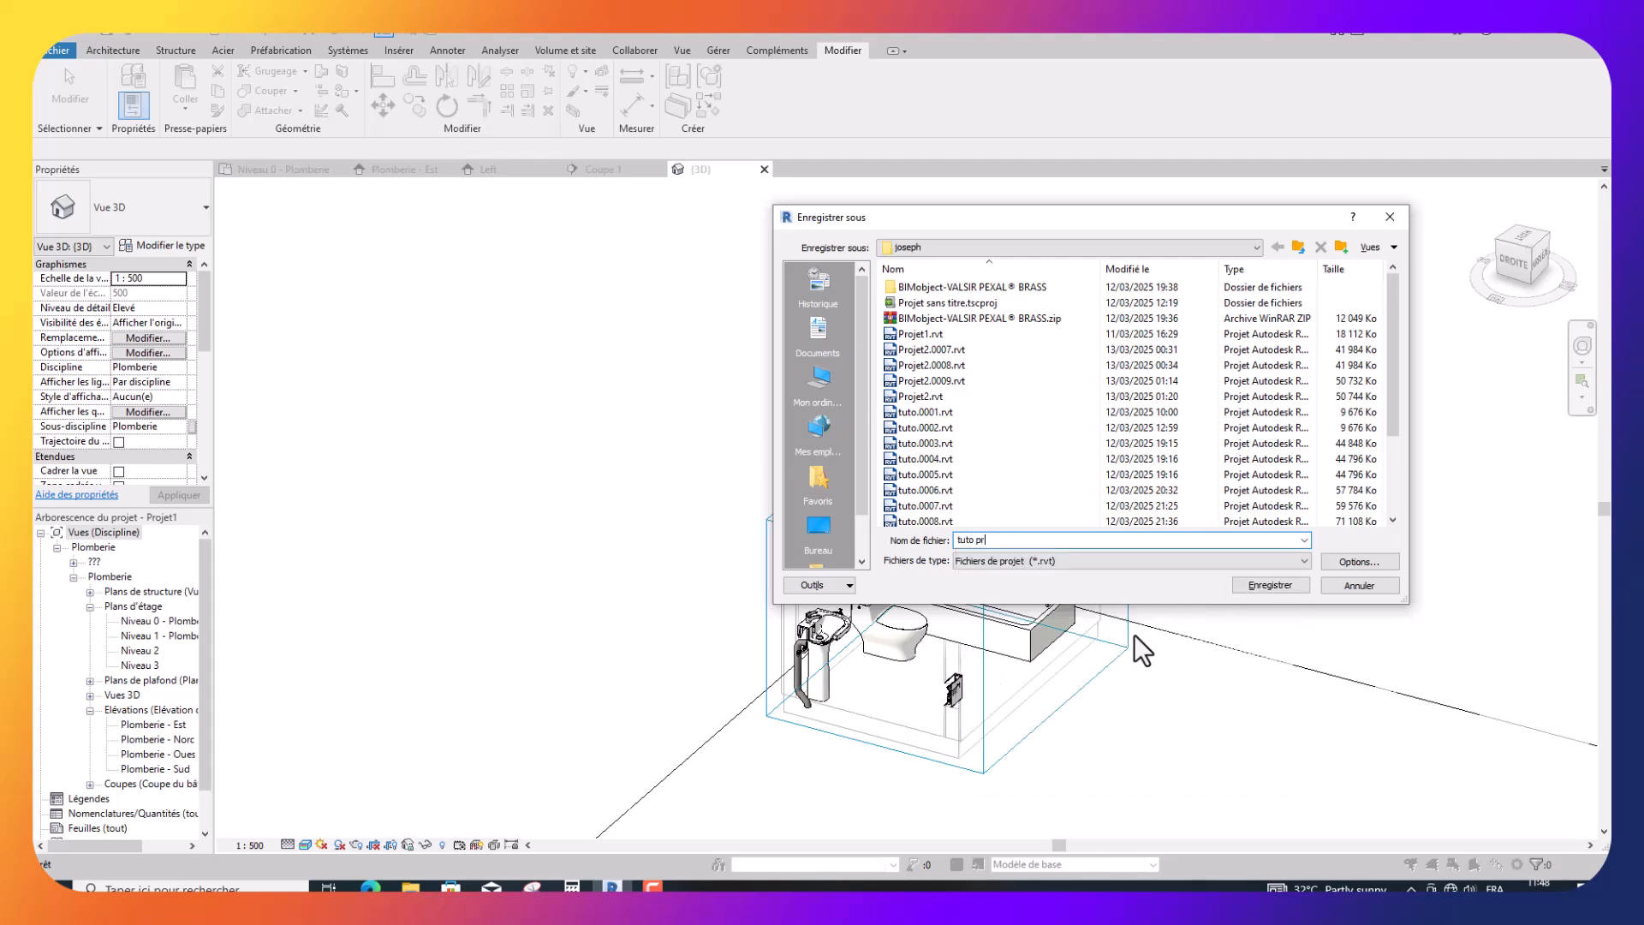
pyautogui.write('r')
pyautogui.press('BackSpace')
pyautogui.write('lomberie')
pyautogui.click(1271, 586)
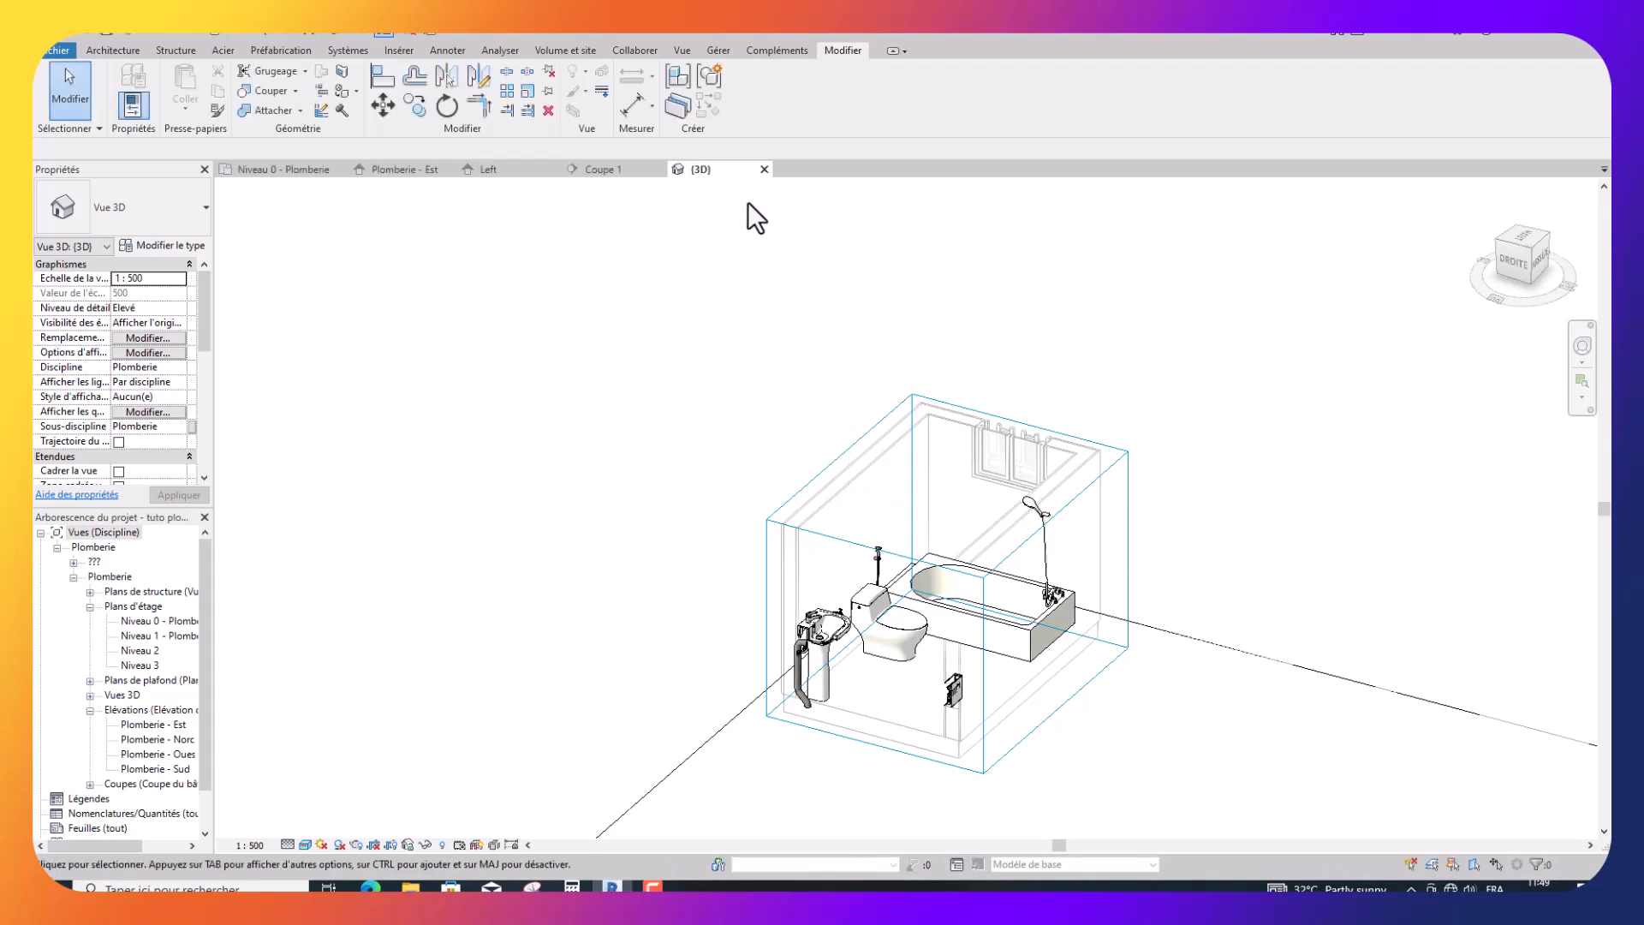
# Close all open views of the plumbing project and open the recent model tuto.
pyautogui.click(764, 169)
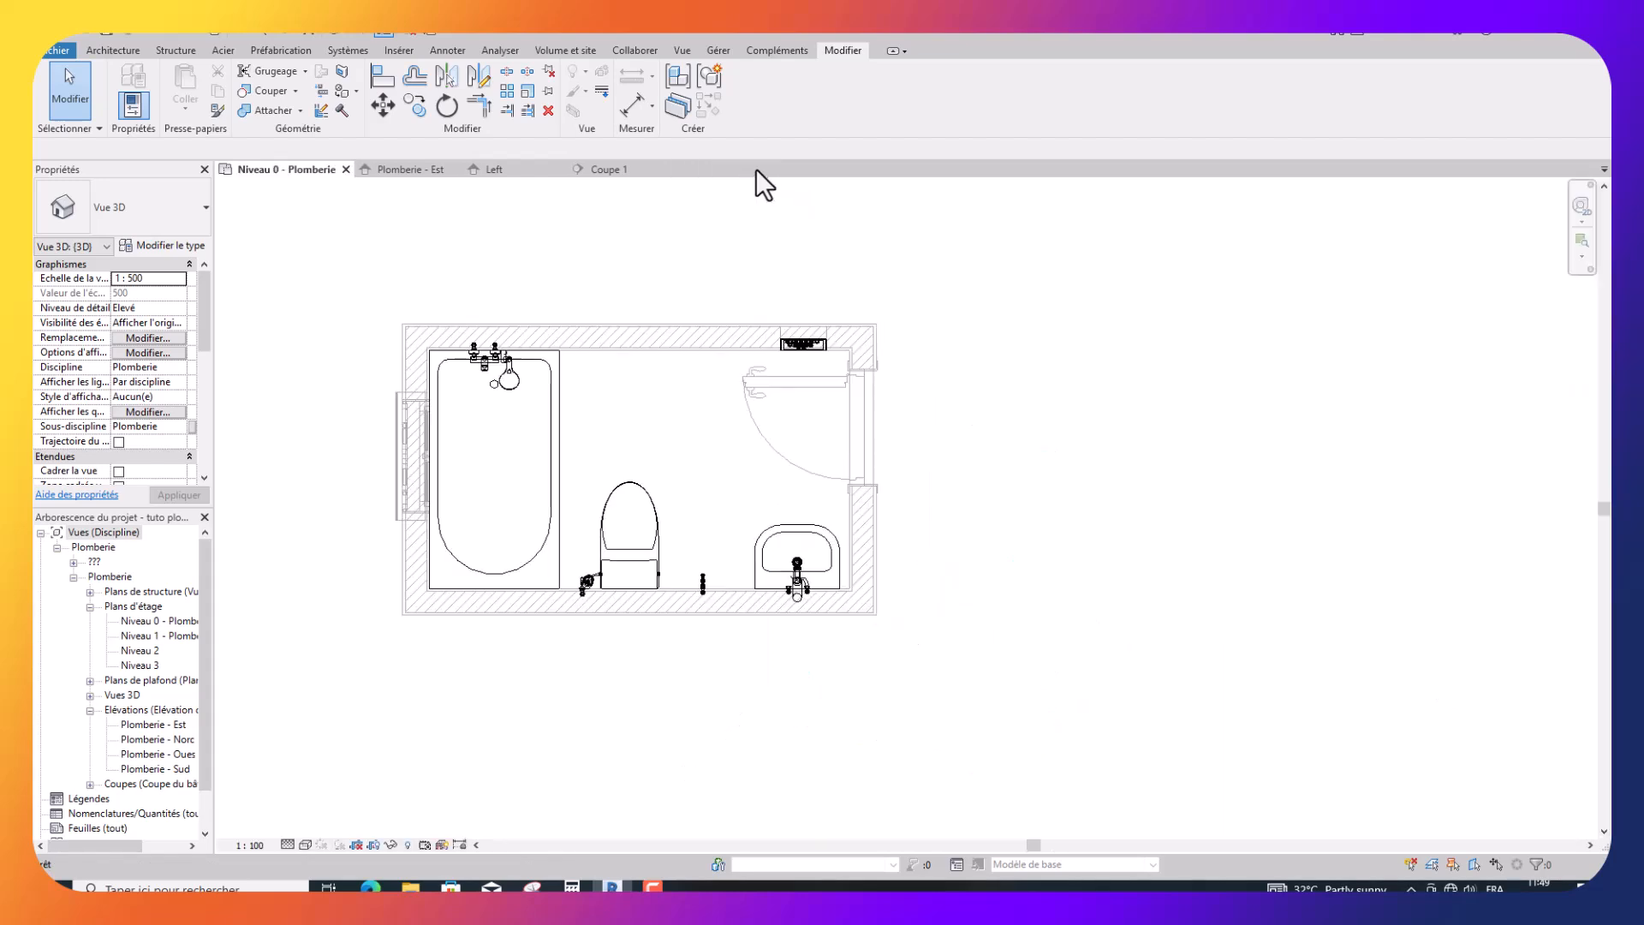
pyautogui.click(664, 170)
pyautogui.click(559, 170)
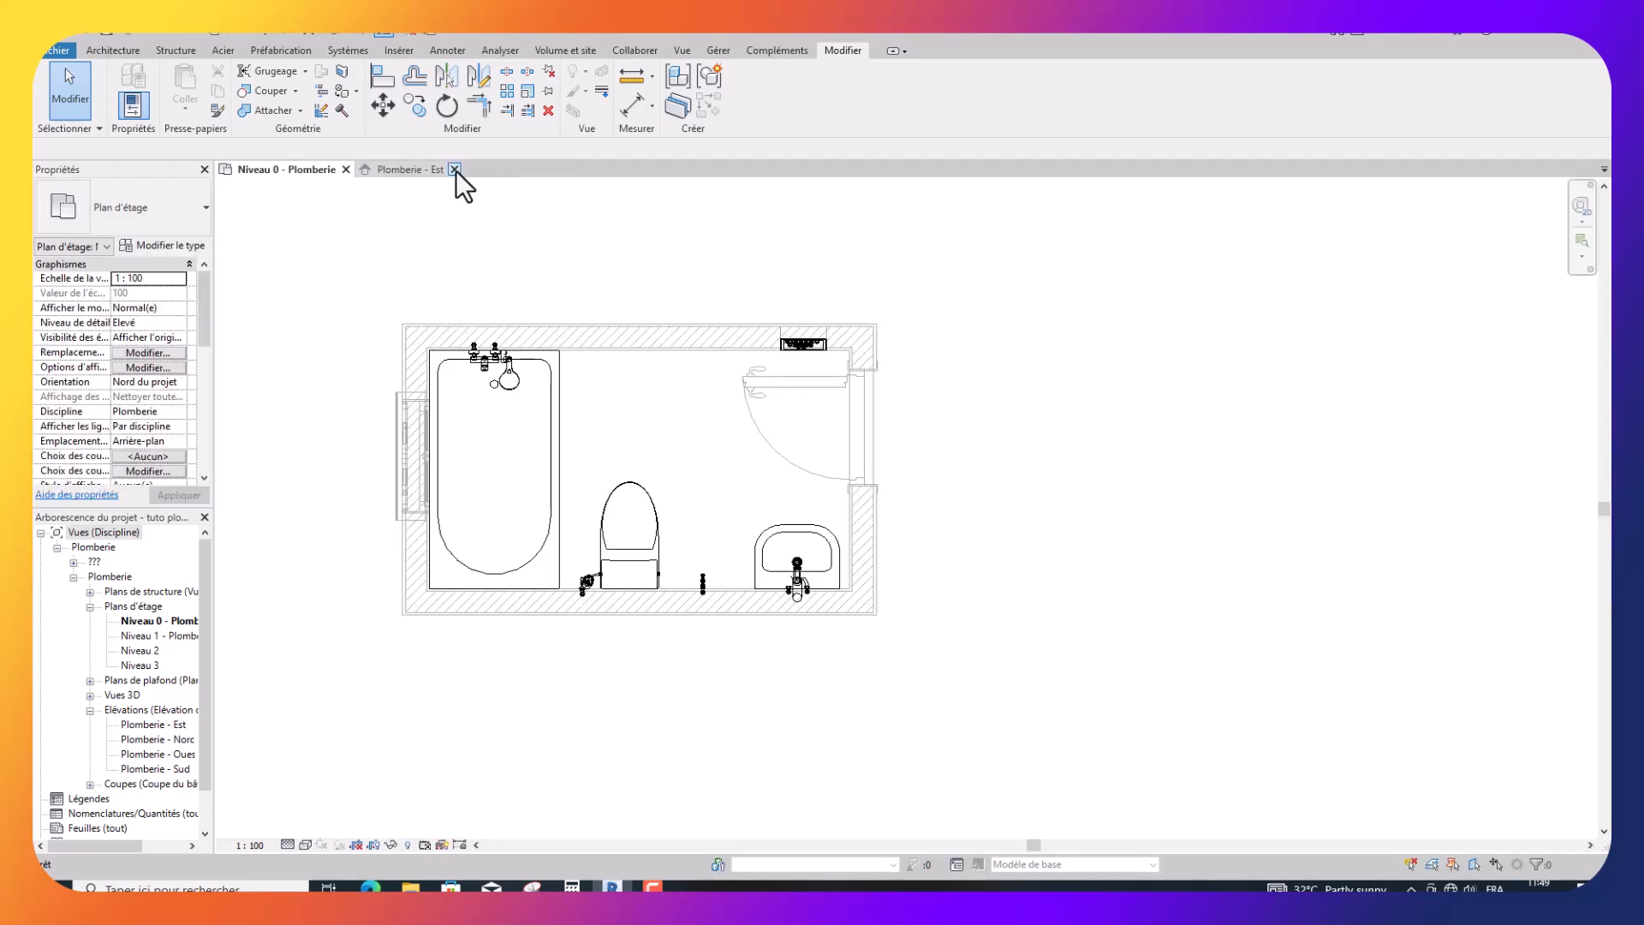
pyautogui.click(454, 169)
pyautogui.click(345, 168)
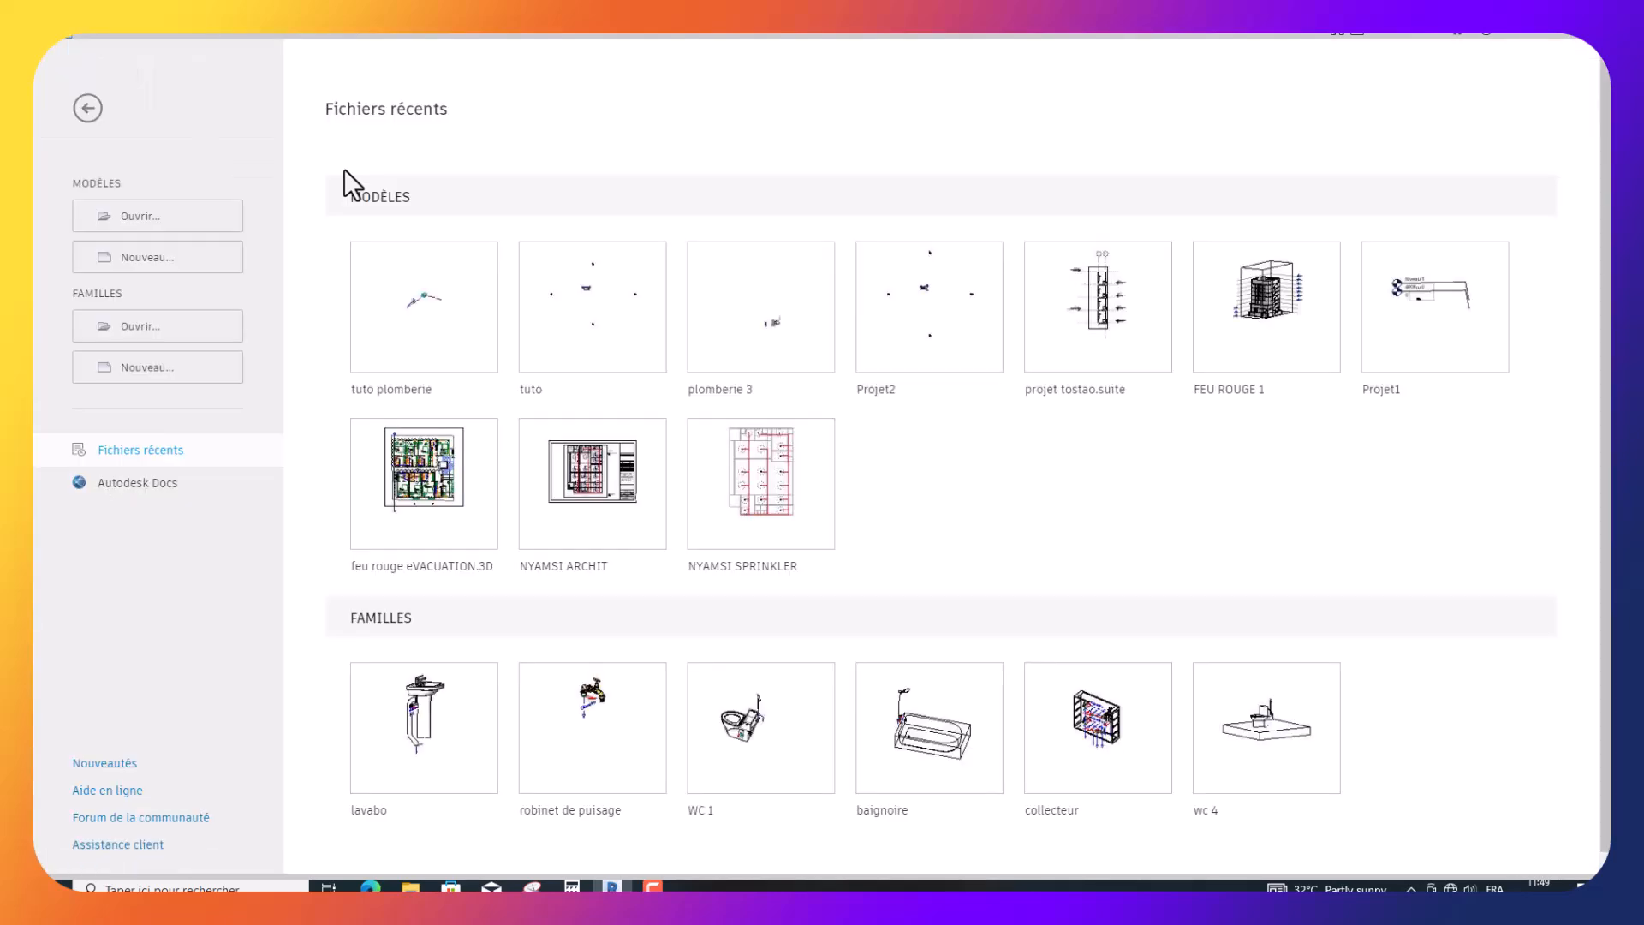
pyautogui.click(620, 327)
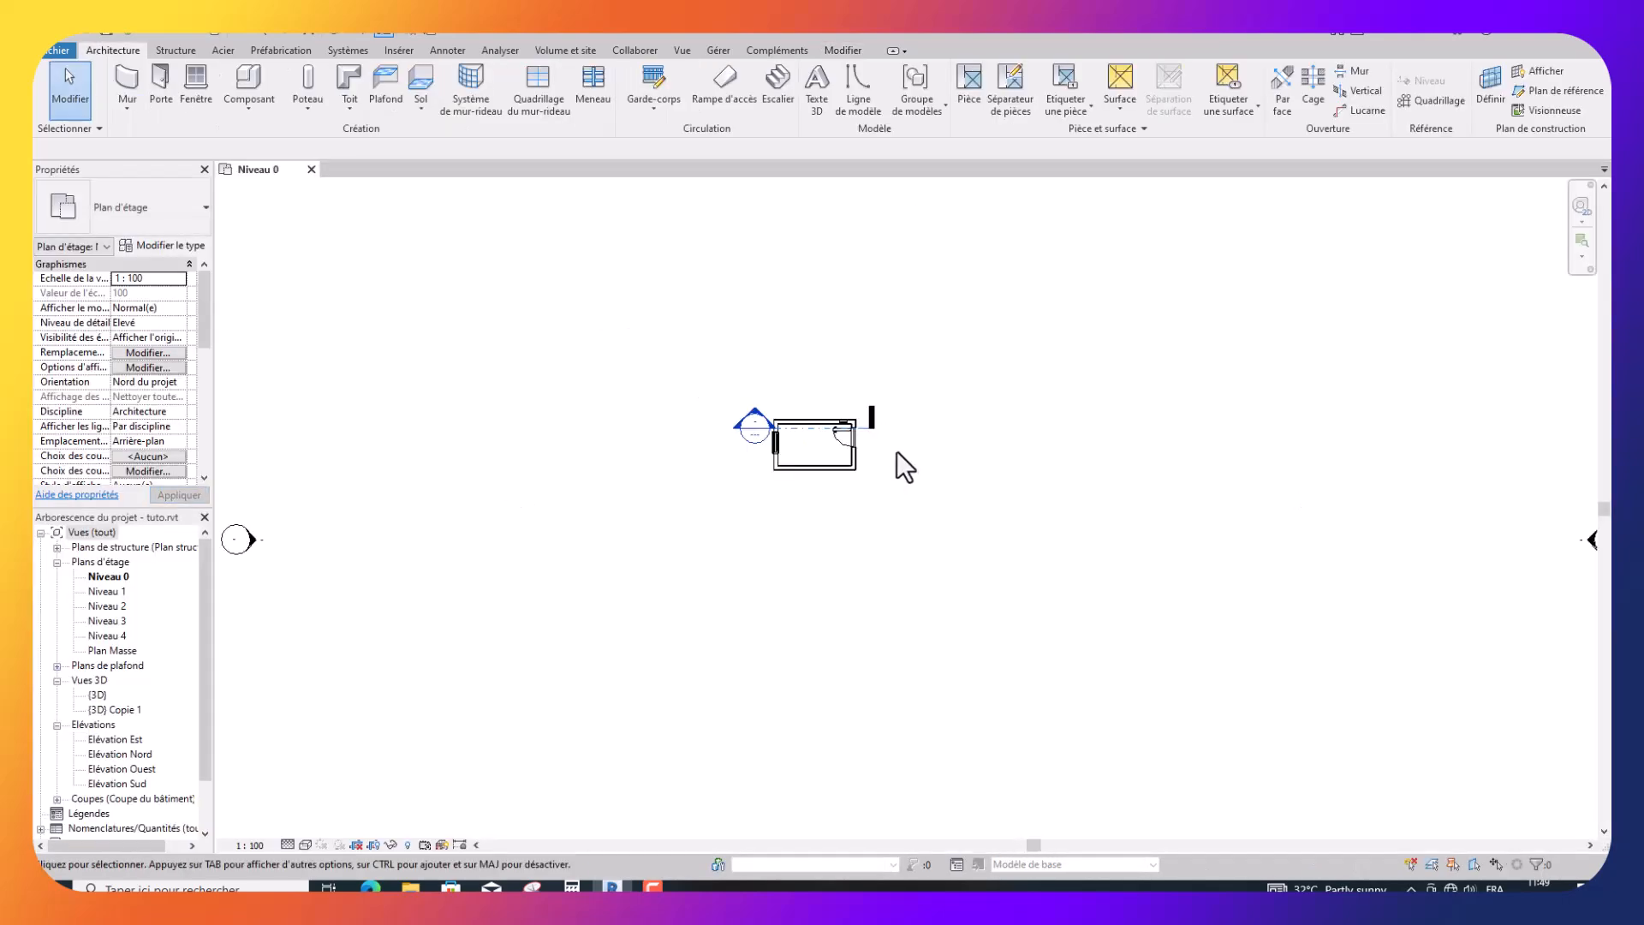
# Link tuto plomberie.rvt into the architectural model with positioning Auto - Origine interne vers origine interne.
pyautogui.scroll(5, 898, 450)
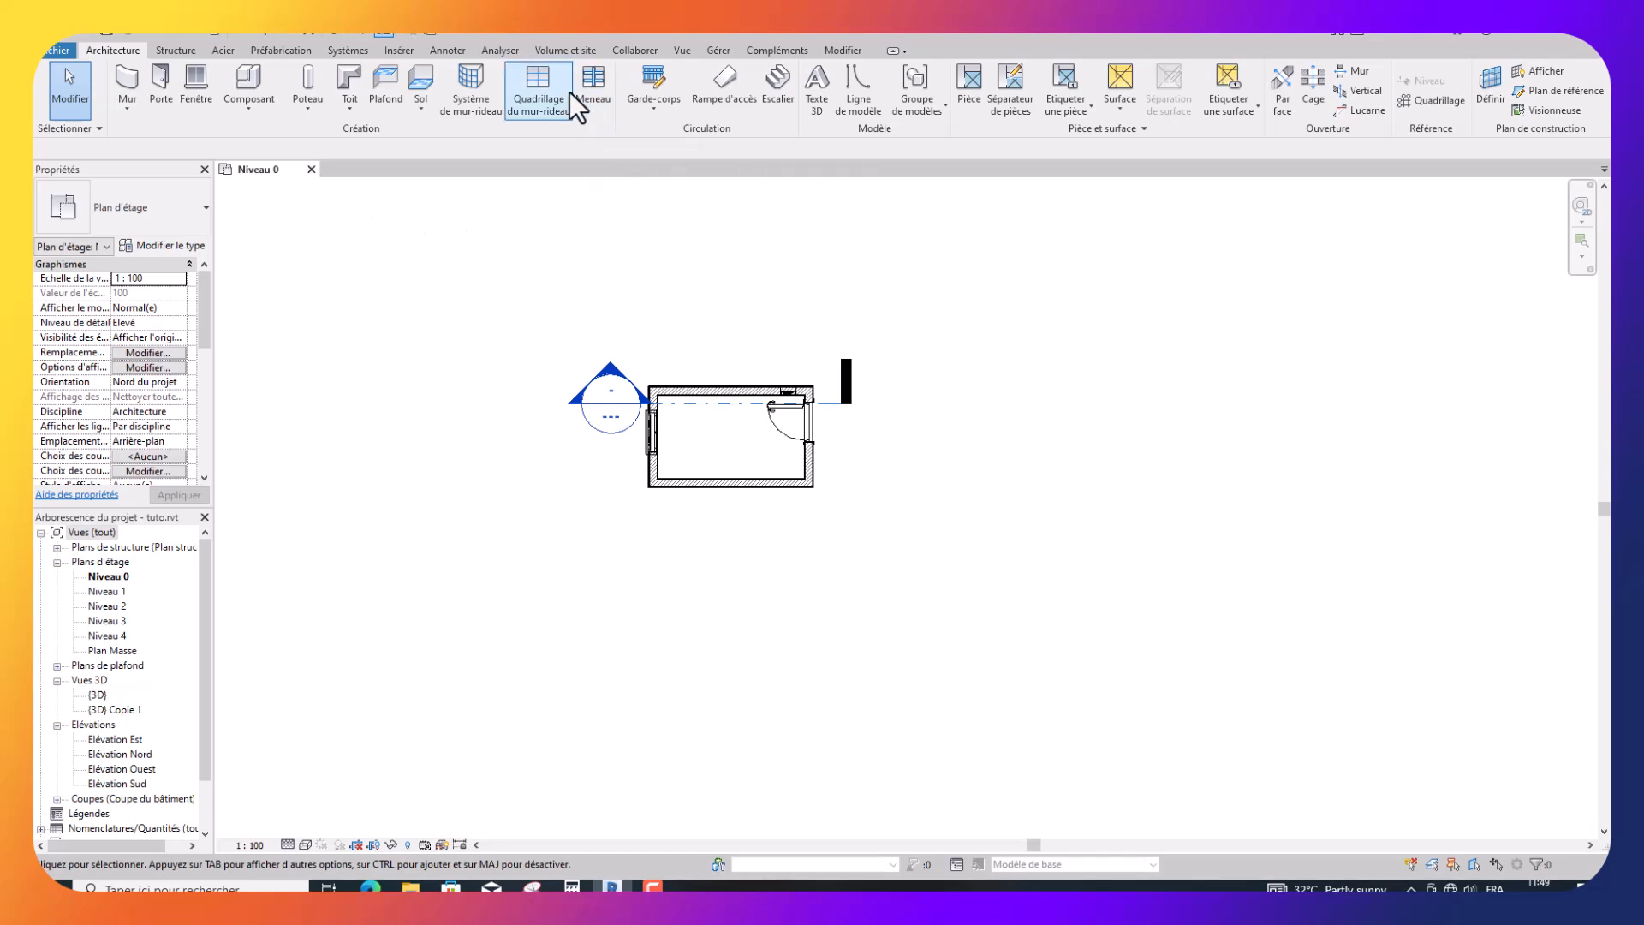
pyautogui.click(399, 49)
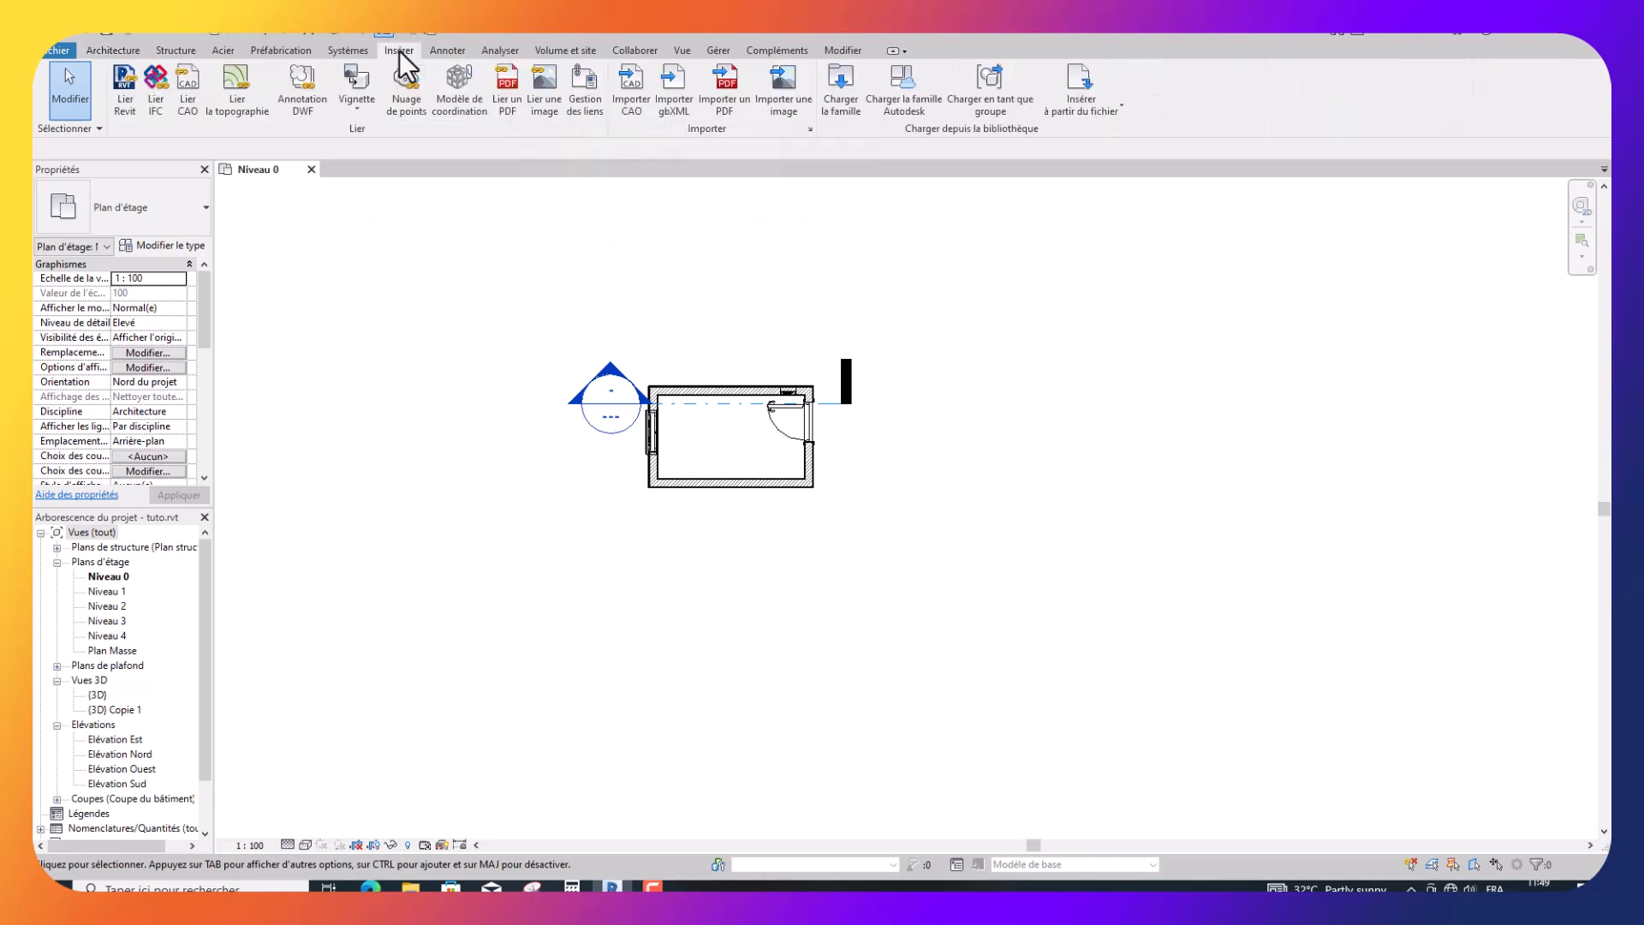
pyautogui.click(131, 102)
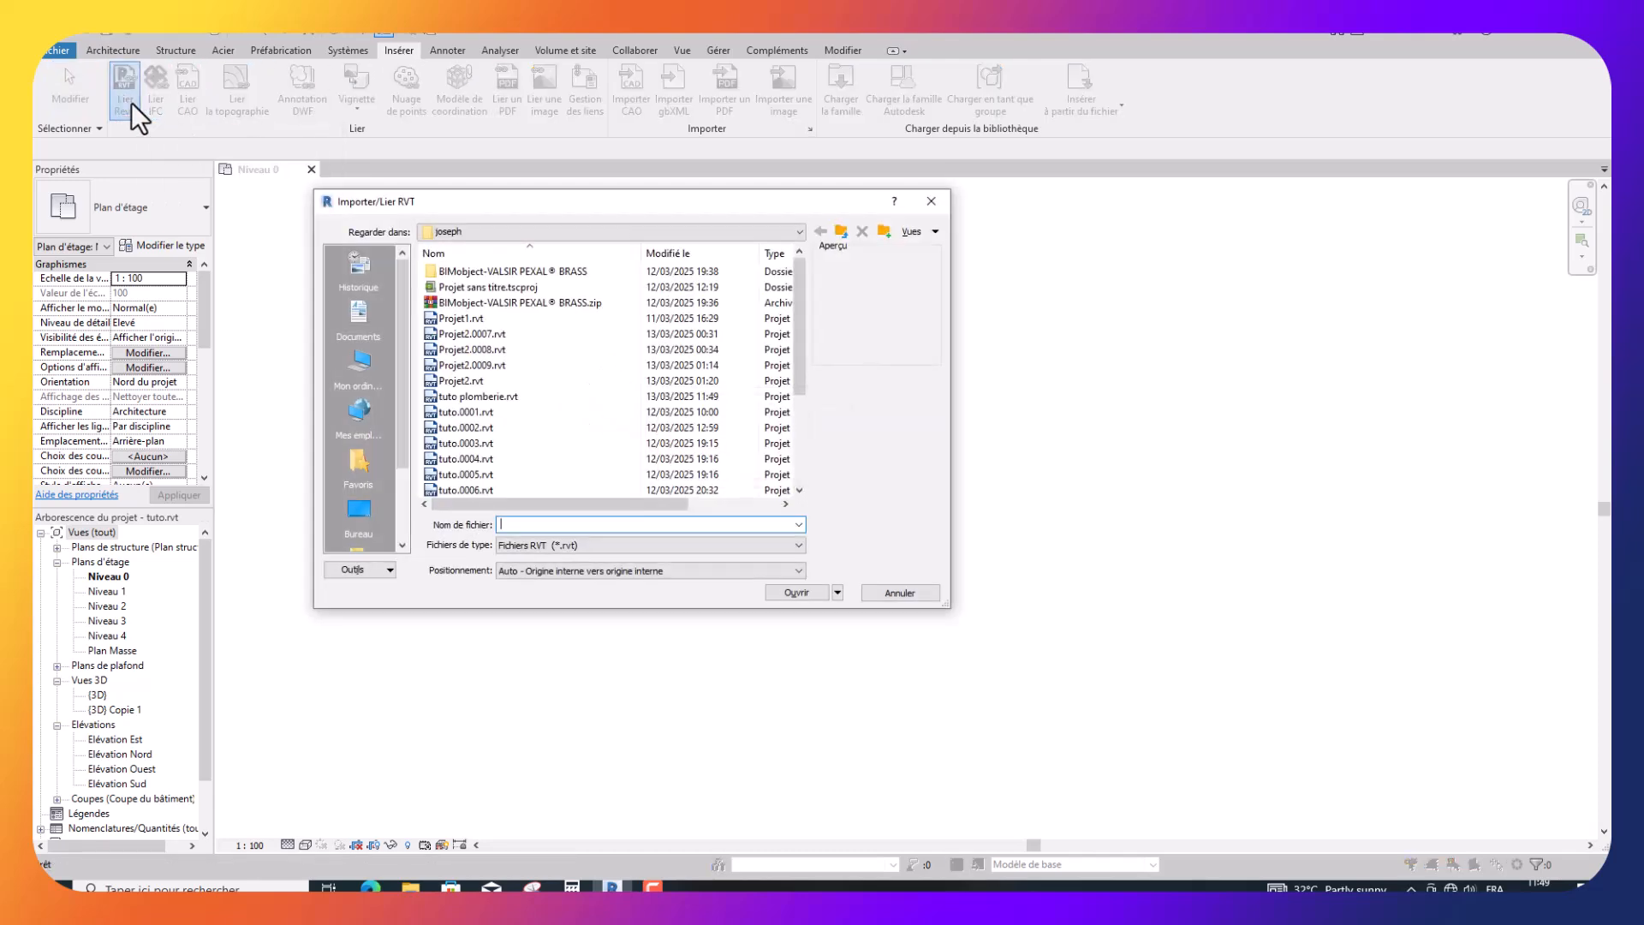
pyautogui.scroll(-3, 502, 473)
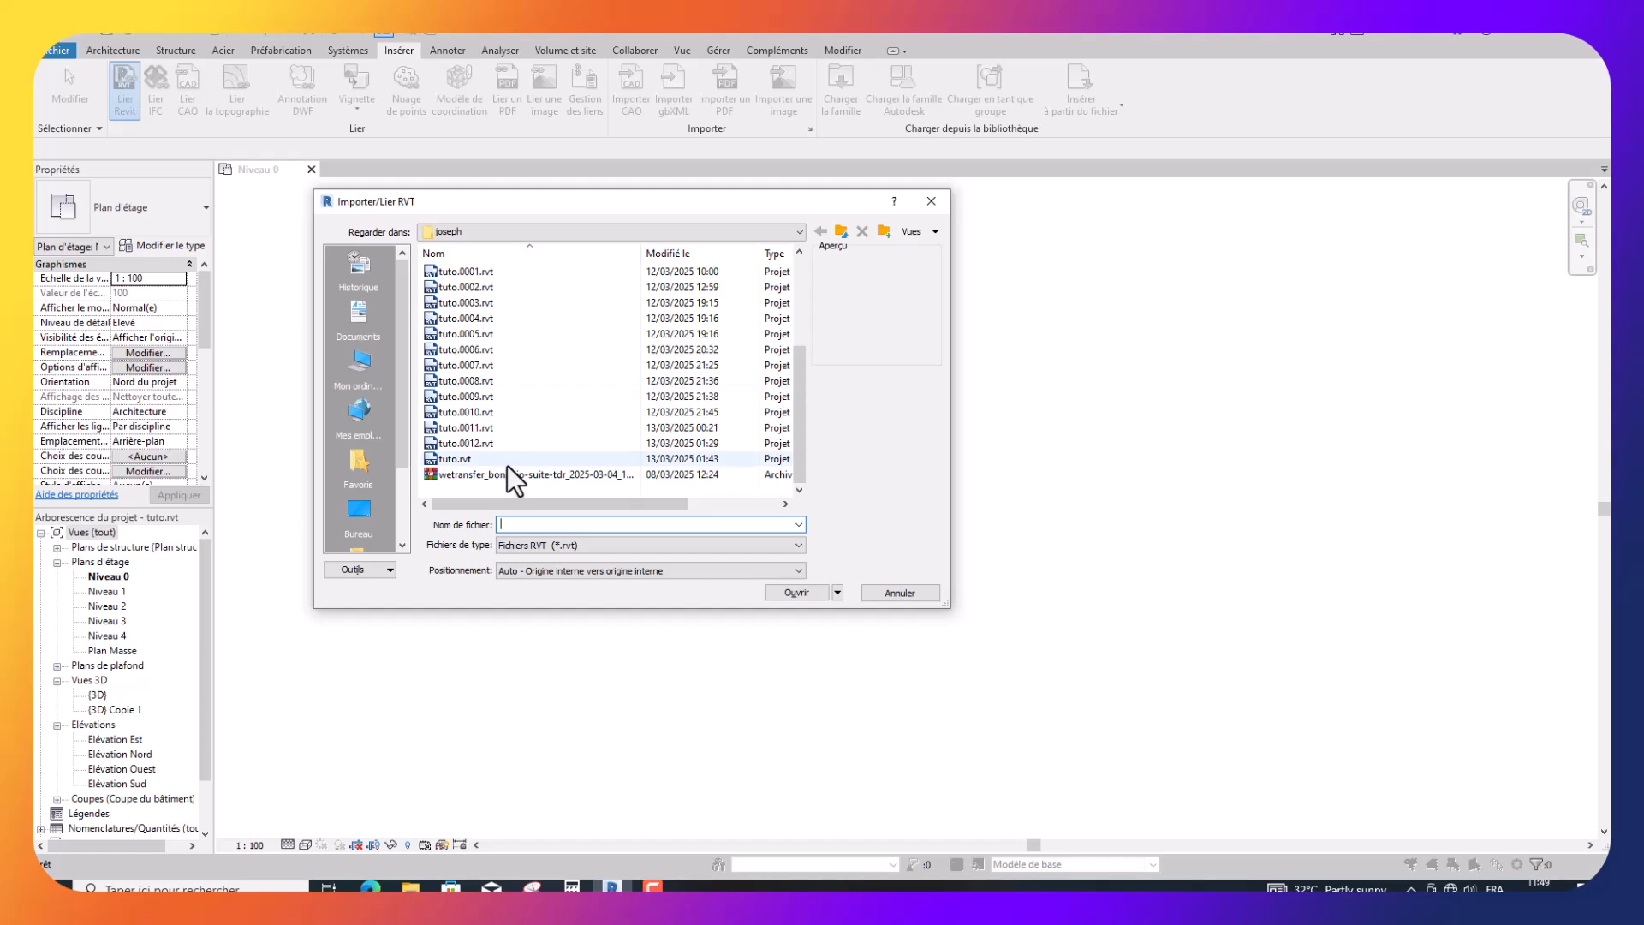
pyautogui.scroll(3, 507, 462)
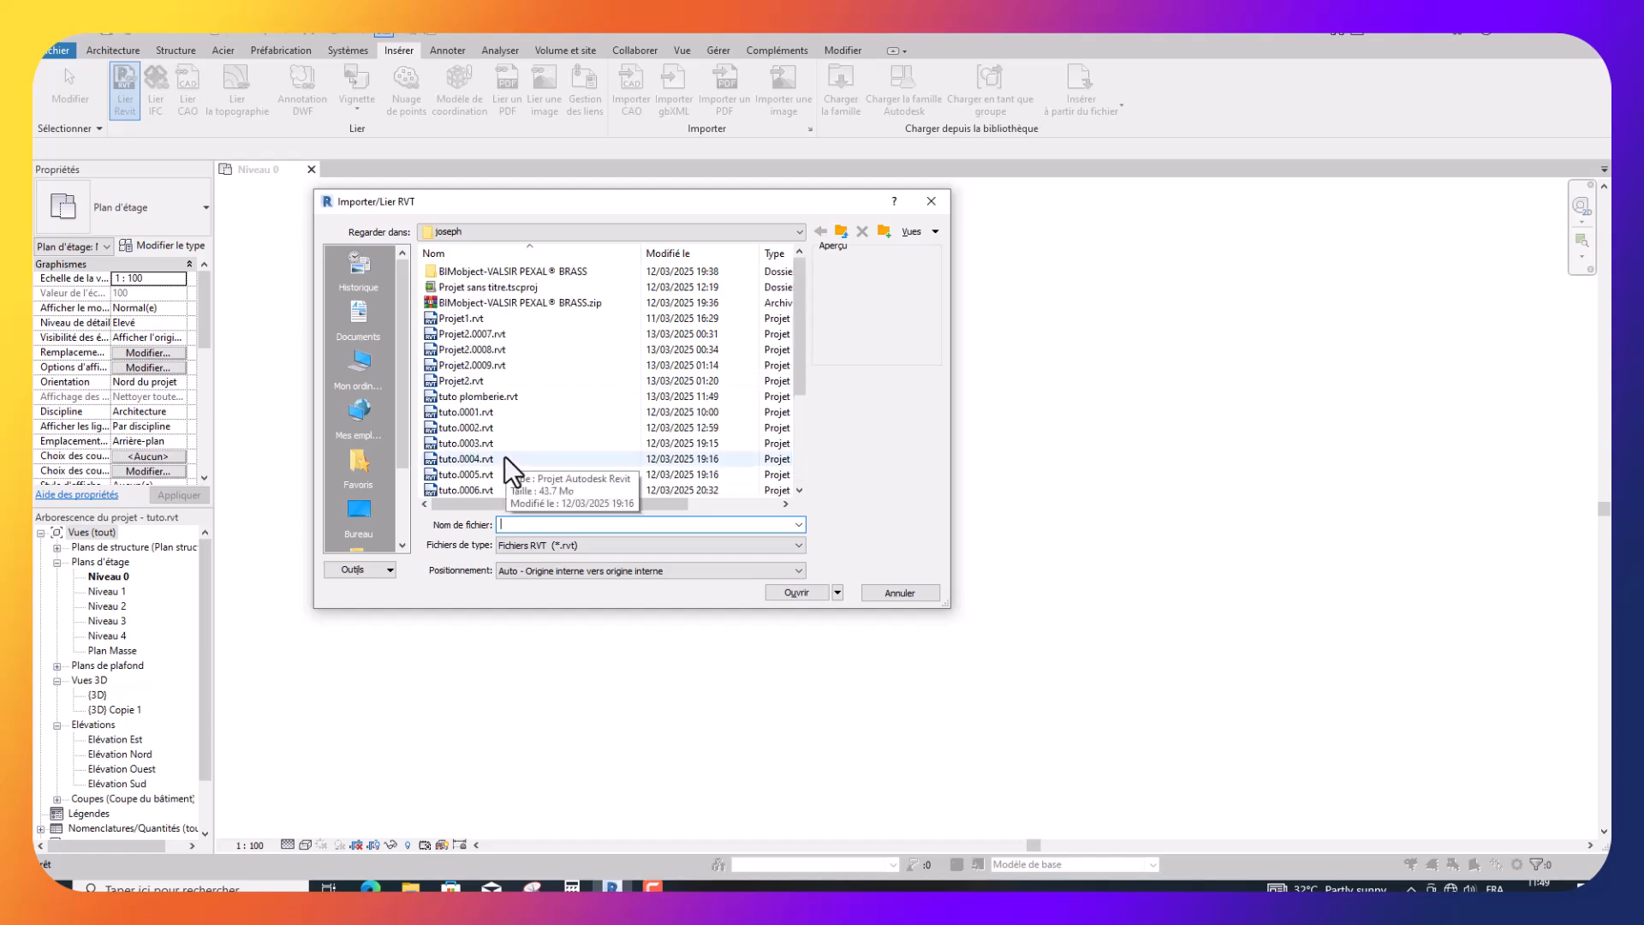
pyautogui.click(481, 393)
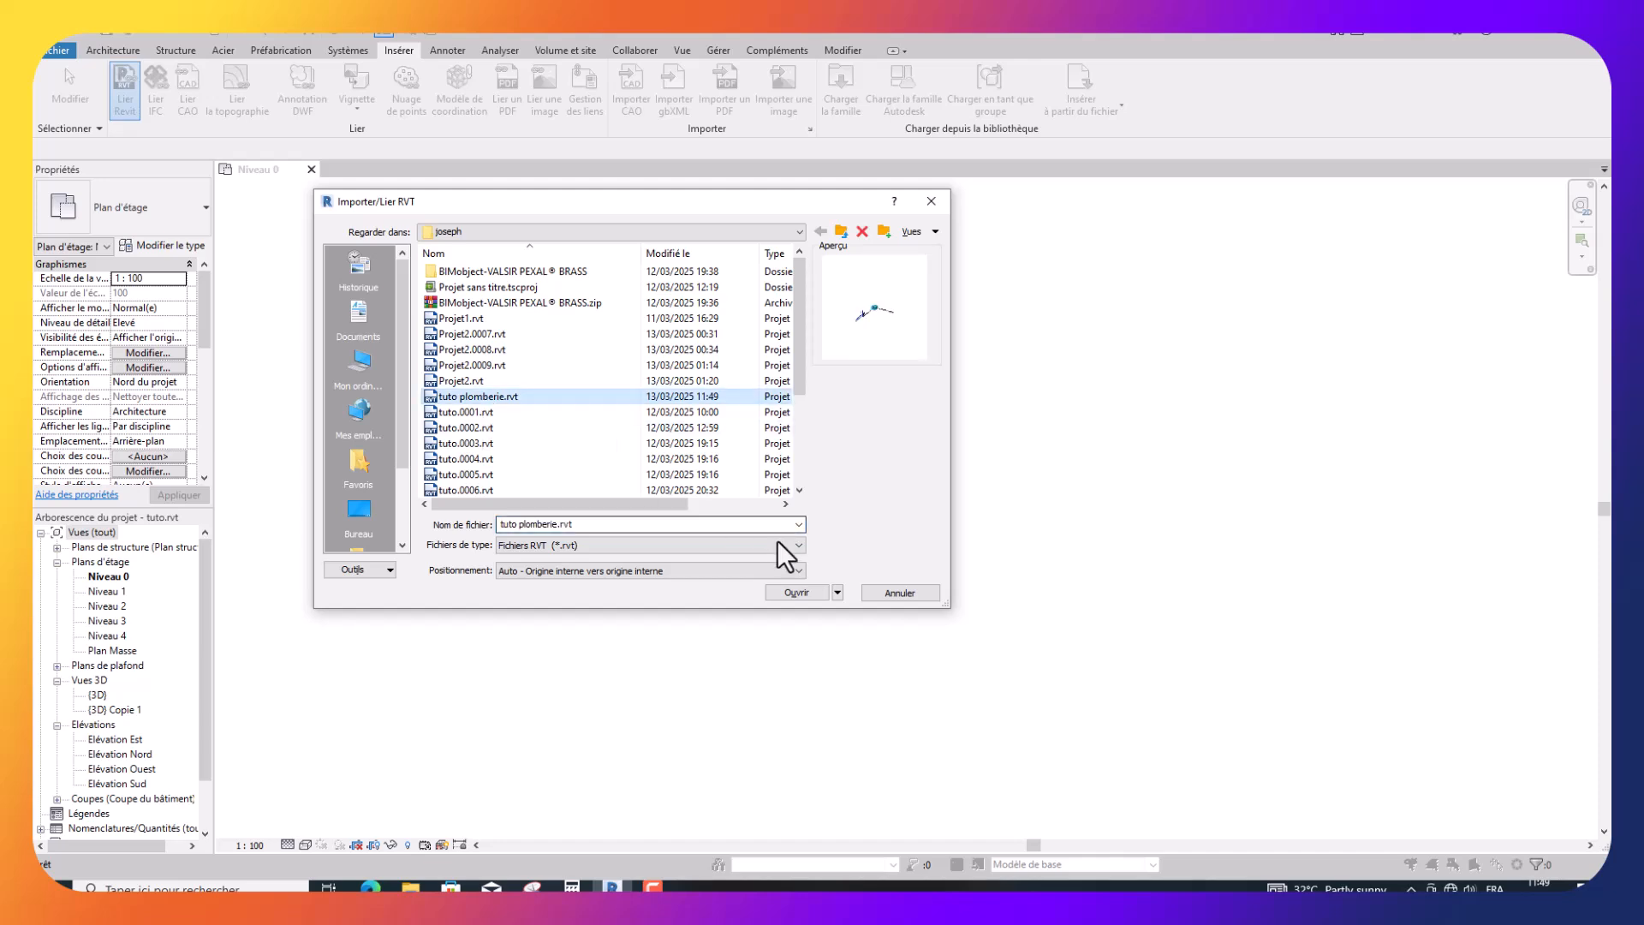
pyautogui.click(794, 591)
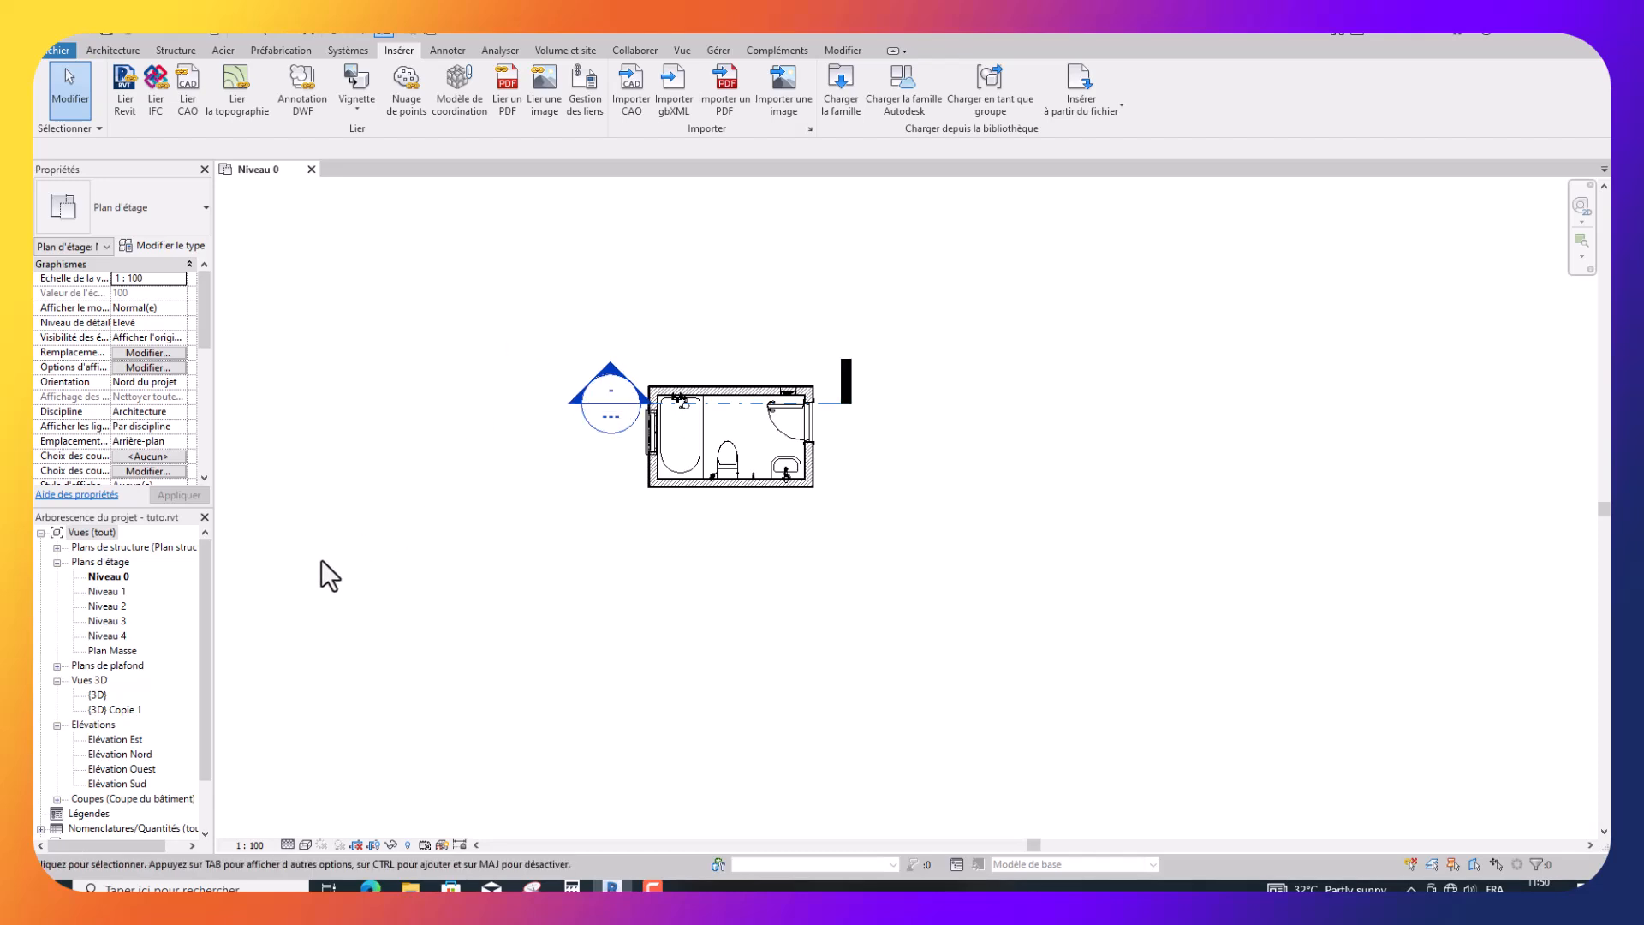
# Open the view {3D} Copie 1 and lower the top of its section box so that only the Niveau 0 bathroom remains.
pyautogui.doubleClick(120, 710)
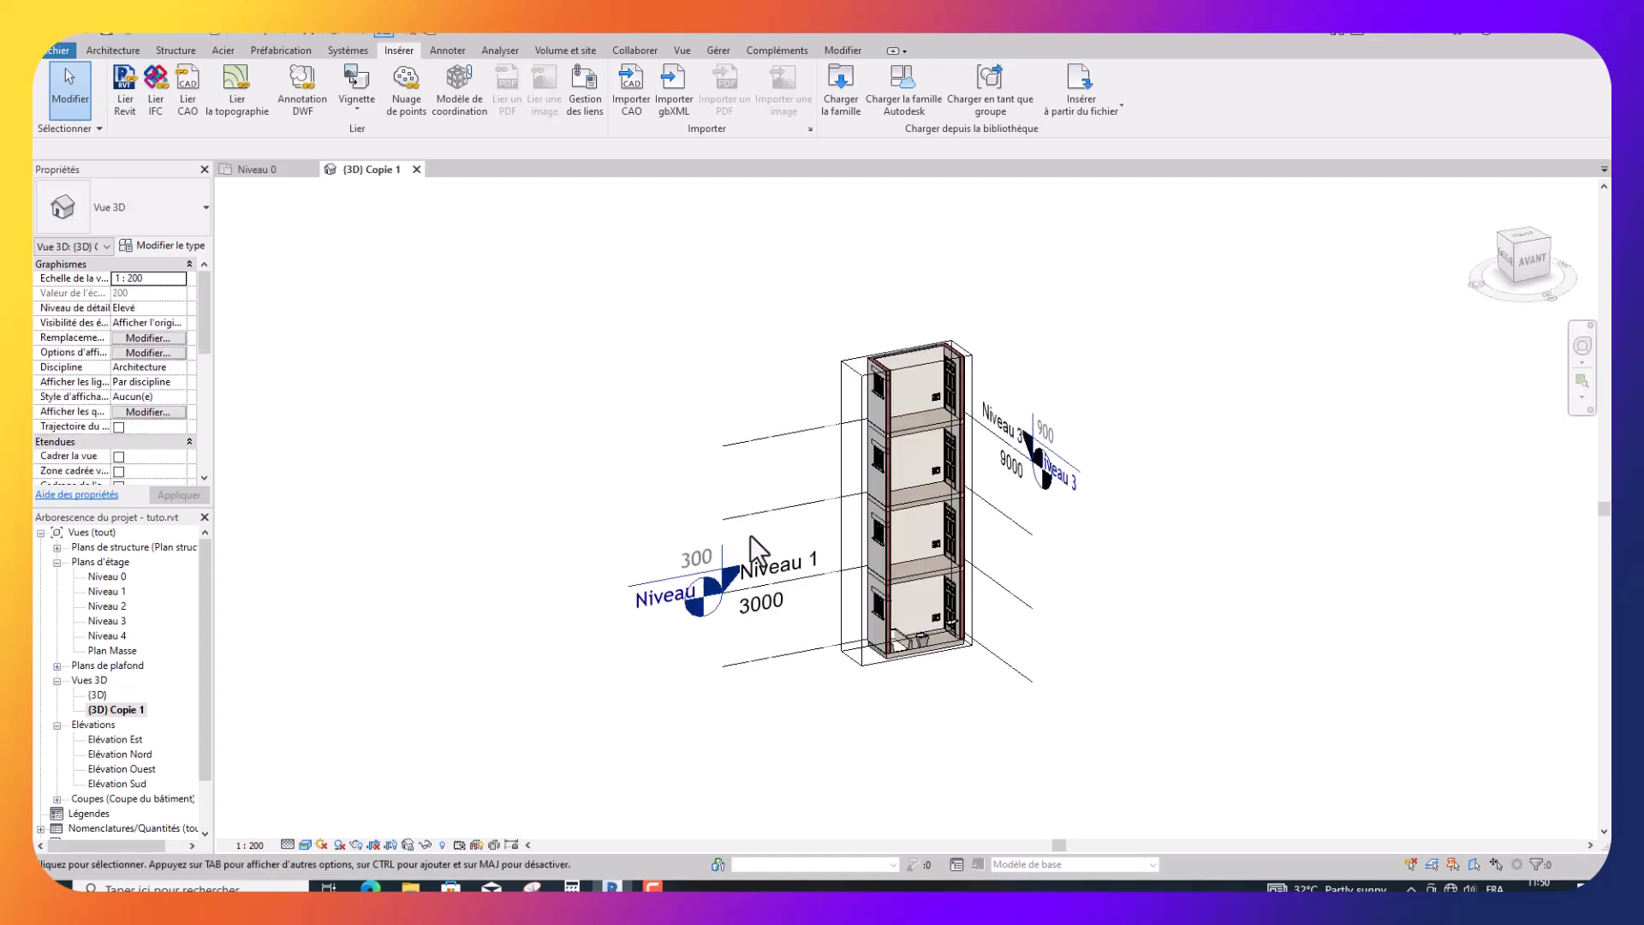
pyautogui.scroll(1, 999, 660)
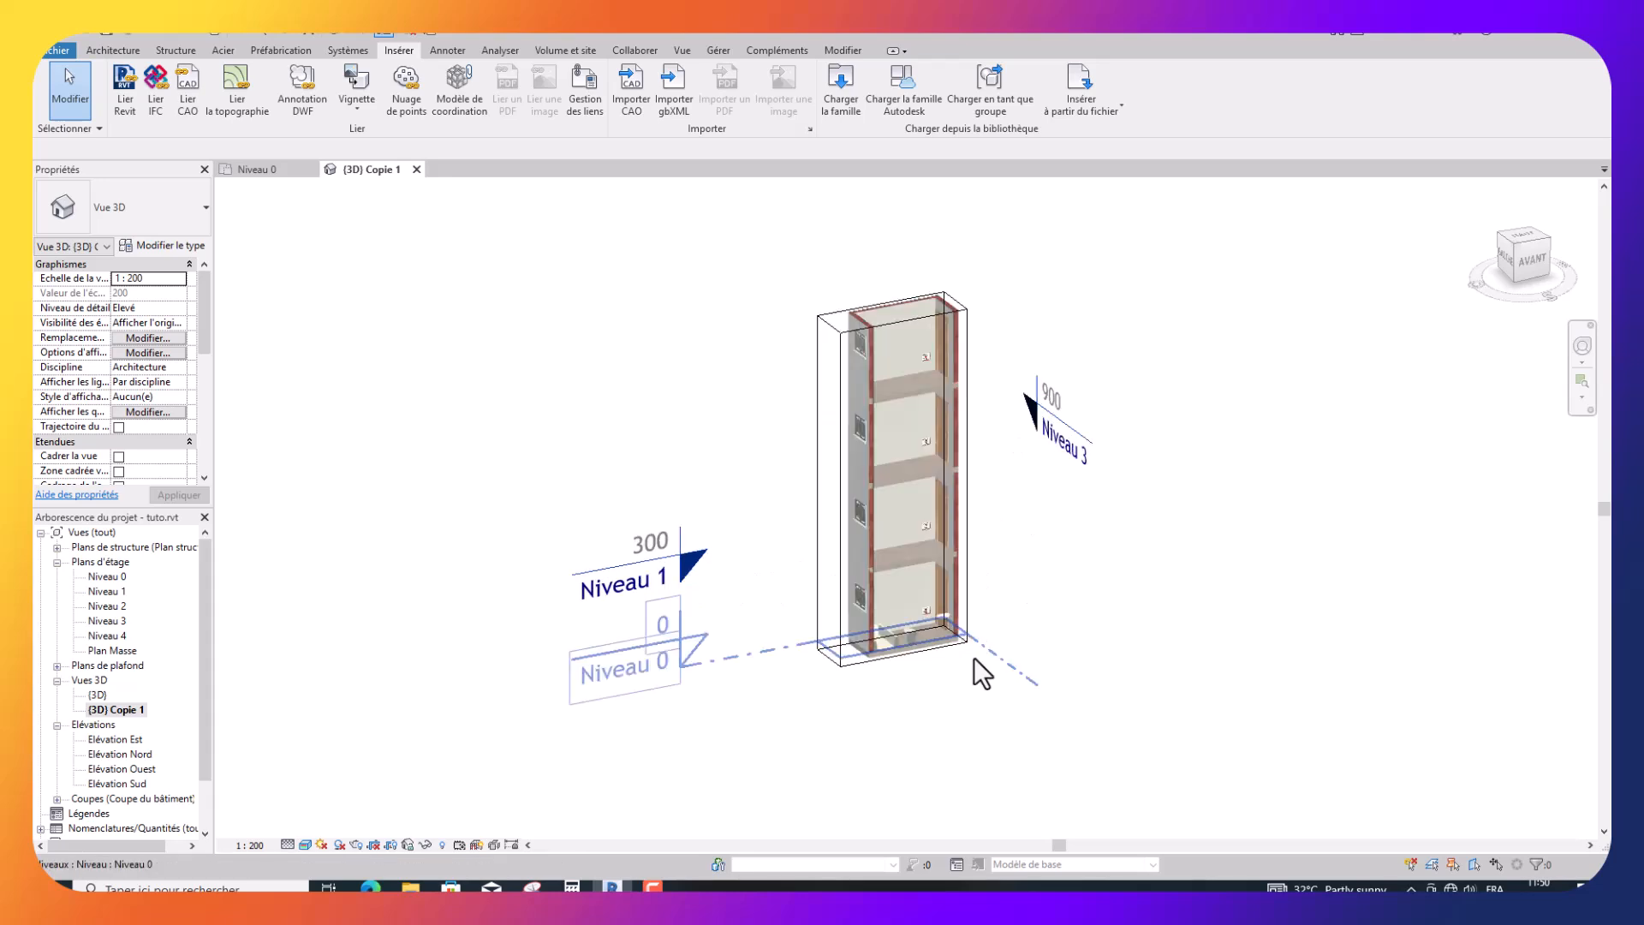
pyautogui.scroll(3, 956, 601)
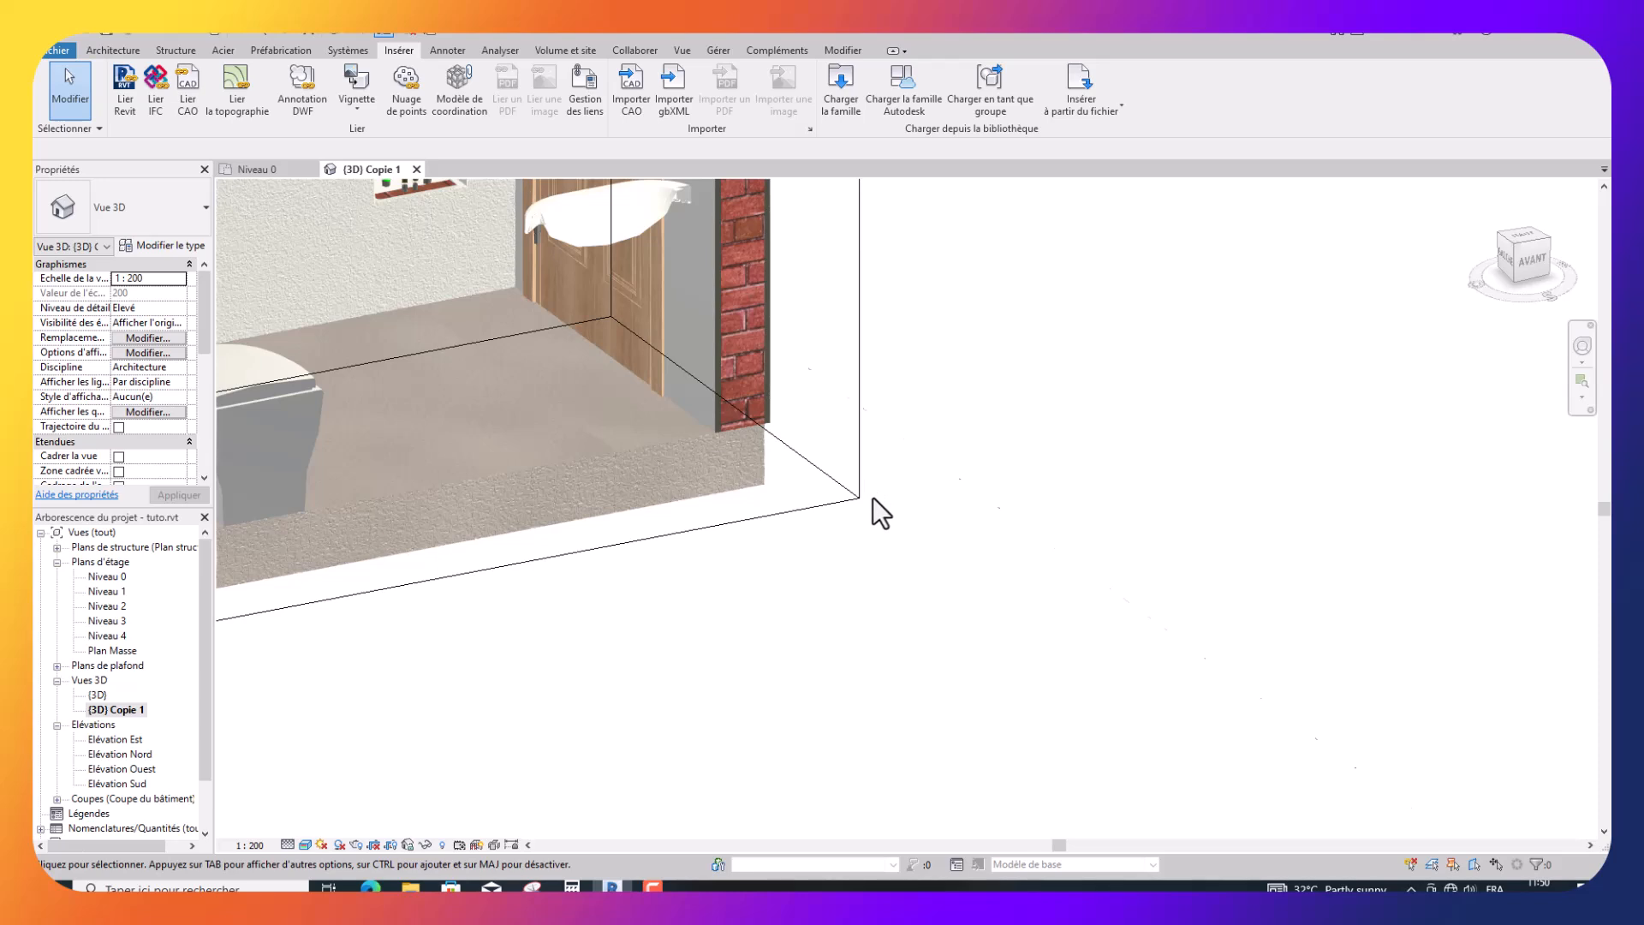
pyautogui.click(860, 429)
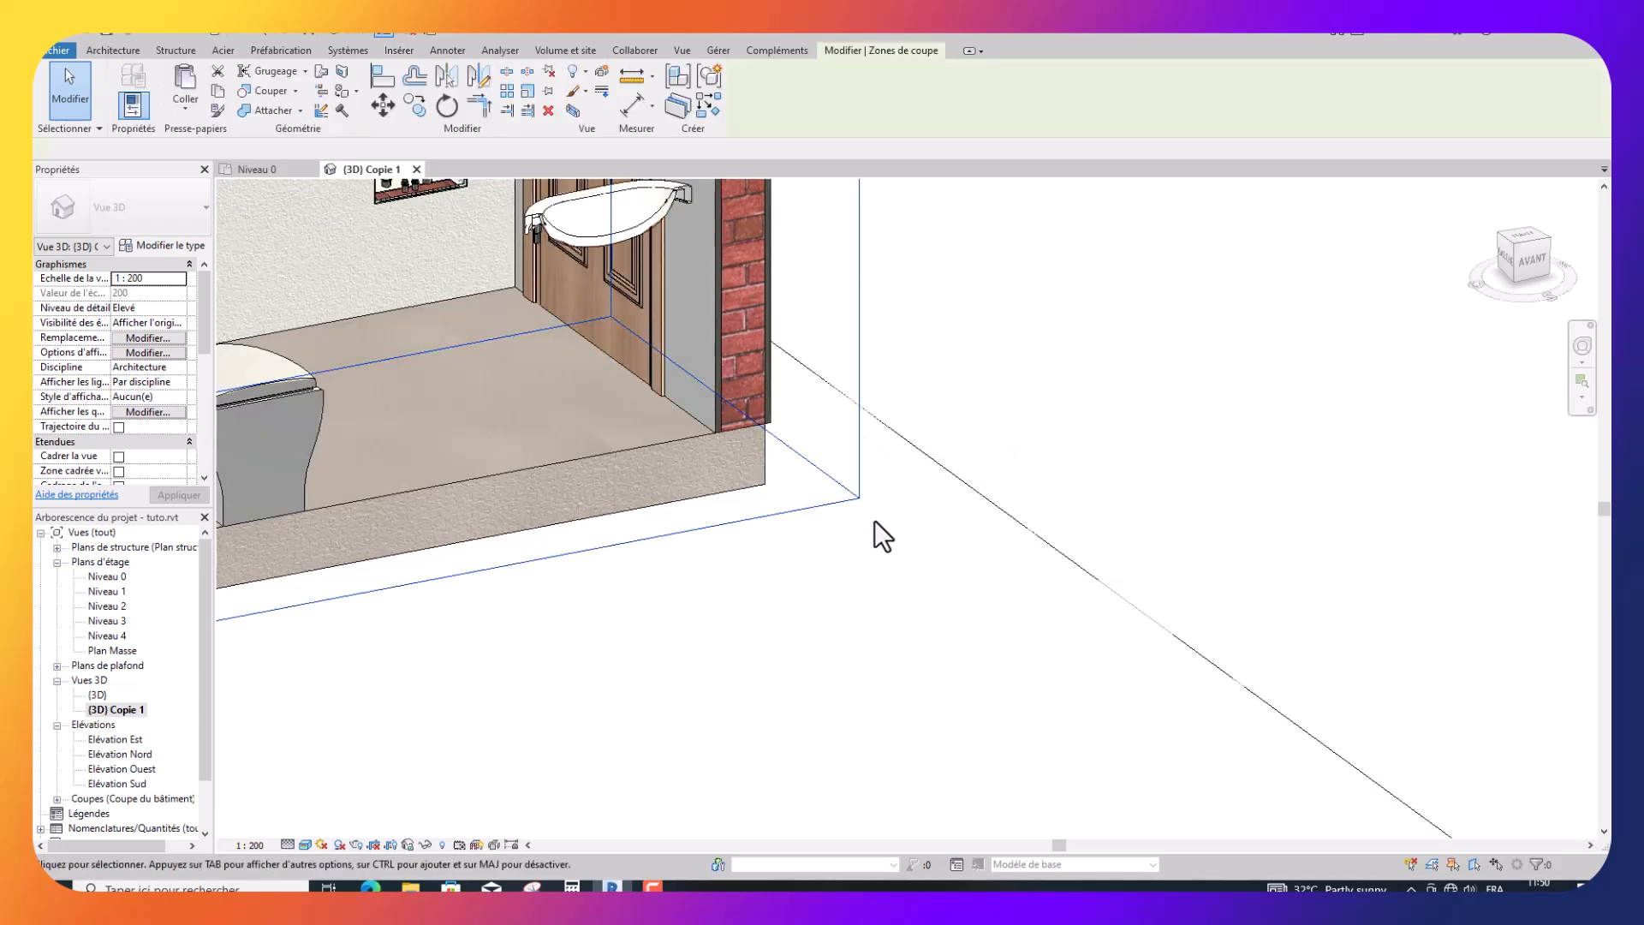
pyautogui.scroll(-3, 884, 536)
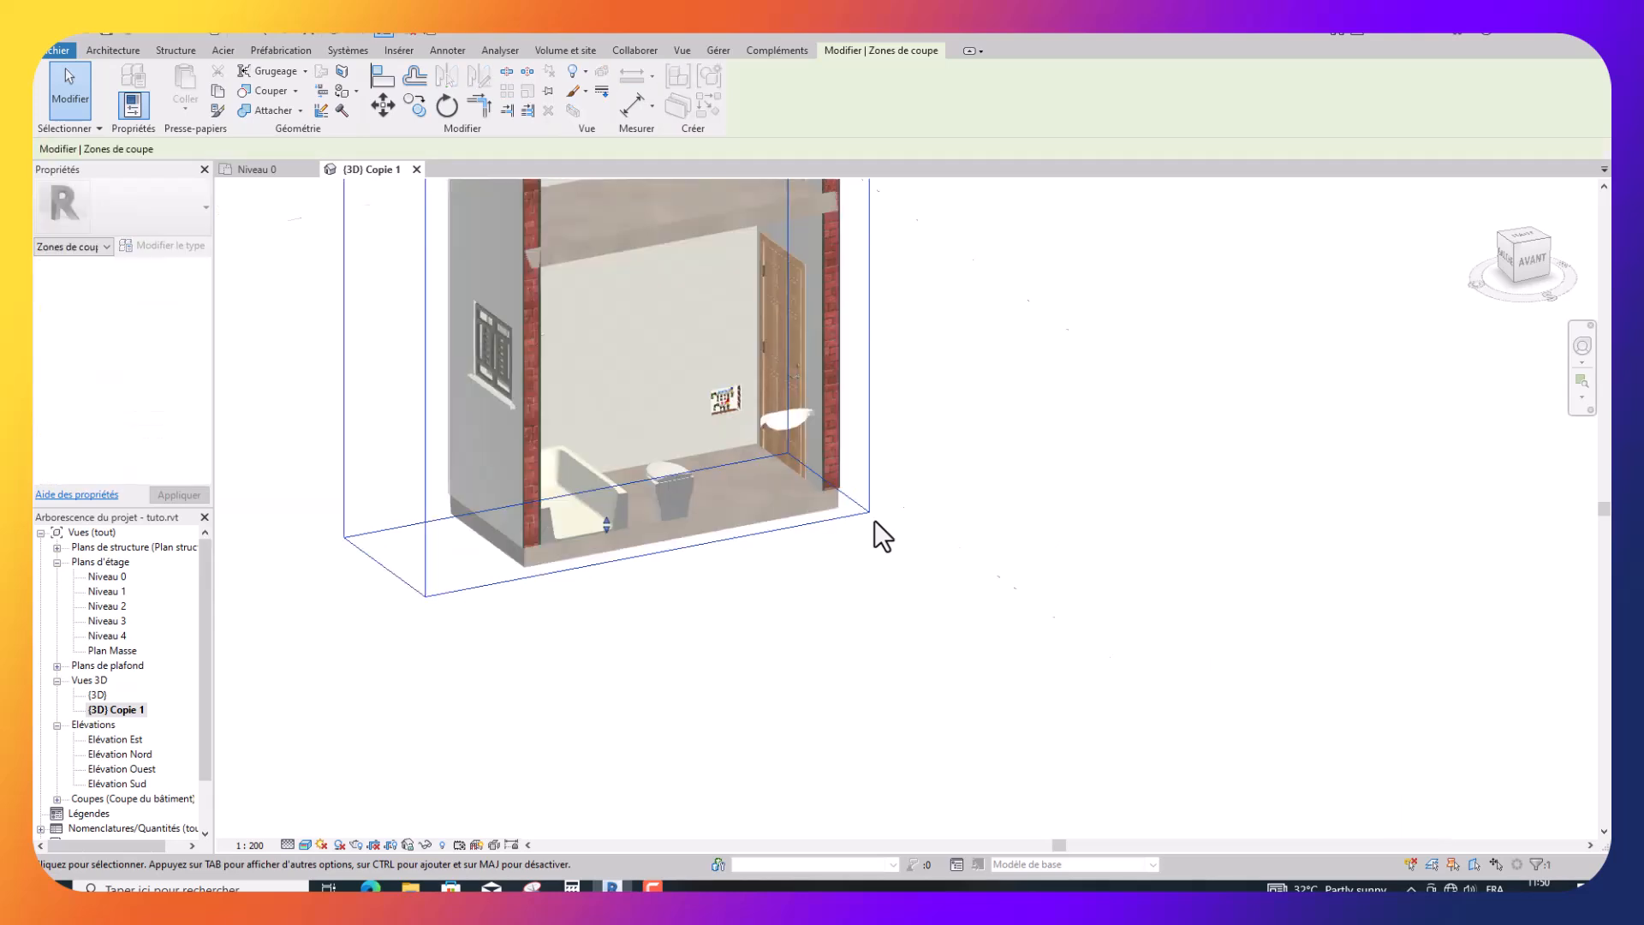
pyautogui.scroll(-2, 882, 536)
pyautogui.scroll(-2, 882, 536)
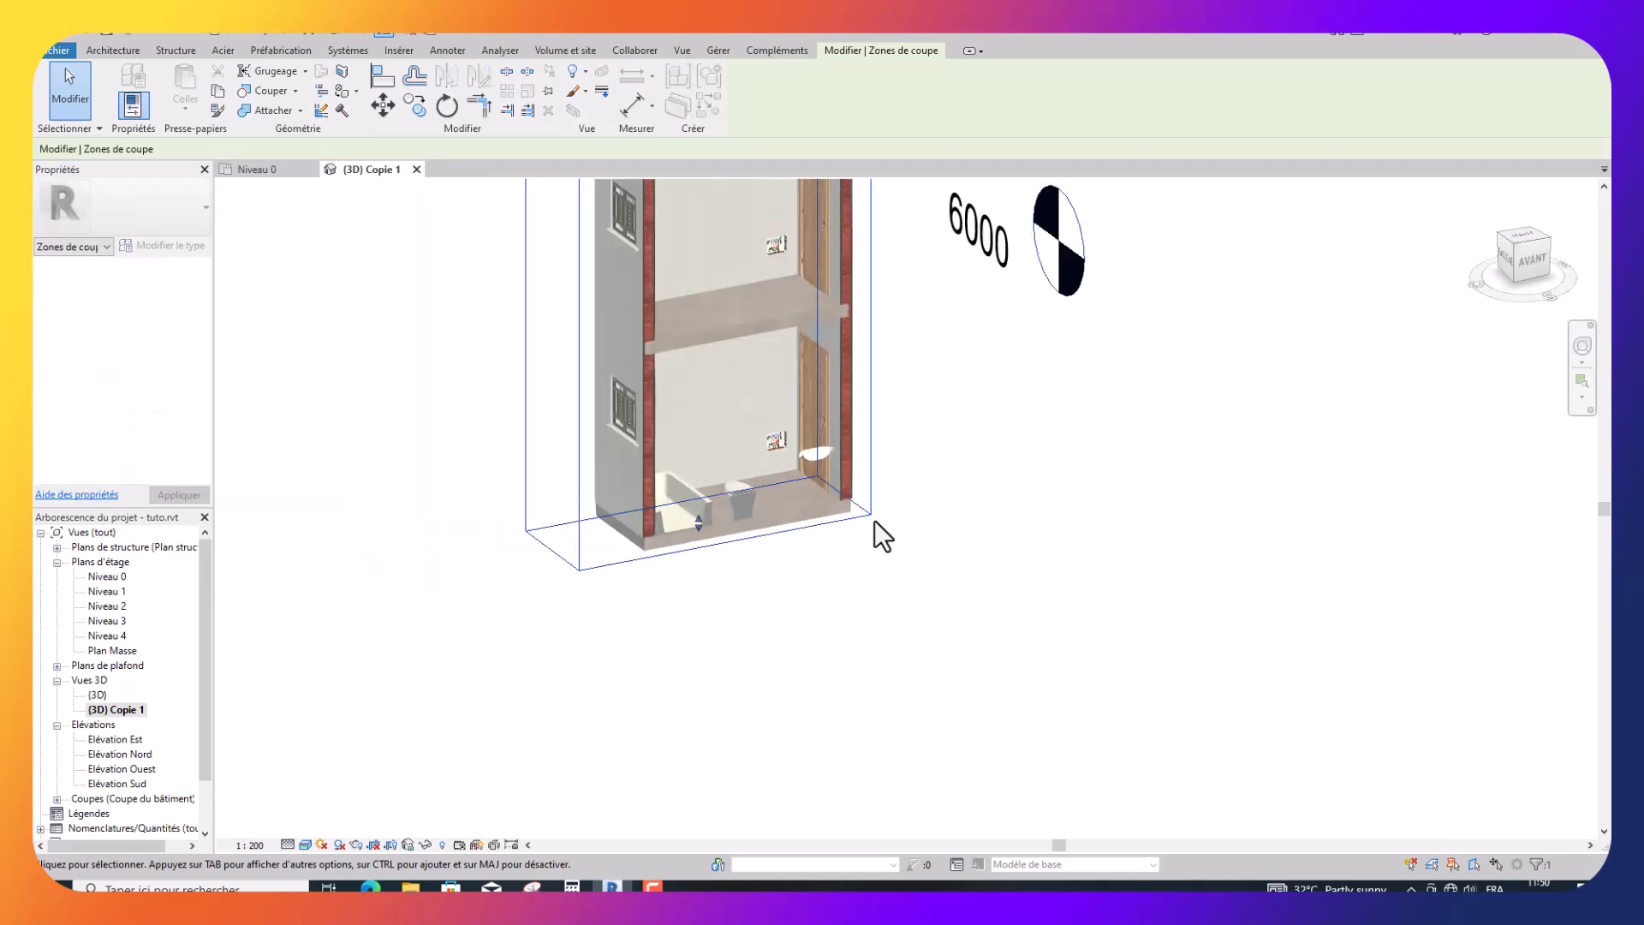
pyautogui.scroll(-3, 882, 536)
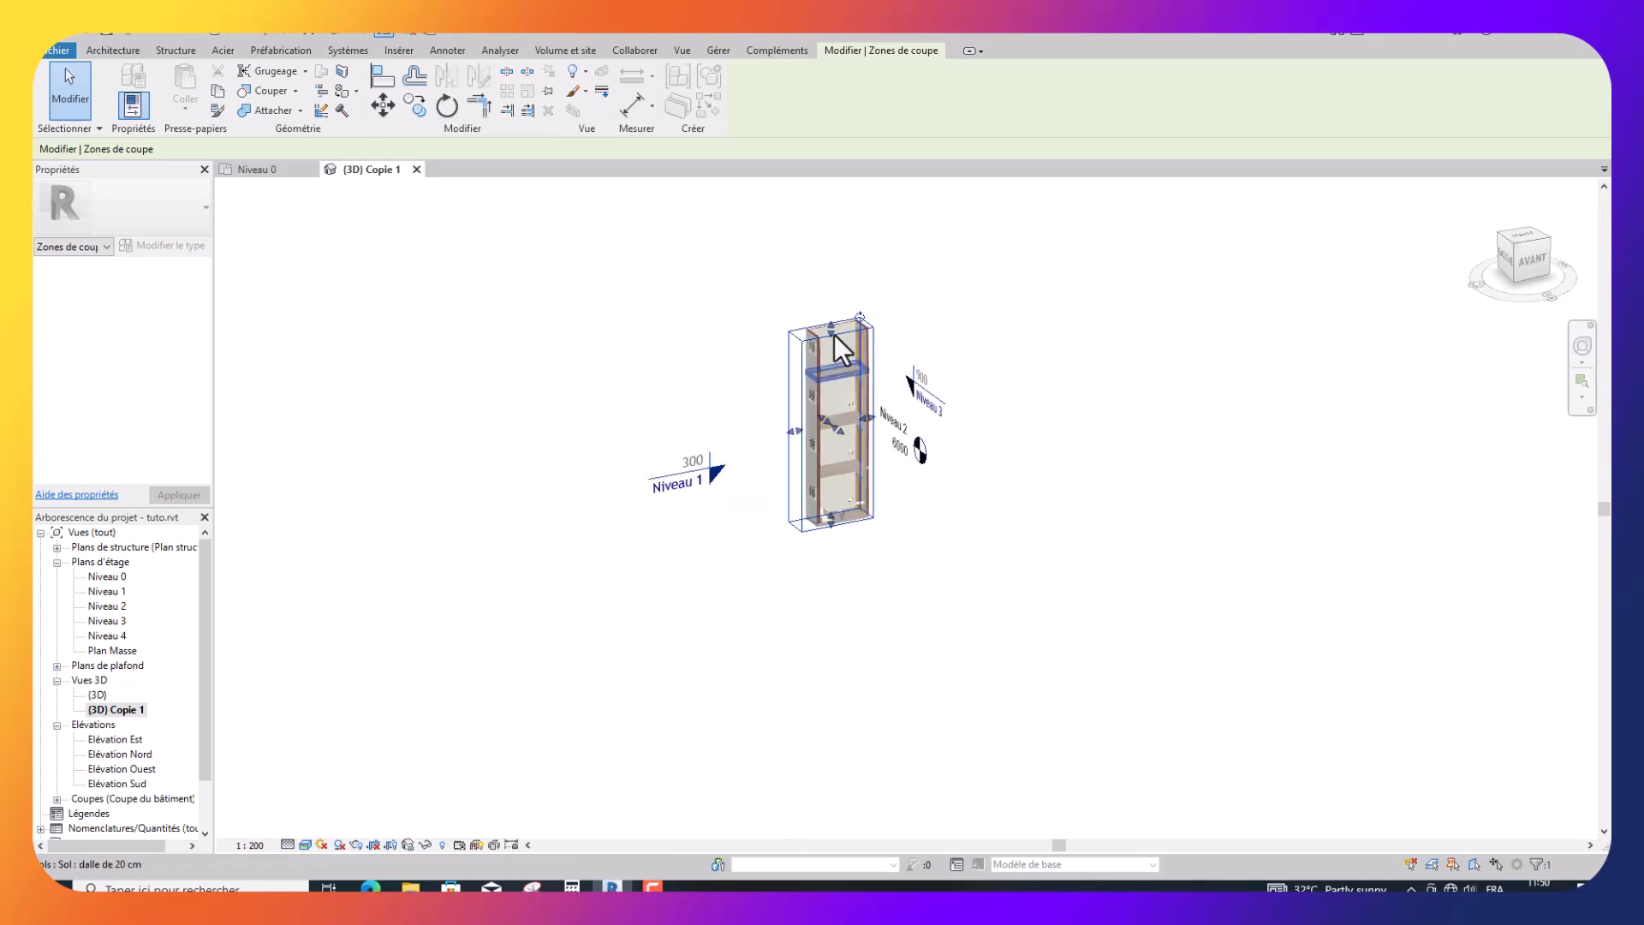
pyautogui.scroll(2, 835, 344)
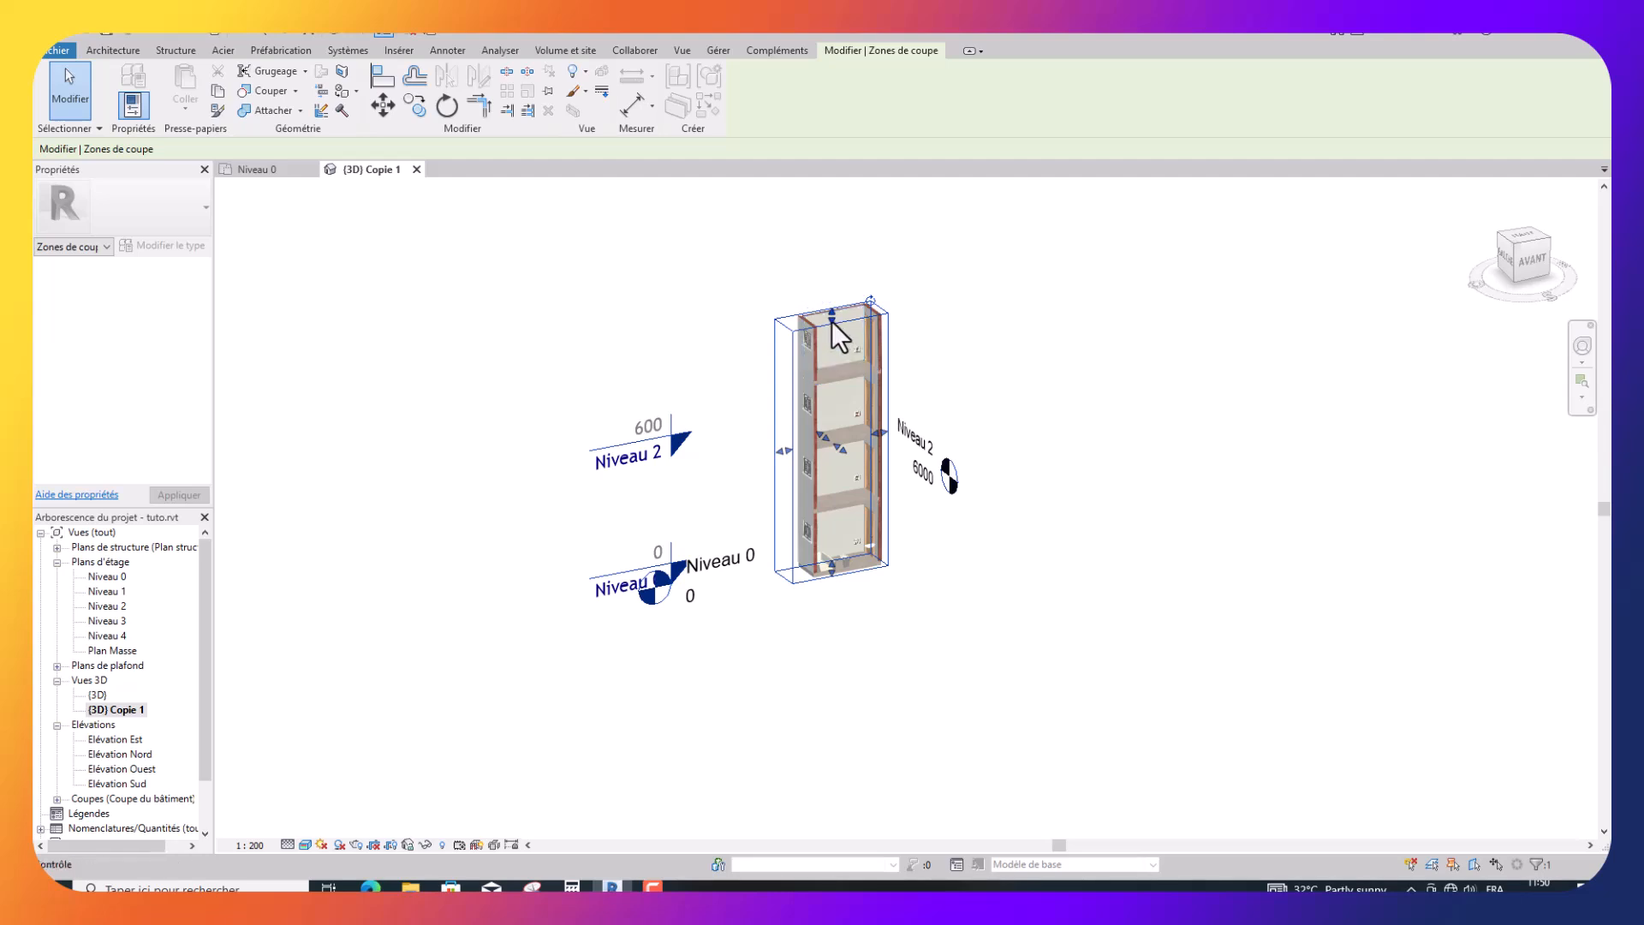
pyautogui.moveTo(833, 342); pyautogui.dragTo(848, 524)
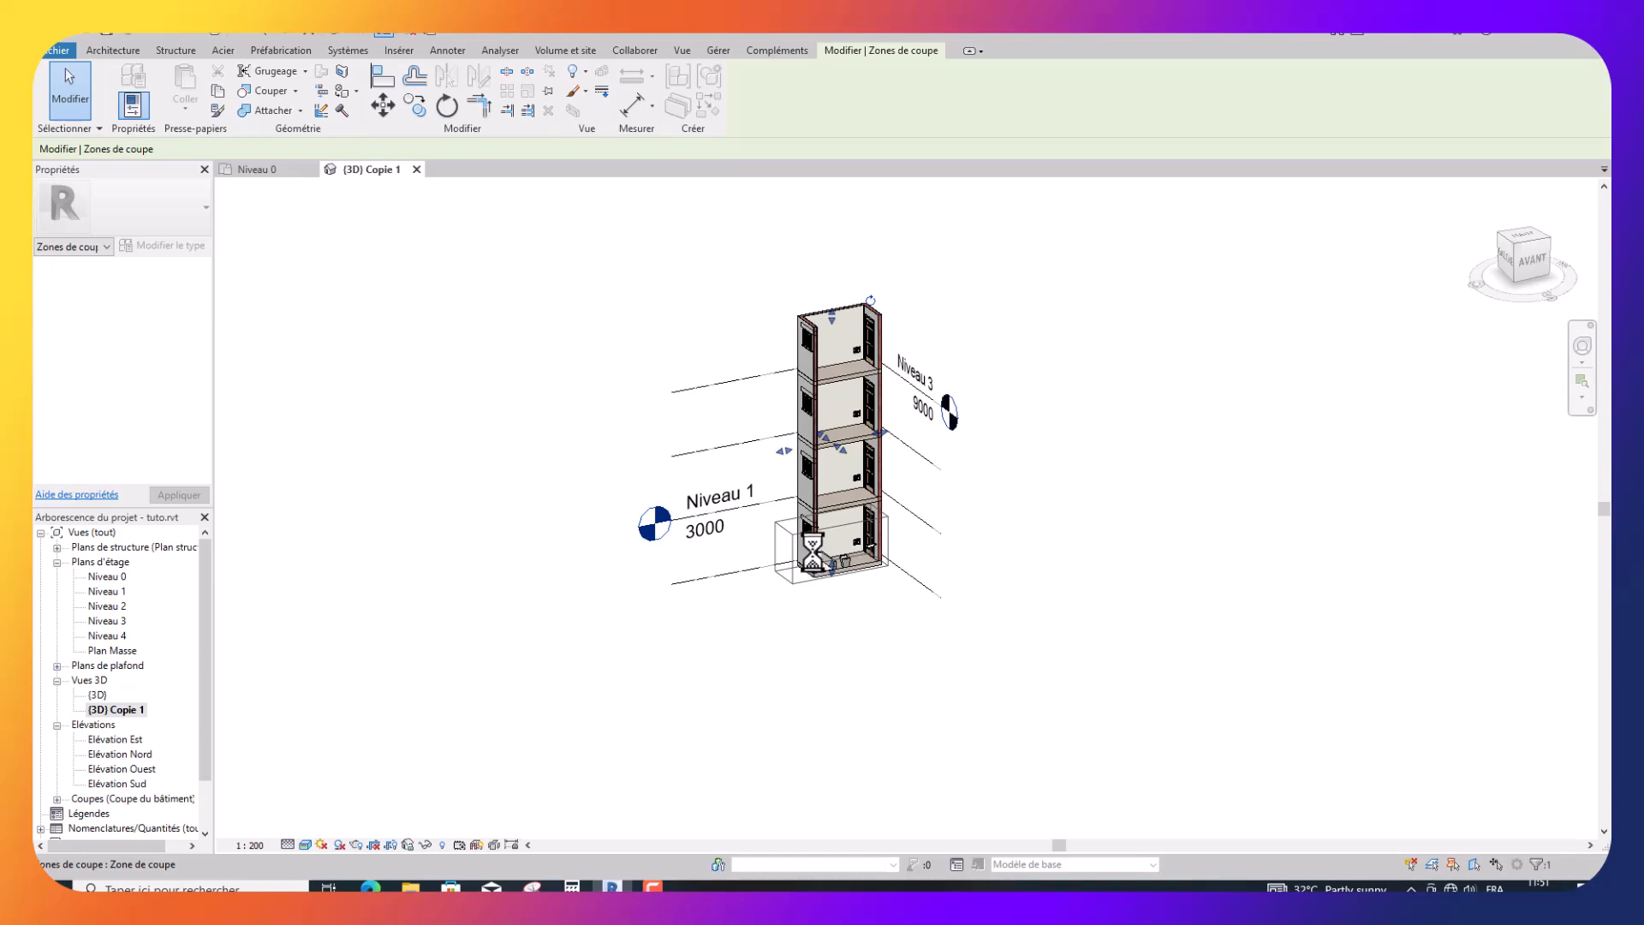
# Inspect the recessed manifold box and the linked bathroom fixtures in the cut-open ground-floor room.
pyautogui.scroll(5, 814, 553)
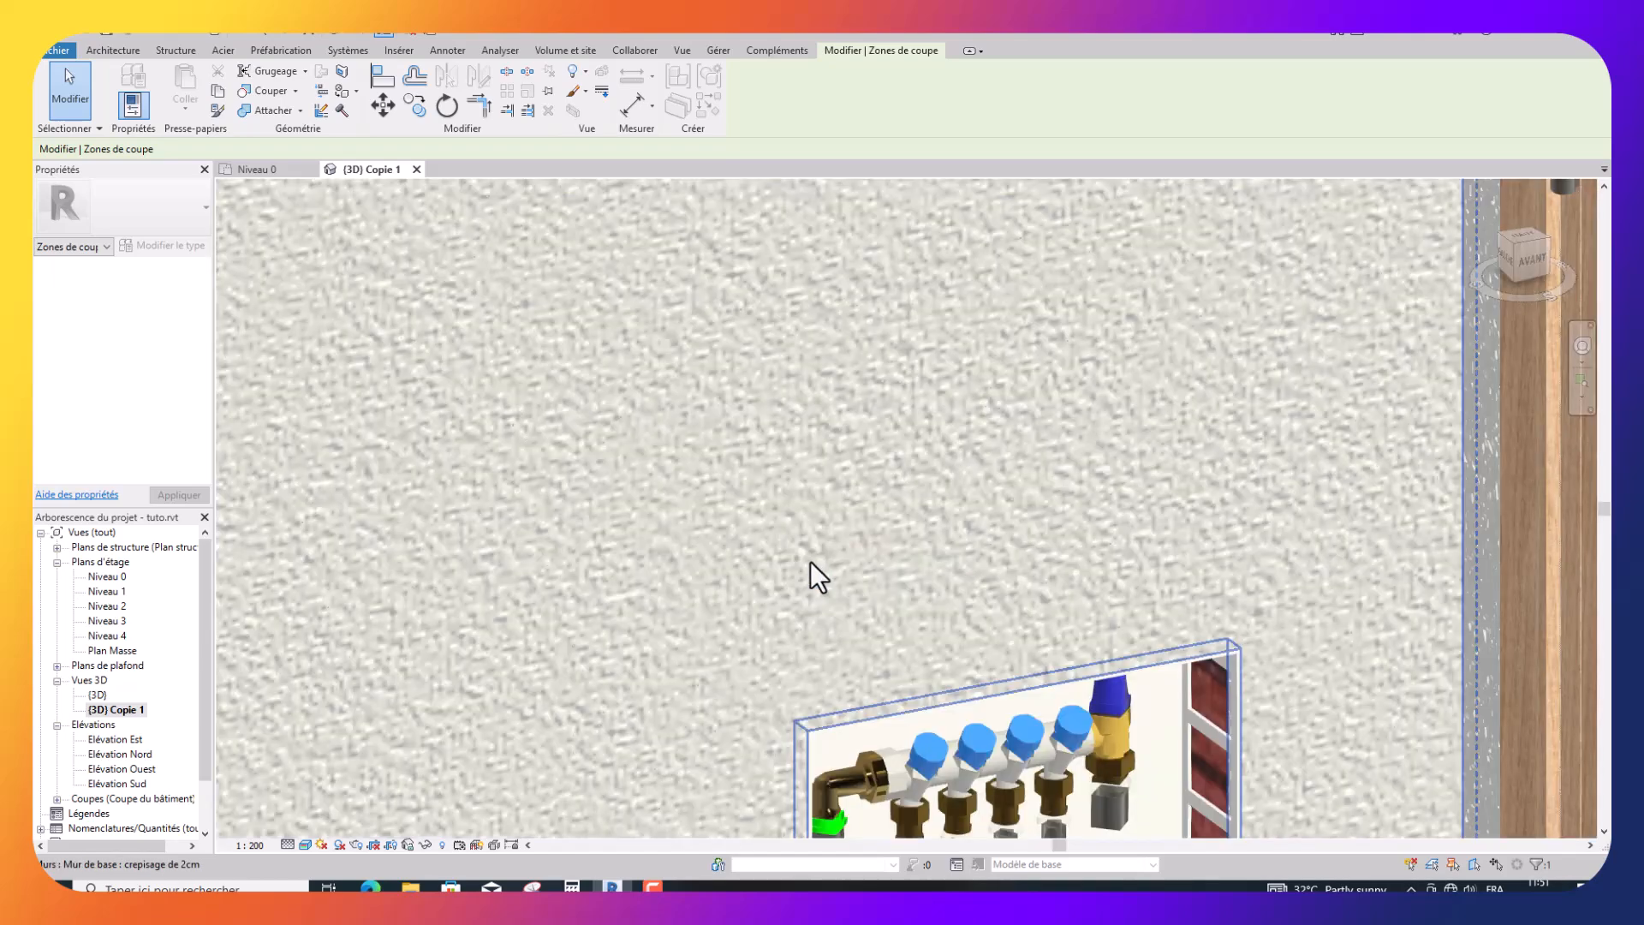
pyautogui.scroll(-3, 810, 562)
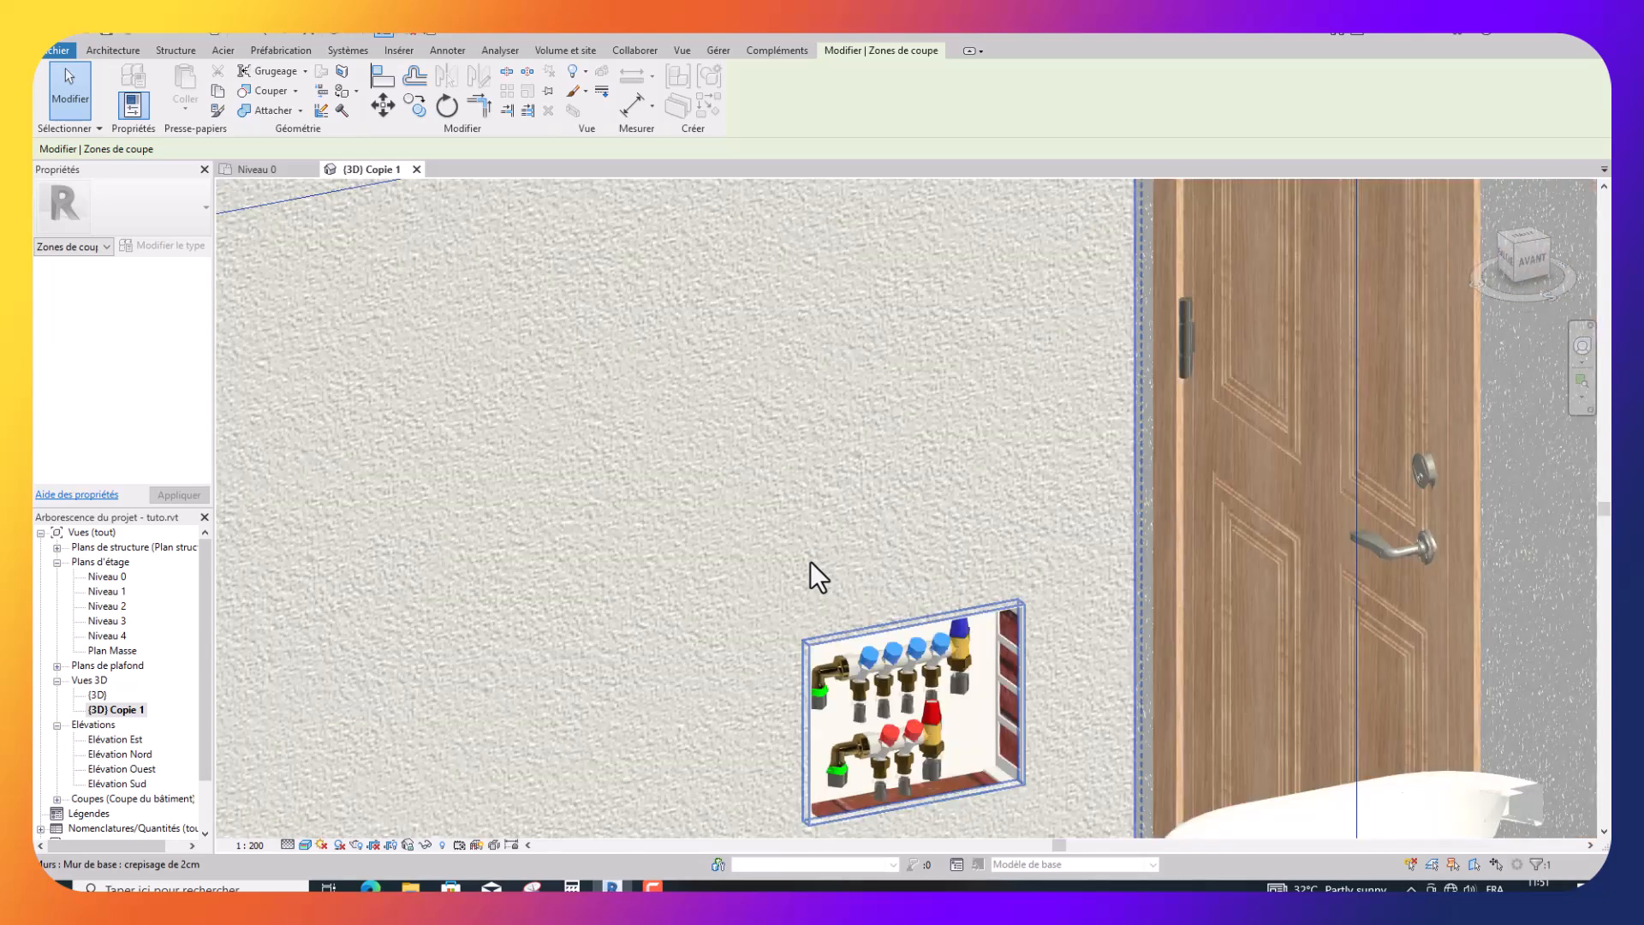
pyautogui.scroll(-5, 809, 562)
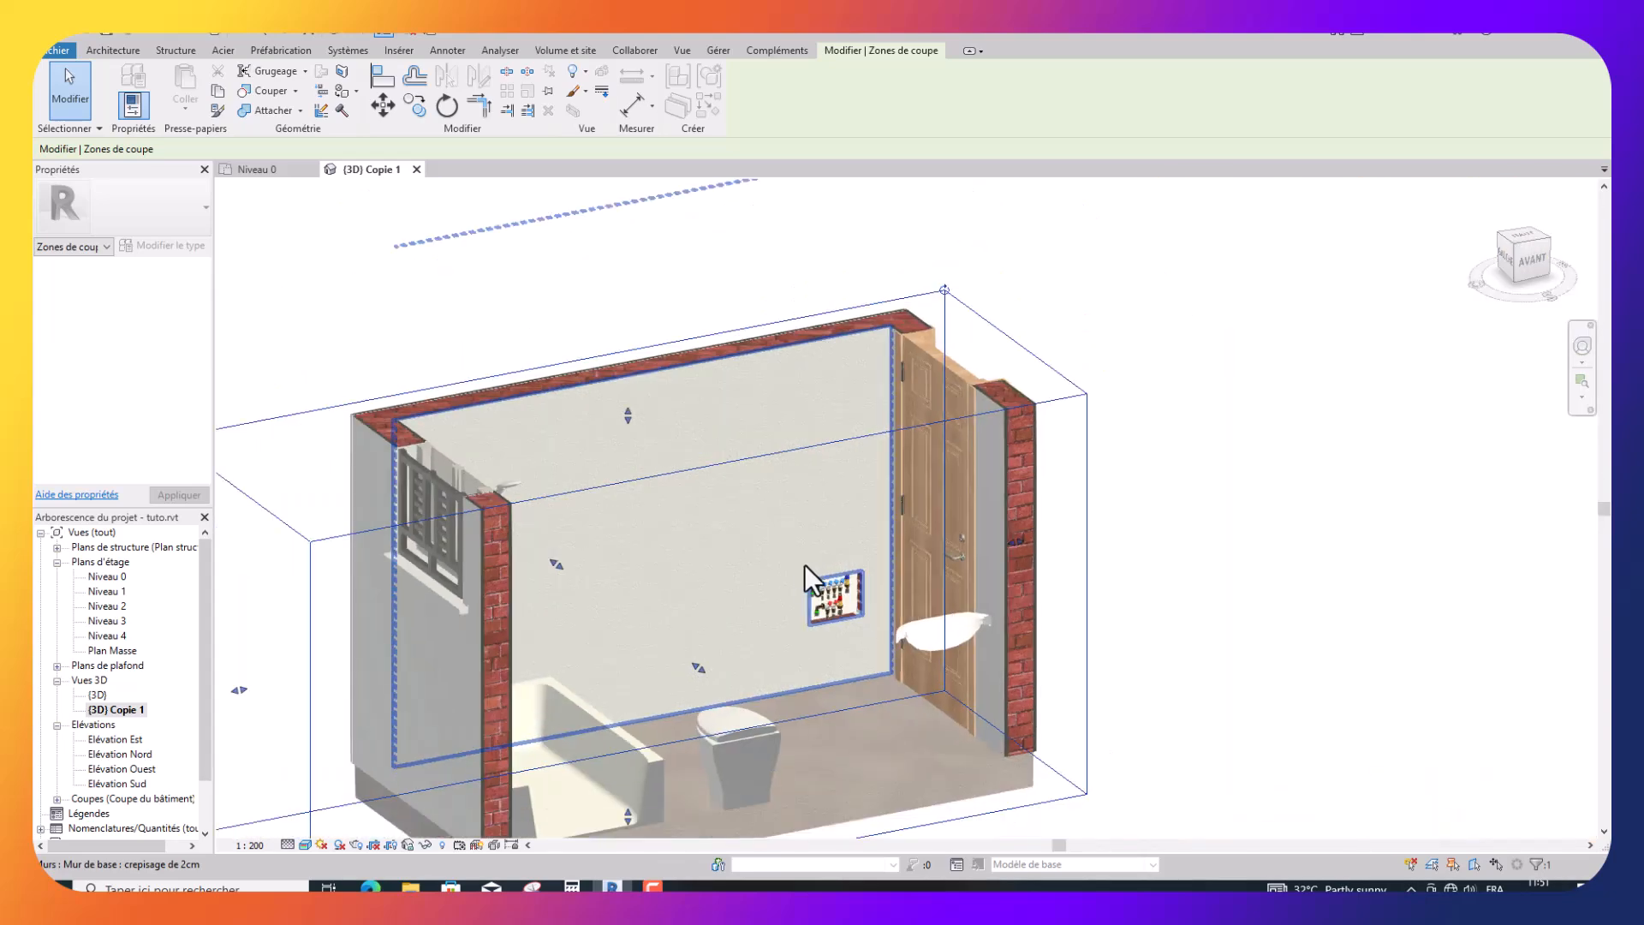
pyautogui.scroll(-2, 802, 566)
pyautogui.scroll(-2, 758, 629)
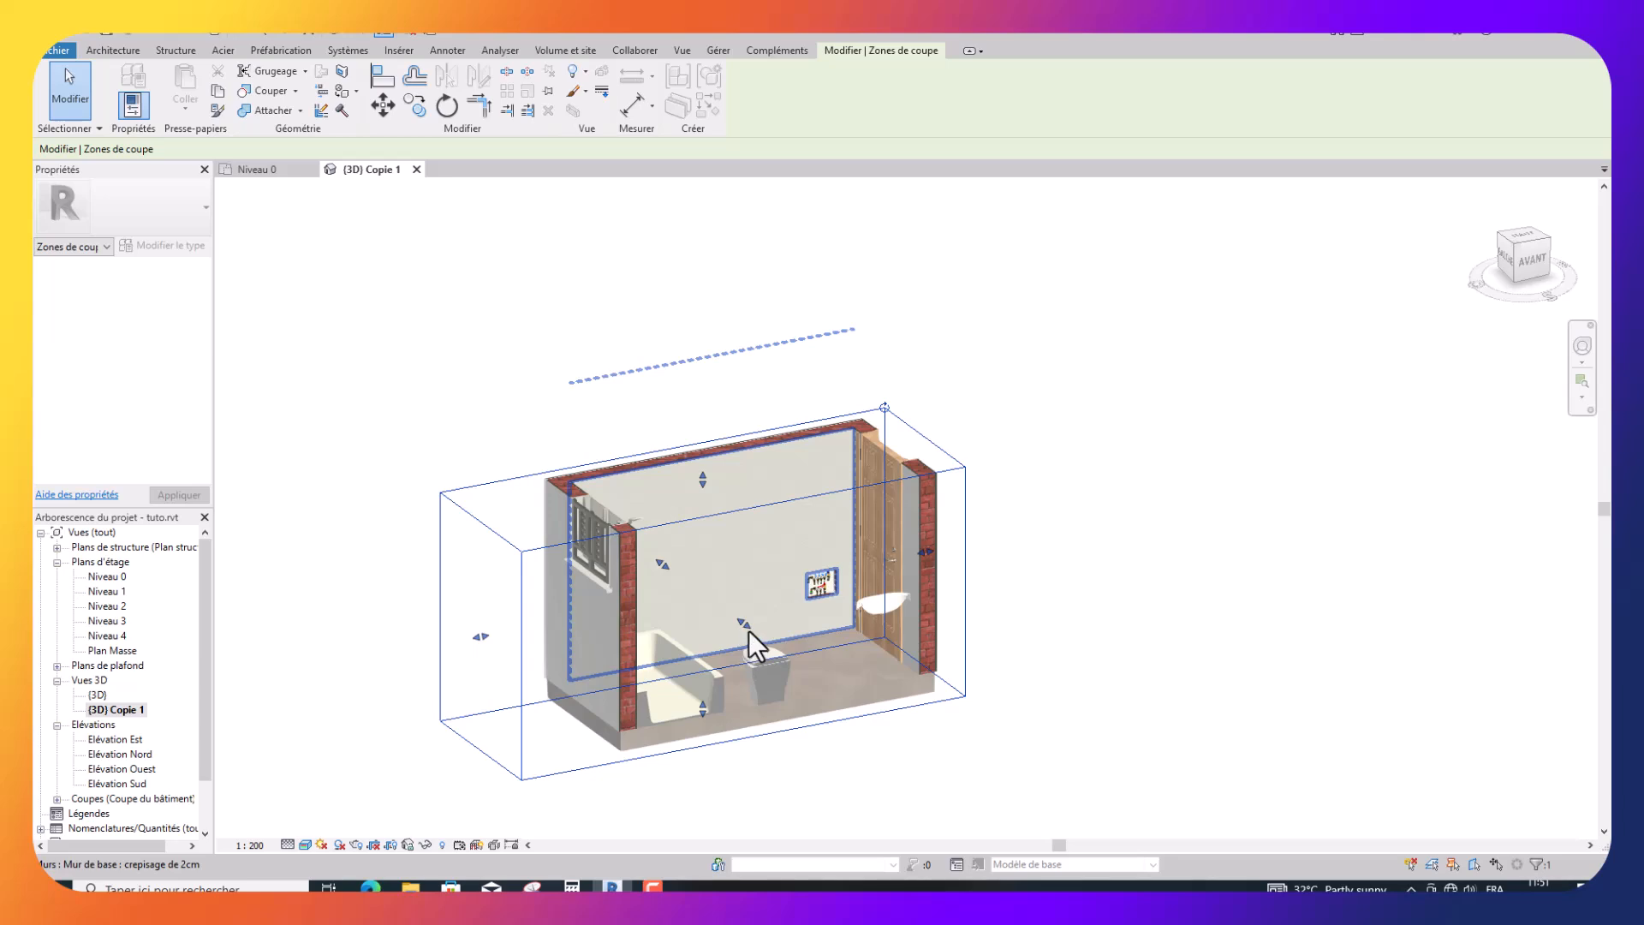
# Extend the section box's front face beyond the front wall and pull its rear face inward to open the bathroom from behind.
pyautogui.moveTo(744, 625); pyautogui.dragTo(798, 676)
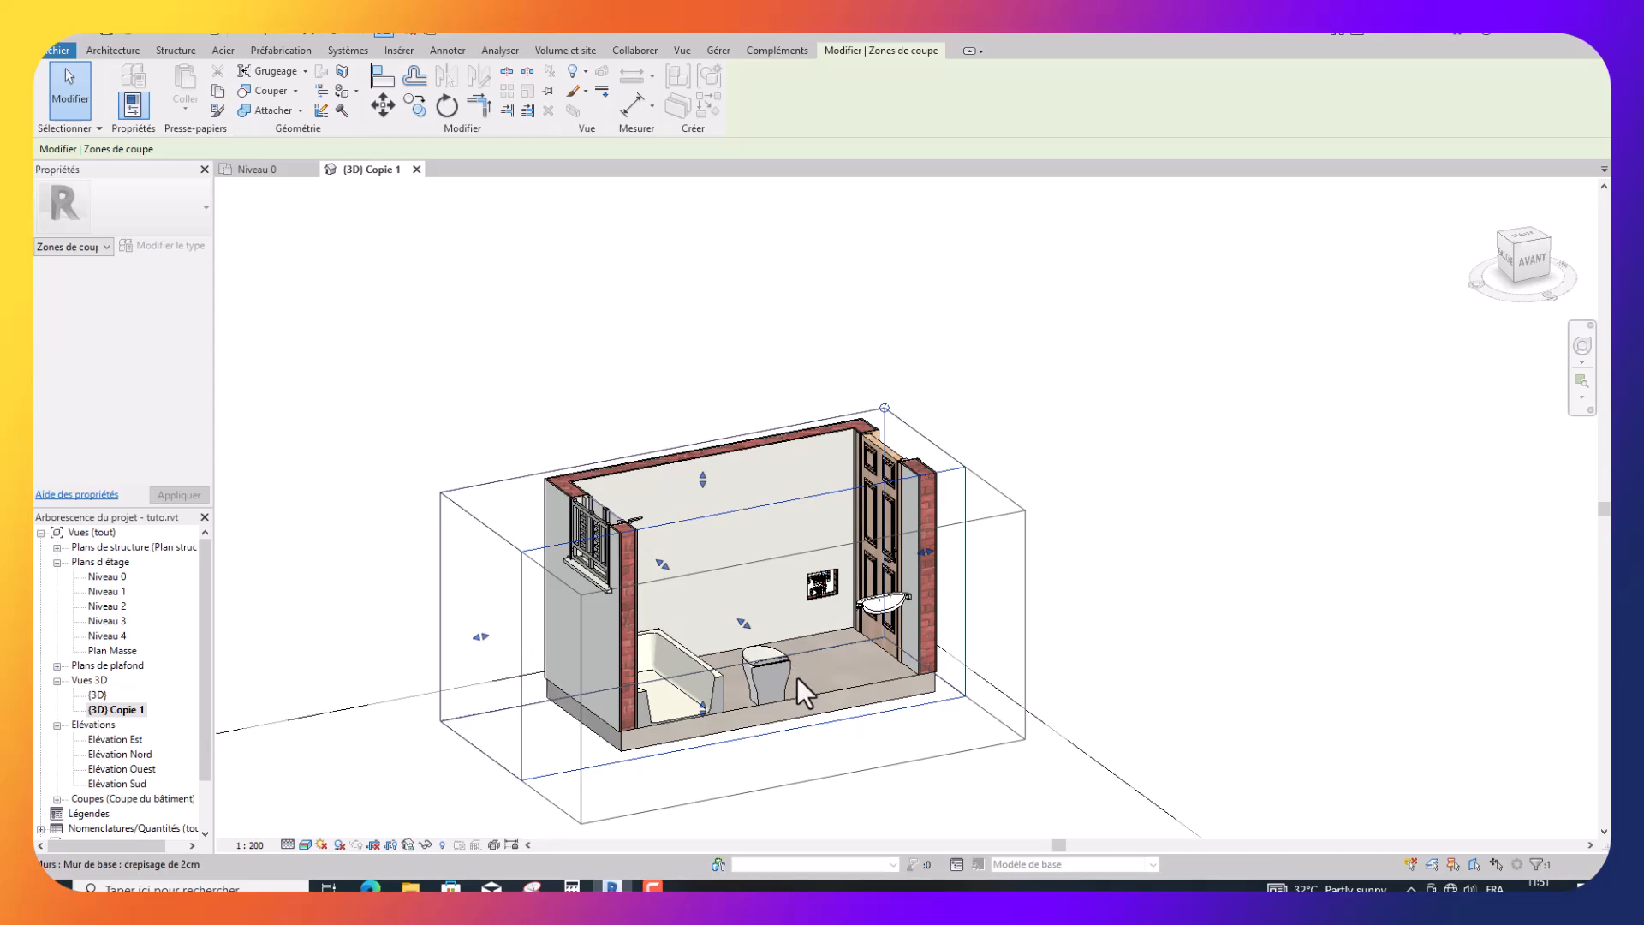
pyautogui.moveTo(798, 676); pyautogui.dragTo(798, 677)
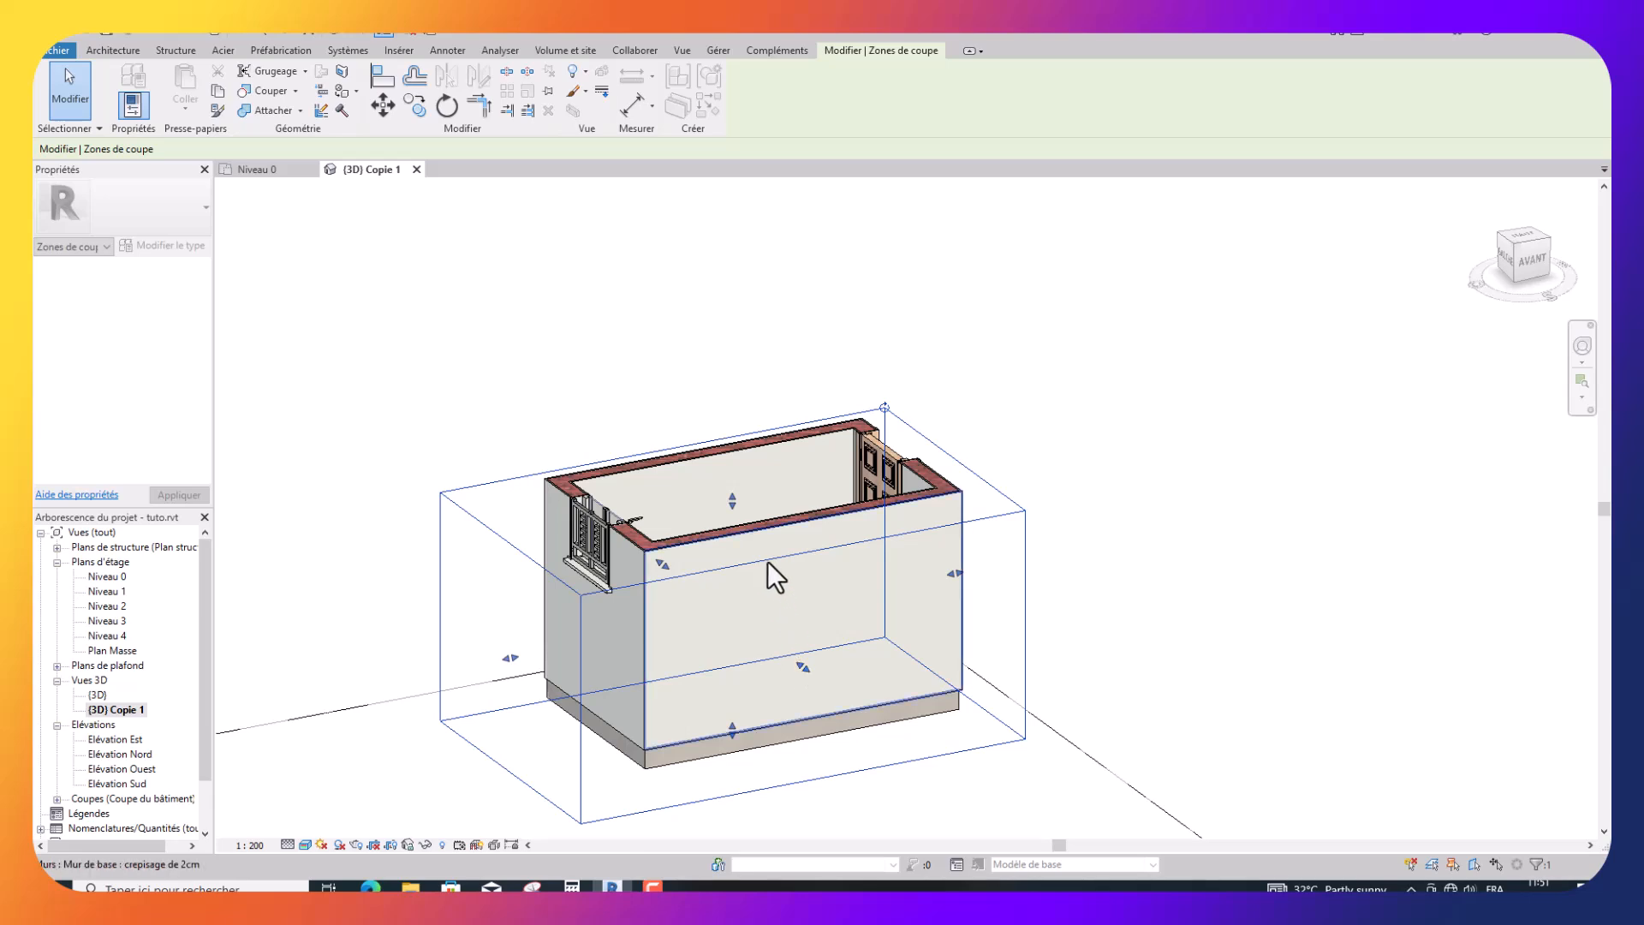
pyautogui.keyDown('shift'); pyautogui.moveTo(727, 568); pyautogui.dragTo(1046, 675, button='middle'); pyautogui.keyUp('shift')
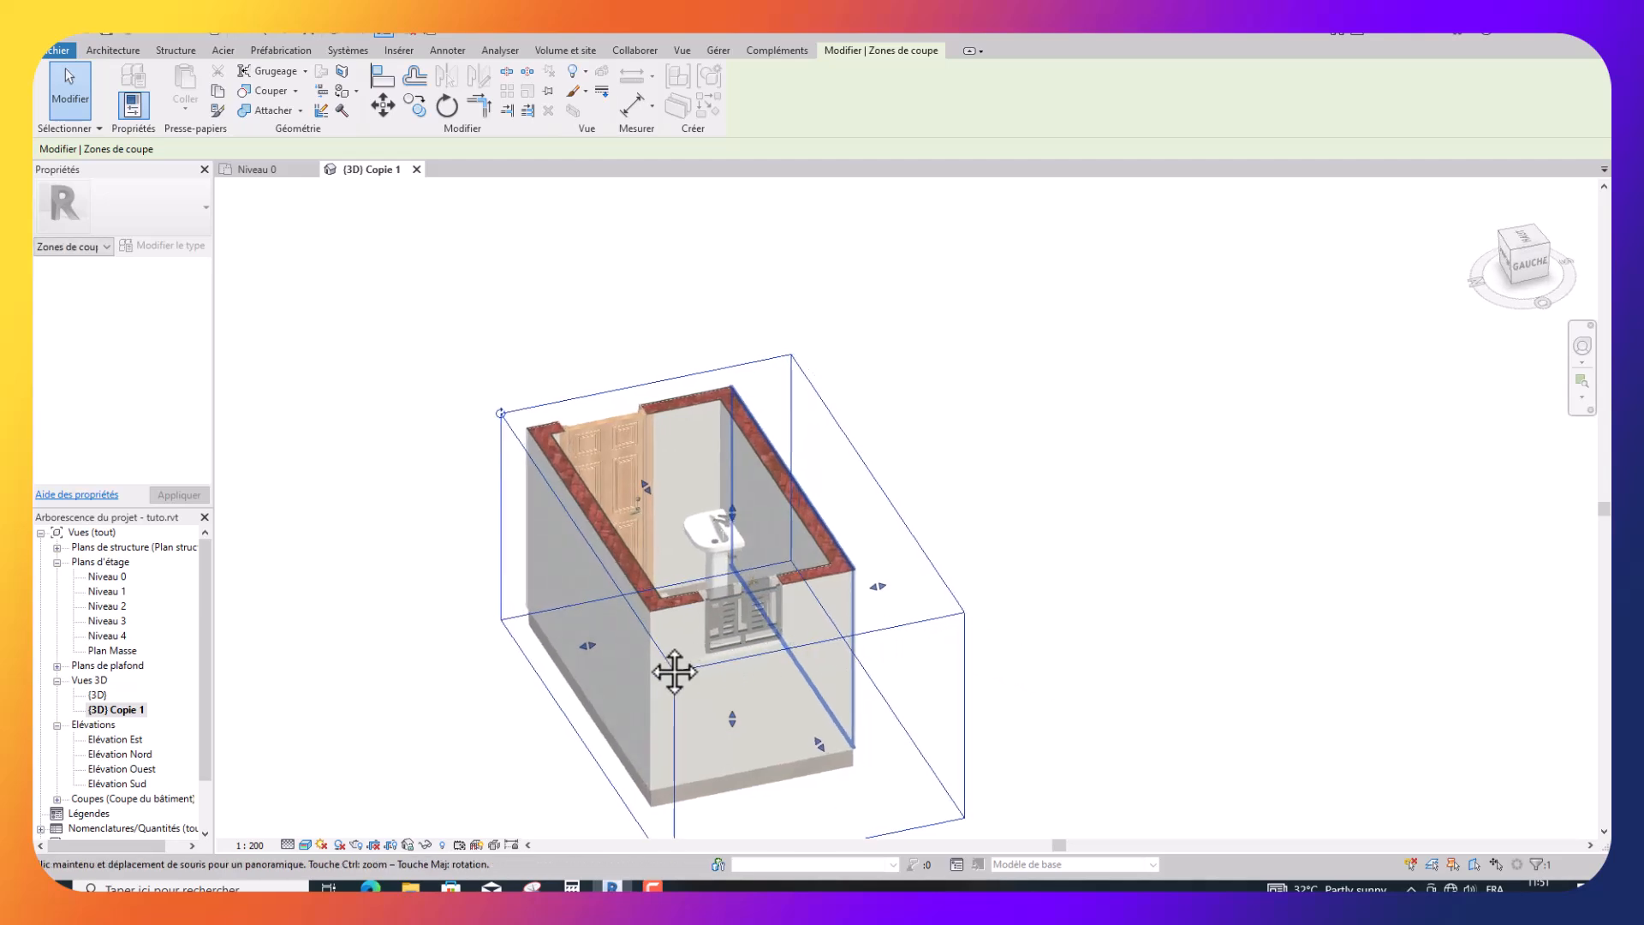
pyautogui.moveTo(593, 644); pyautogui.dragTo(618, 636)
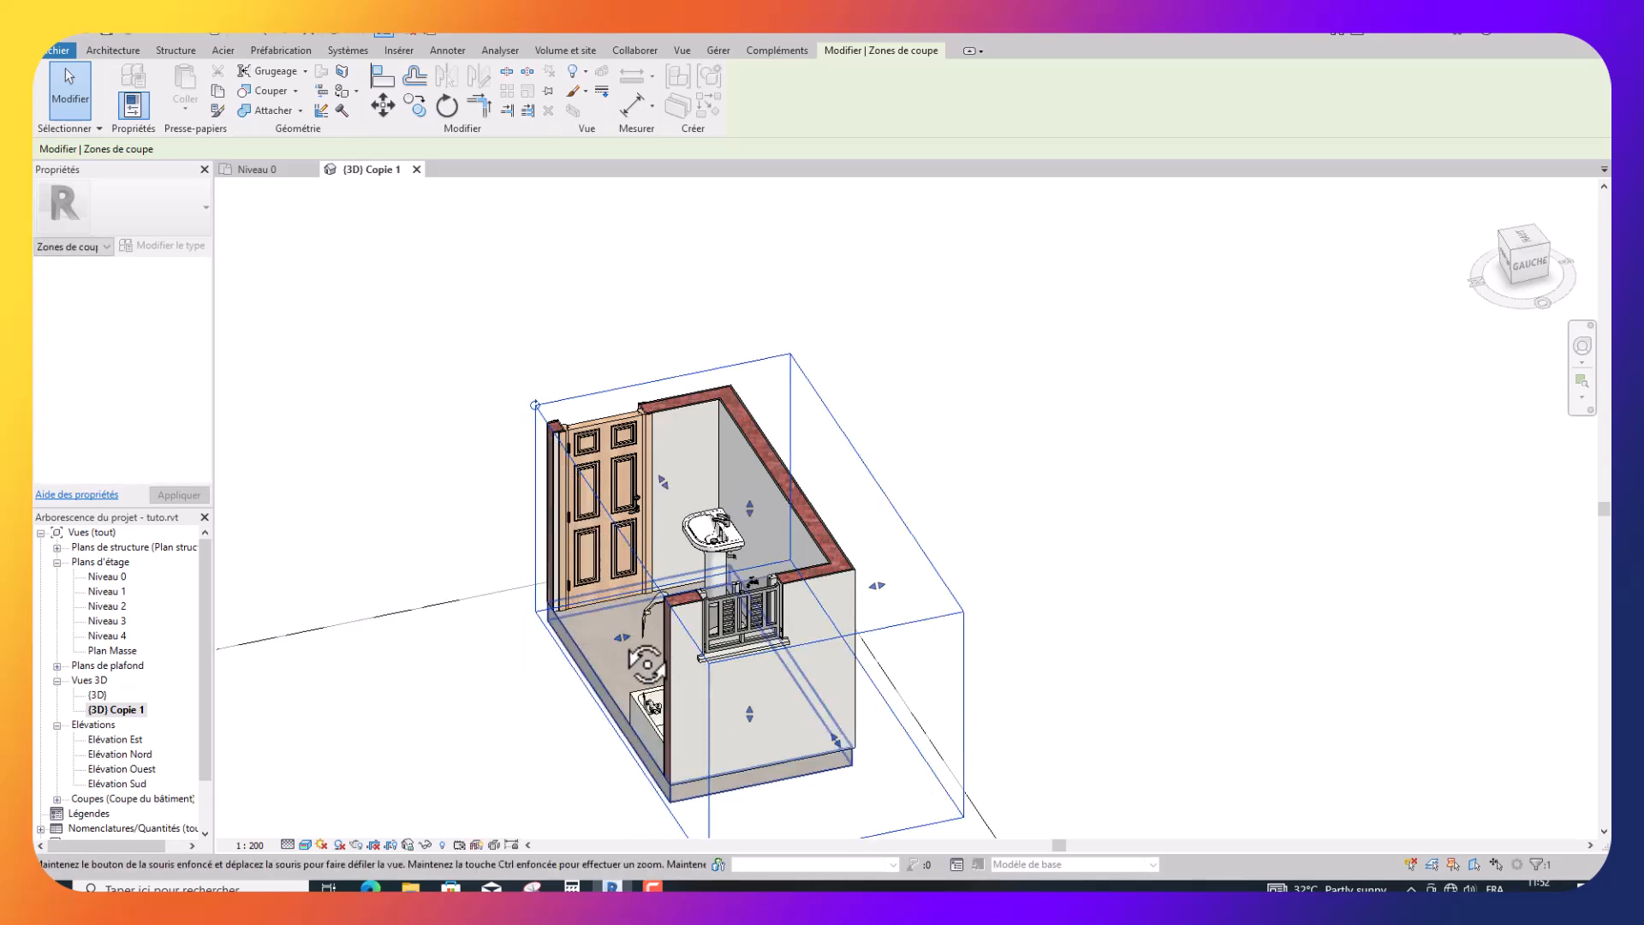
pyautogui.keyDown('shift'); pyautogui.moveTo(683, 643); pyautogui.dragTo(892, 632, button='middle'); pyautogui.keyUp('shift')
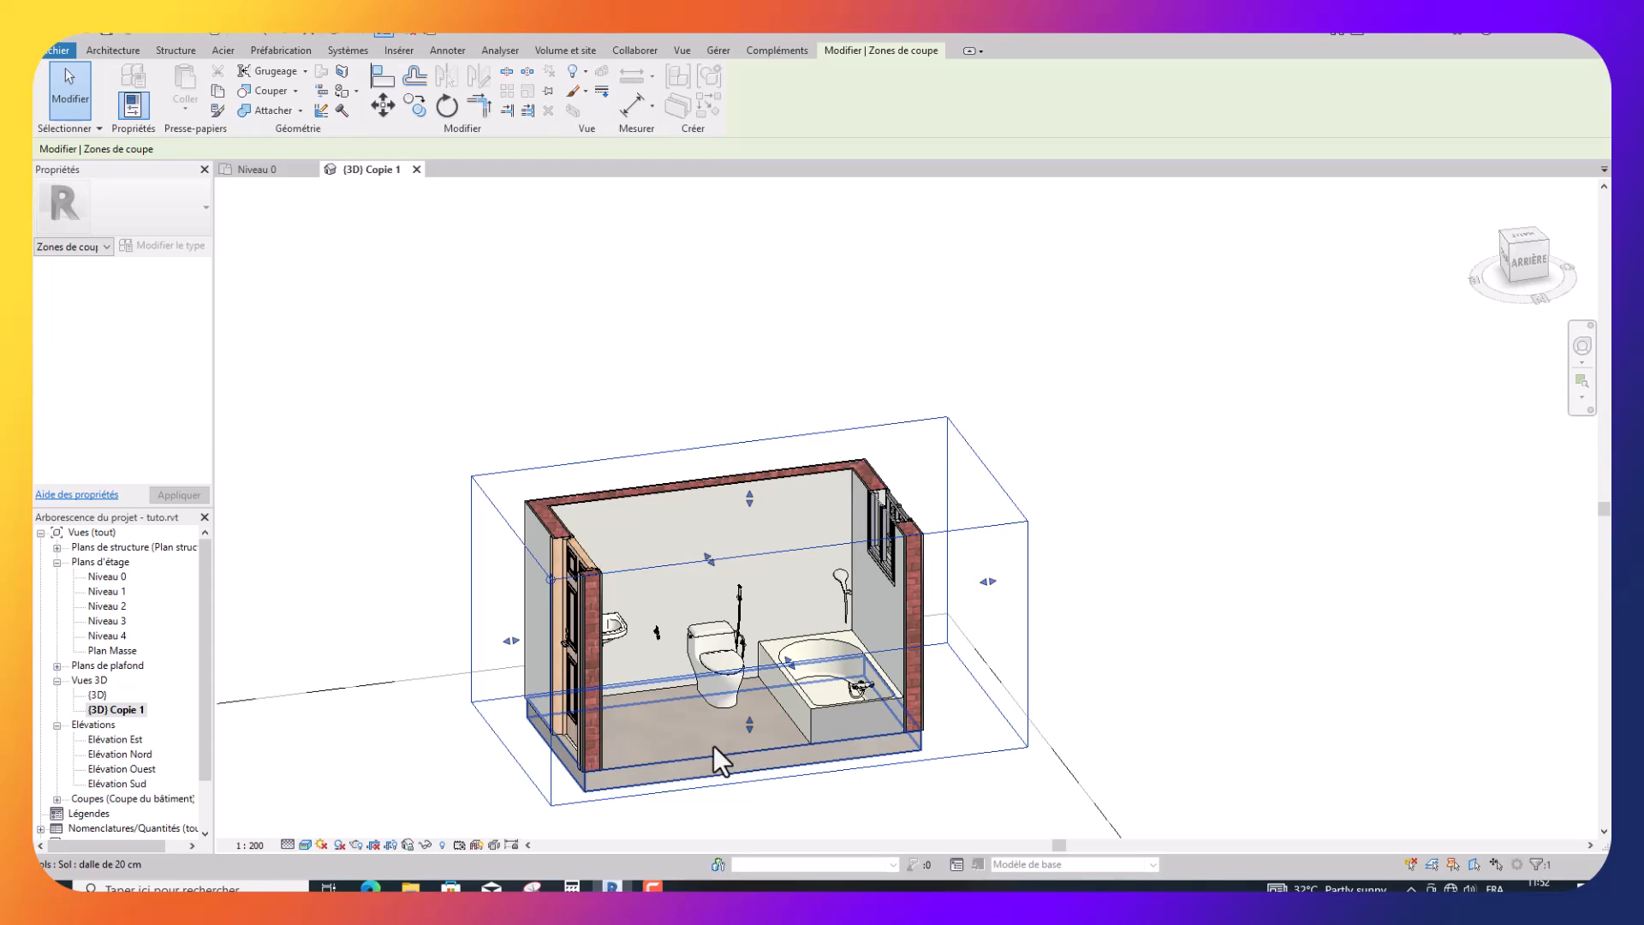
# Examine the linked toilet, bathtub and washbasin and their wall connections from the opened rear side of the bathroom.
pyautogui.scroll(3, 703, 743)
pyautogui.scroll(3, 706, 728)
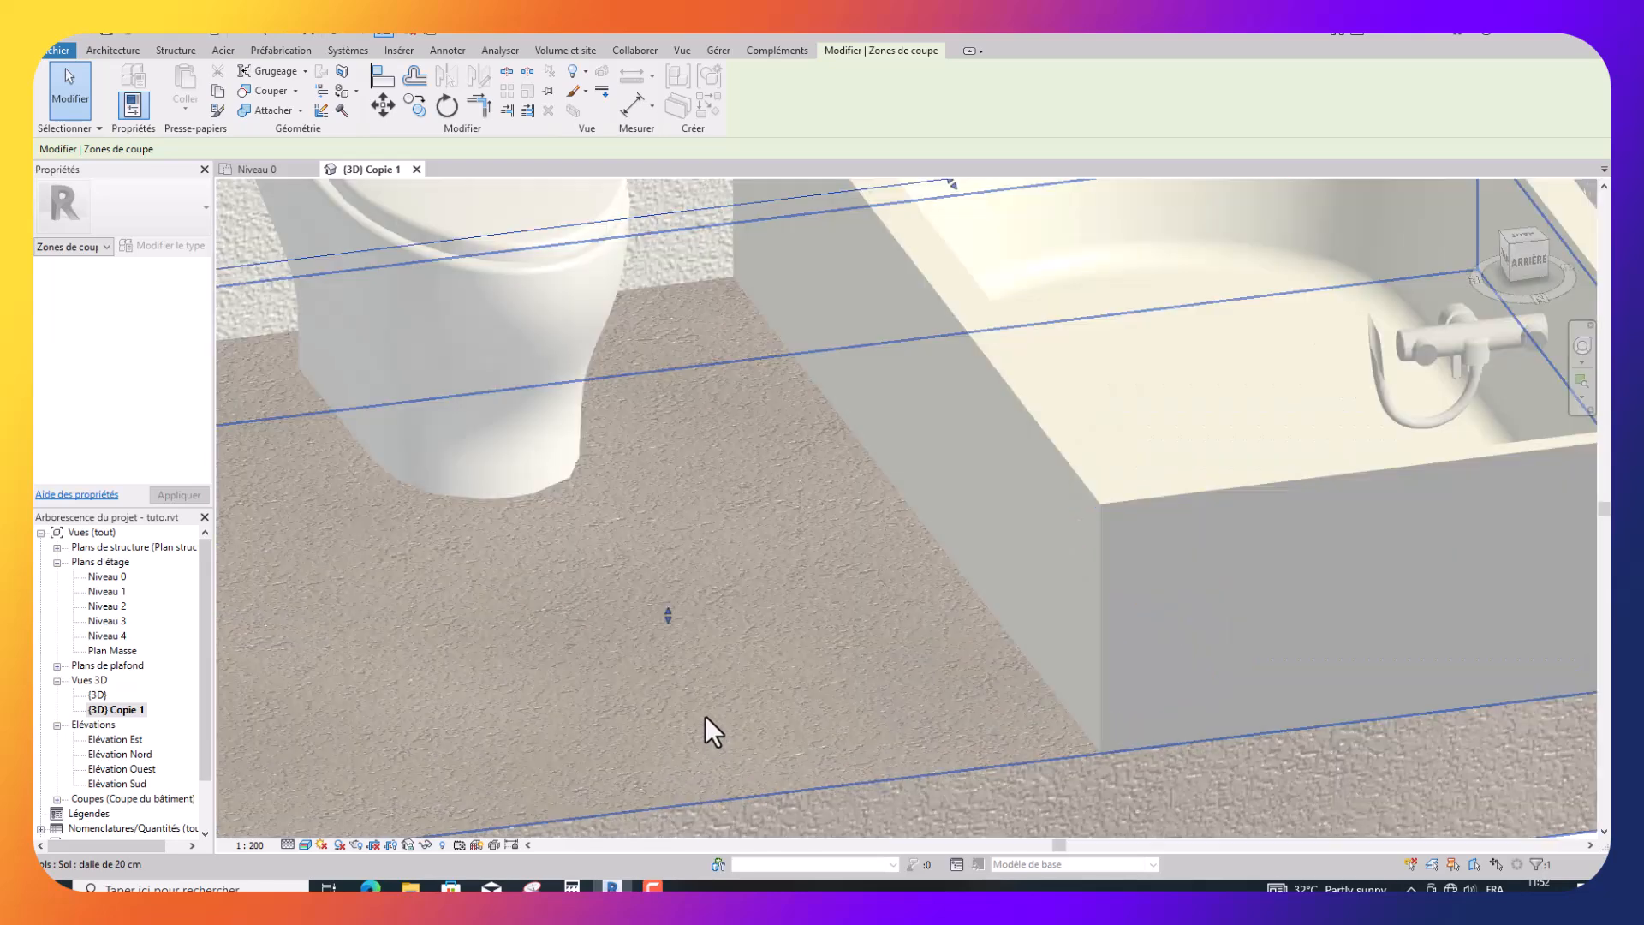
pyautogui.scroll(-6, 704, 714)
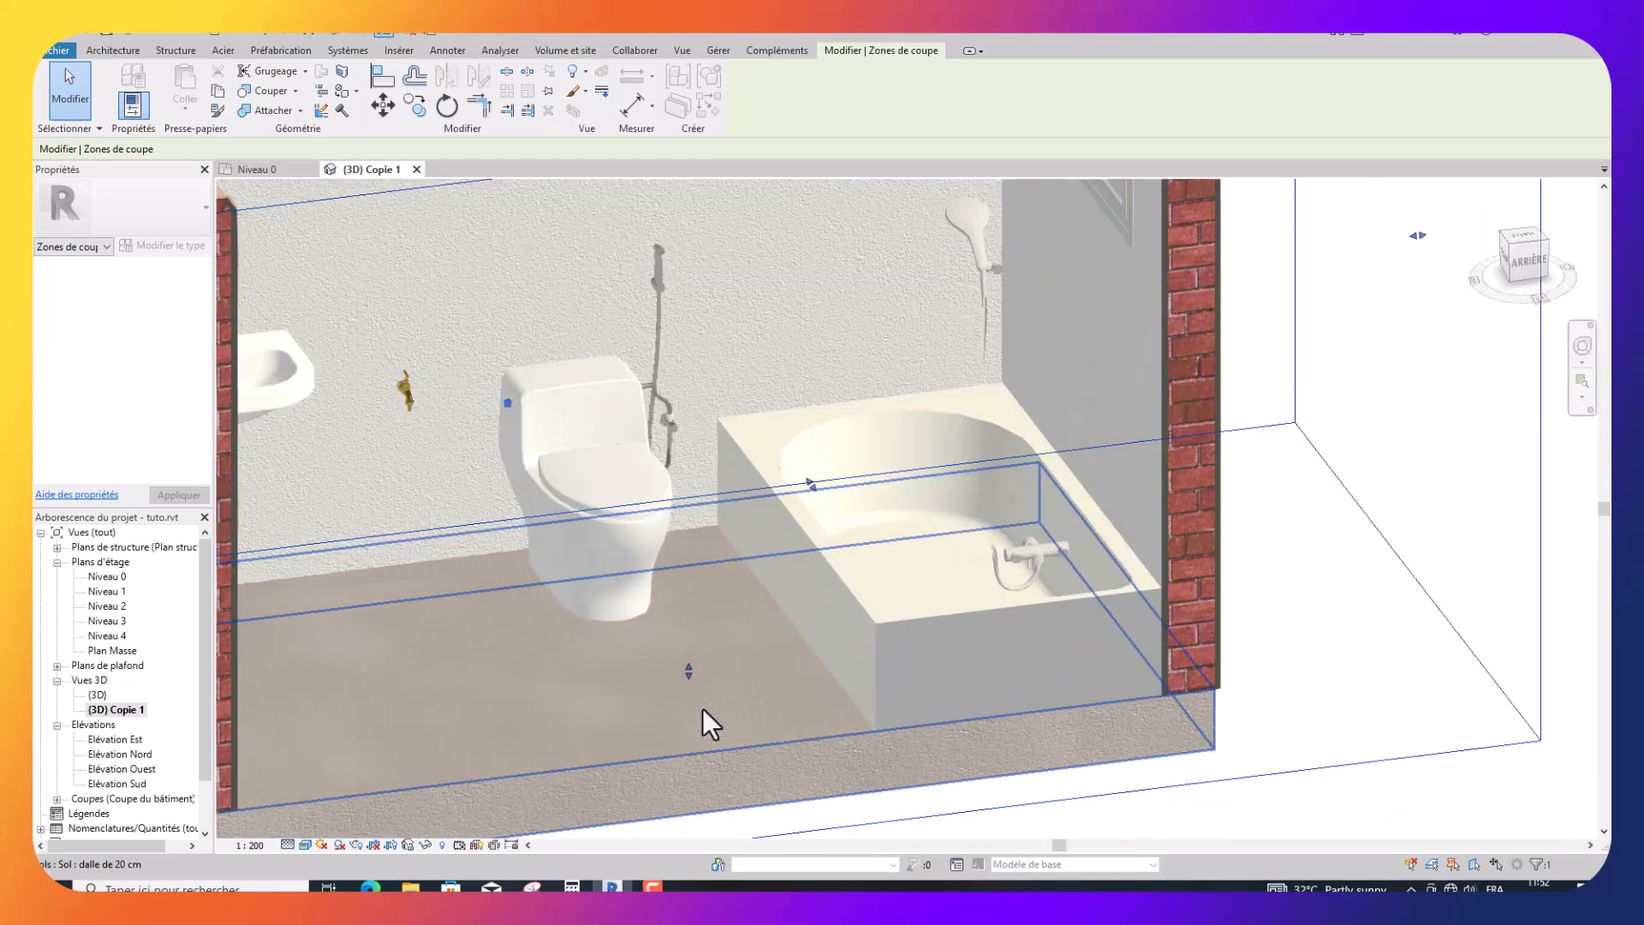
pyautogui.scroll(-2, 702, 710)
pyautogui.keyDown('shift'); pyautogui.moveTo(682, 697); pyautogui.dragTo(446, 506, button='middle'); pyautogui.keyUp('shift')
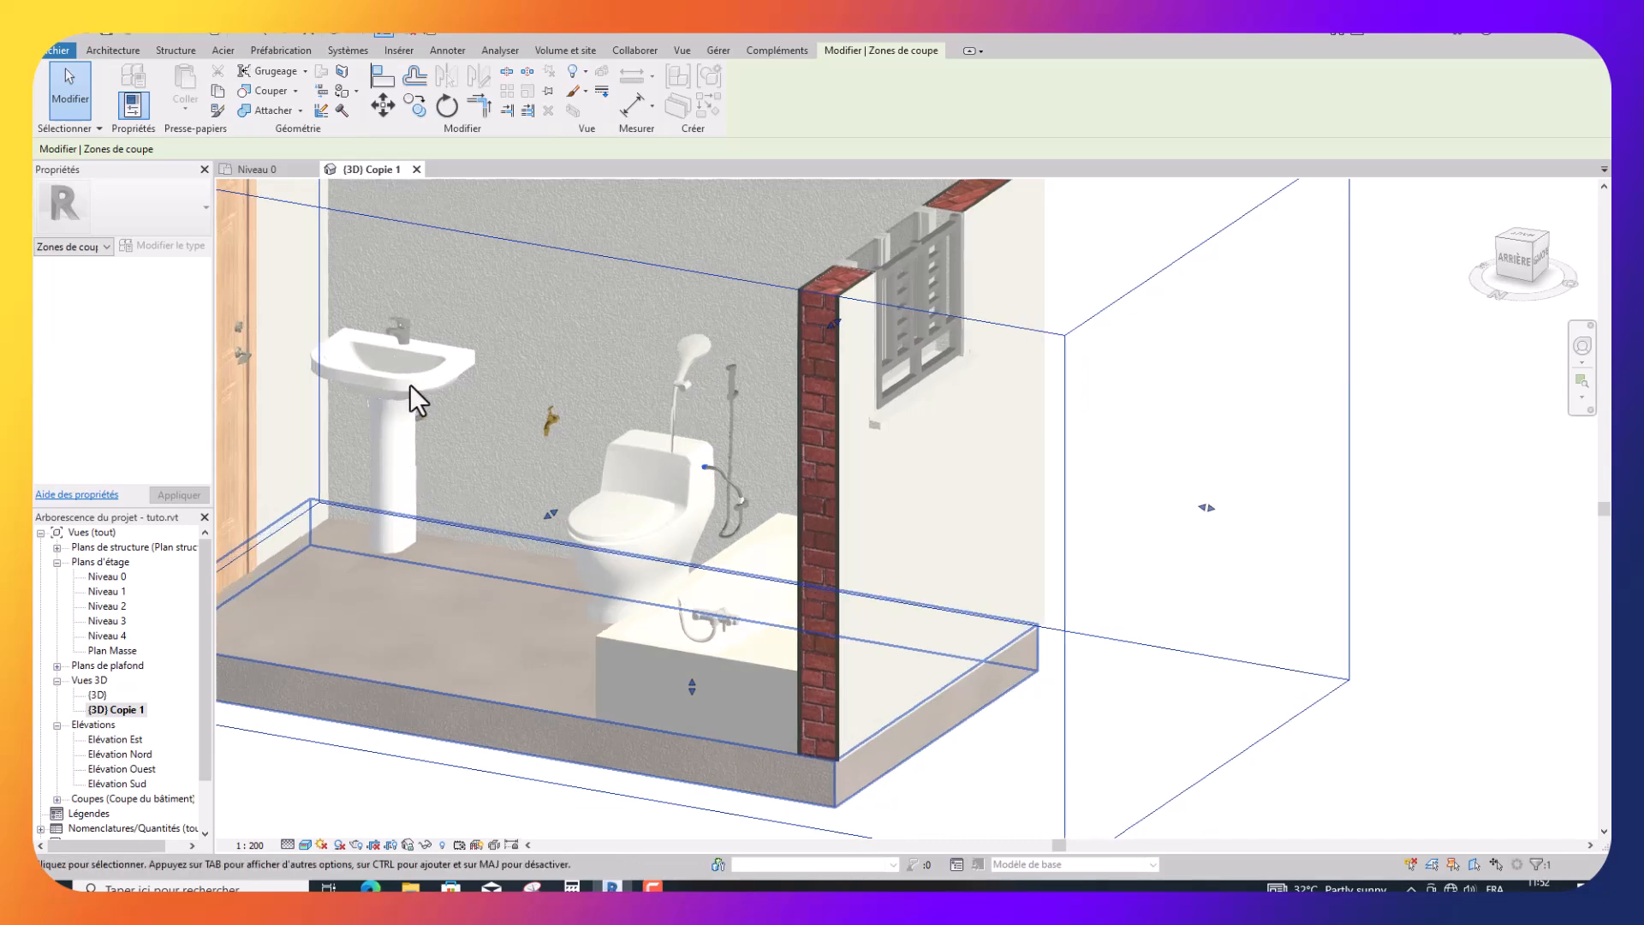
pyautogui.scroll(8, 413, 385)
pyautogui.moveTo(697, 486); pyautogui.dragTo(752, 488, button='middle')
pyautogui.scroll(-5, 728, 466)
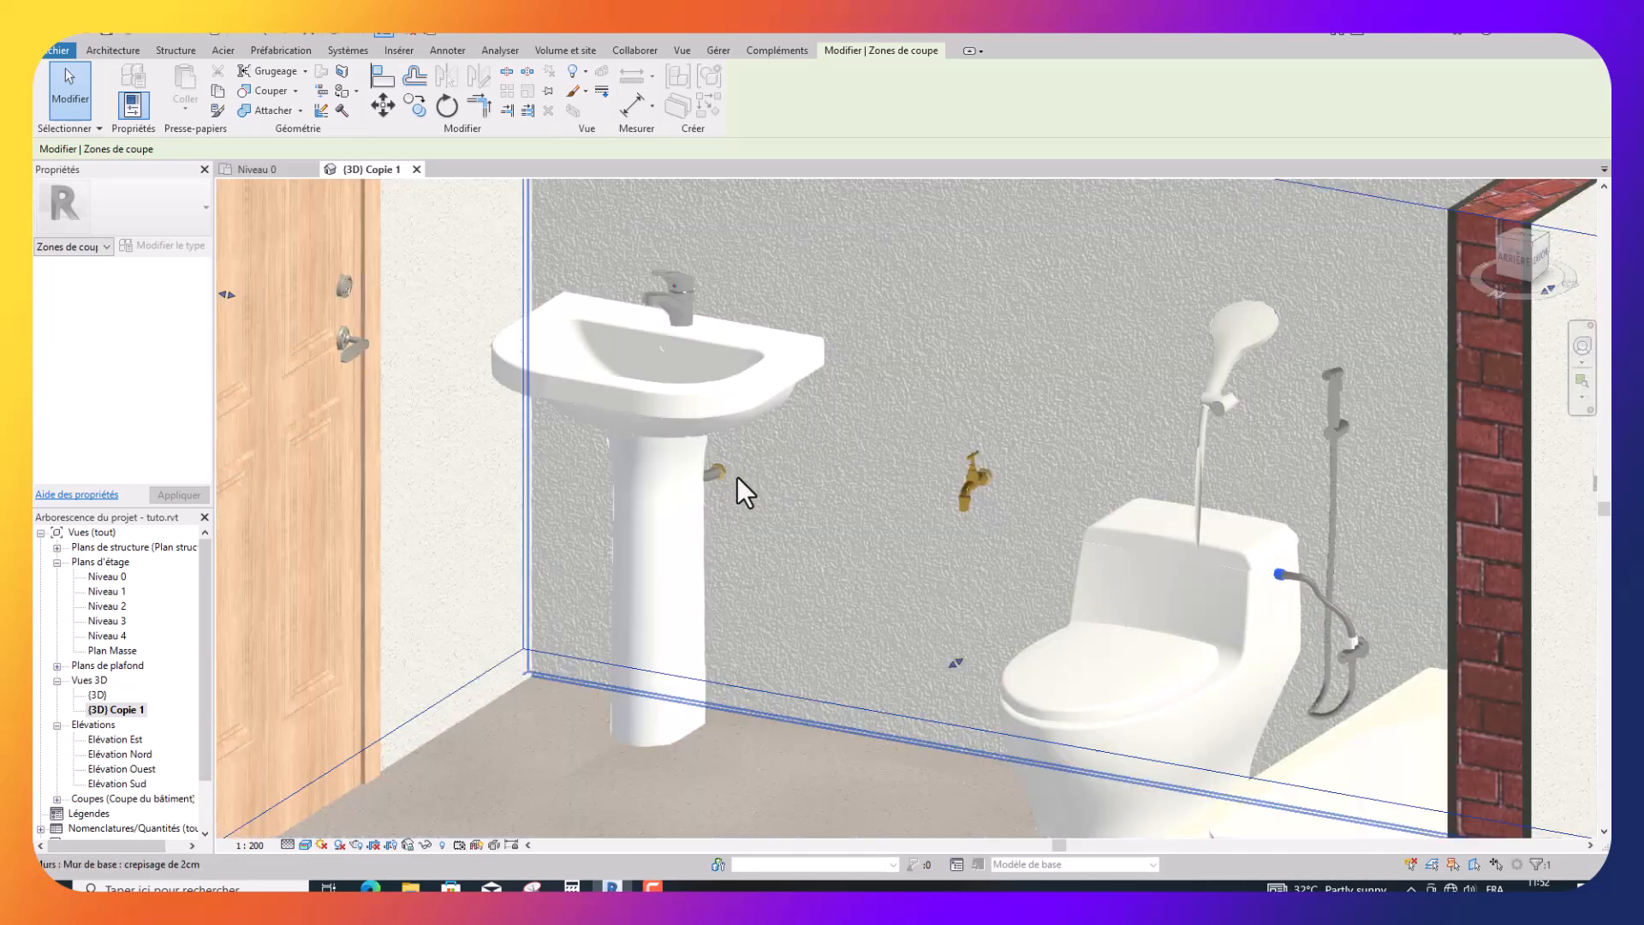
# Examine the brass wall tap between washbasin and toilet up close, review the whole bathroom, and deselect the section box.
pyautogui.moveTo(810, 560)
pyautogui.keyDown('shift'); pyautogui.mouseDown(button='middle')
pyautogui.moveTo(848, 632)
pyautogui.moveTo(785, 646)
pyautogui.moveTo(788, 613)
pyautogui.moveTo(821, 611)
pyautogui.moveTo(922, 641)
pyautogui.moveTo(856, 628)
pyautogui.moveTo(963, 513)
pyautogui.mouseUp(button='middle'); pyautogui.keyUp('shift')
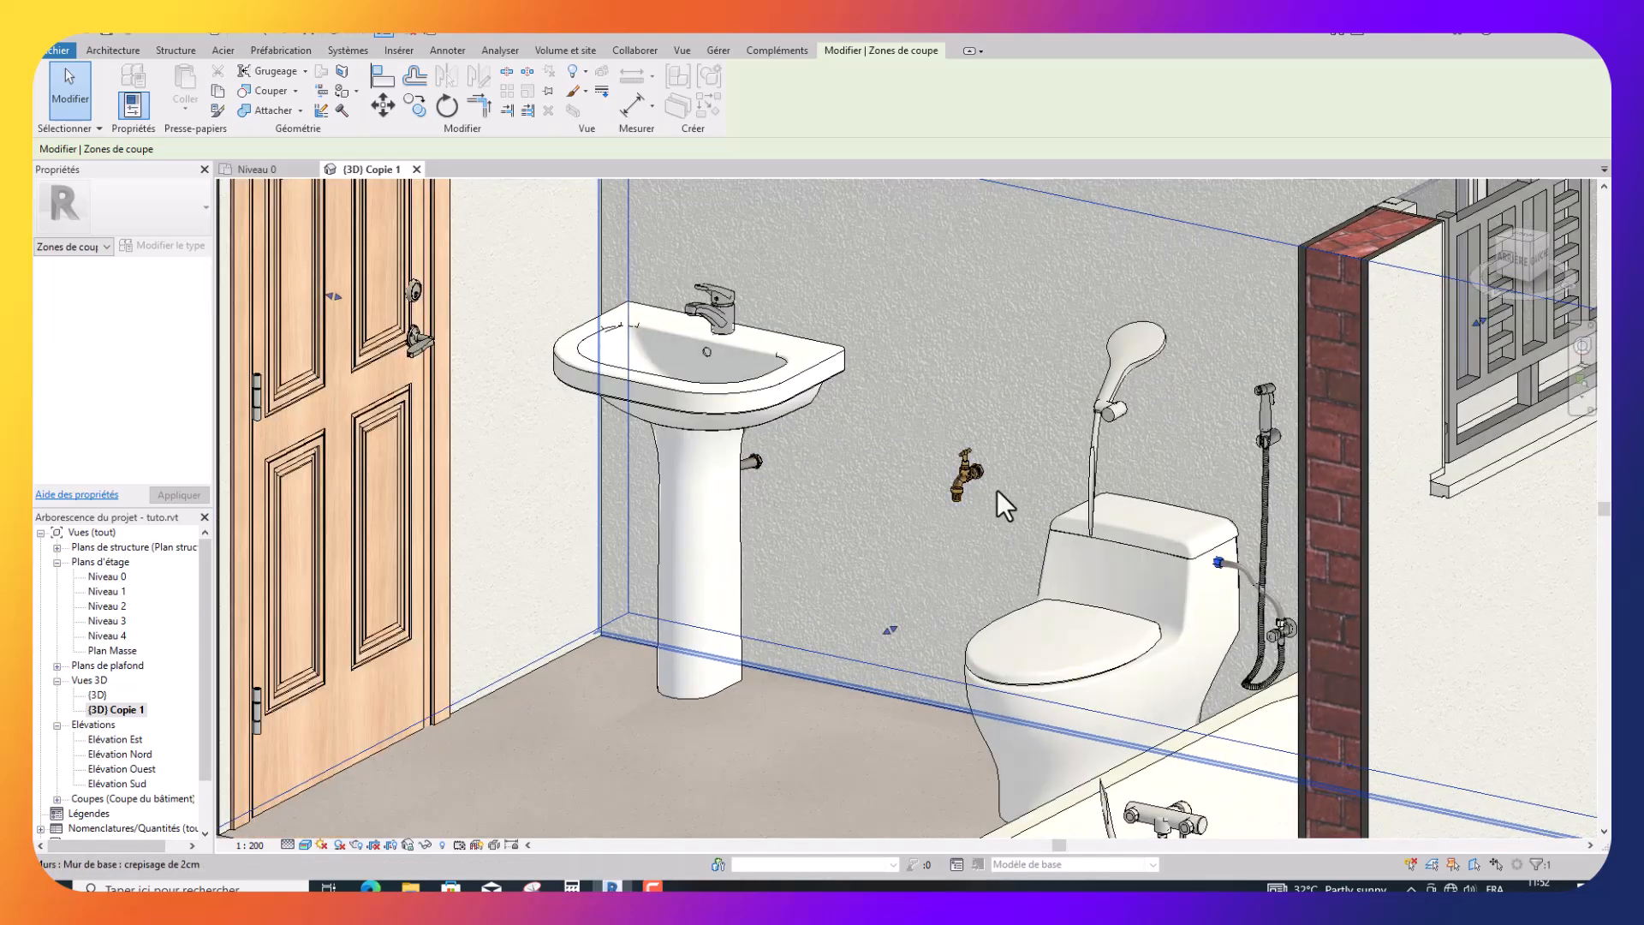
pyautogui.scroll(3, 997, 492)
pyautogui.scroll(5, 997, 492)
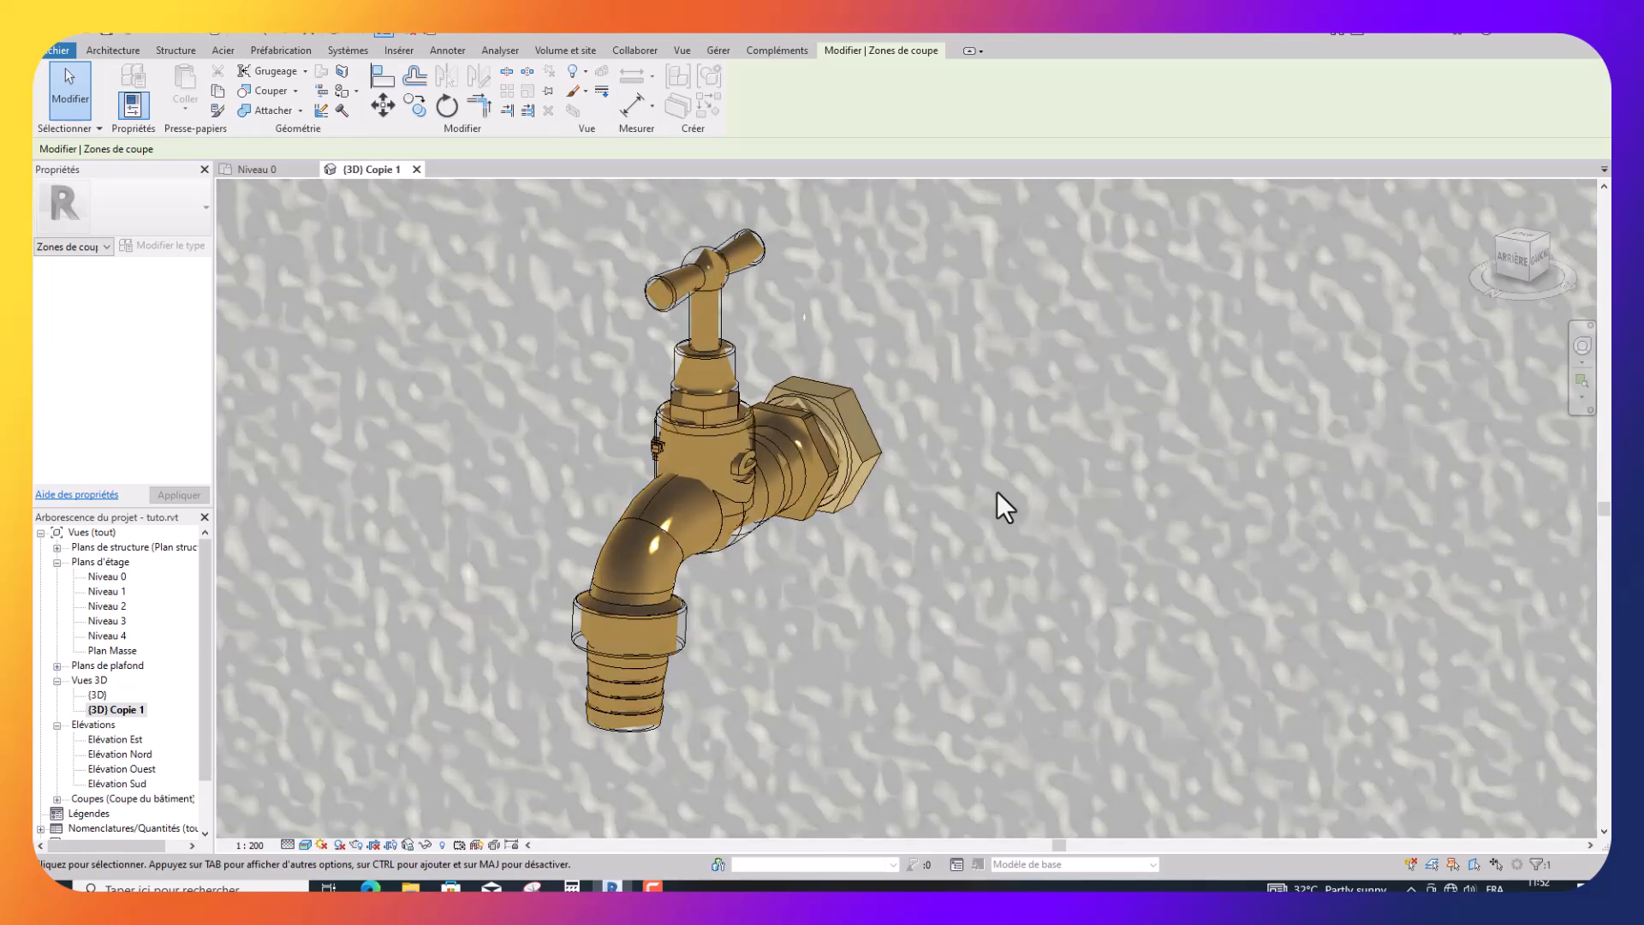
pyautogui.scroll(1, 997, 492)
pyautogui.scroll(-2, 997, 491)
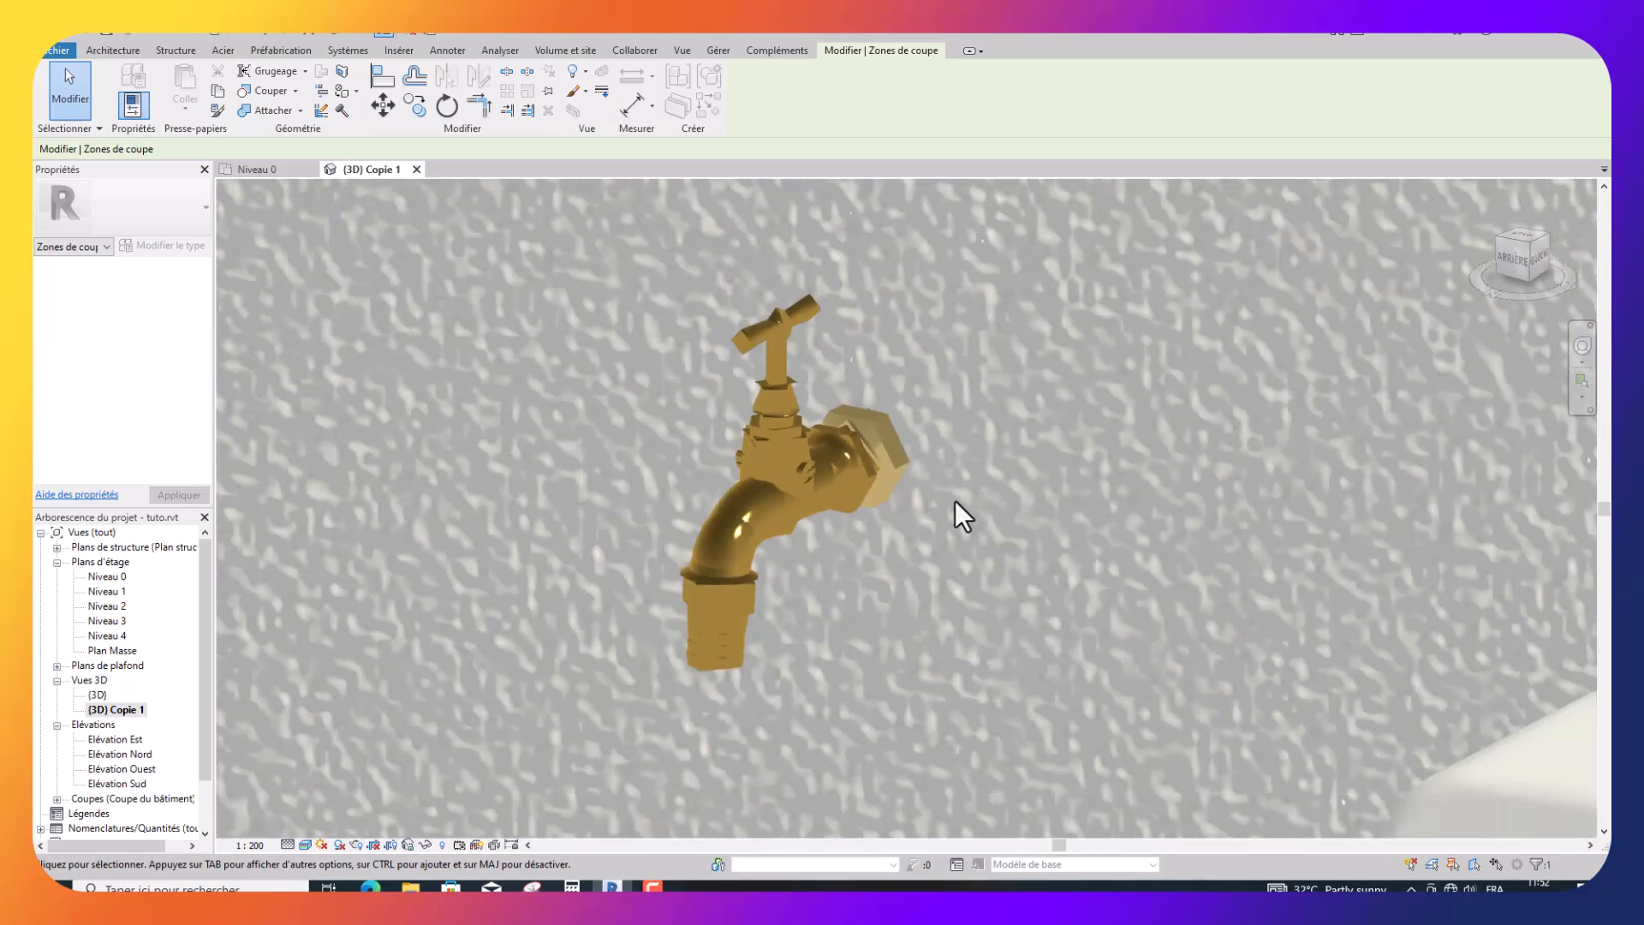
pyautogui.scroll(-8, 954, 501)
pyautogui.keyDown('shift'); pyautogui.moveTo(971, 592); pyautogui.dragTo(1160, 615, button='middle'); pyautogui.keyUp('shift')
pyautogui.press('Escape')
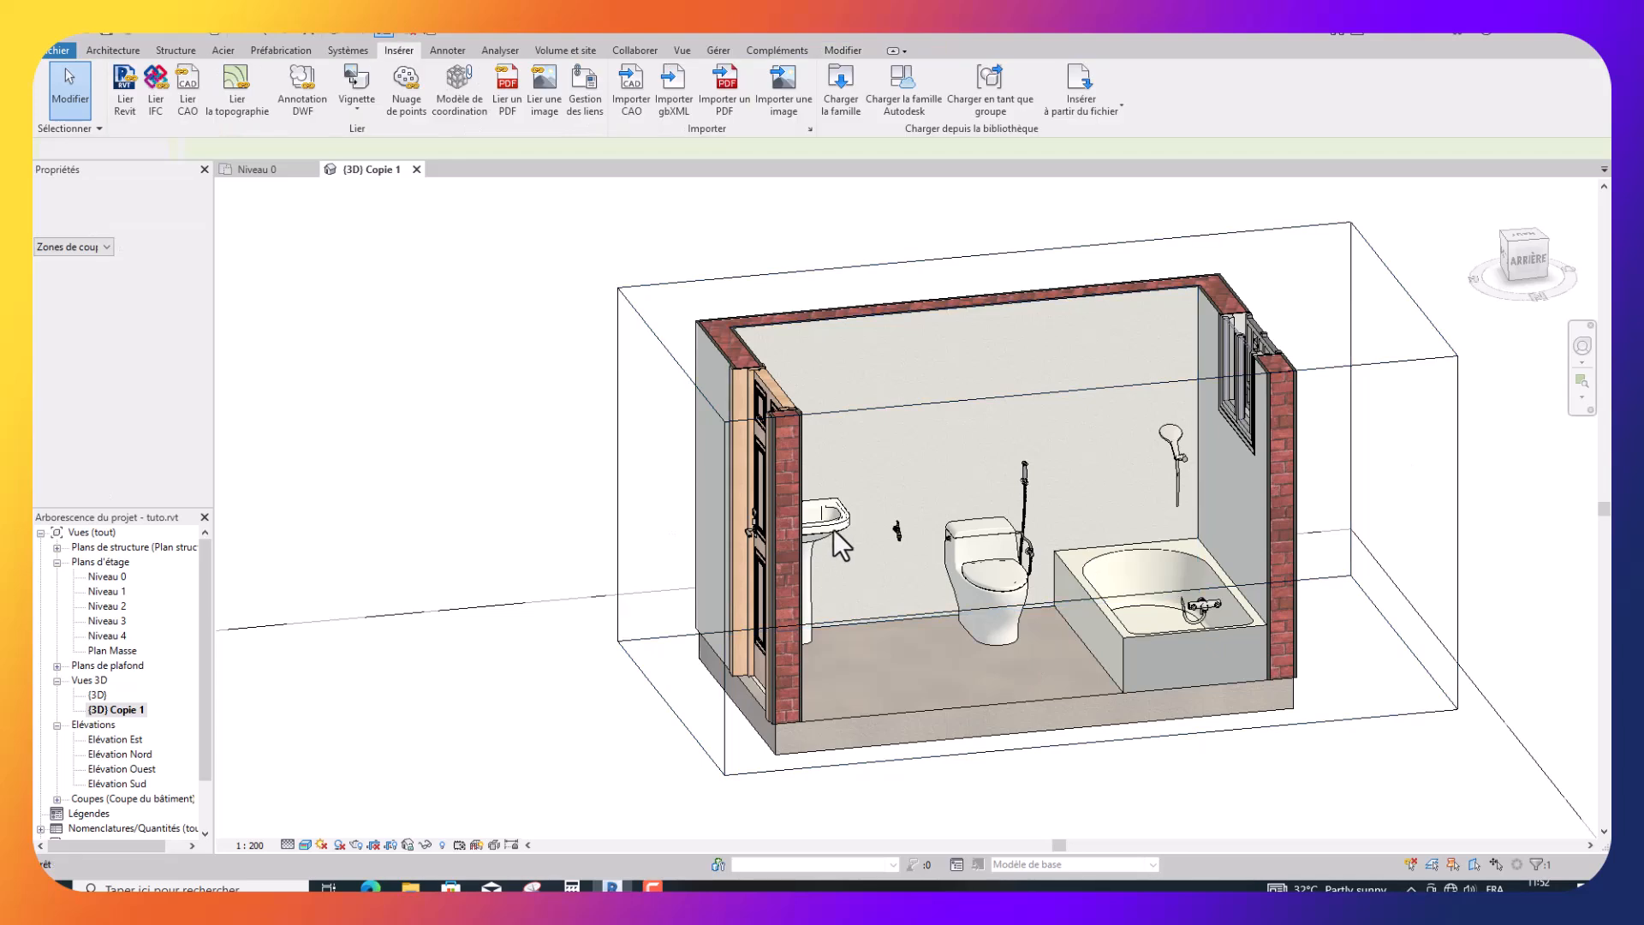